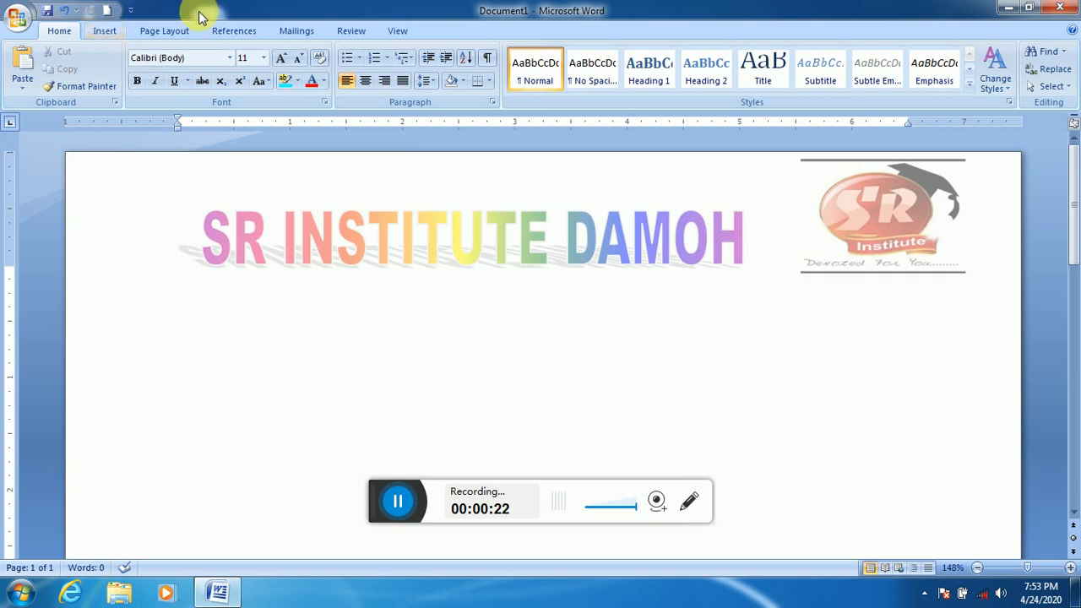
- Enter the text "DCA & PGDCA NOTES" in the document body below the SR INSTITUTE DAMOH header
{"action": "left_click", "coordinate": [110, 32]}
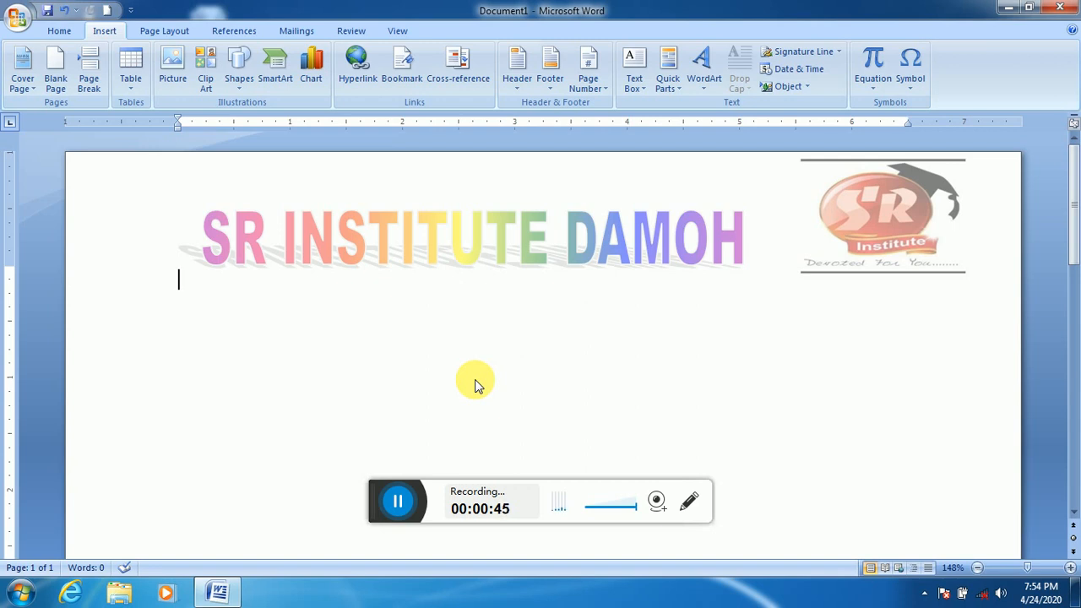
{"action": "type", "text": "DCA"}
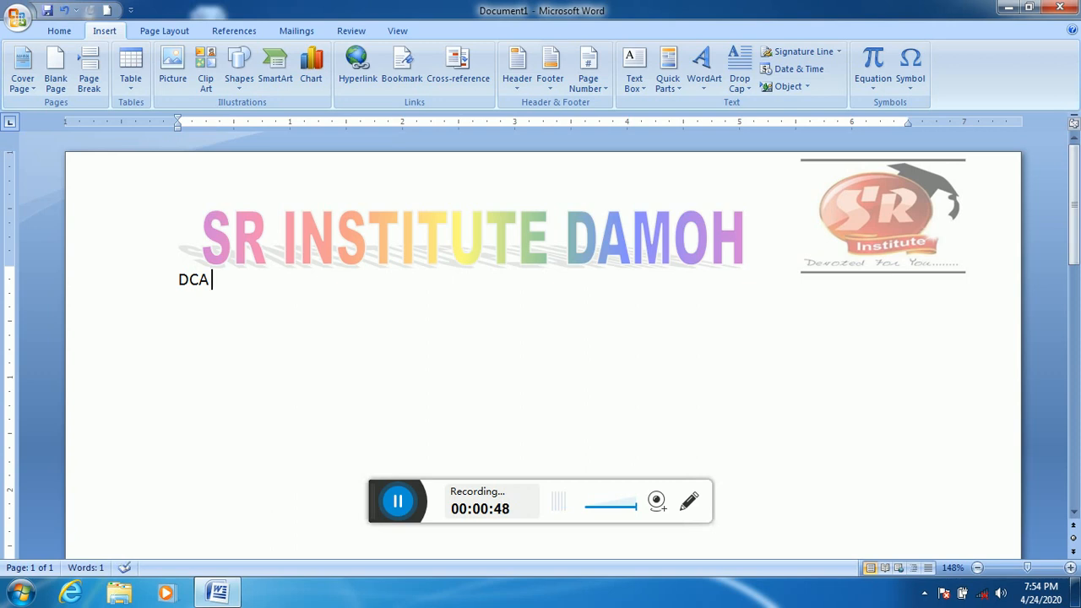
{"action": "type", "text": " & PGD"}
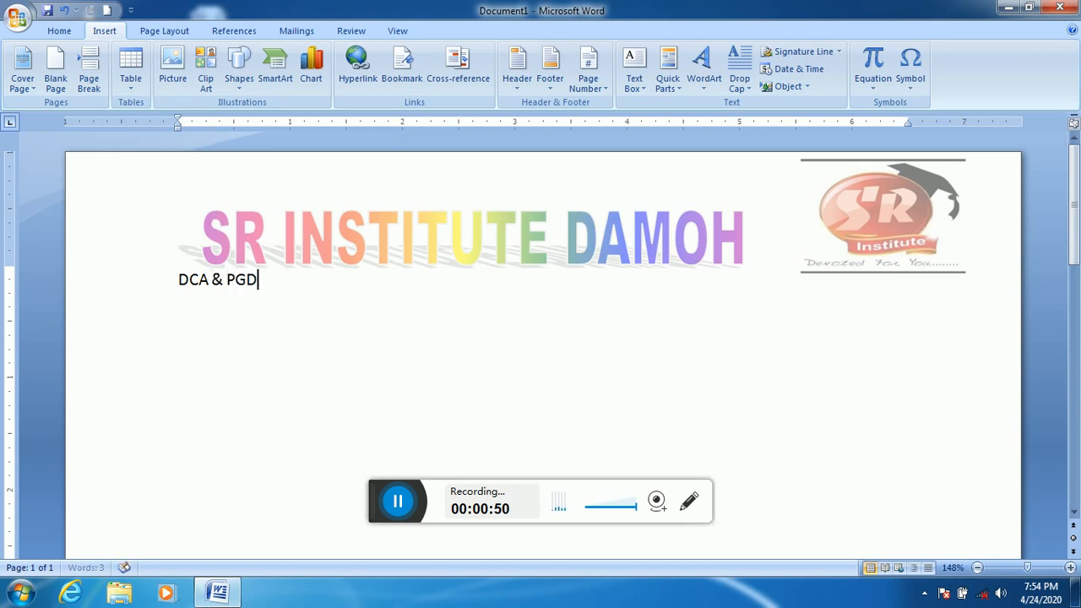
{"action": "type", "text": "CA NOTES"}
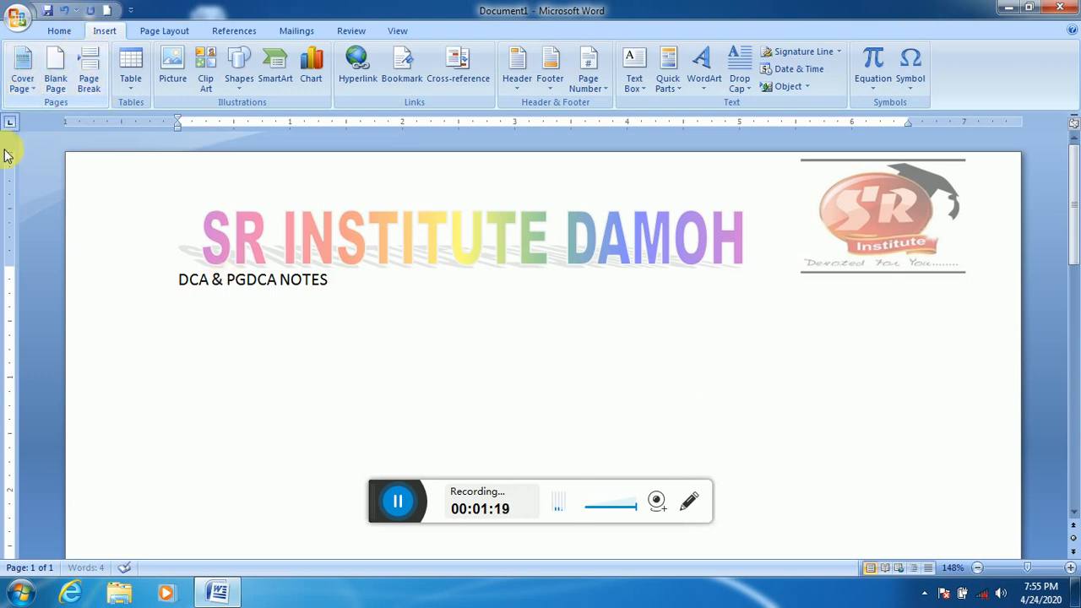
- Browse the built-in cover page designs and insert the Conservative cover page
{"action": "left_click", "coordinate": [22, 88]}
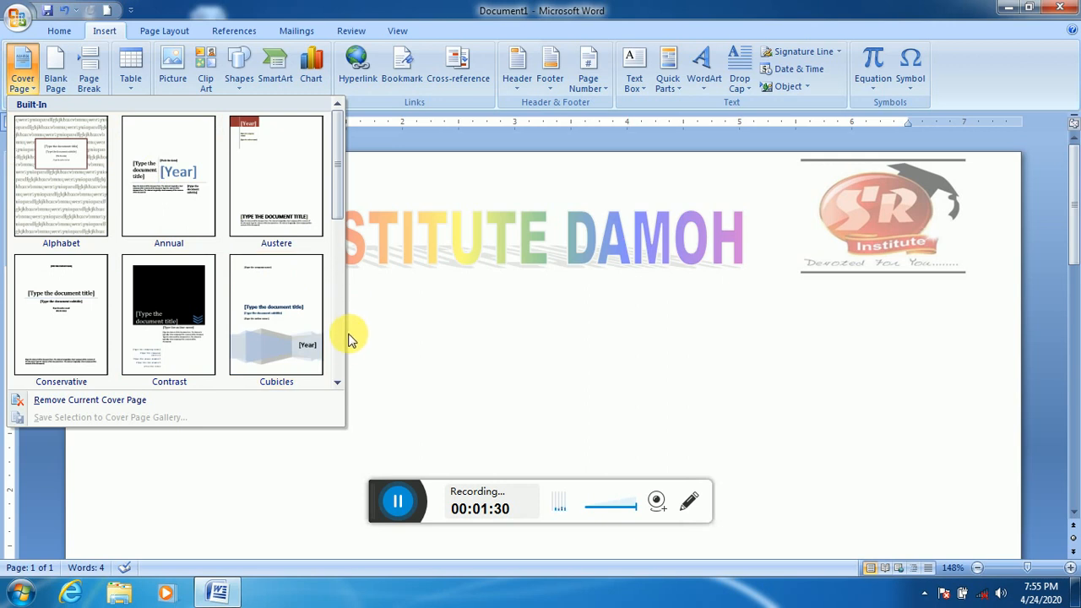
{"action": "left_click", "coordinate": [337, 384]}
{"action": "left_click", "coordinate": [337, 384]}
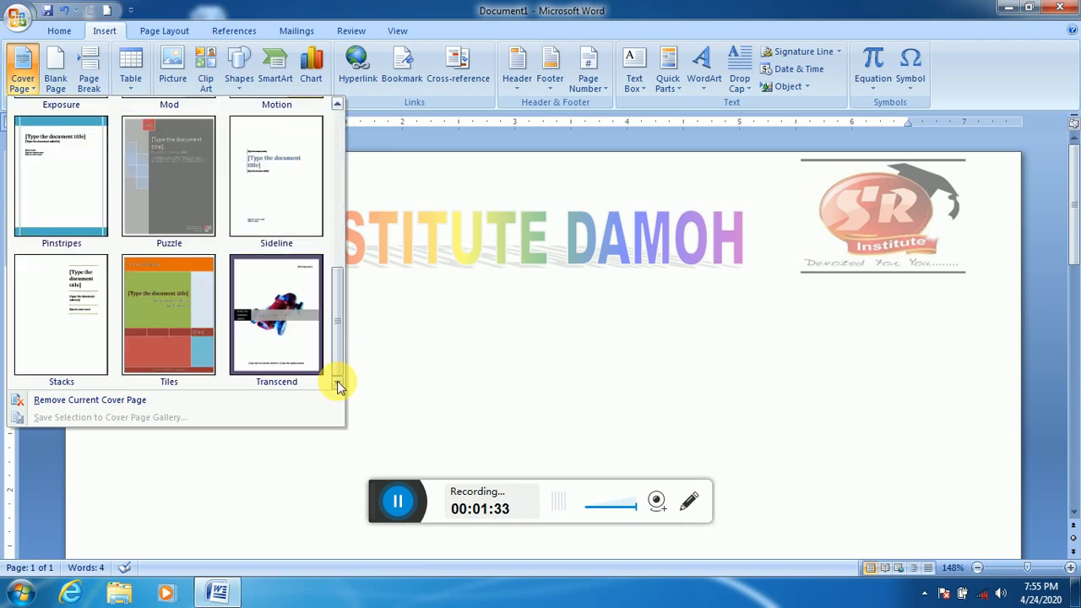
{"action": "left_click", "coordinate": [337, 103]}
{"action": "left_click", "coordinate": [337, 103]}
{"action": "left_click", "coordinate": [337, 103]}
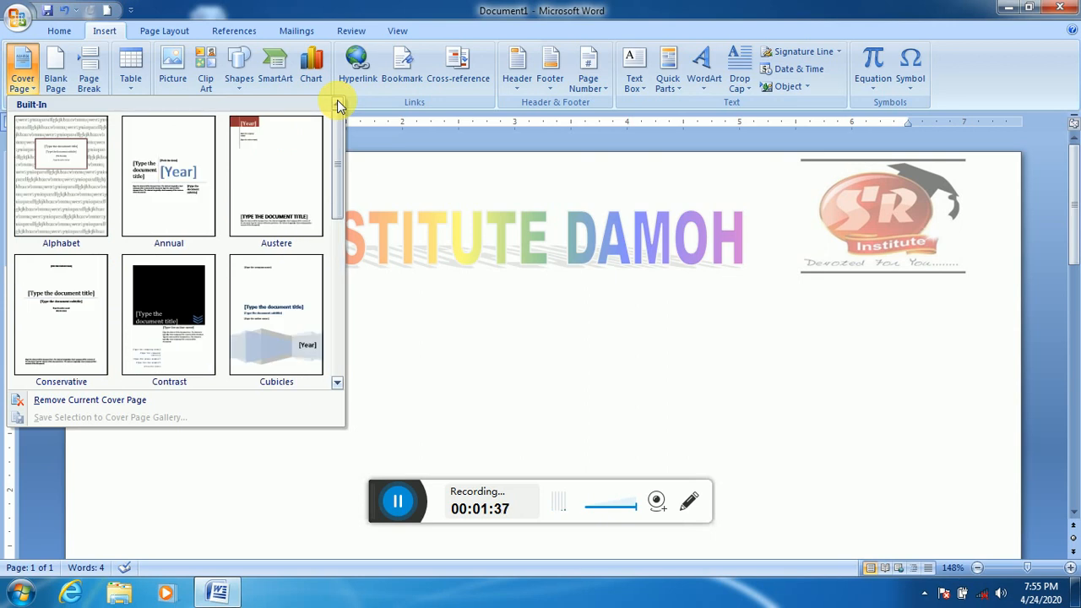
{"action": "left_click", "coordinate": [57, 312]}
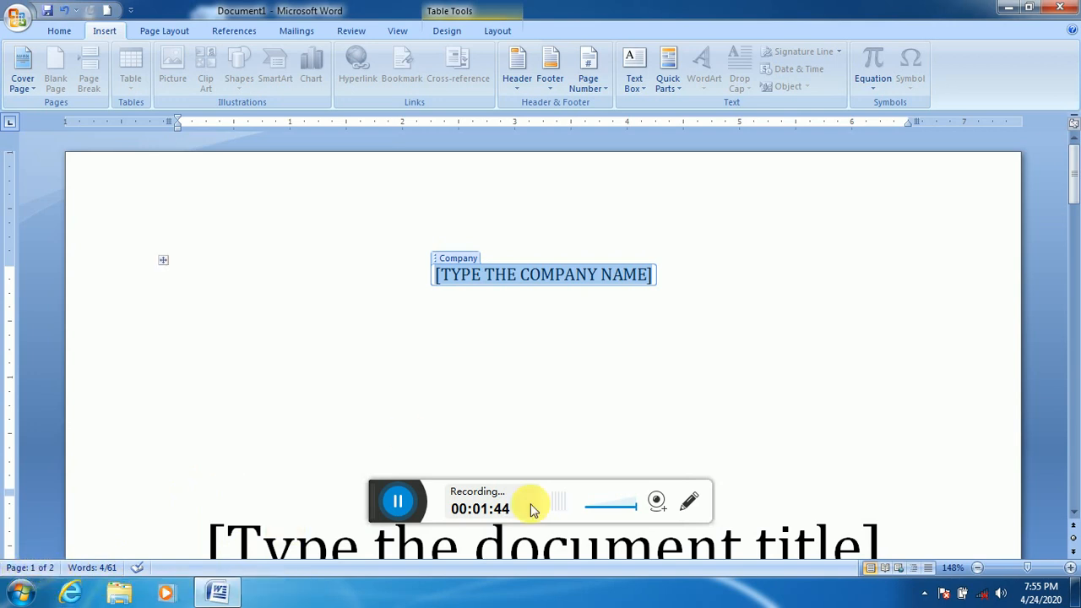
- Delete the table row holding the company name placeholder from the cover page
{"action": "left_click", "coordinate": [1073, 514]}
{"action": "left_click_drag", "start_coordinate": [1072, 514], "coordinate": [1073, 515]}
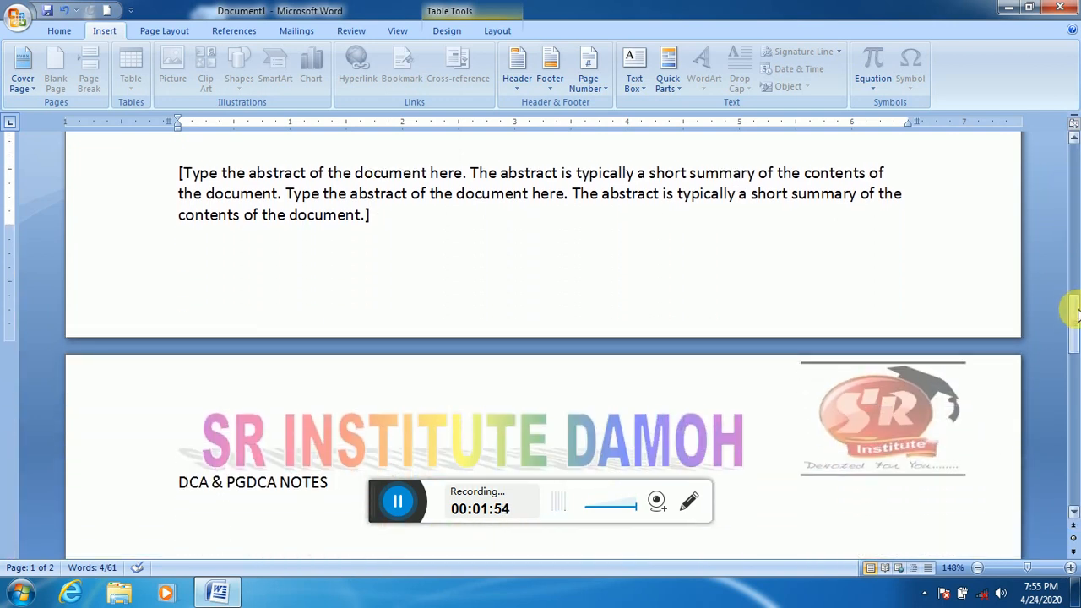
{"action": "left_click_drag", "start_coordinate": [1073, 306], "coordinate": [1038, 149]}
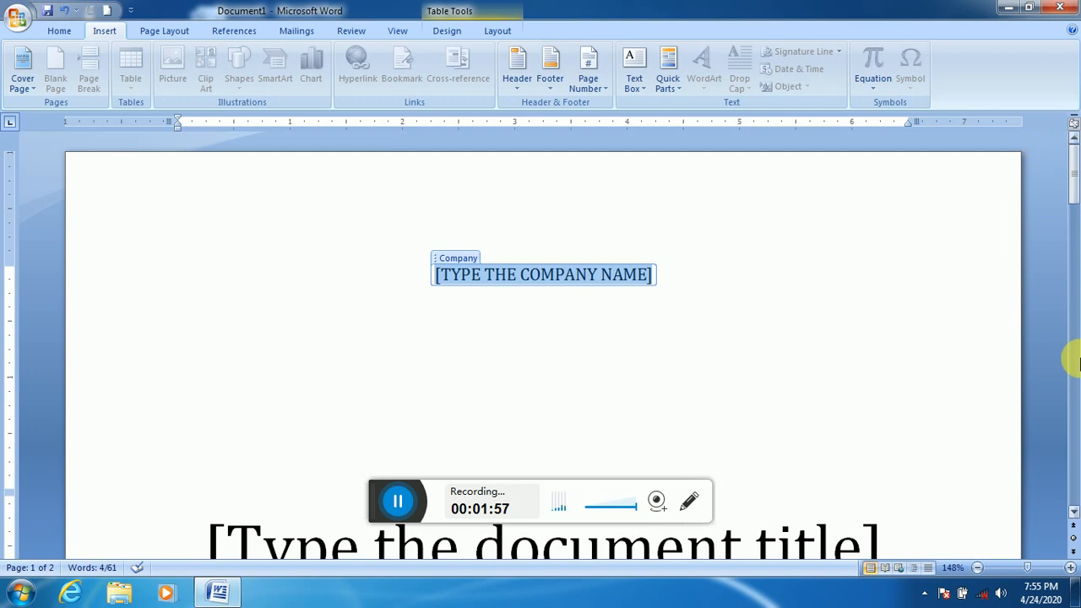
{"action": "left_click", "coordinate": [1074, 513]}
{"action": "left_click", "coordinate": [1073, 515]}
{"action": "left_click", "coordinate": [1073, 515]}
{"action": "left_click", "coordinate": [1074, 516]}
{"action": "left_click", "coordinate": [1073, 516]}
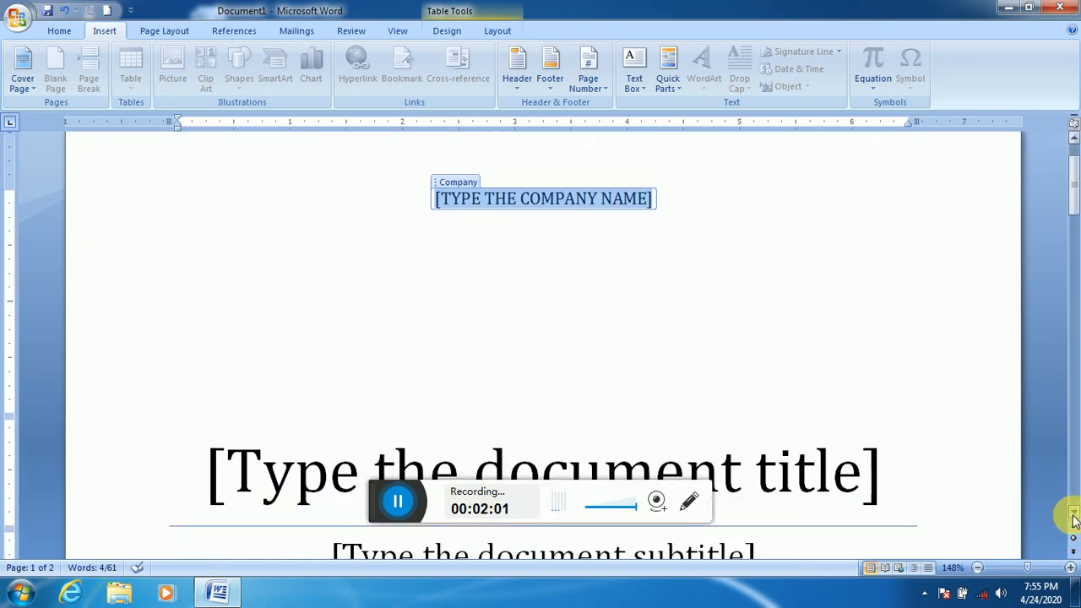
{"action": "left_click", "coordinate": [1073, 517]}
{"action": "left_click", "coordinate": [1074, 519]}
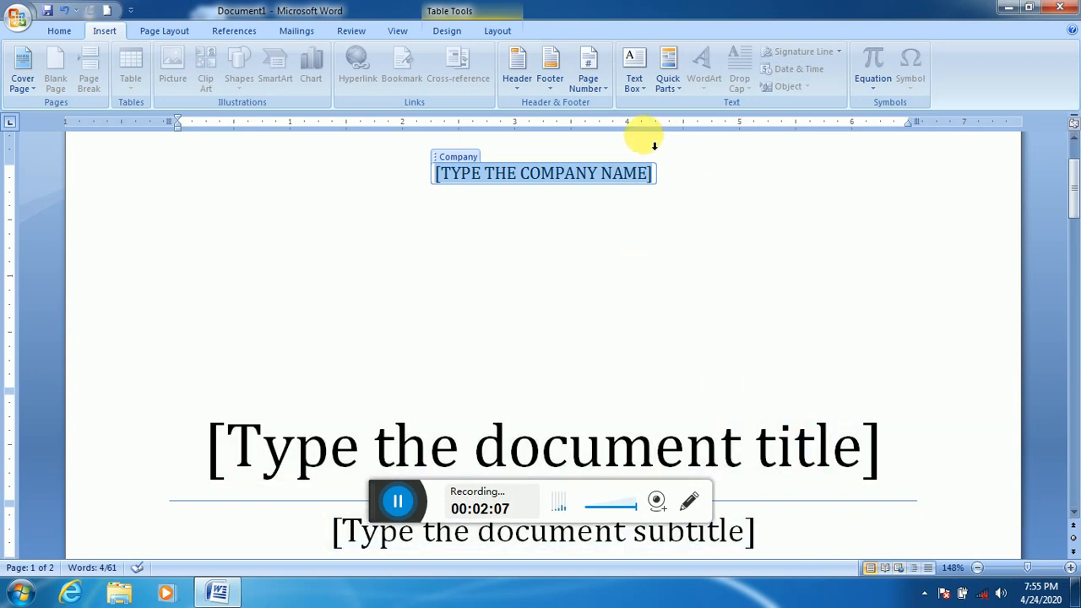
{"action": "right_click", "coordinate": [545, 182]}
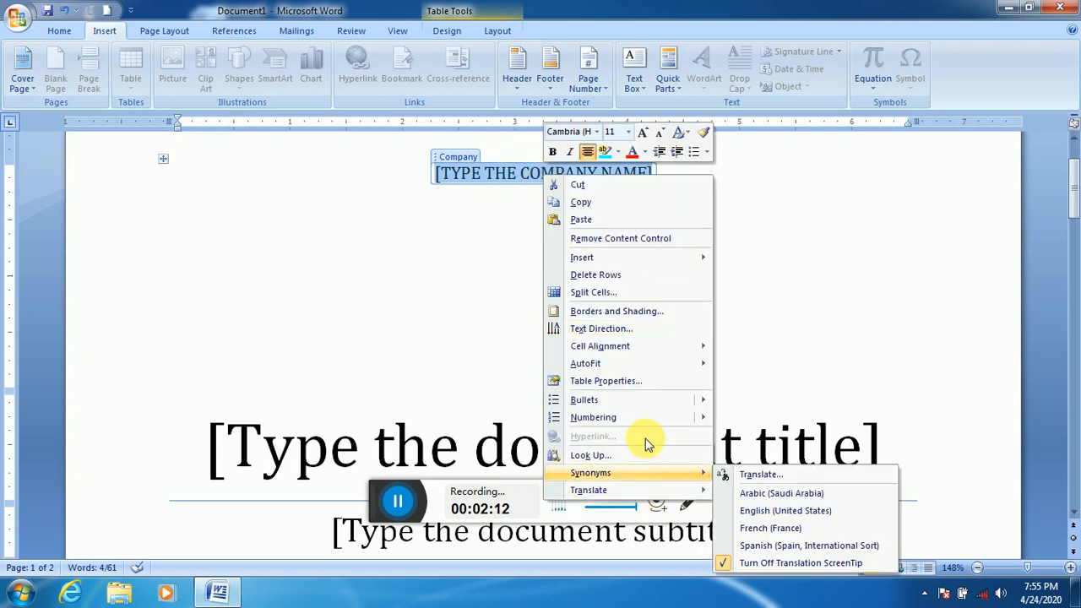
{"action": "left_click", "coordinate": [637, 282]}
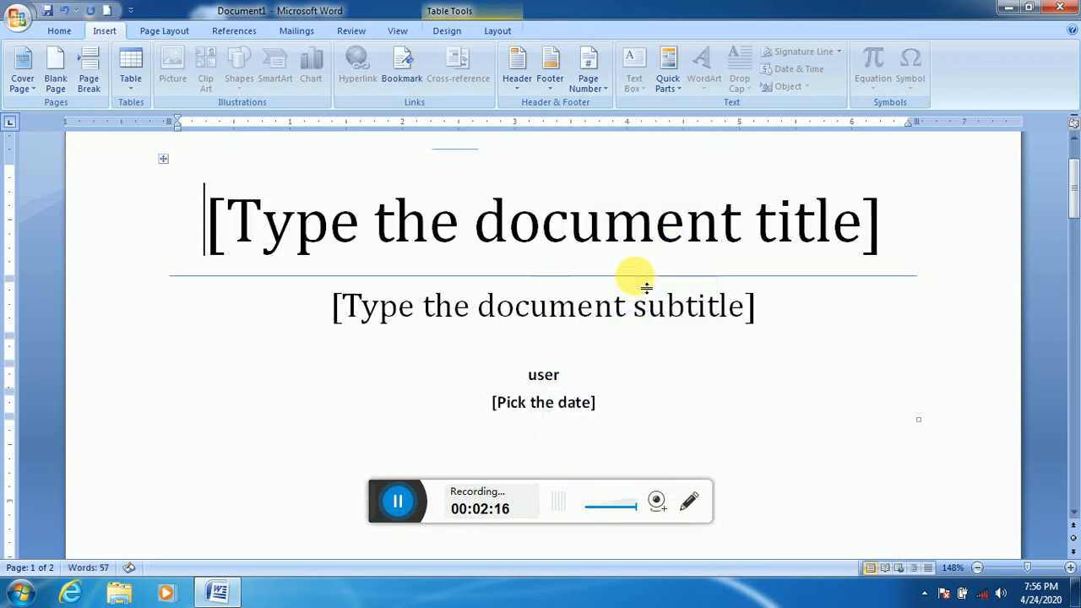
- Replace the document title placeholder on the cover page with "DCA & PGDCA NOTES"
{"action": "left_click", "coordinate": [557, 236]}
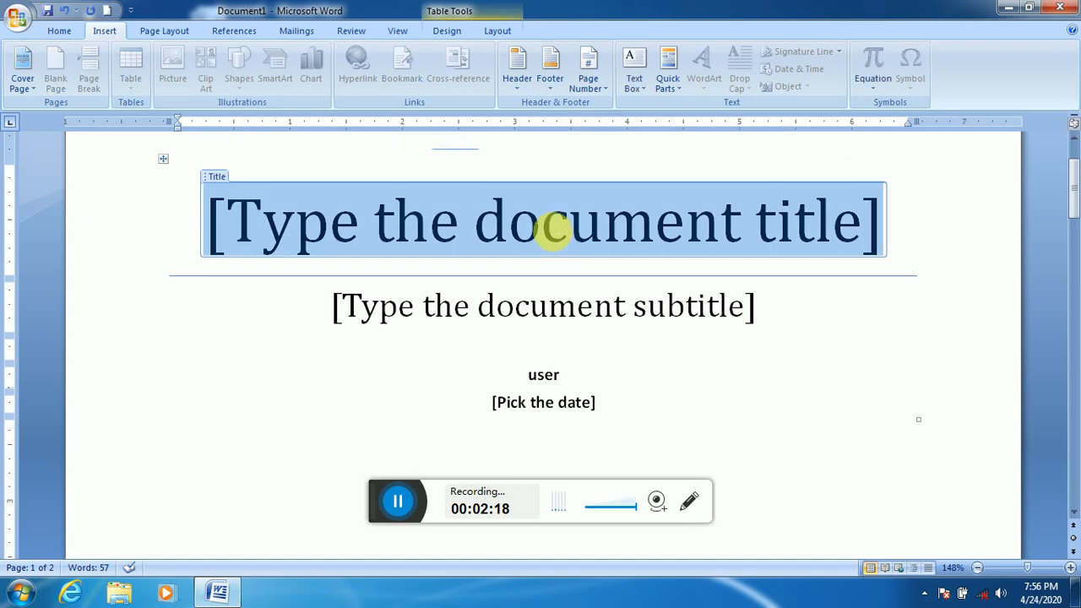
{"action": "type", "text": "DCA"}
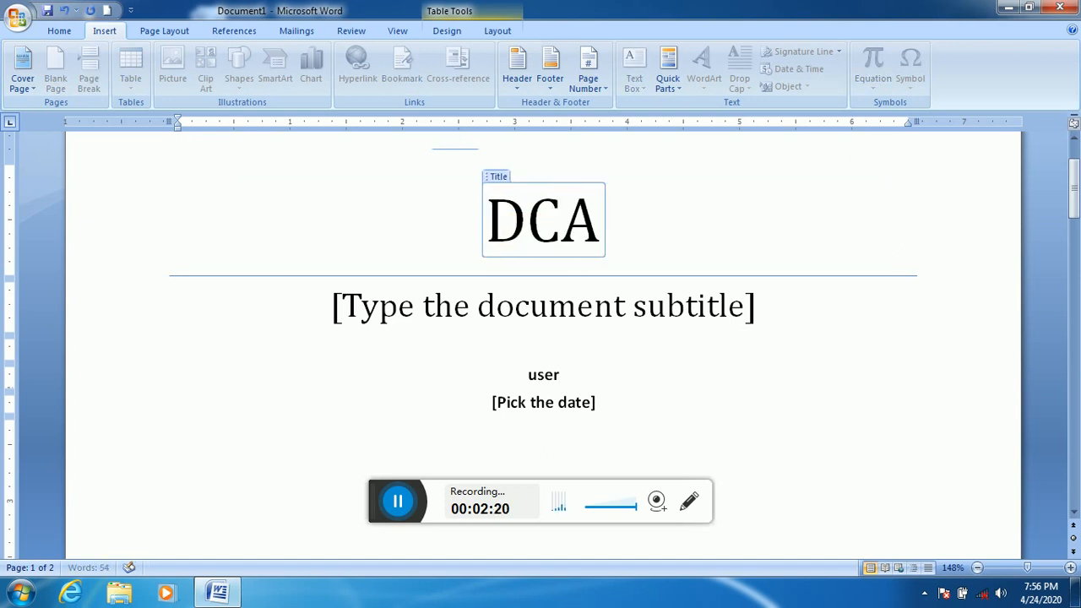
{"action": "type", "text": " &"}
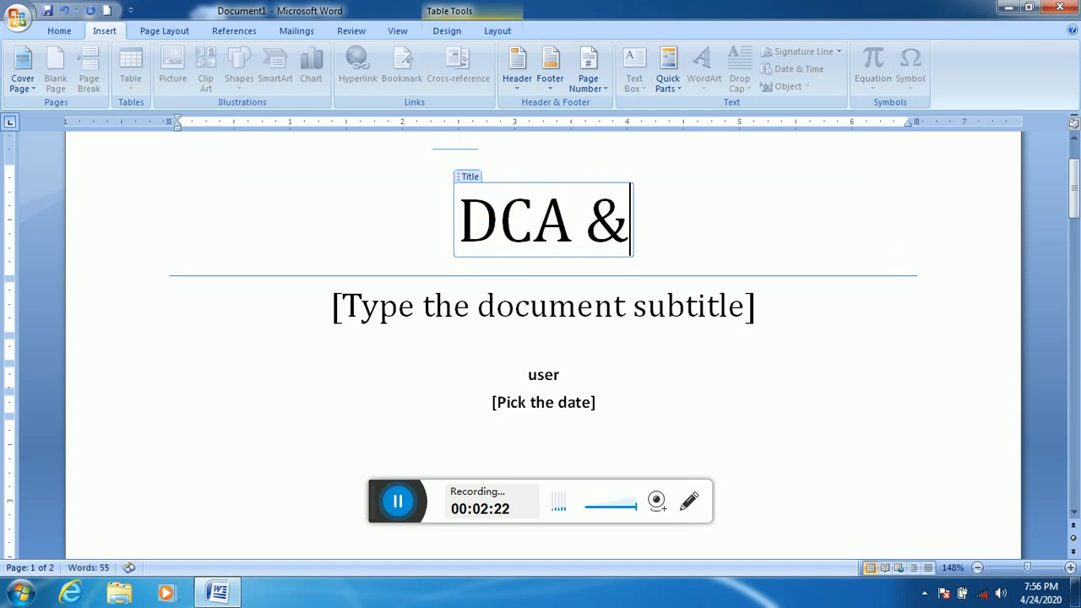
{"action": "type", "text": " PGDVA"}
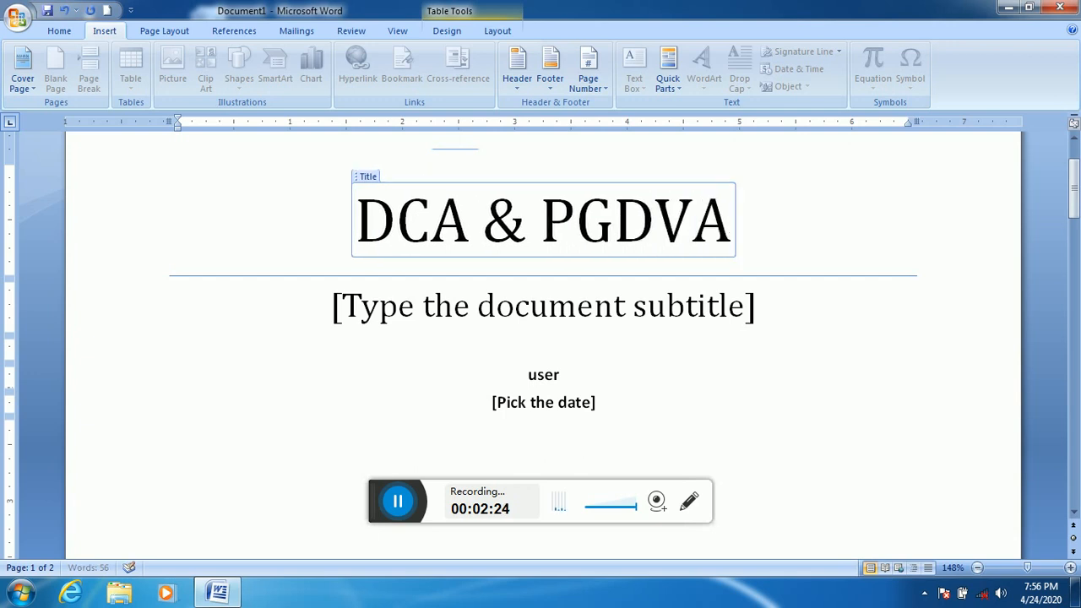
{"action": "key", "text": "BackSpace"}
{"action": "key", "text": "BackSpace"}
{"action": "type", "text": "CA"}
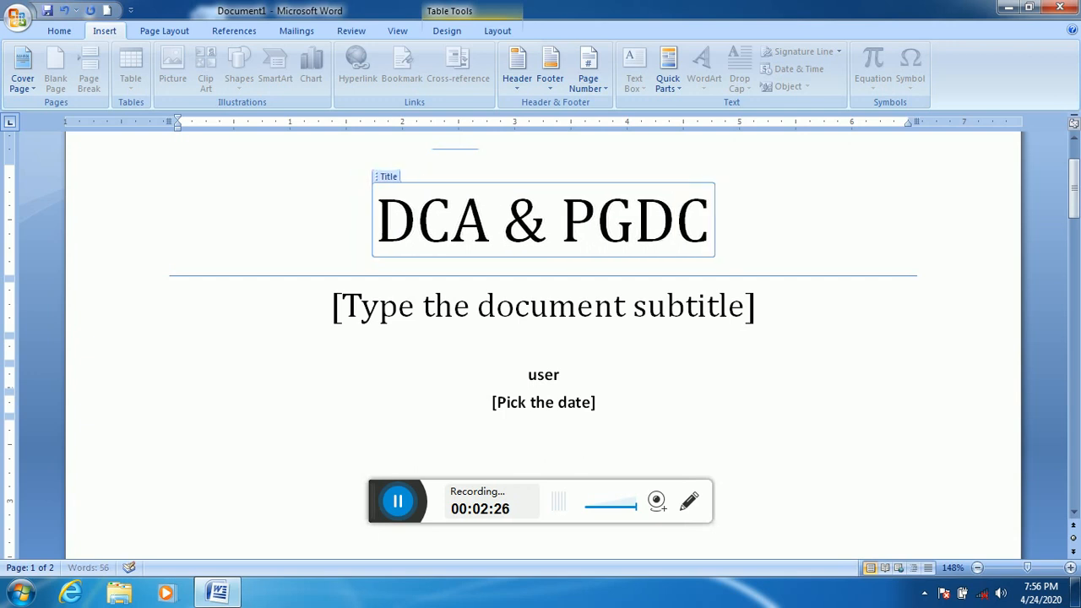
{"action": "type", "text": " NOTES"}
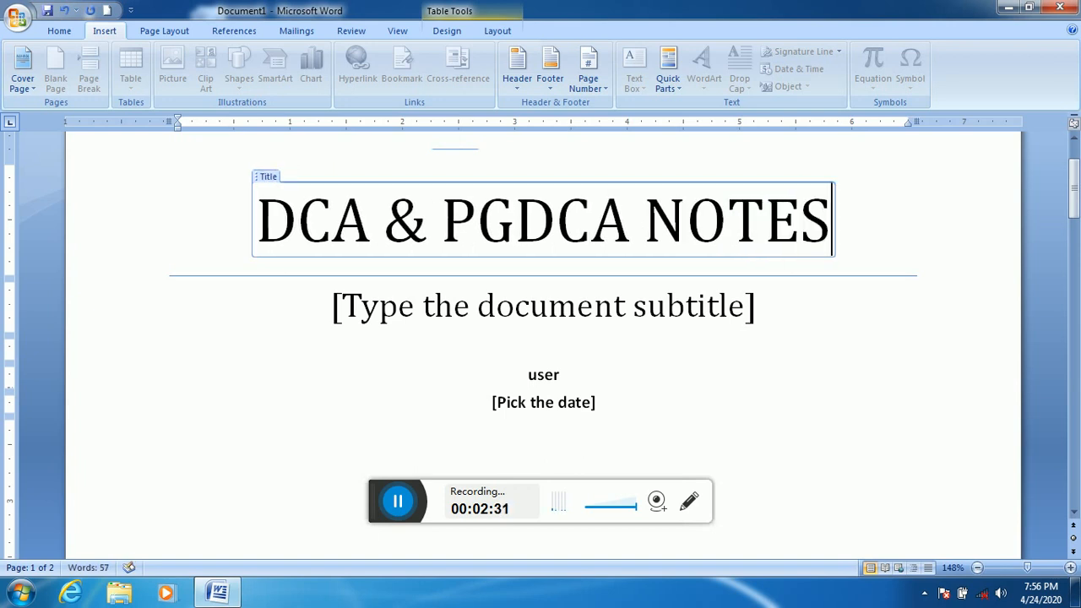
- Set the cover page subtitle to "DEC" and its date to today's date, 4/24/2020
{"action": "left_click", "coordinate": [517, 311]}
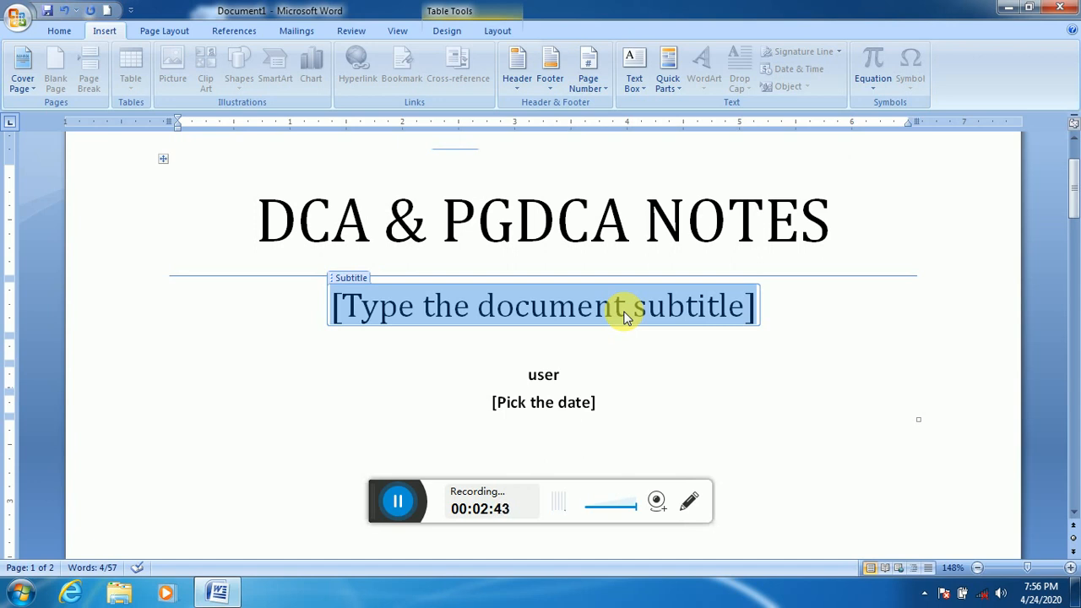
{"action": "type", "text": "DEC"}
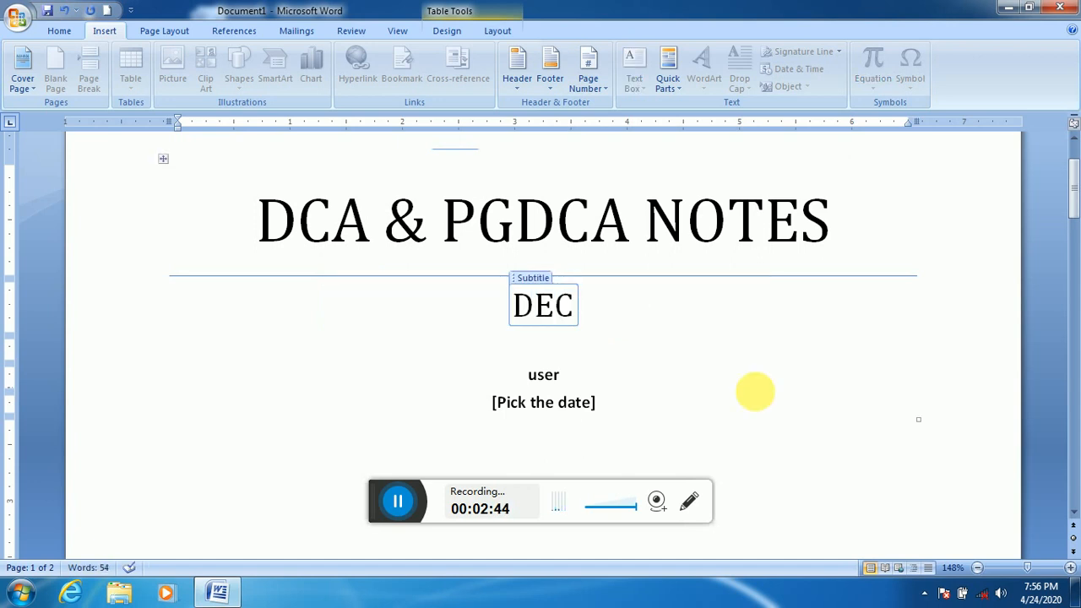
{"action": "left_click", "coordinate": [601, 405]}
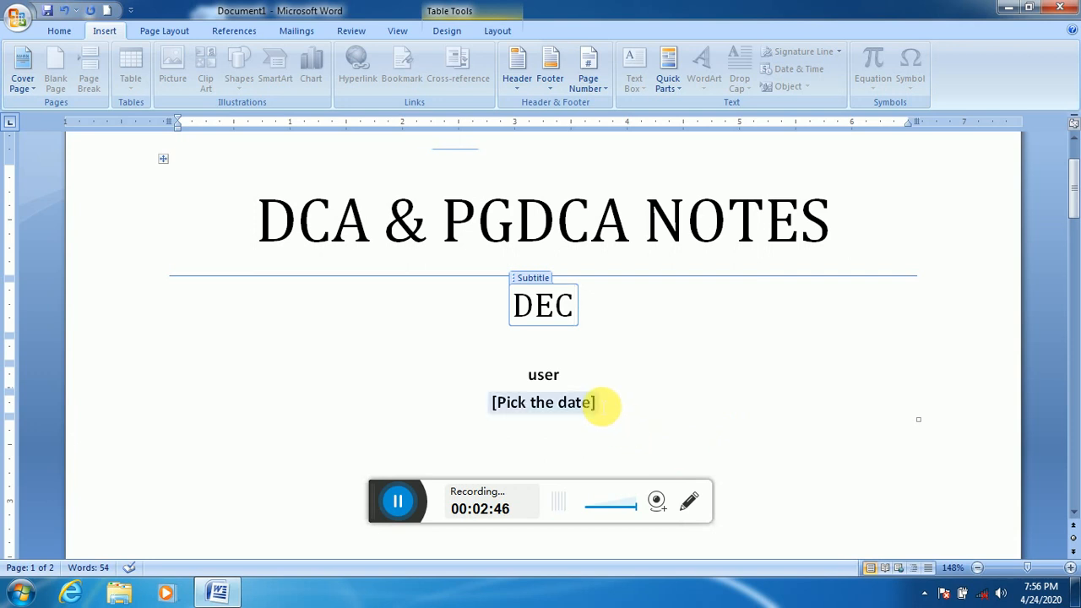
{"action": "left_click", "coordinate": [547, 406]}
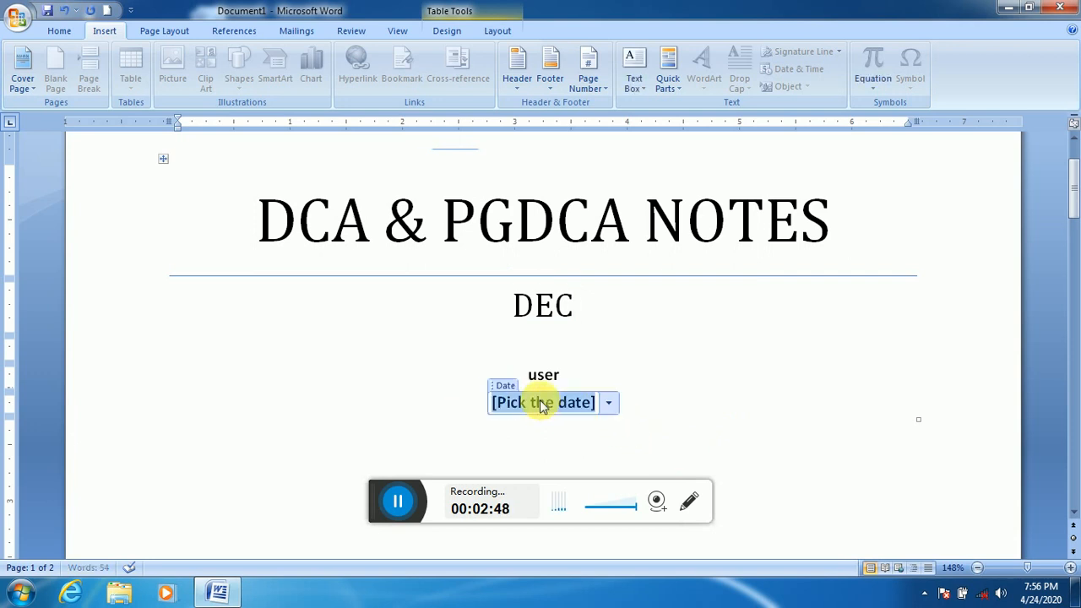
{"action": "left_click", "coordinate": [611, 405]}
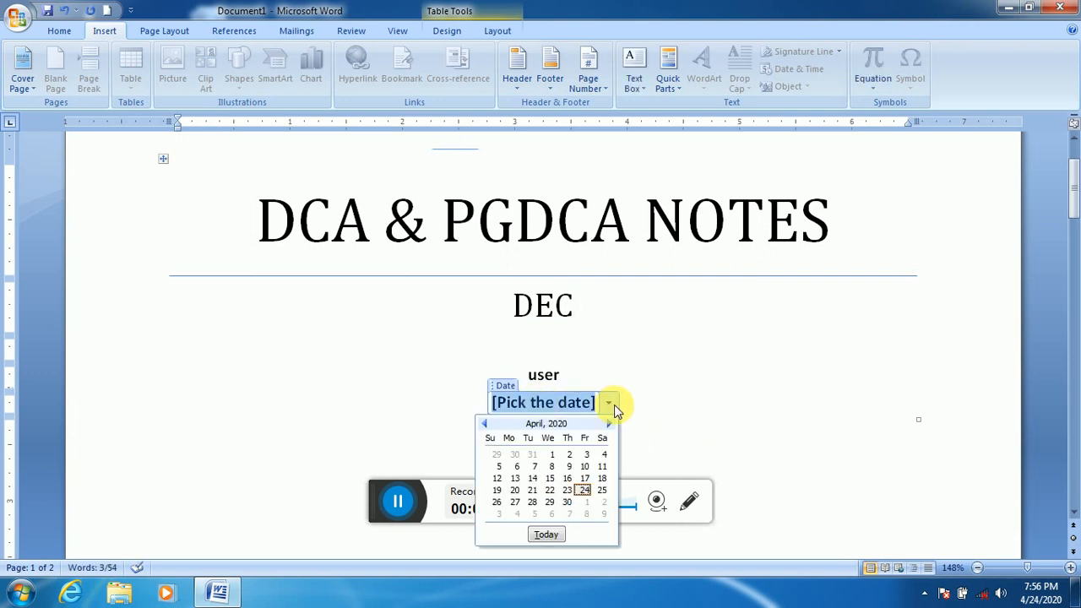
{"action": "left_click", "coordinate": [546, 534]}
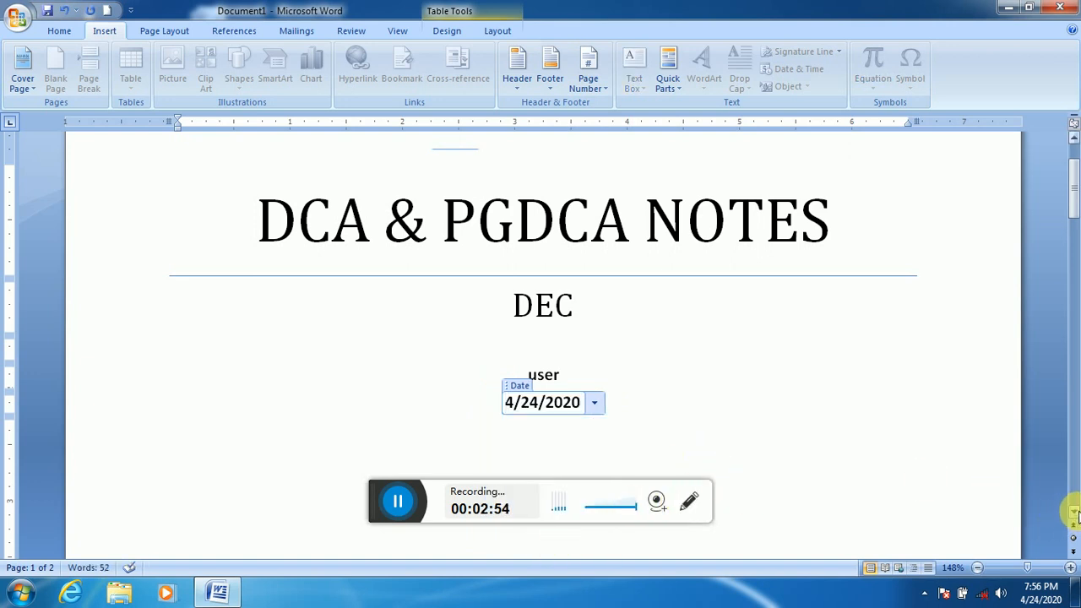
- Check the rest of the cover page, view the document in print preview, and return to editing
{"action": "left_click", "coordinate": [1073, 512]}
{"action": "left_click_drag", "start_coordinate": [1074, 513], "coordinate": [1074, 516]}
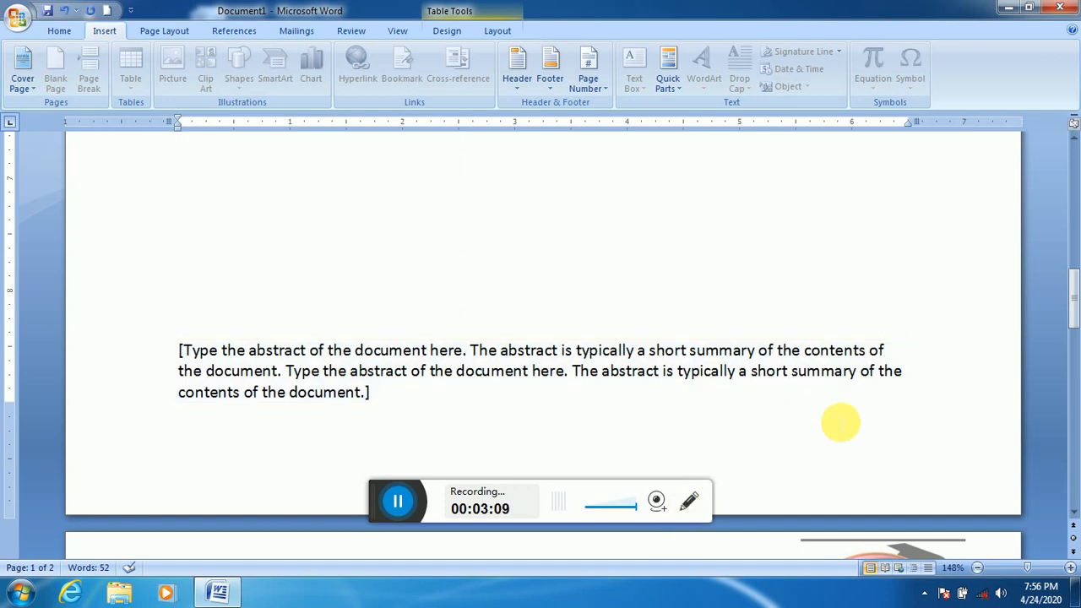
{"action": "left_click", "coordinate": [17, 17]}
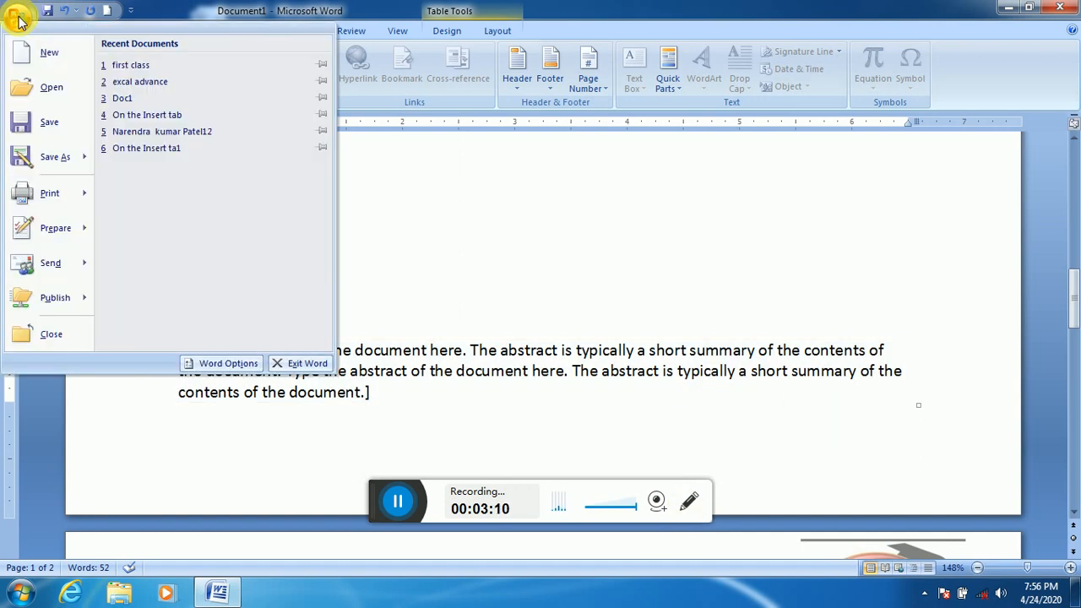
{"action": "mouse_move", "coordinate": [88, 199]}
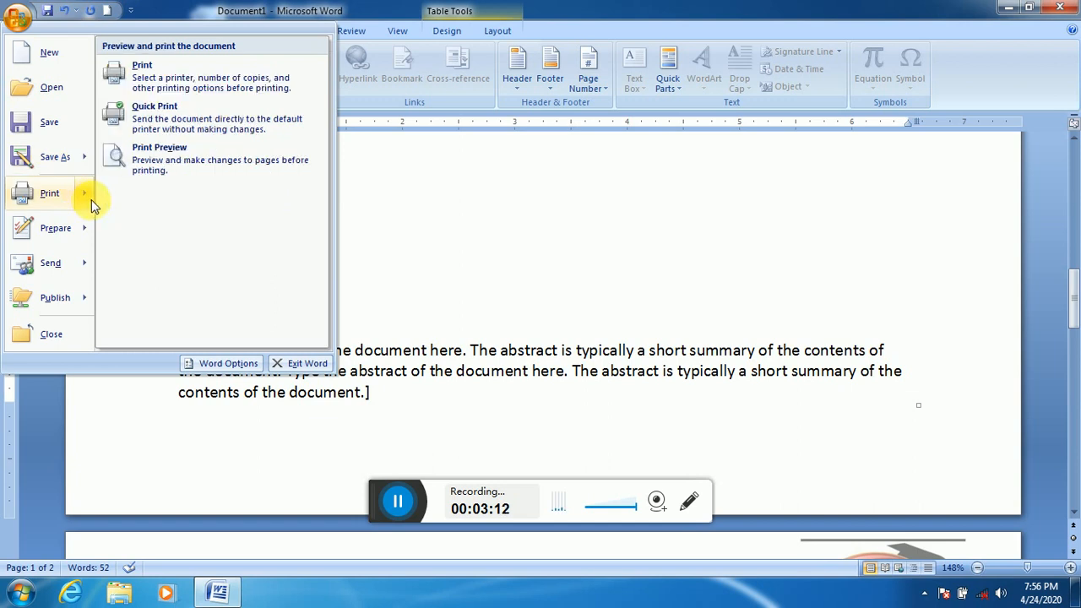
{"action": "left_click", "coordinate": [168, 155]}
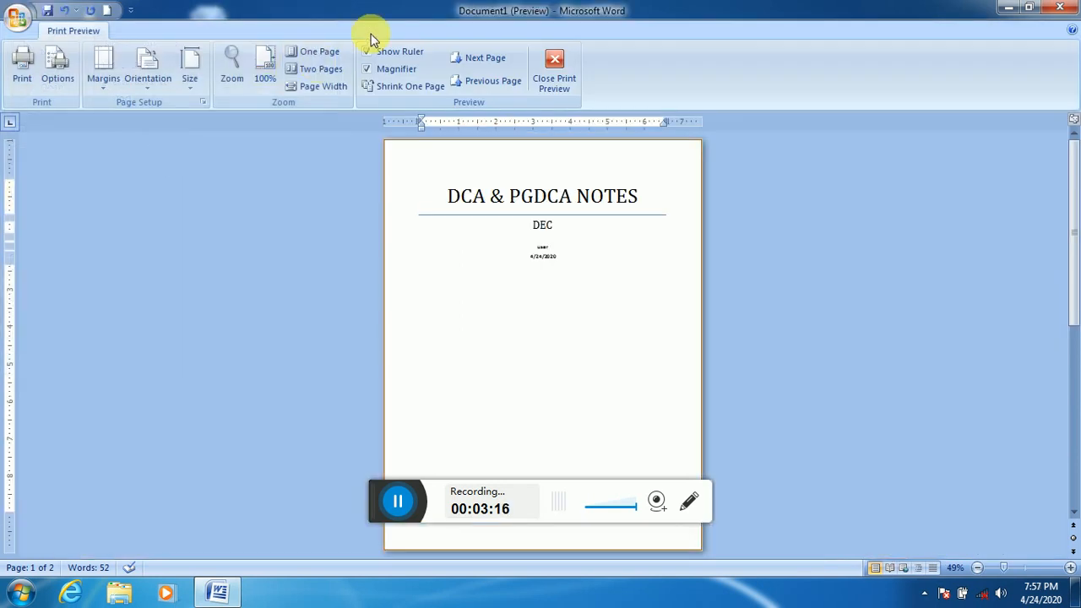
{"action": "left_click", "coordinate": [566, 78]}
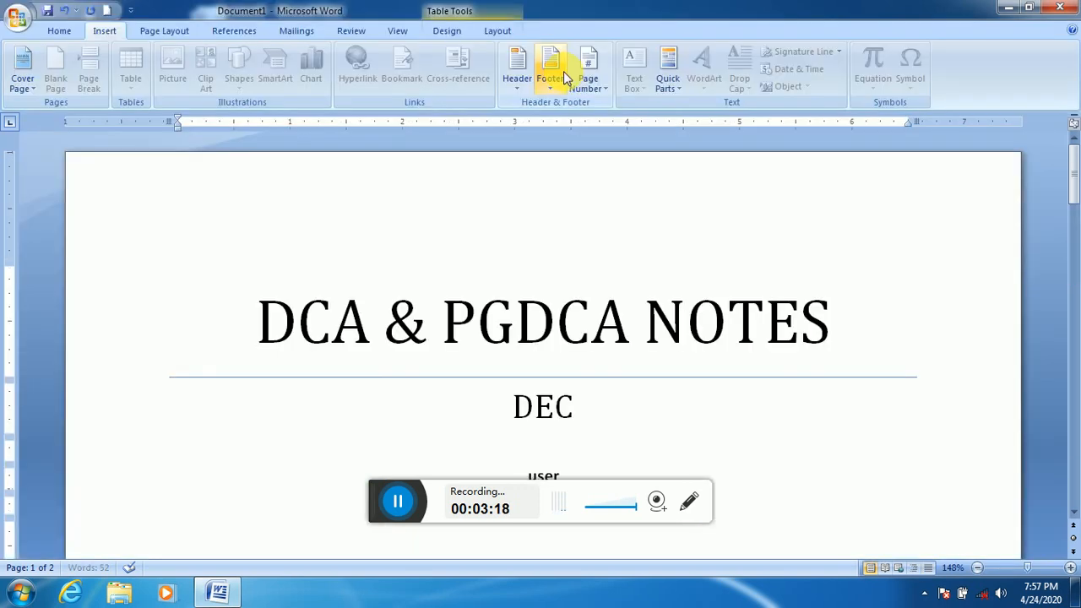
- Replace the current cover page with the built-in Austere design
{"action": "left_click", "coordinate": [26, 84]}
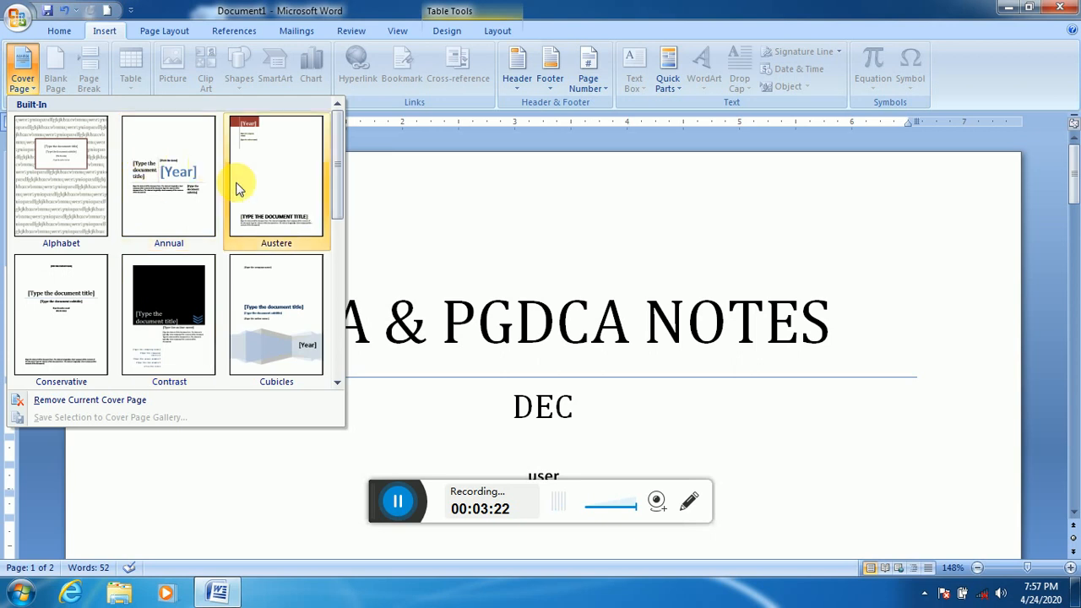
{"action": "left_click", "coordinate": [274, 172]}
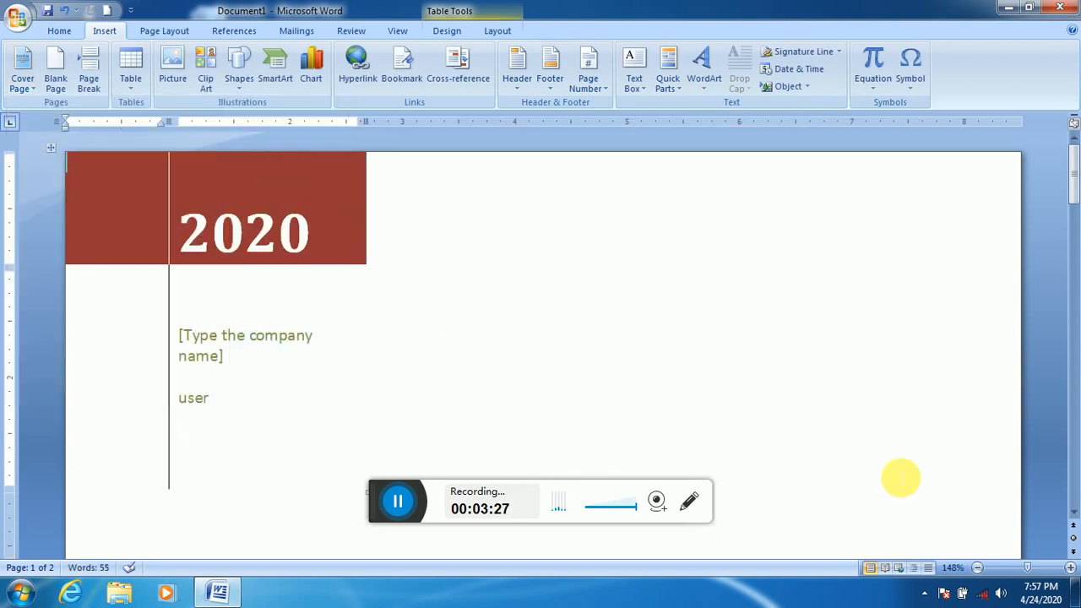
- Fill in the cover page's company name placeholder with "SR INSTITUTE"
{"action": "left_click", "coordinate": [1073, 511]}
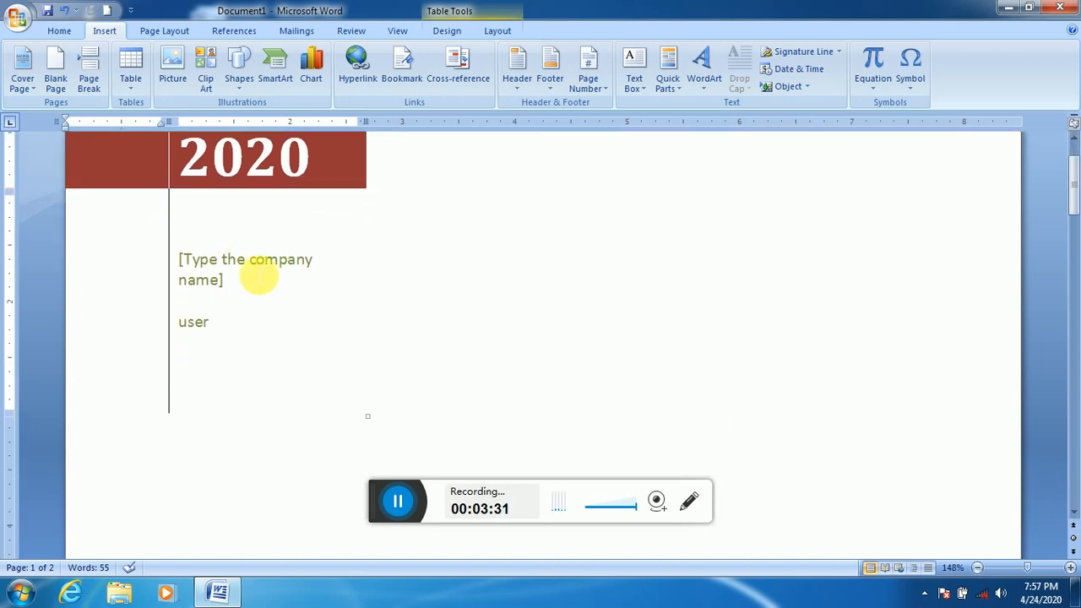
{"action": "left_click", "coordinate": [258, 279]}
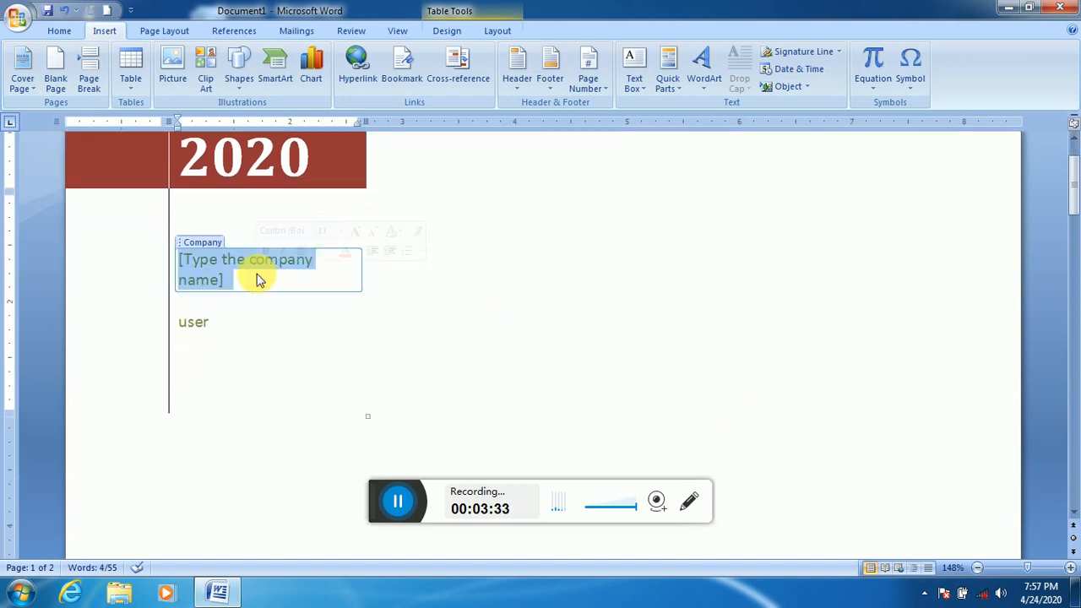
{"action": "type", "text": "SR IN"}
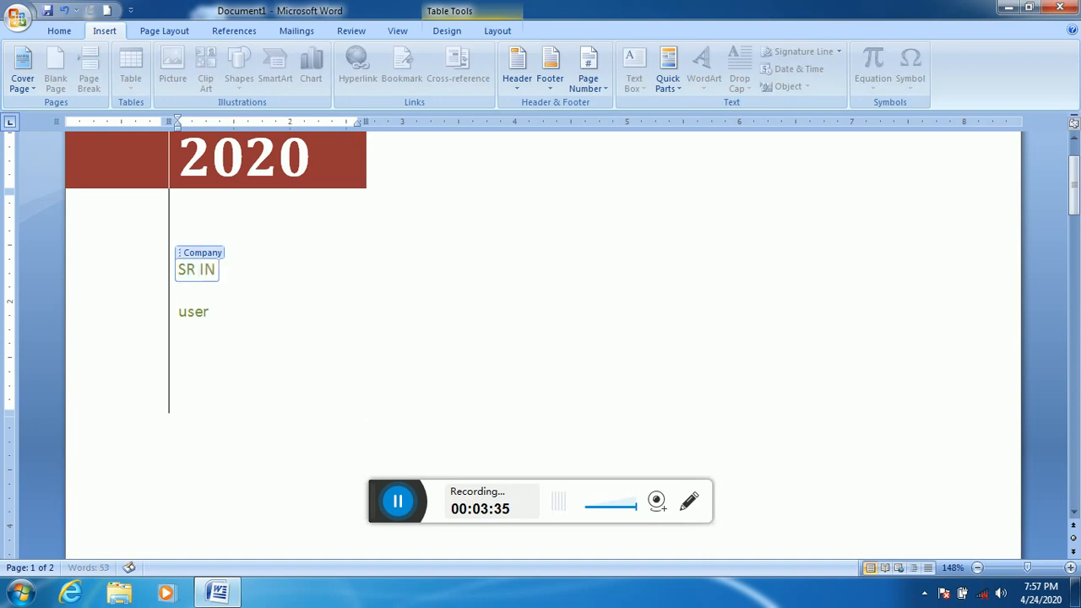
{"action": "type", "text": "STITUTE"}
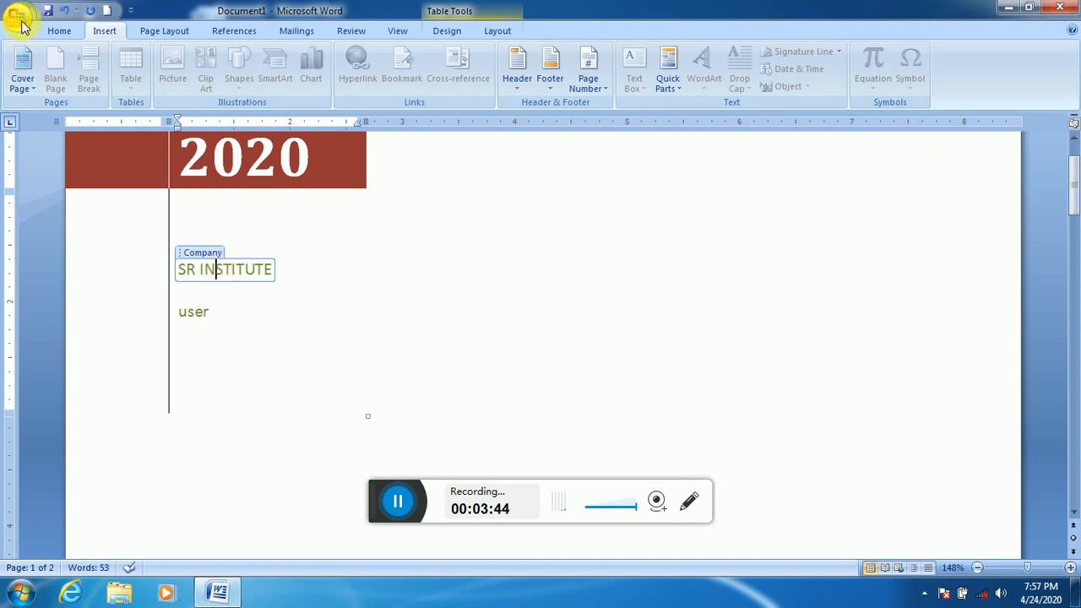
{"action": "left_click", "coordinate": [465, 254]}
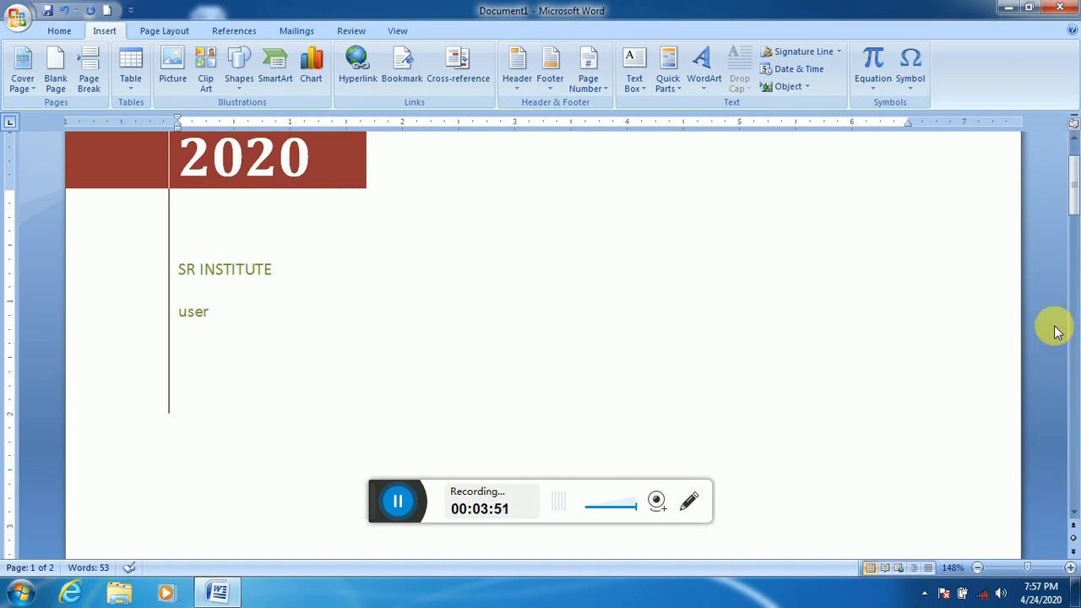
- Insert a blank page after the cover page and check the pages back up to the cover
{"action": "left_click_drag", "start_coordinate": [1071, 186], "coordinate": [1078, 228]}
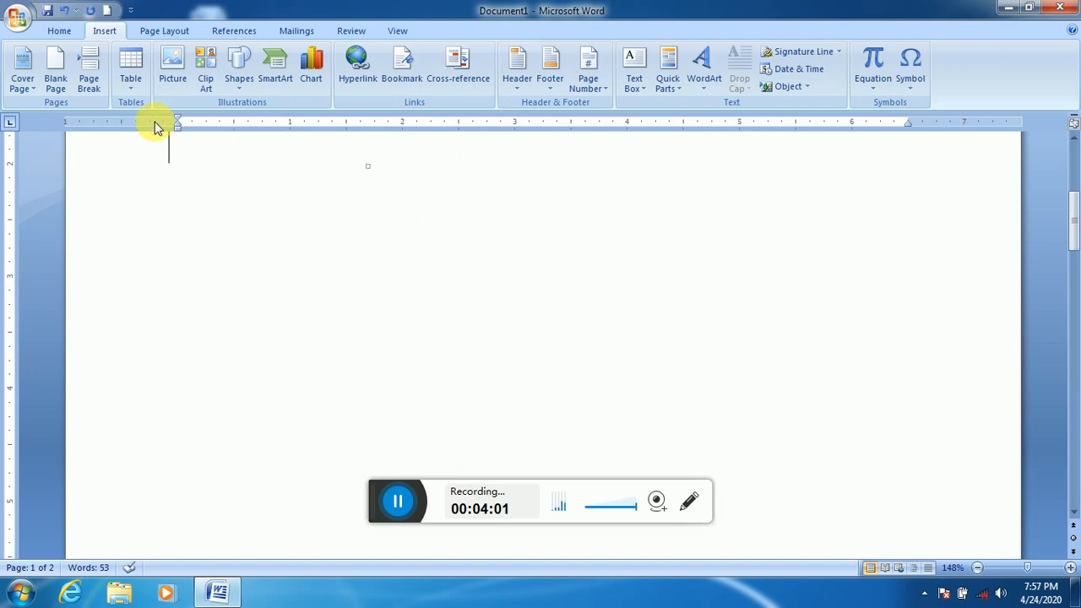
{"action": "left_click", "coordinate": [57, 63]}
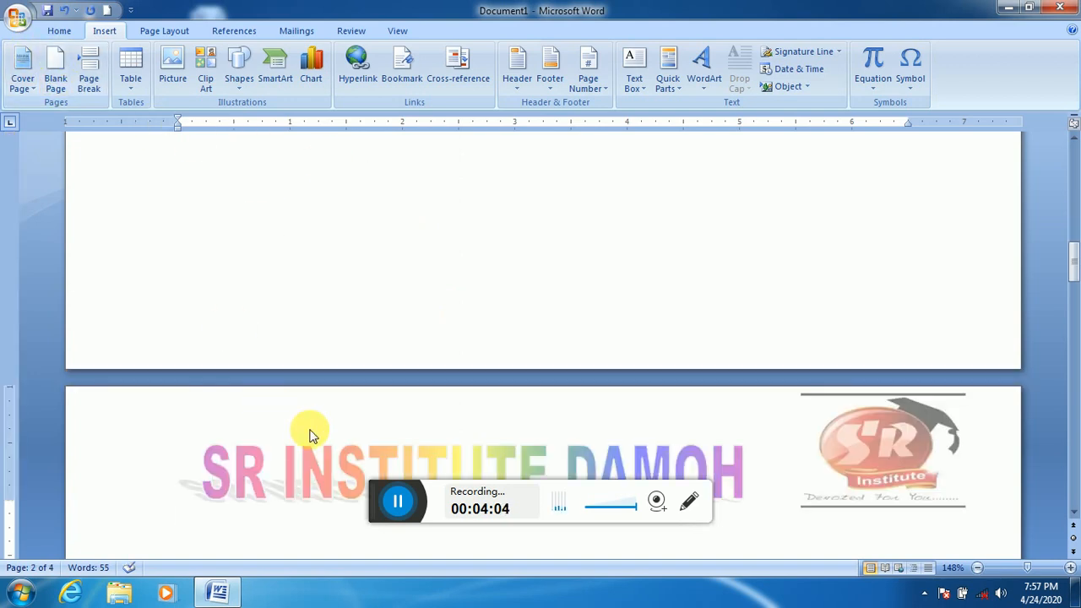
{"action": "left_click", "coordinate": [1073, 138]}
{"action": "left_click", "coordinate": [1074, 138]}
{"action": "left_click", "coordinate": [1074, 137]}
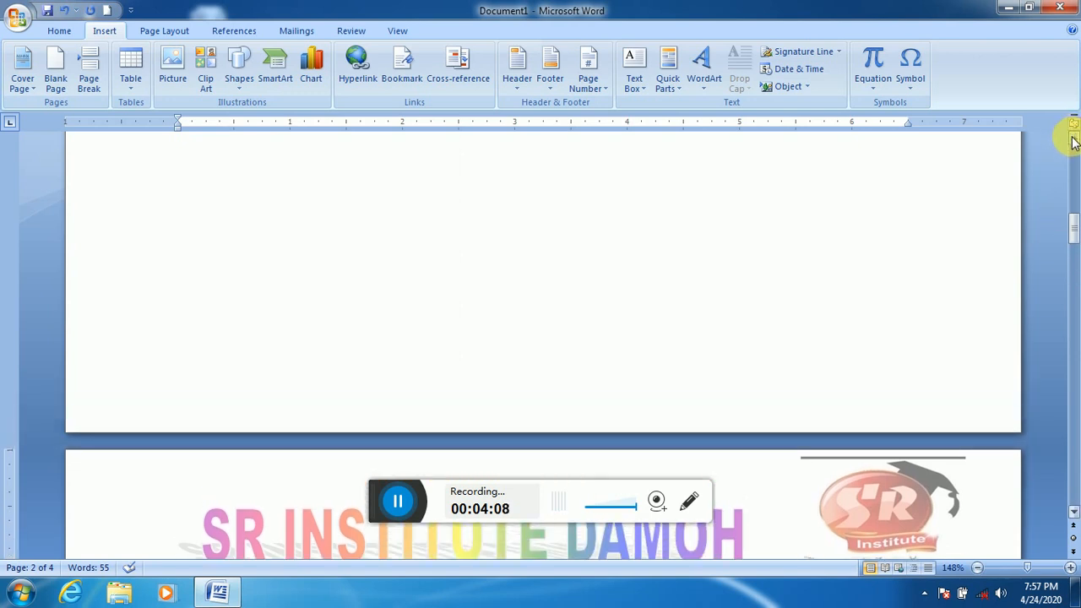
{"action": "left_click", "coordinate": [1073, 138]}
{"action": "left_click", "coordinate": [1073, 140]}
{"action": "left_click", "coordinate": [1074, 140]}
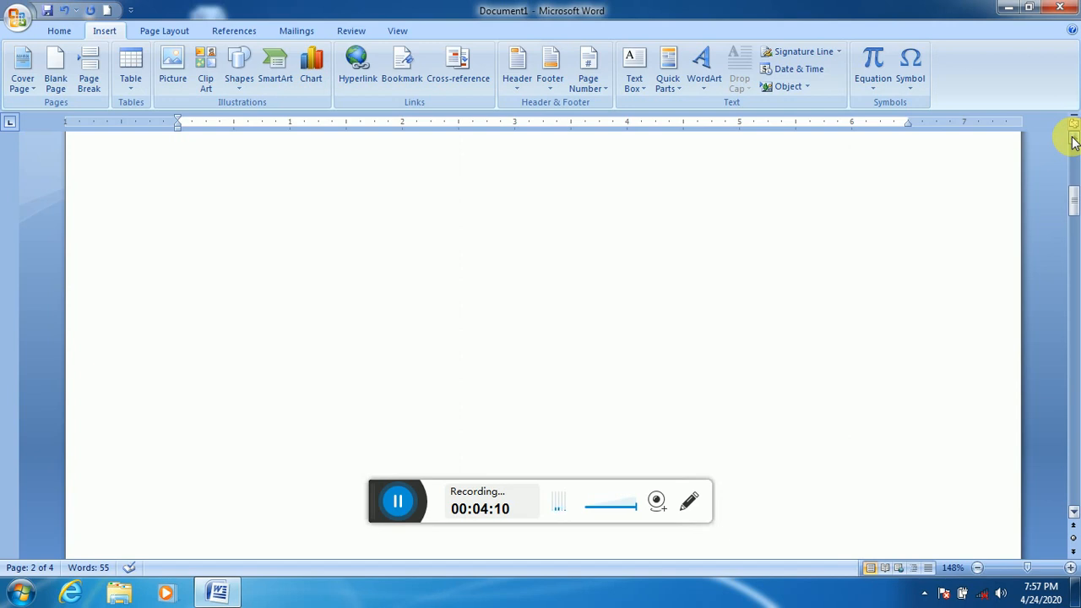
{"action": "left_click", "coordinate": [1074, 139]}
{"action": "left_click", "coordinate": [1073, 140]}
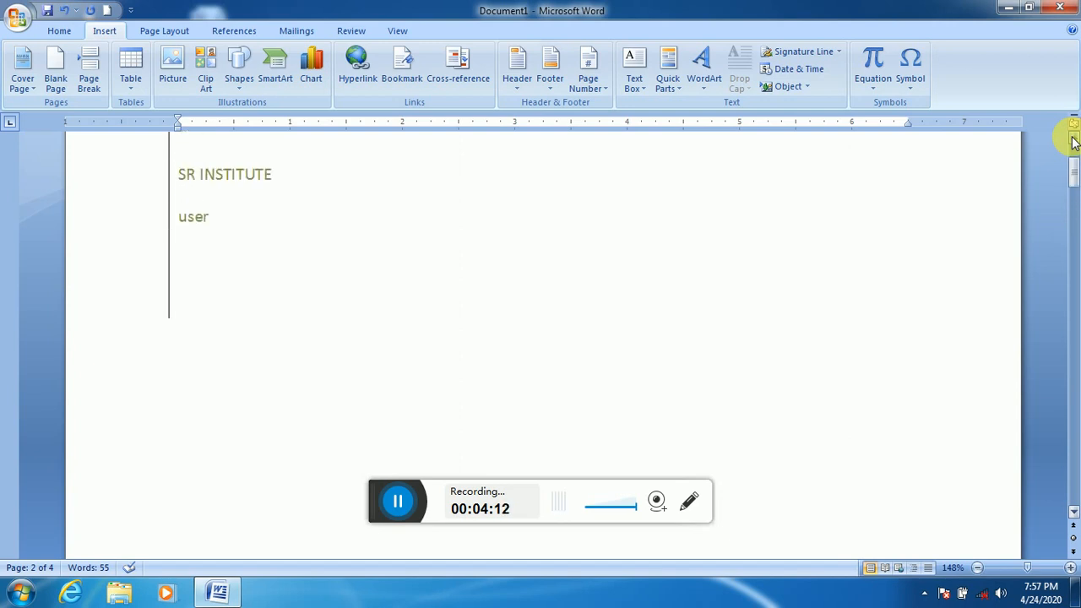
{"action": "left_click", "coordinate": [1073, 139]}
{"action": "left_click", "coordinate": [1074, 140]}
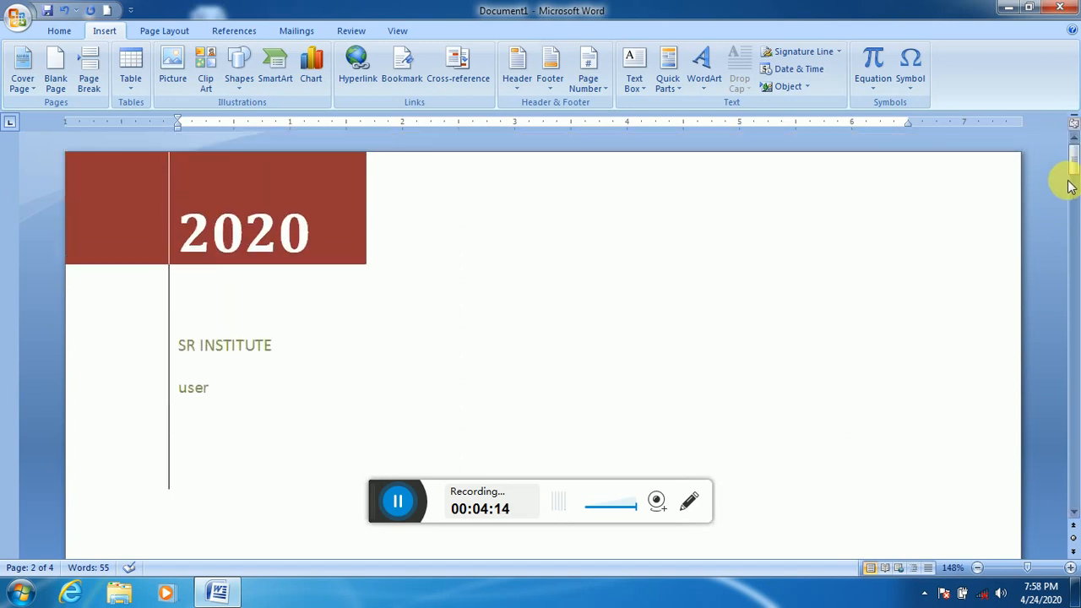
- Look through the remaining pages of the document and undo the blank page insertion
{"action": "left_click_drag", "start_coordinate": [1070, 173], "coordinate": [1071, 494]}
{"action": "left_click_drag", "start_coordinate": [1075, 601], "coordinate": [1075, 340]}
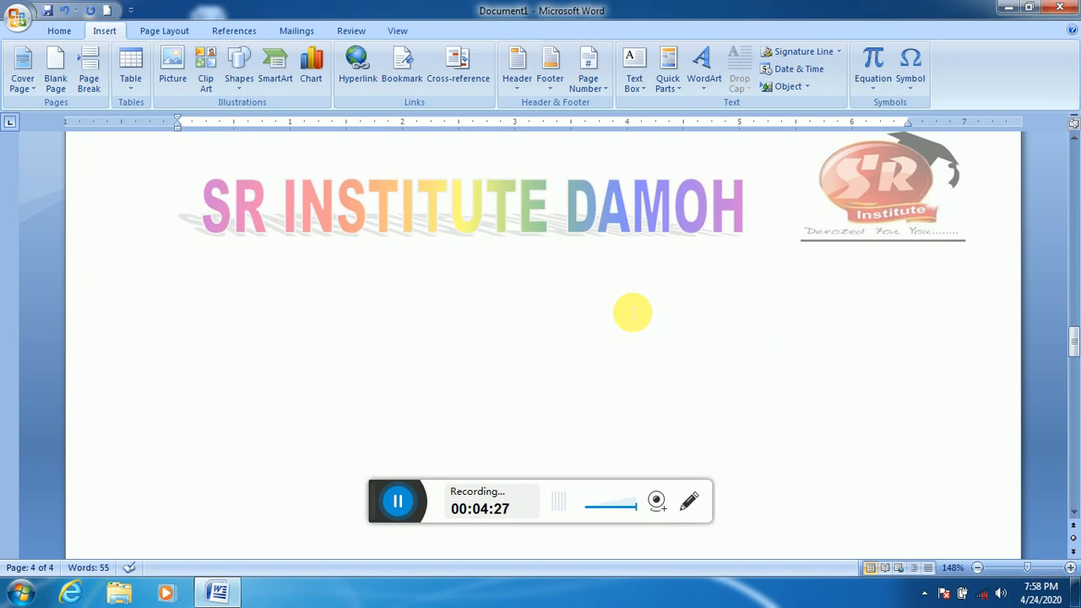
{"action": "left_click", "coordinate": [542, 336]}
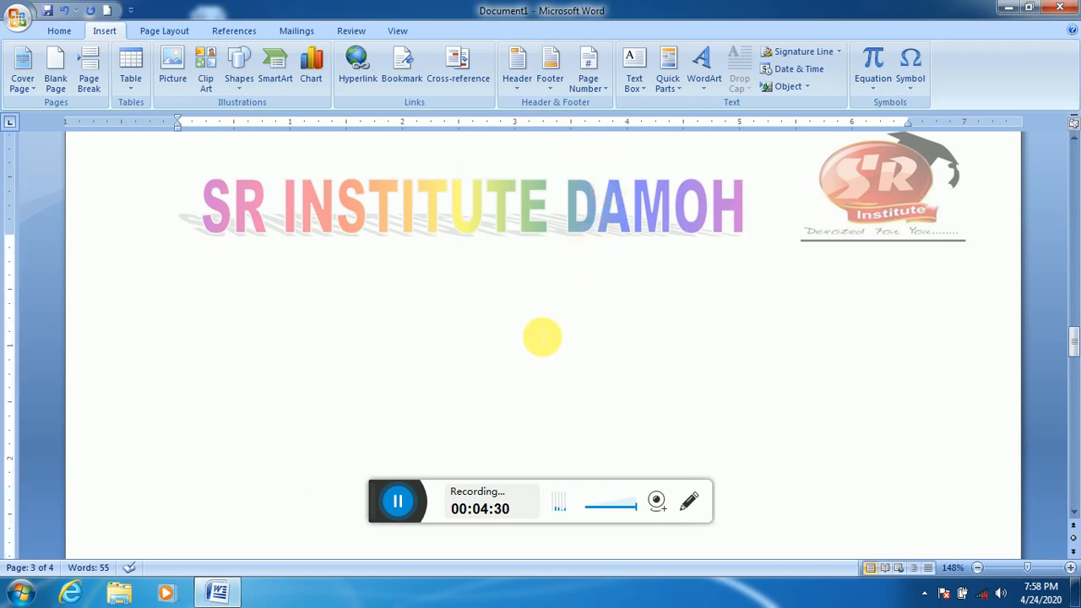
{"action": "key", "text": "ctrl+Home"}
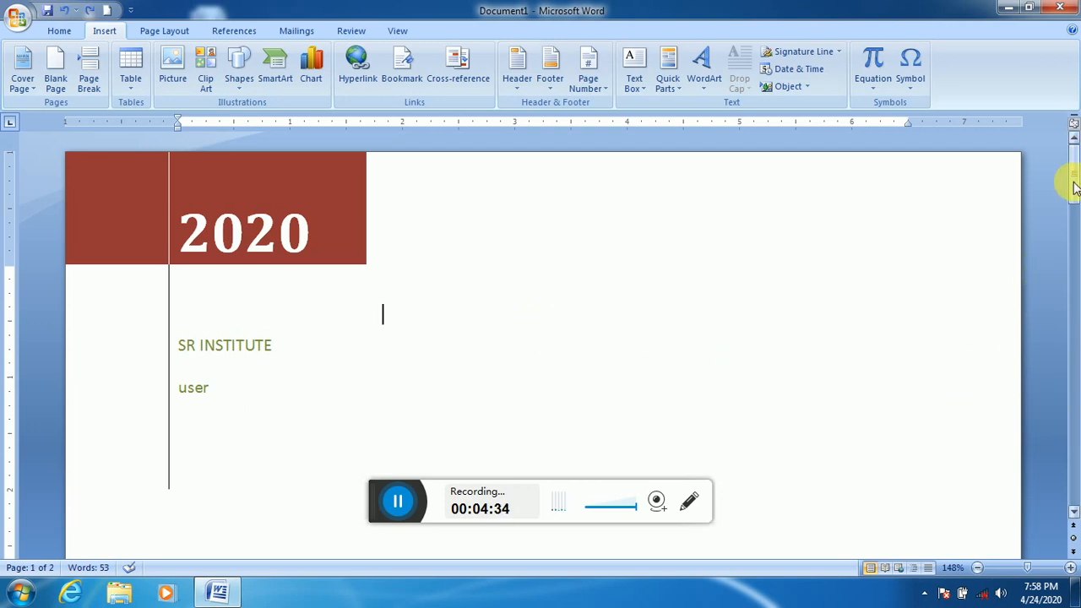
- Generate sample paragraphs with =RAND() on the line below "DCA & PGDCA NOTES" on the second page
{"action": "left_click_drag", "start_coordinate": [1074, 188], "coordinate": [1071, 386]}
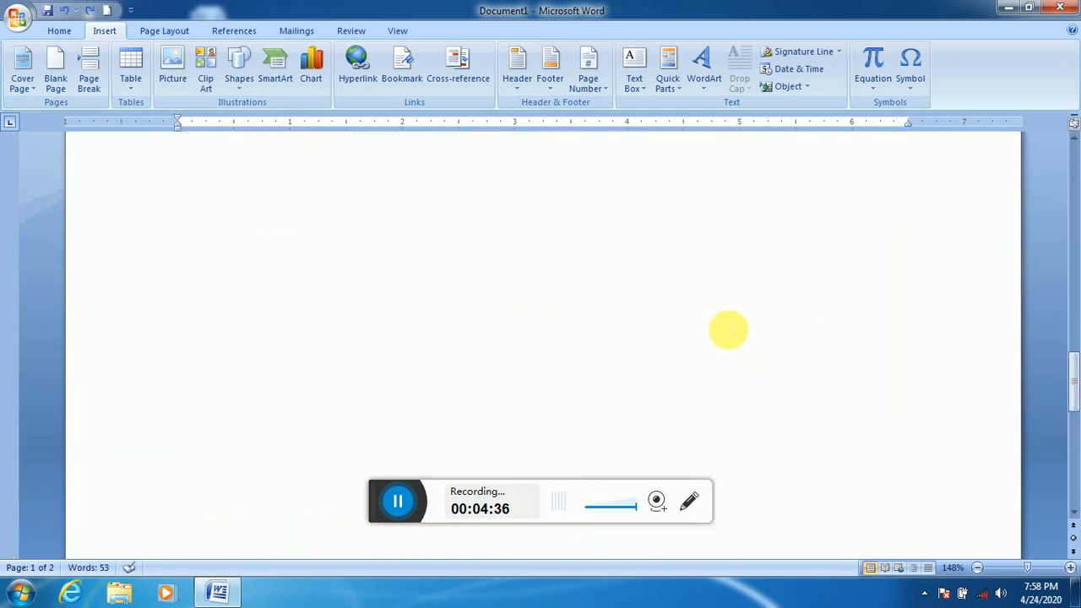
{"action": "left_click", "coordinate": [1073, 142]}
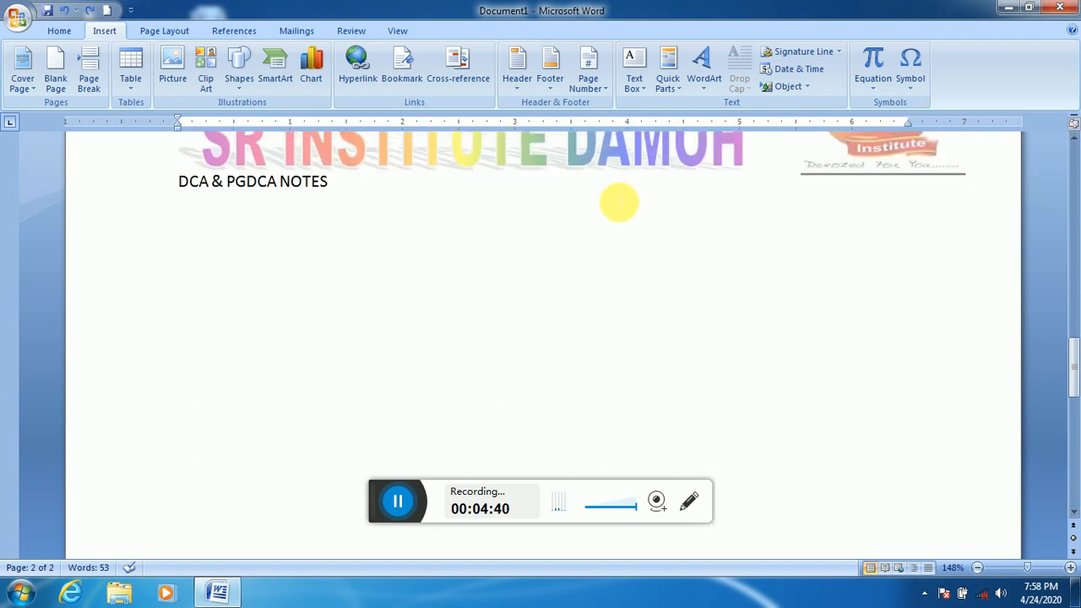
{"action": "left_click", "coordinate": [532, 212]}
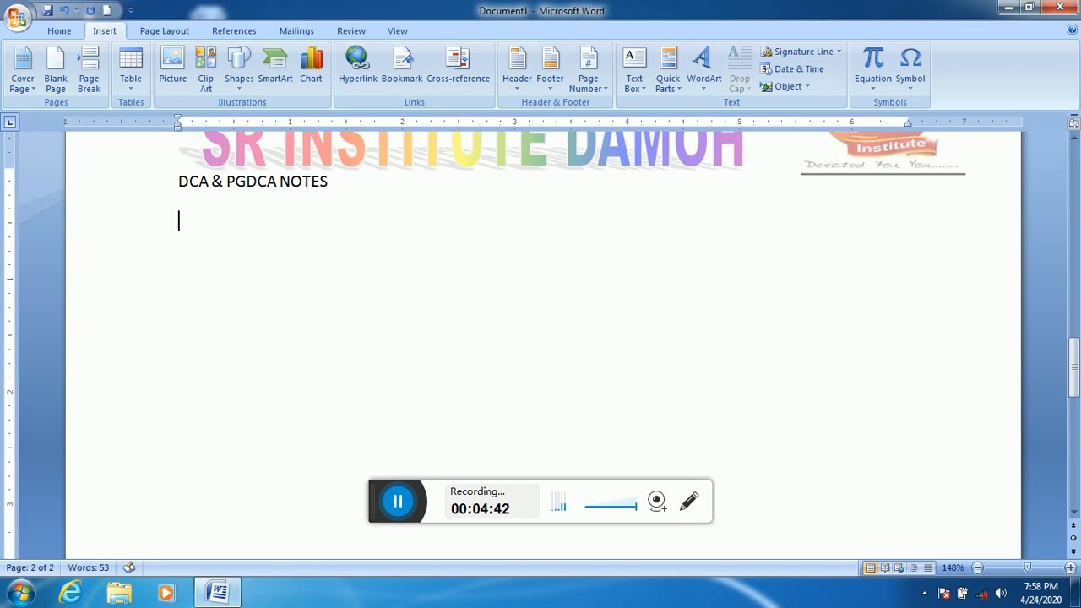
{"action": "type", "text": "="}
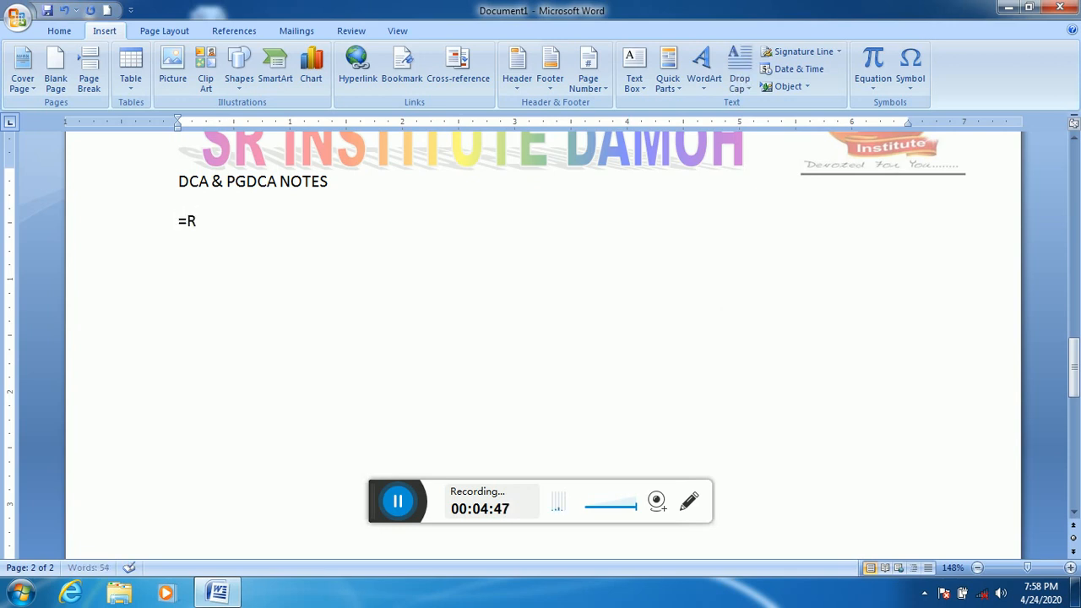
{"action": "type", "text": "RAND()"}
{"action": "key", "text": "Return"}
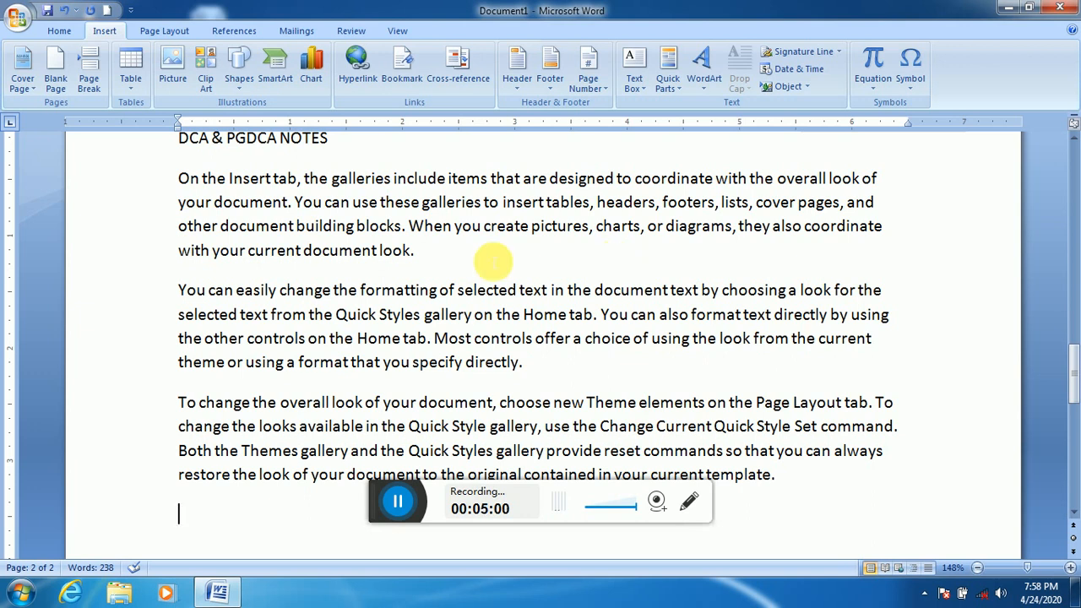
- Insert a page break after the first sample paragraph and check how the text is split across the two pages
{"action": "left_click", "coordinate": [446, 269]}
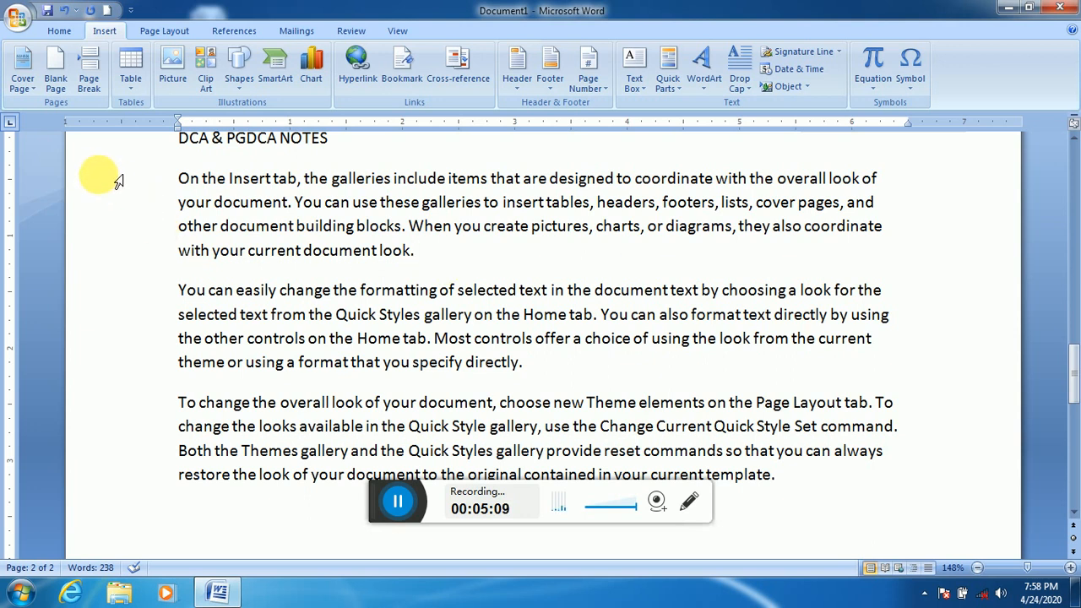
{"action": "left_click", "coordinate": [89, 76]}
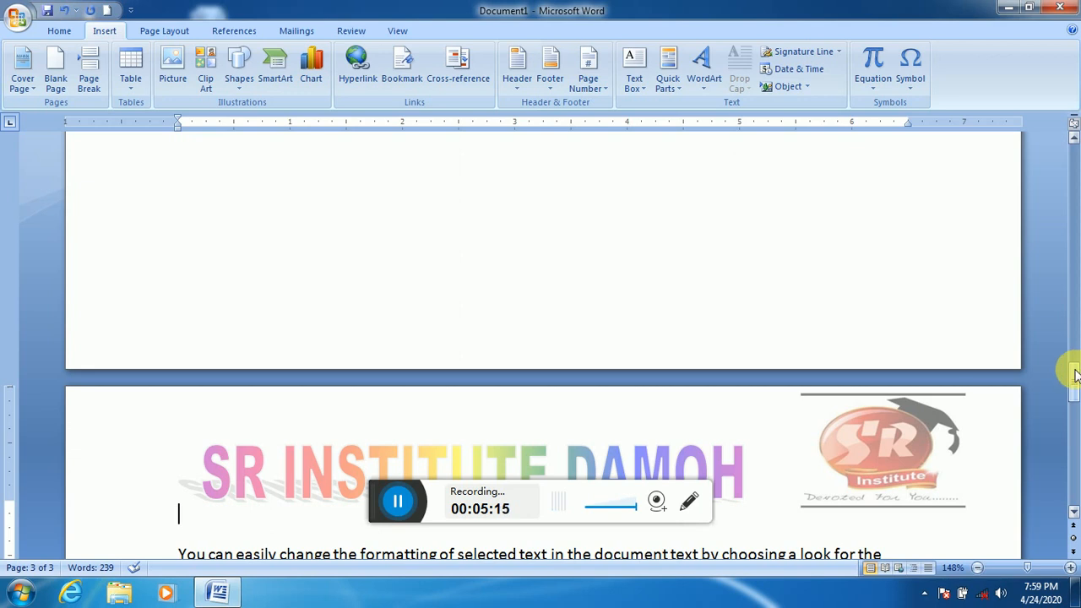
{"action": "mouse_move", "coordinate": [1075, 374]}
{"action": "left_mouse_down"}
{"action": "mouse_move", "coordinate": [1075, 224]}
{"action": "mouse_move", "coordinate": [1074, 401]}
{"action": "mouse_move", "coordinate": [1072, 389]}
{"action": "left_mouse_up"}
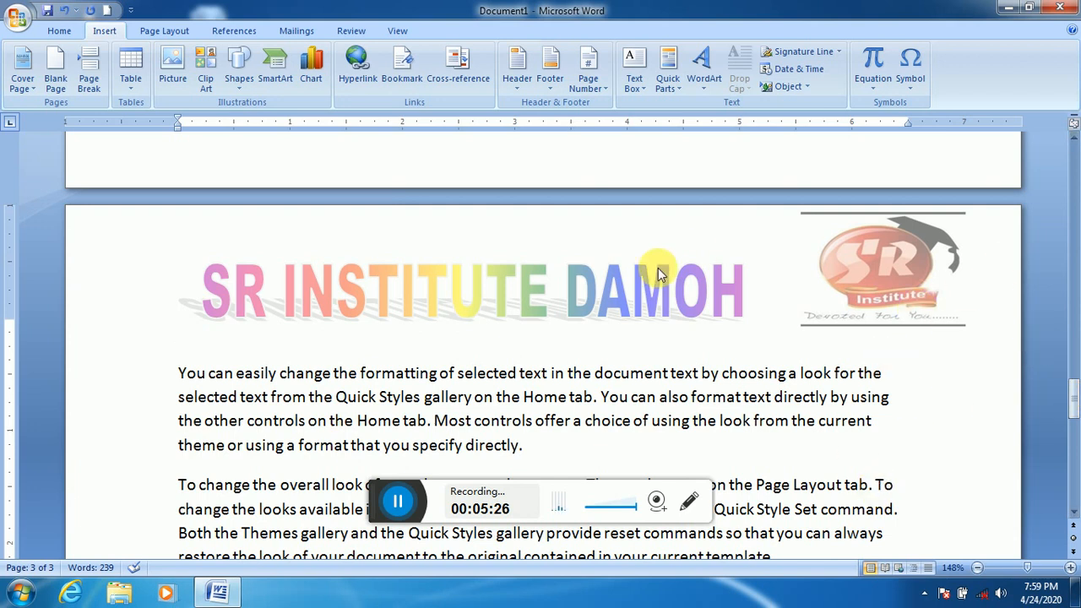
{"action": "left_click_drag", "start_coordinate": [1075, 386], "coordinate": [1075, 415]}
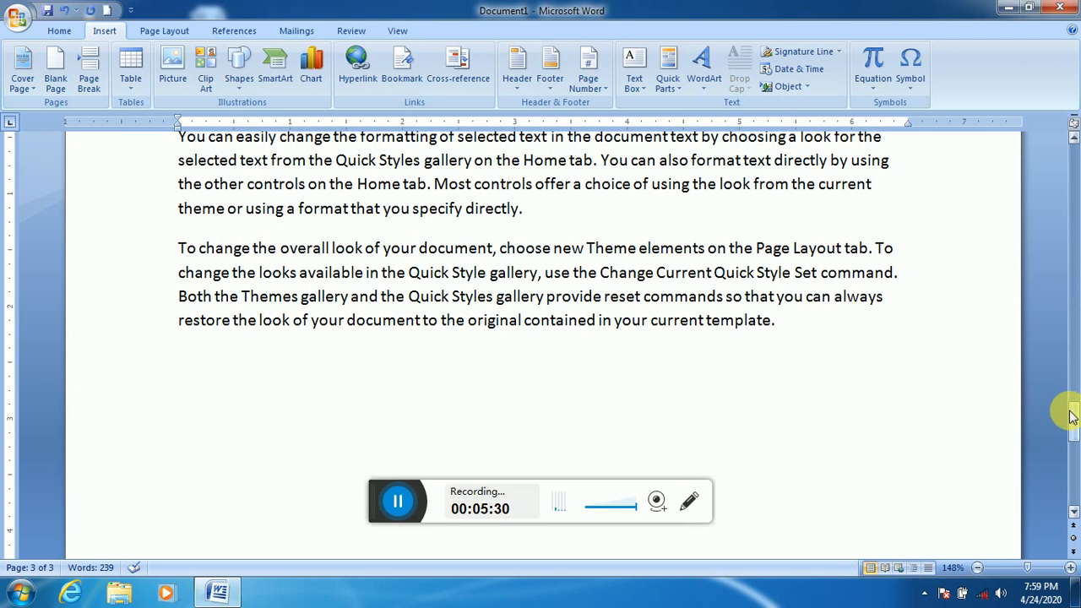
{"action": "left_click_drag", "start_coordinate": [1073, 415], "coordinate": [1074, 293]}
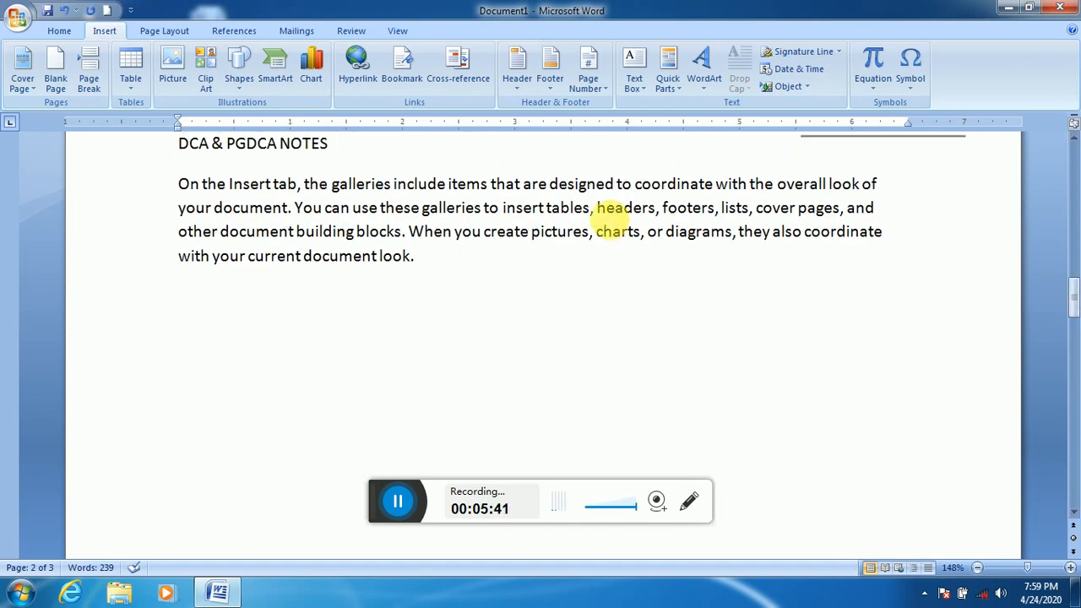
- Insert a table with 3 columns and 5 rows below the last paragraph on the third page
{"action": "left_click", "coordinate": [131, 85]}
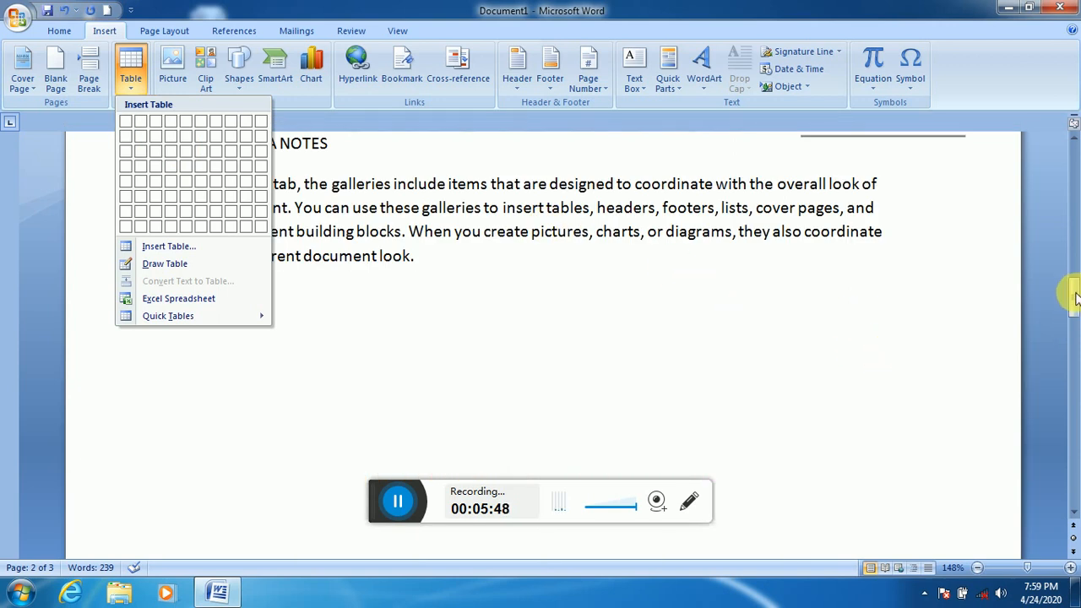
{"action": "left_click_drag", "start_coordinate": [1075, 295], "coordinate": [1074, 430]}
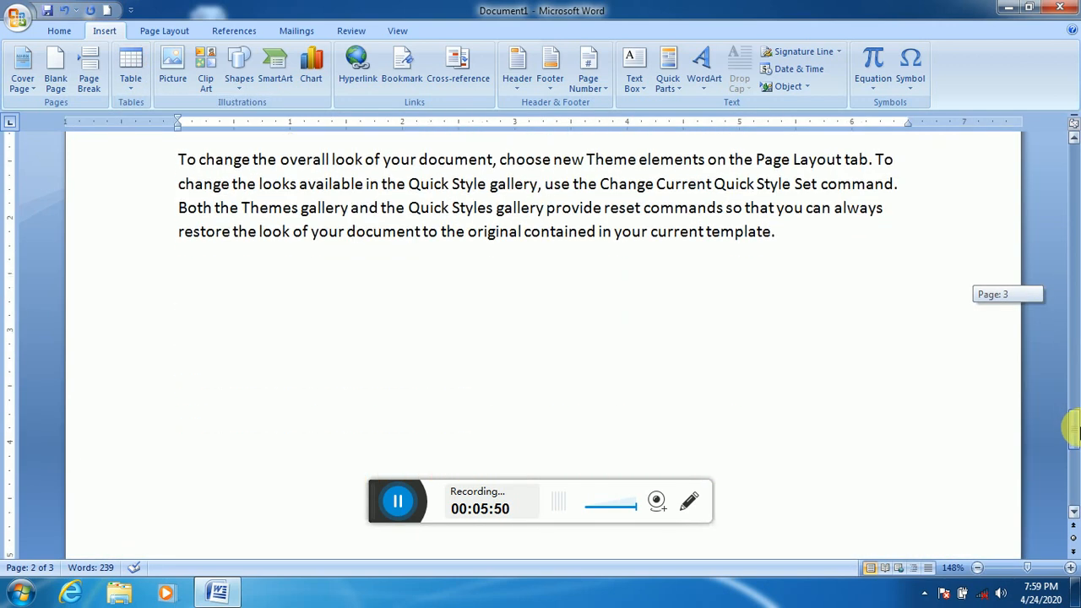
{"action": "left_click", "coordinate": [884, 304]}
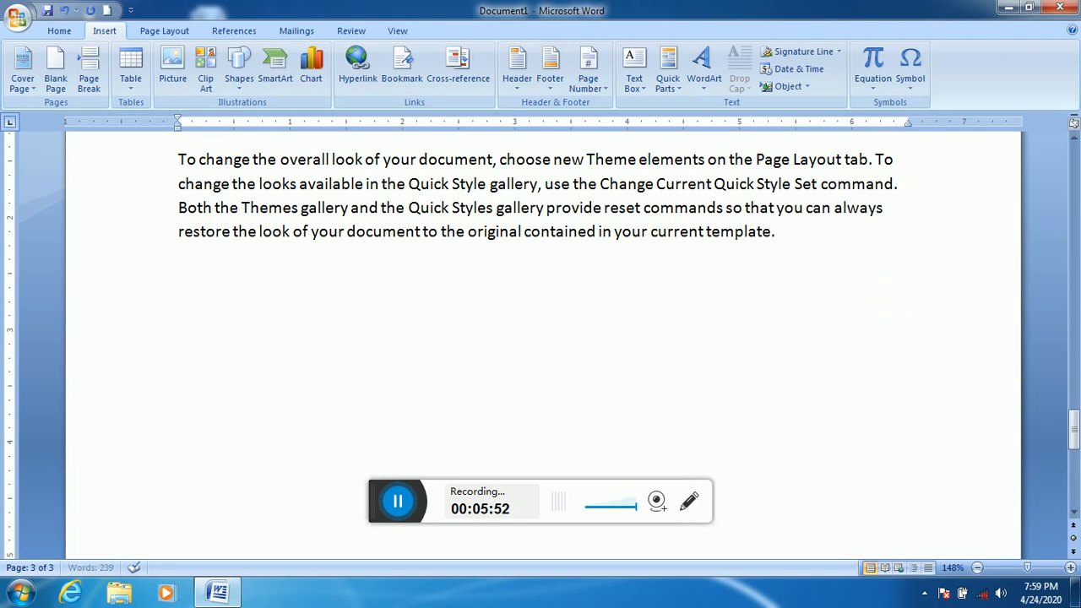
{"action": "left_click", "coordinate": [135, 89]}
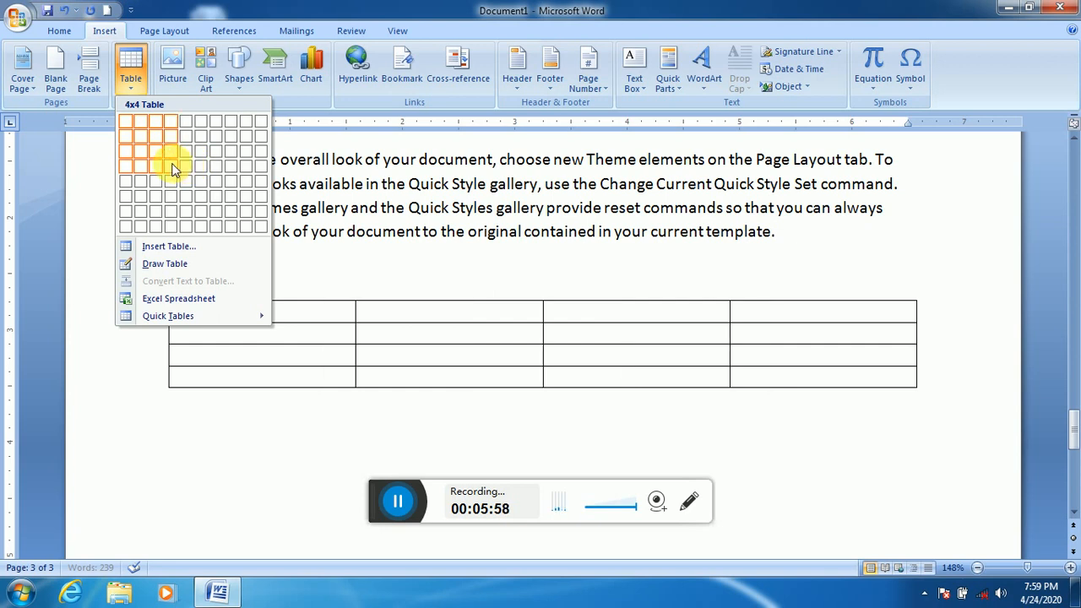
{"action": "left_click", "coordinate": [172, 254]}
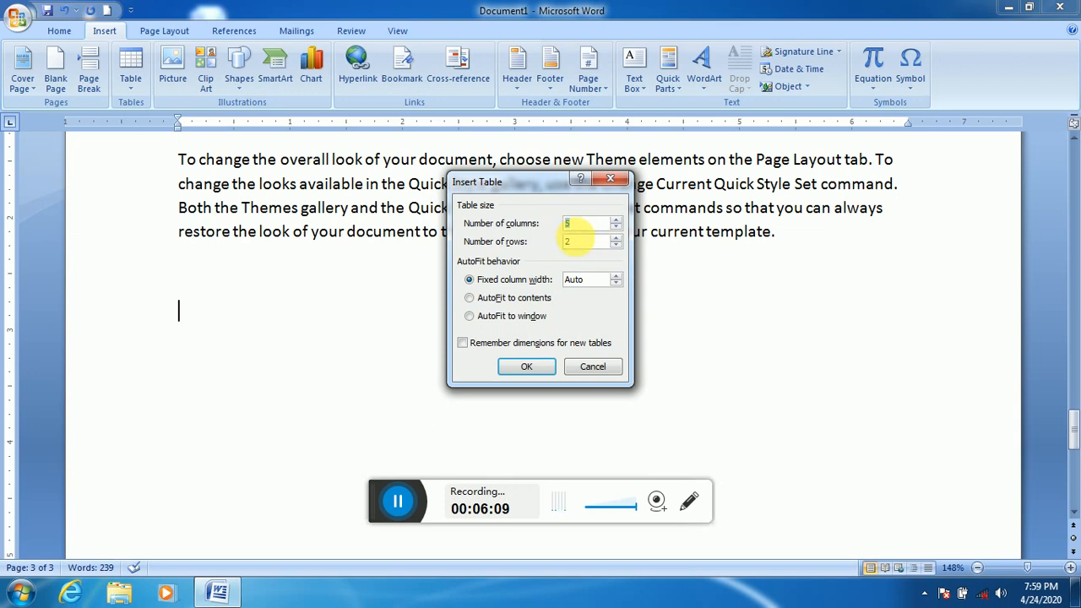
{"action": "key", "text": "BackSpace"}
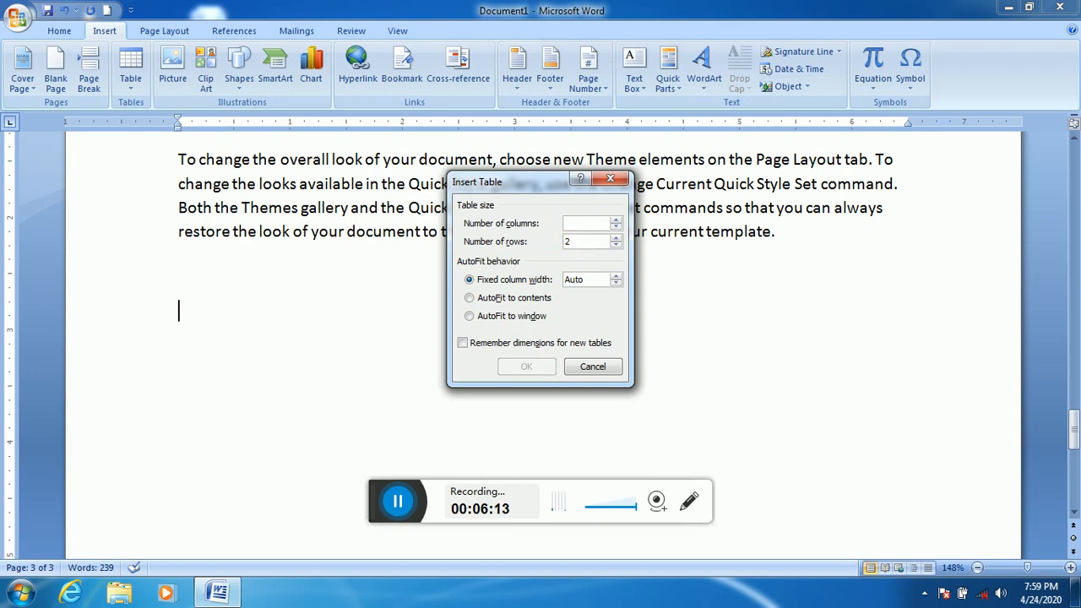
{"action": "type", "text": "3"}
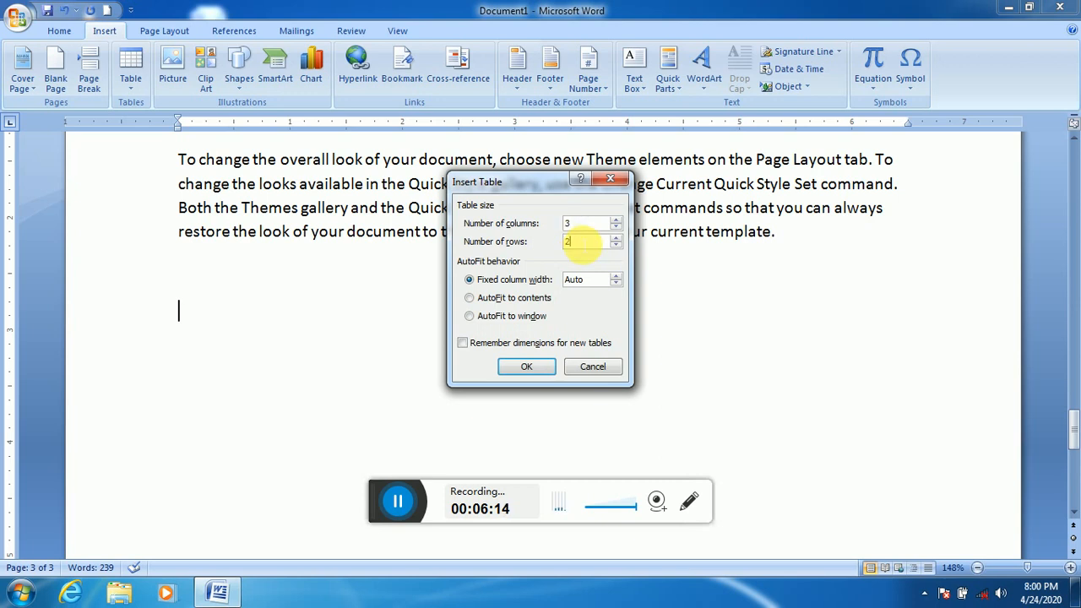
{"action": "key", "text": "BackSpace"}
{"action": "type", "text": "5"}
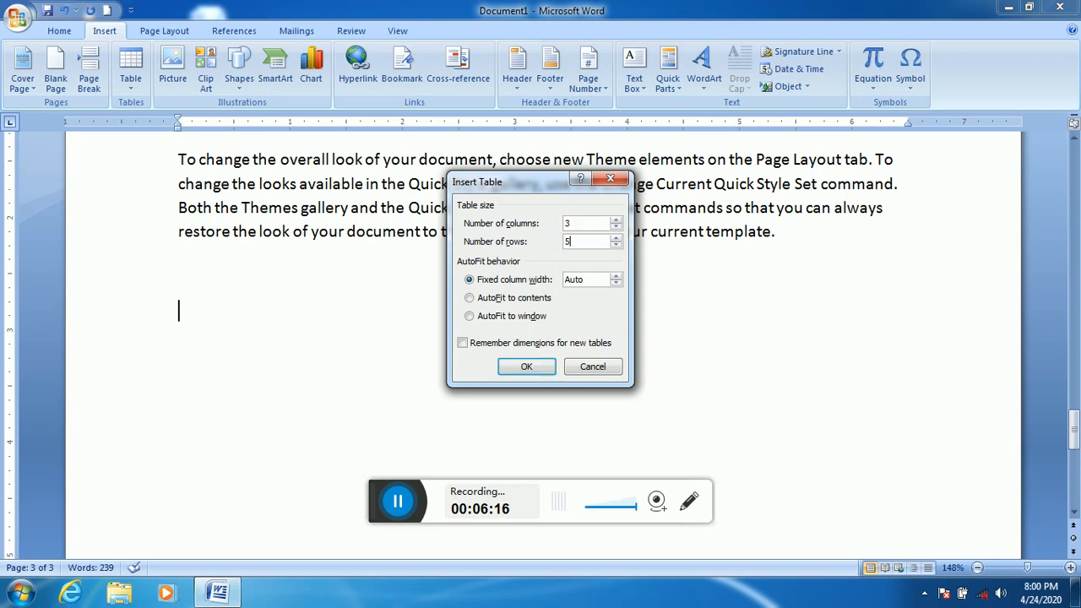
{"action": "left_click", "coordinate": [517, 366]}
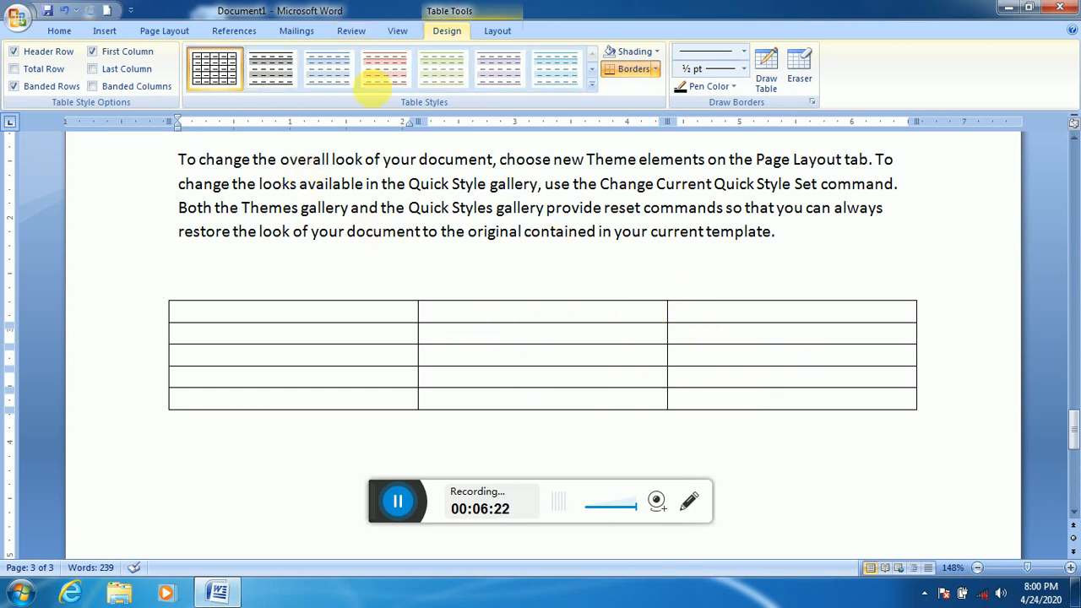
- Apply the built-in purple table style with a solid header row and shaded banded rows to the new table
{"action": "left_click", "coordinate": [591, 85]}
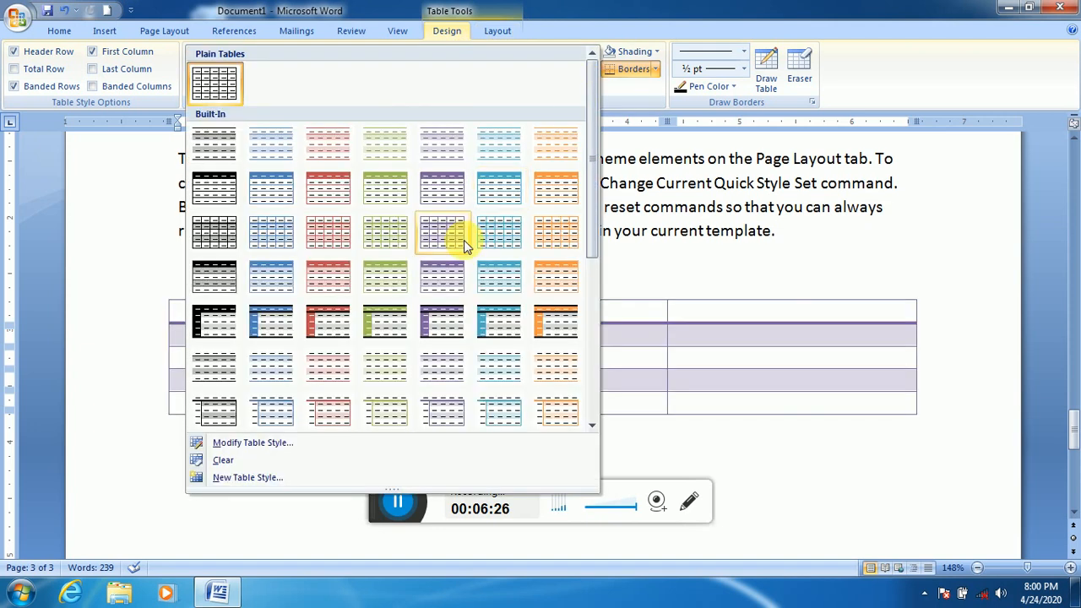
{"action": "left_click", "coordinate": [450, 281]}
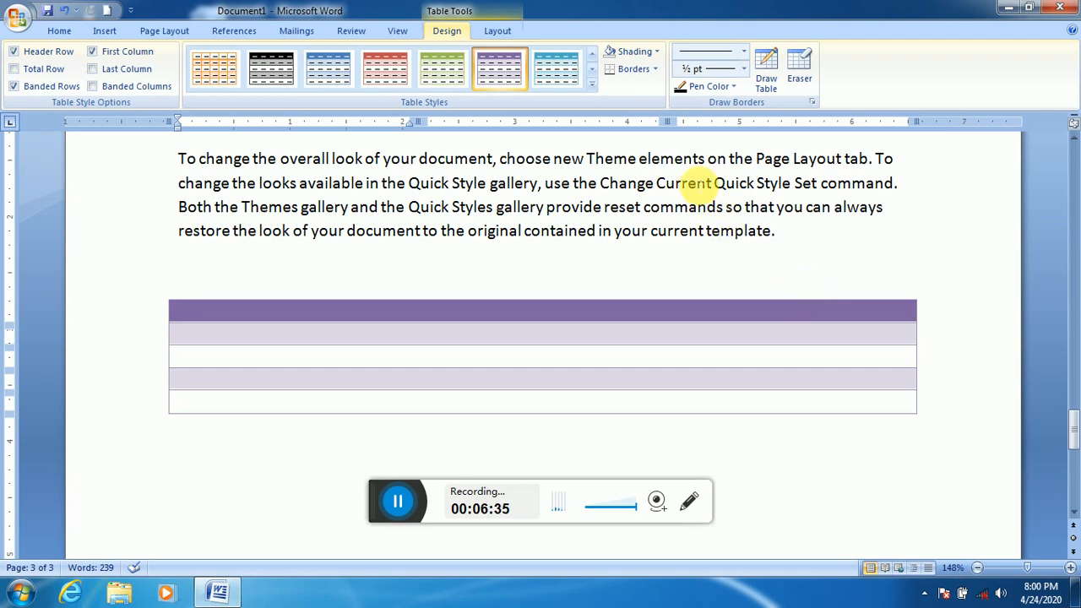
- Apply the green built-in grid table style and draw a vertical line through the first column with Draw Table
{"action": "left_click", "coordinate": [591, 83]}
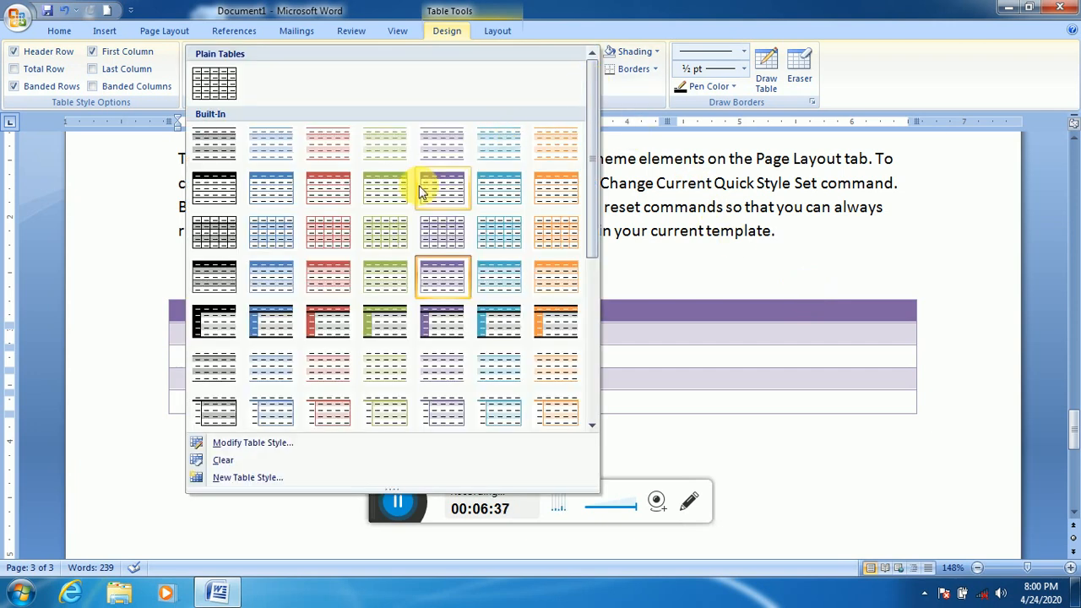
{"action": "left_click", "coordinate": [395, 233]}
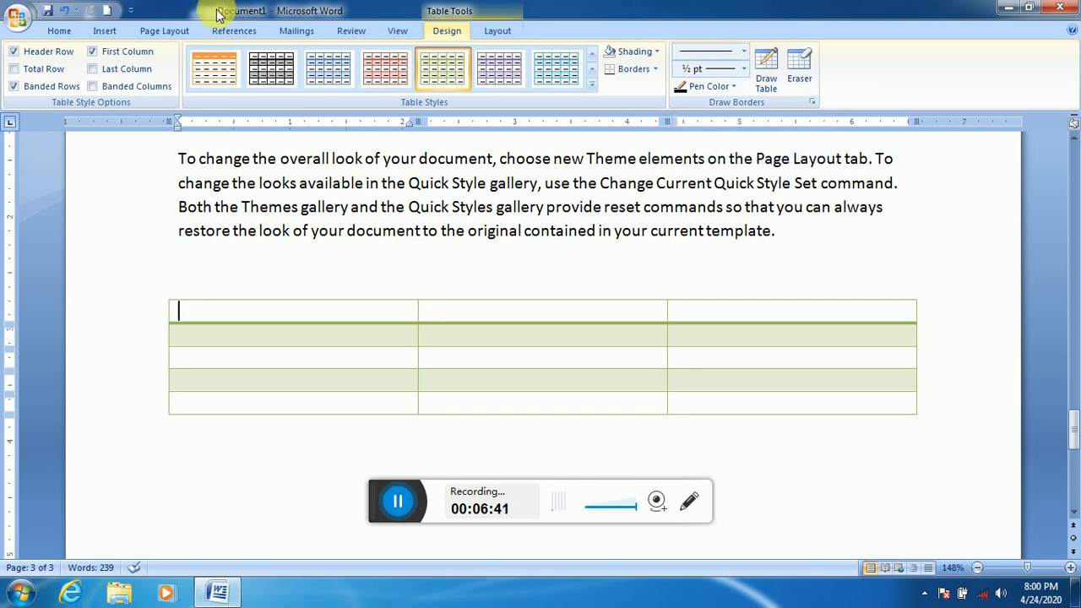
{"action": "left_click", "coordinate": [105, 34]}
{"action": "left_click", "coordinate": [131, 67]}
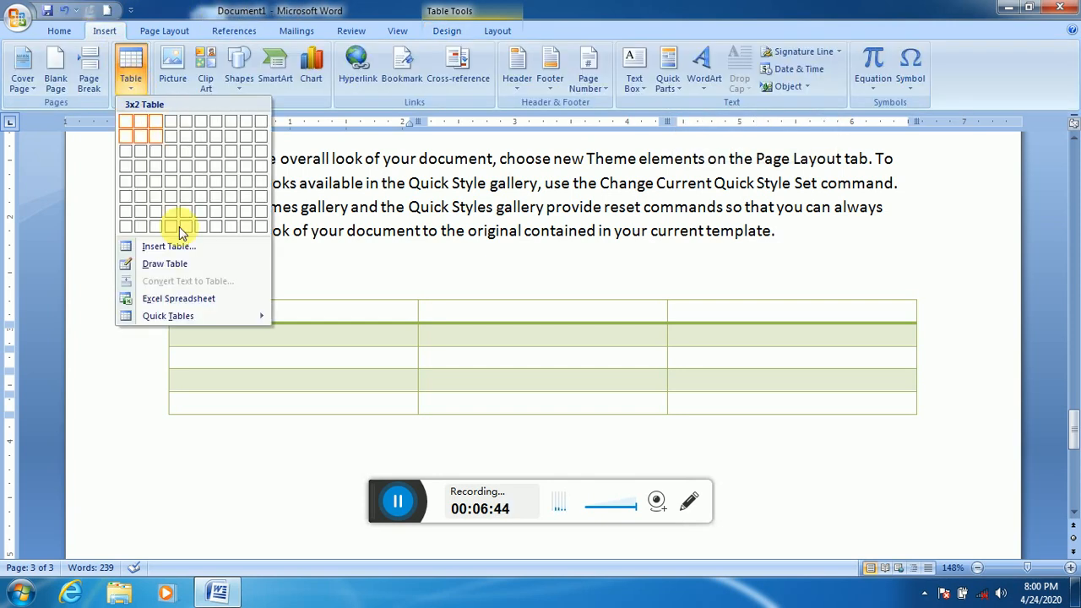
{"action": "left_click", "coordinate": [190, 265]}
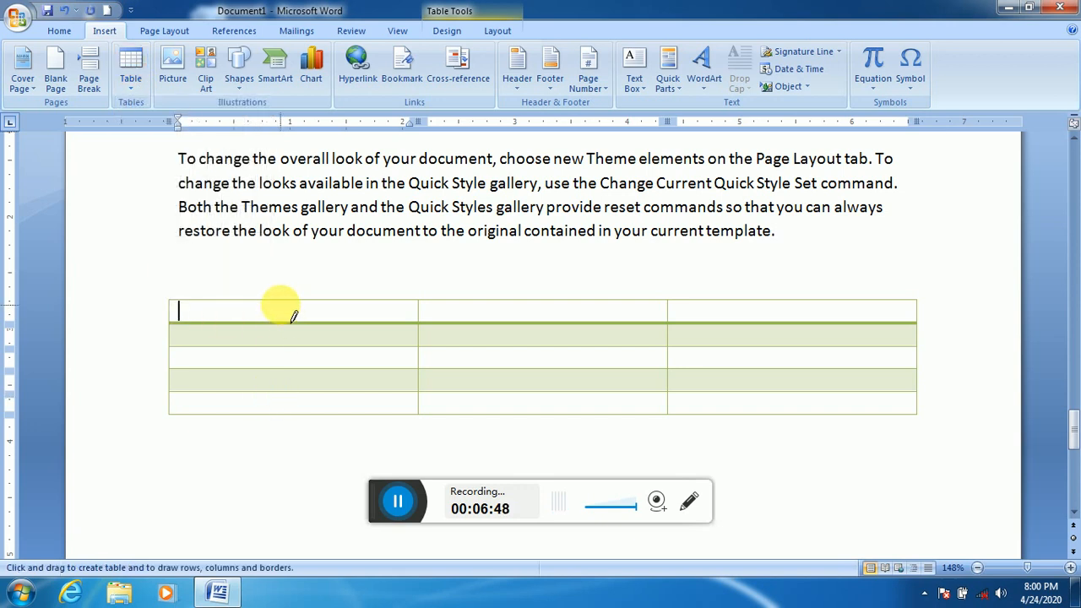
{"action": "left_click_drag", "start_coordinate": [280, 306], "coordinate": [281, 388]}
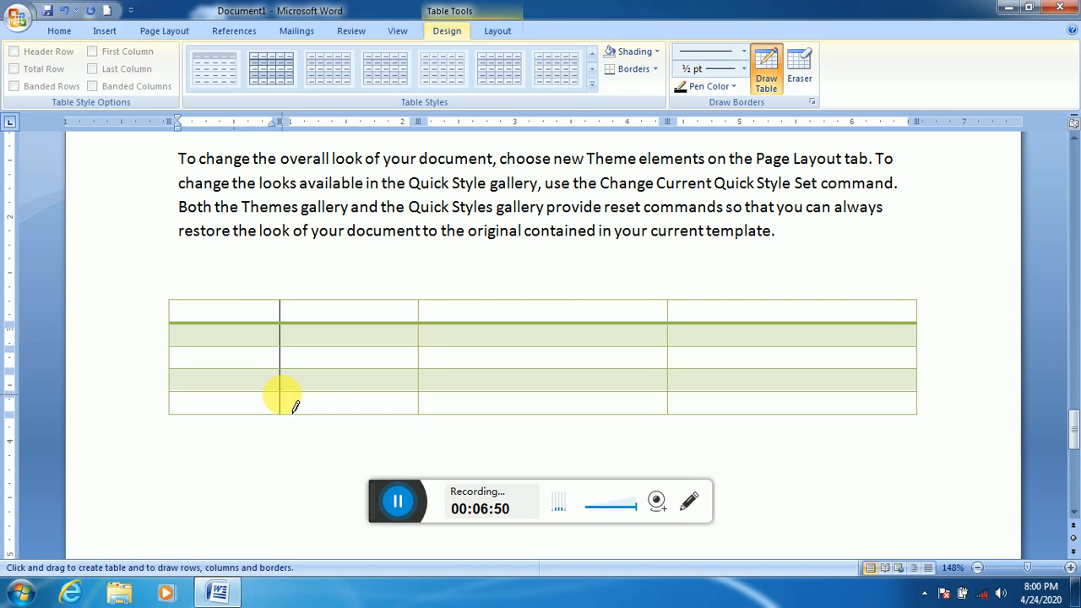
{"action": "left_click", "coordinate": [115, 36]}
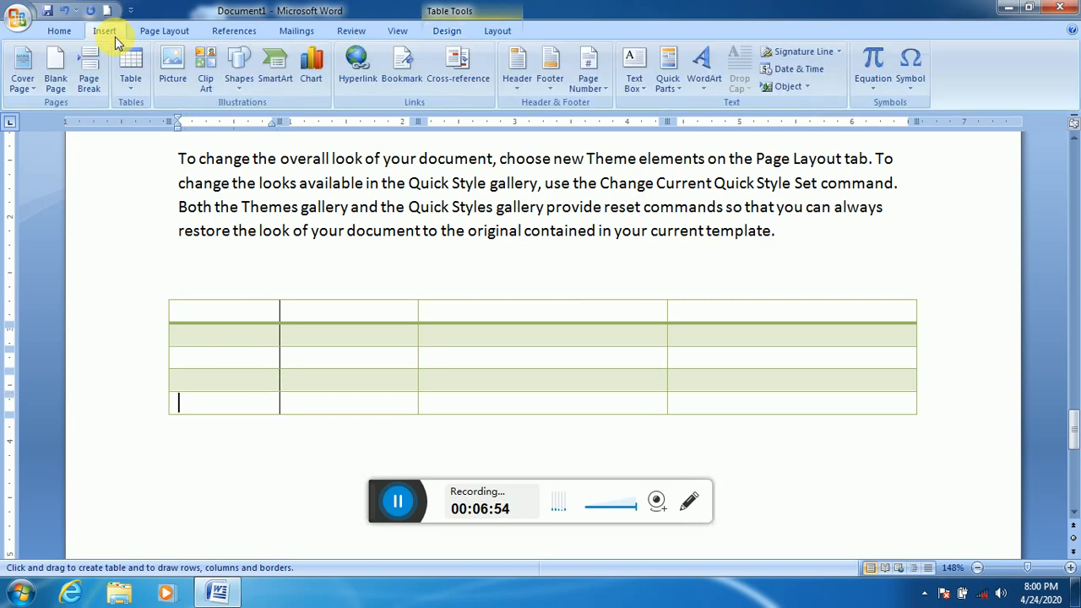
{"action": "left_click", "coordinate": [135, 85]}
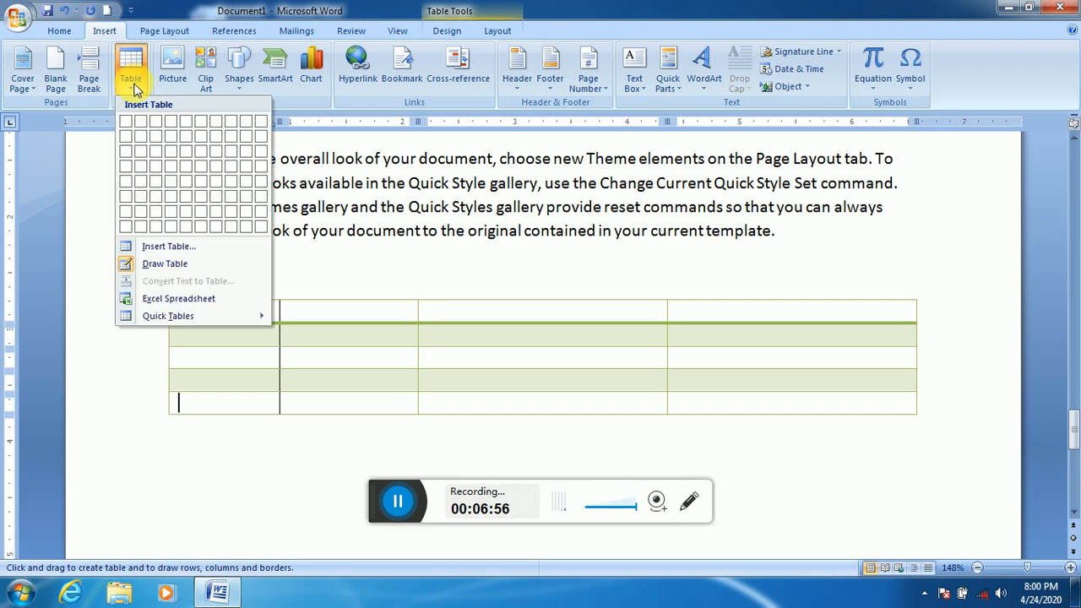
{"action": "mouse_move", "coordinate": [190, 321]}
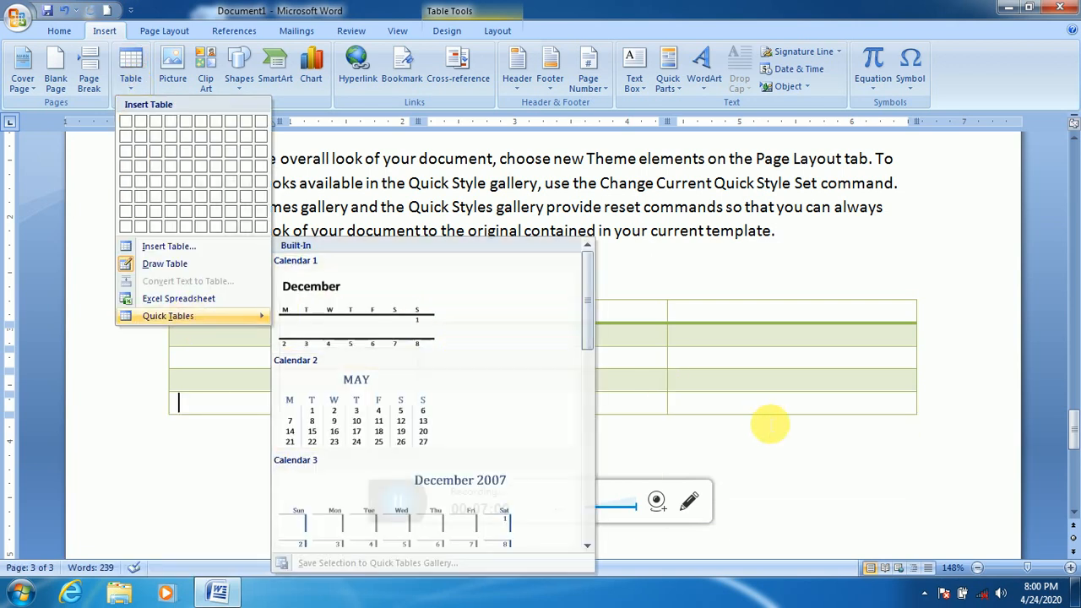
{"action": "left_click", "coordinate": [768, 425]}
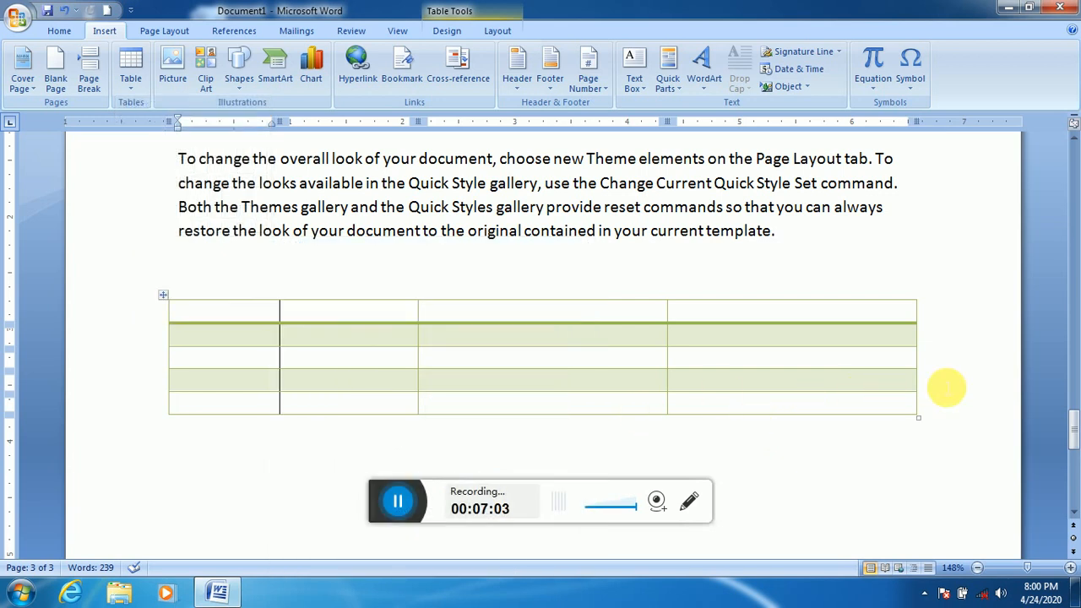
- Add an empty row at the end of the table and an extra line in the row above it
{"action": "left_click", "coordinate": [940, 382]}
{"action": "key", "text": "Return"}
{"action": "key", "text": "Return"}
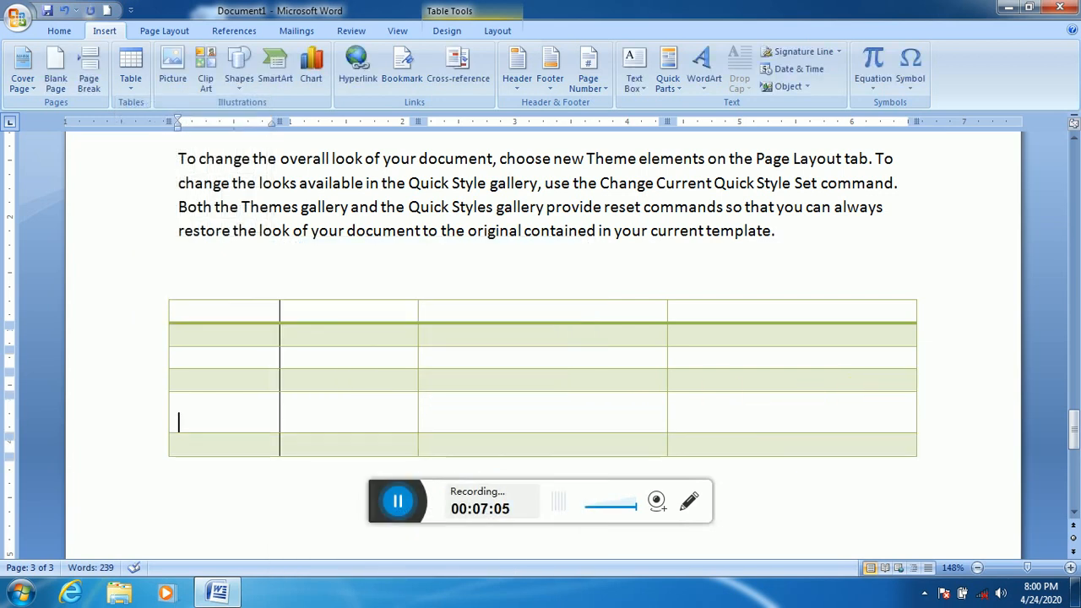
- Undo the added row, the drawn line, the table styles and the table insertion on the third page
{"action": "key", "text": "ctrl+z"}
{"action": "key", "text": "ctrl+z"}
{"action": "key", "text": "ctrl+z"}
{"action": "key", "text": "ctrl+z"}
{"action": "key", "text": "ctrl+z"}
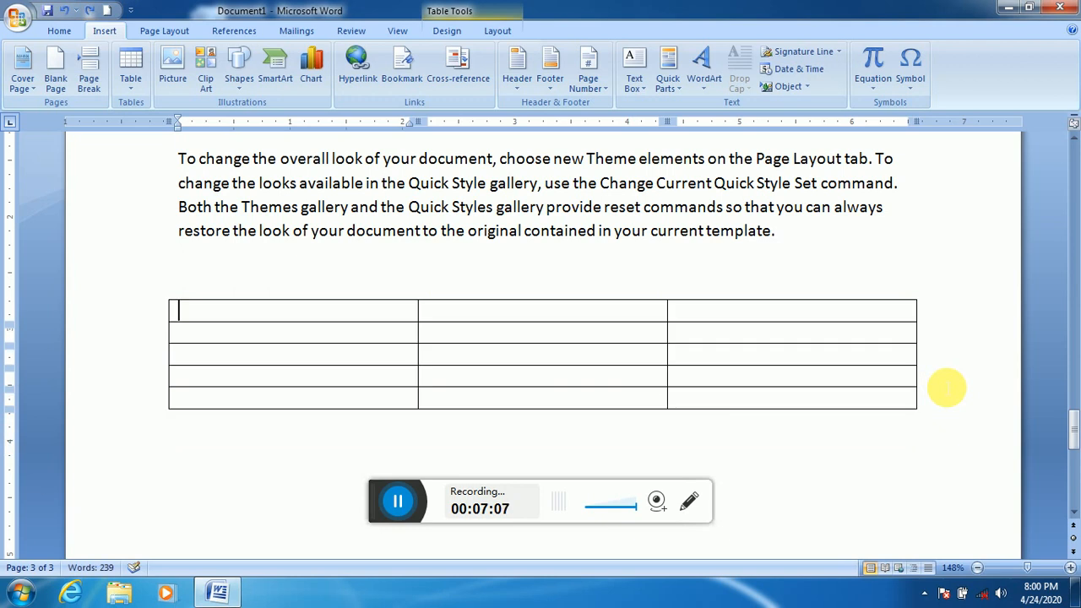
- Insert an Excel spreadsheet below the last paragraph, narrowing its column A and widening column B
{"action": "left_click", "coordinate": [132, 85]}
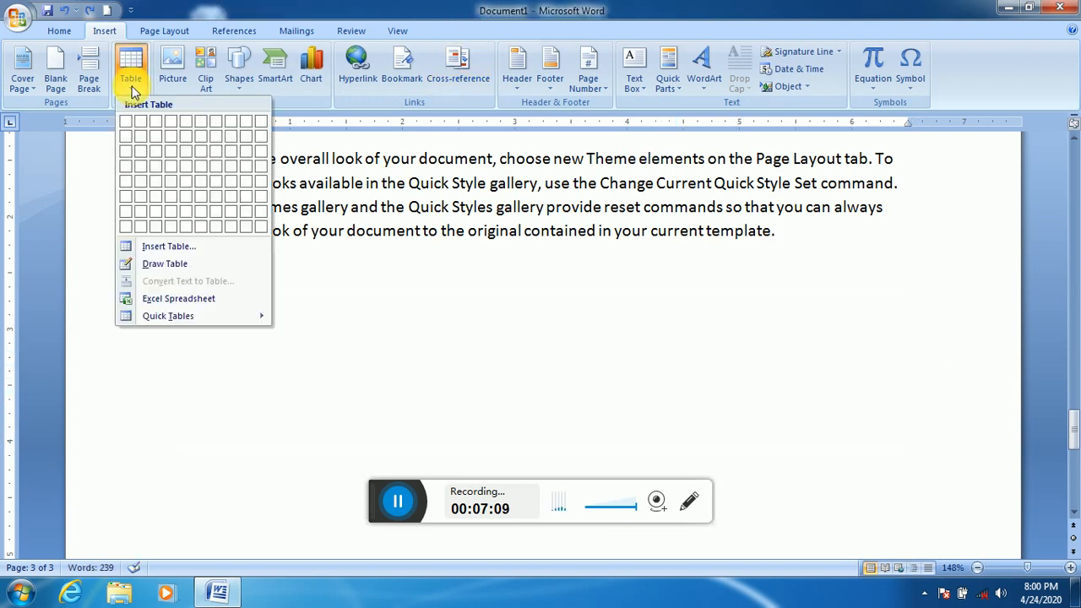
{"action": "left_click", "coordinate": [186, 302]}
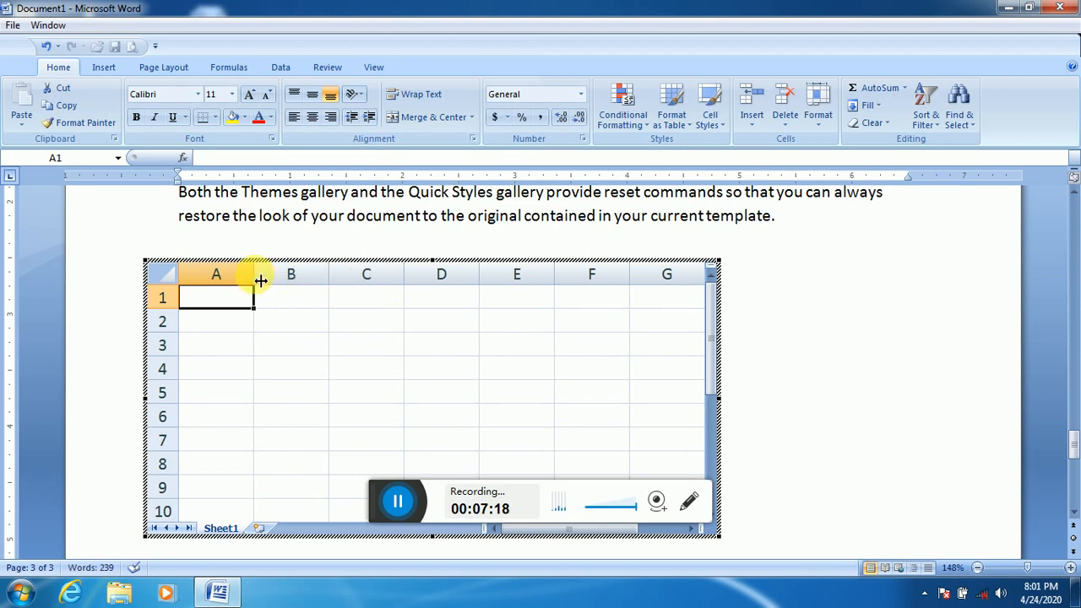
{"action": "left_click_drag", "start_coordinate": [254, 278], "coordinate": [222, 289]}
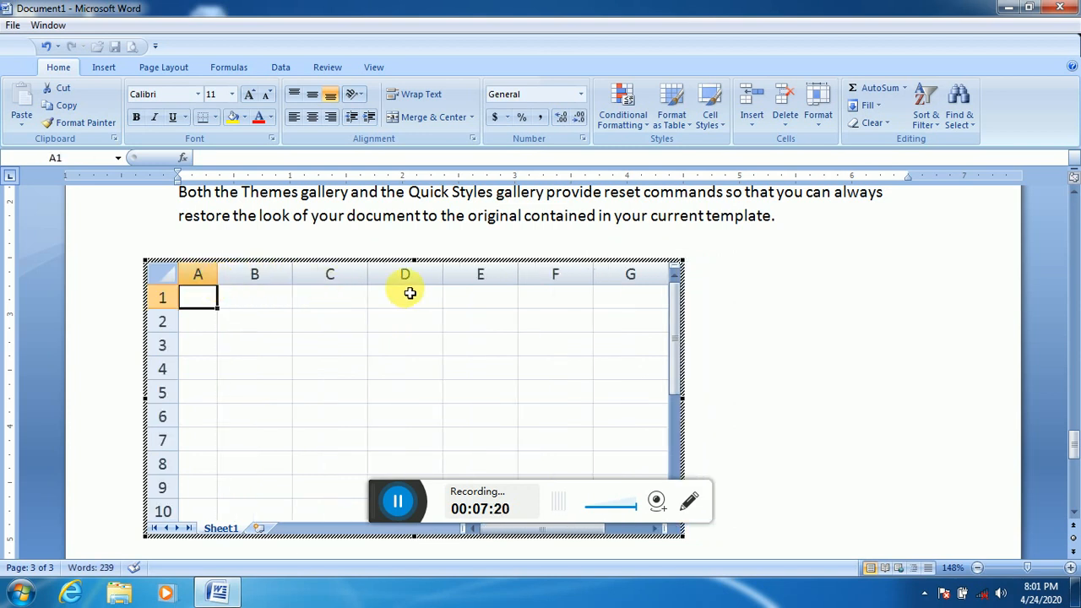
{"action": "left_click_drag", "start_coordinate": [292, 276], "coordinate": [326, 279]}
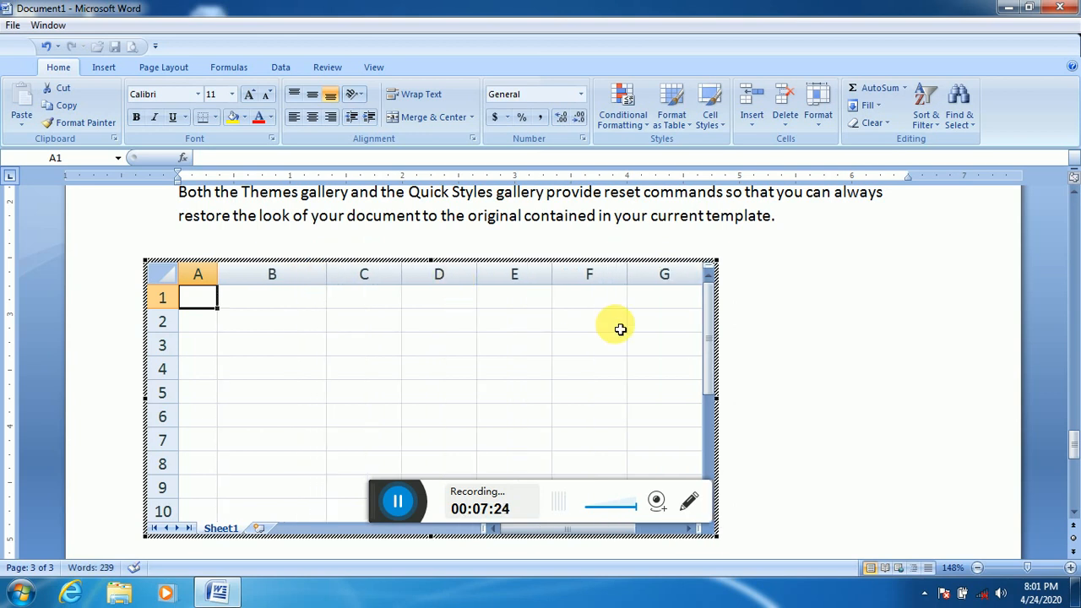
{"action": "left_click", "coordinate": [851, 334]}
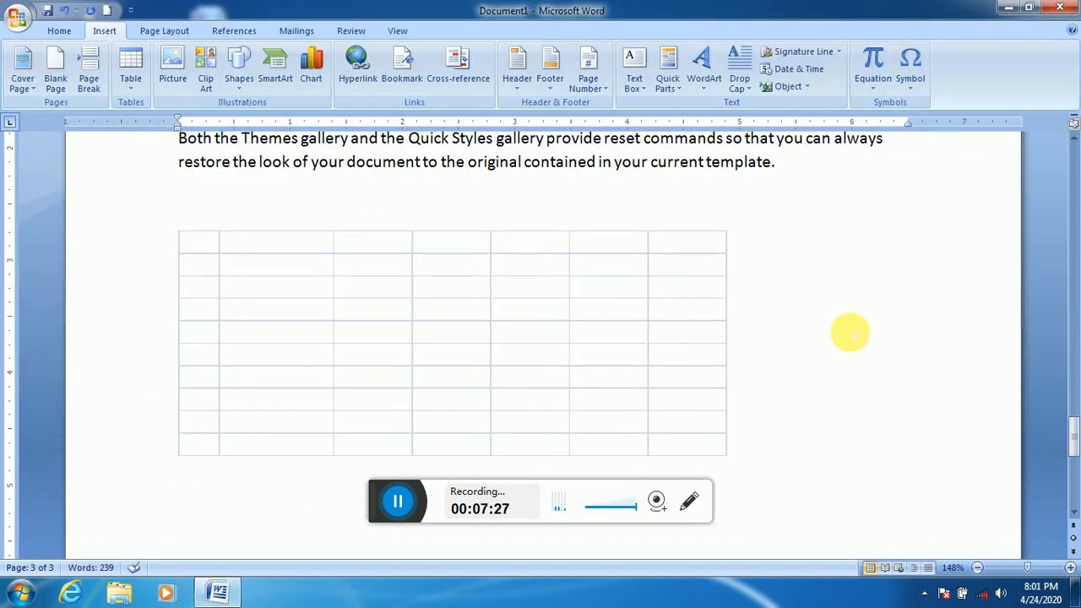
- Delete the embedded spreadsheet below the last paragraph
{"action": "key", "text": "BackSpace"}
{"action": "key", "text": "BackSpace"}
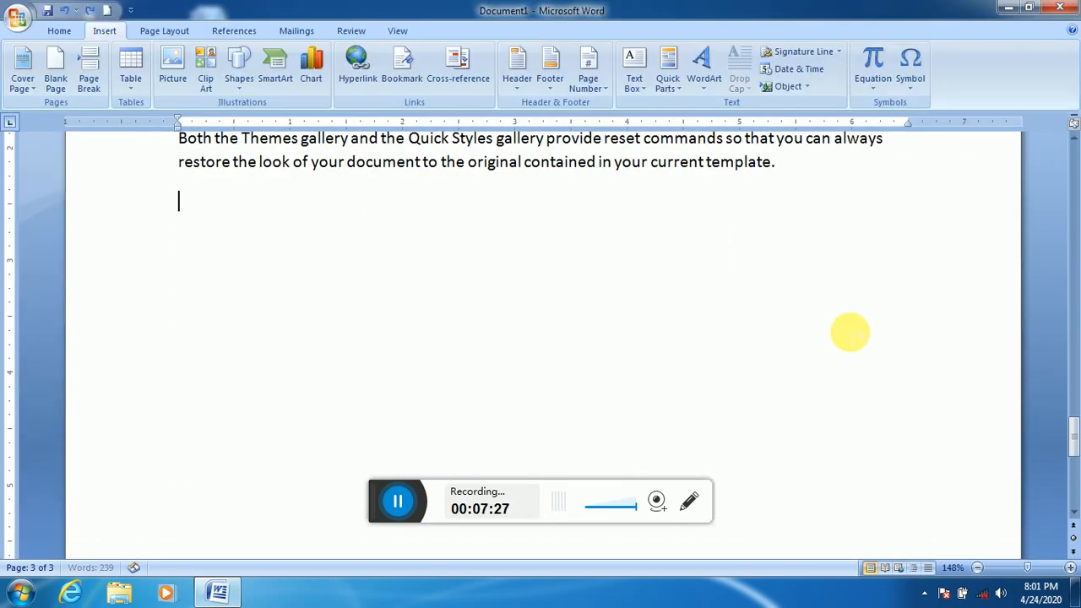
- Insert the built-in Matrix quick table below the last paragraph on the third page
{"action": "left_click", "coordinate": [123, 91]}
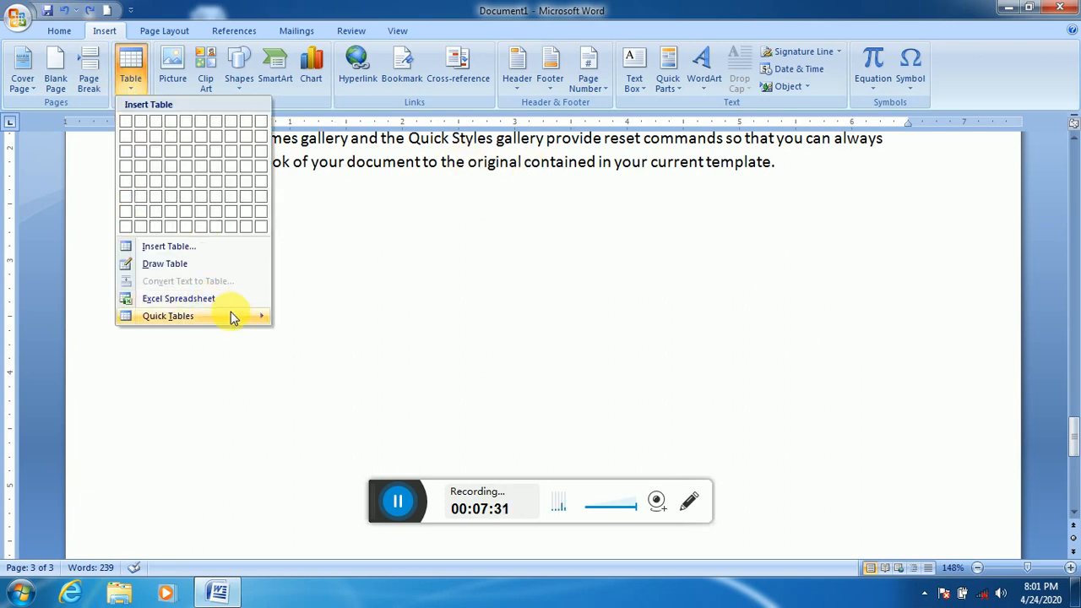
{"action": "mouse_move", "coordinate": [234, 316]}
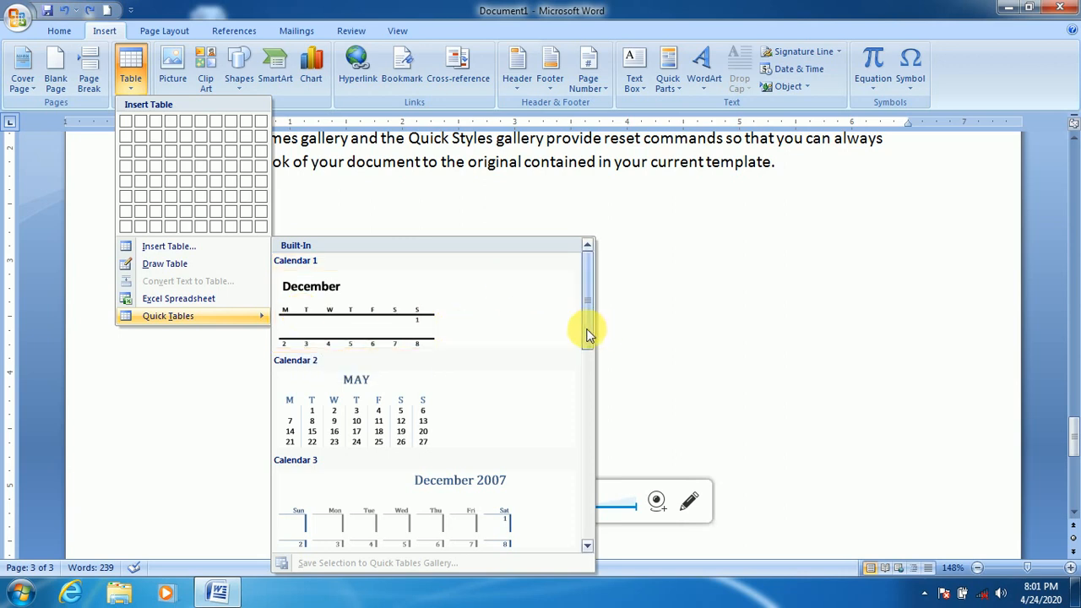
{"action": "left_click_drag", "start_coordinate": [589, 334], "coordinate": [593, 418]}
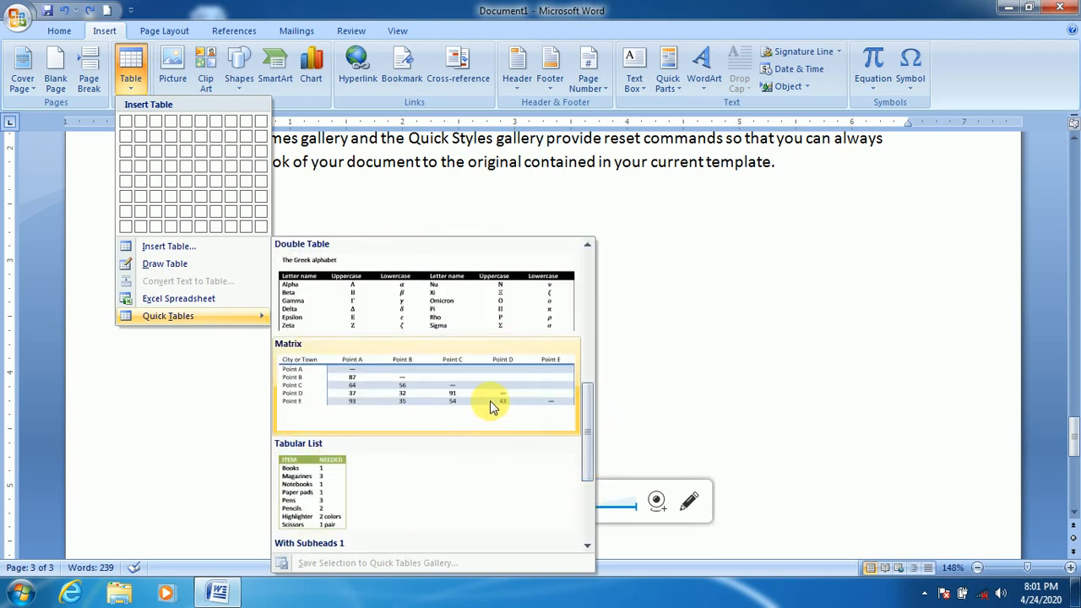
{"action": "left_click", "coordinate": [490, 401]}
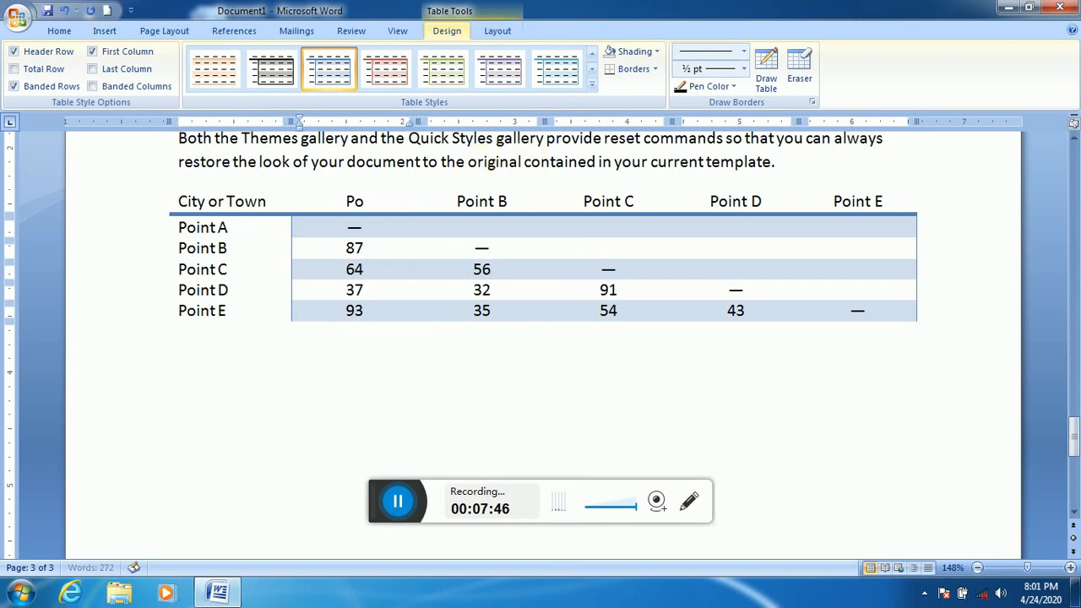
- Replace the Matrix table's column headings "Point A" with "FC" and "Point B" with "HINDI"
{"action": "type", "text": "FC"}
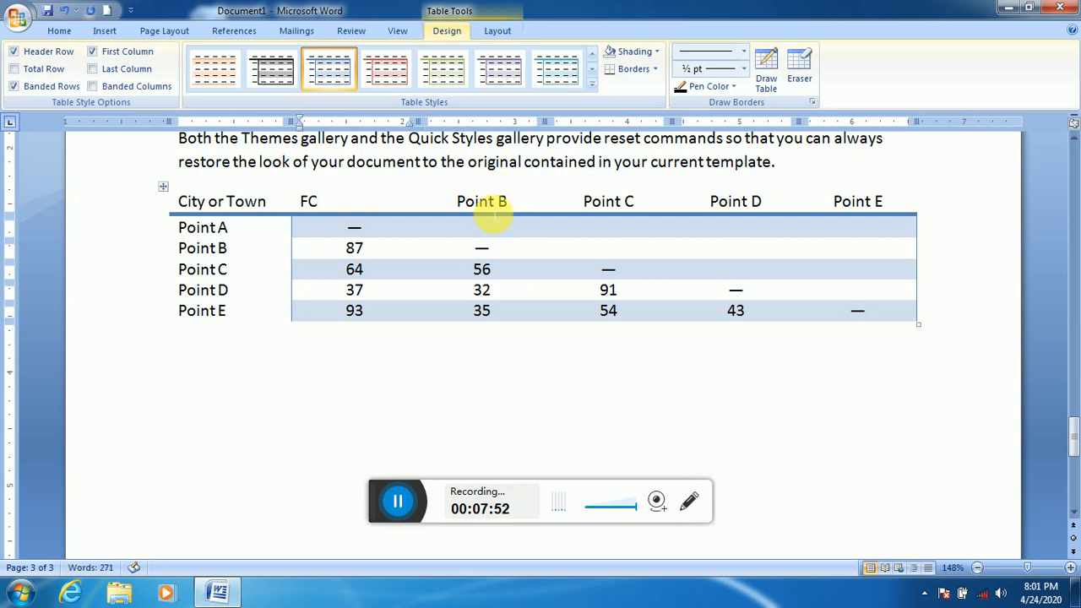
{"action": "key", "text": "BackSpace"}
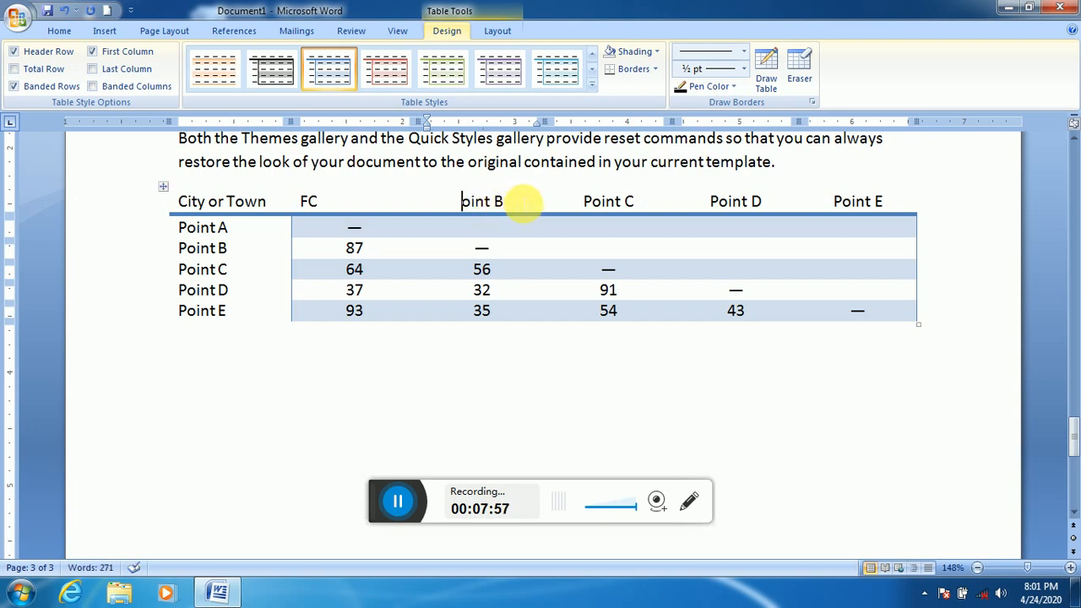
{"action": "key", "text": "BackSpace"}
{"action": "key", "text": "BackSpace"}
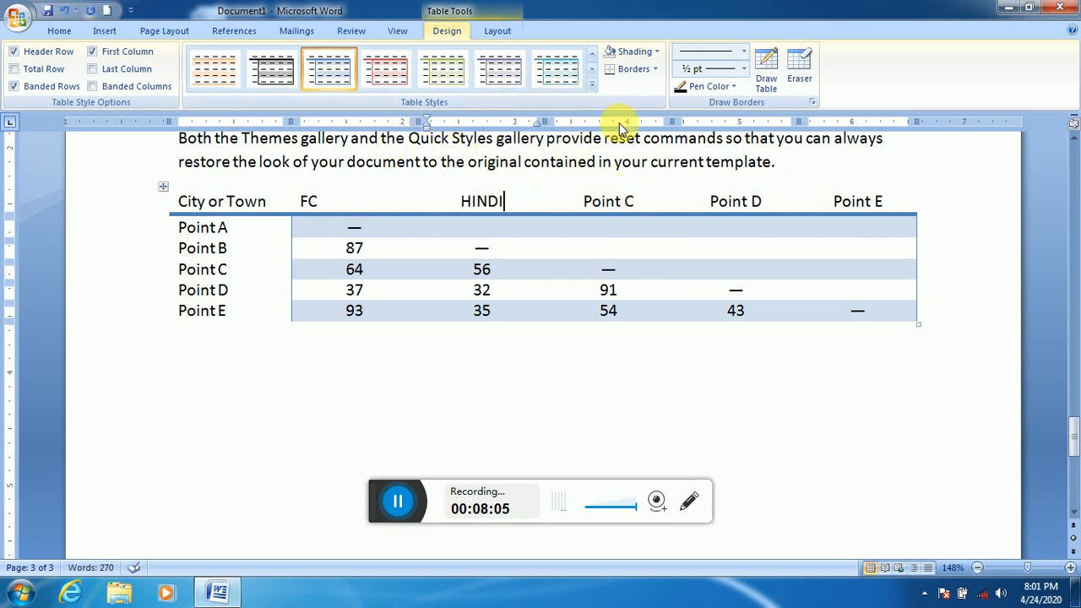
- Insert the Penguins picture from the Sample Pictures folder on a blank line below the Matrix table
{"action": "left_click", "coordinate": [105, 30]}
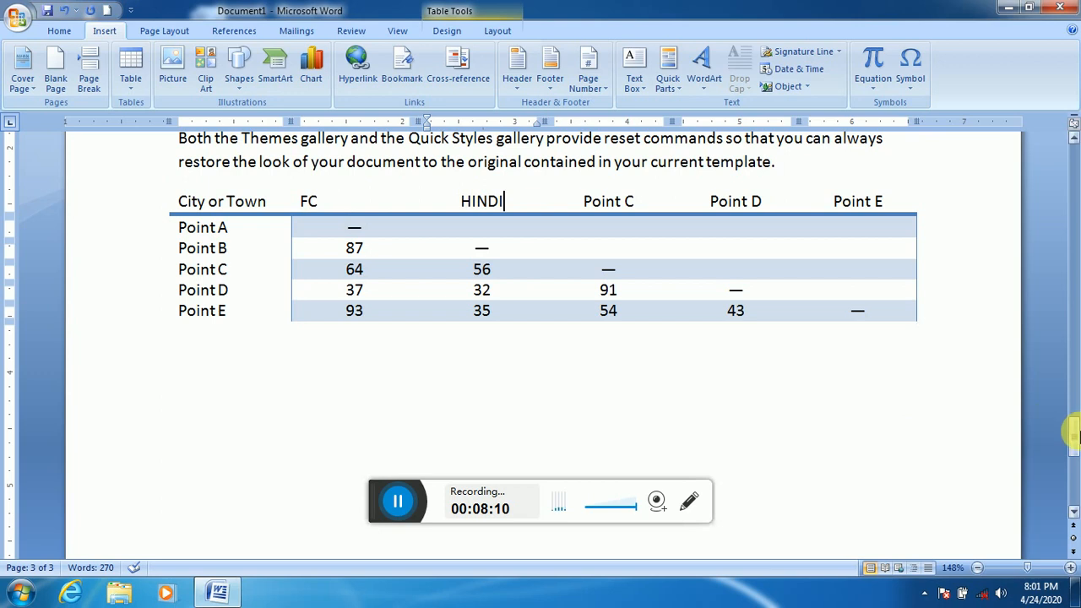
{"action": "left_click_drag", "start_coordinate": [1073, 439], "coordinate": [1066, 453]}
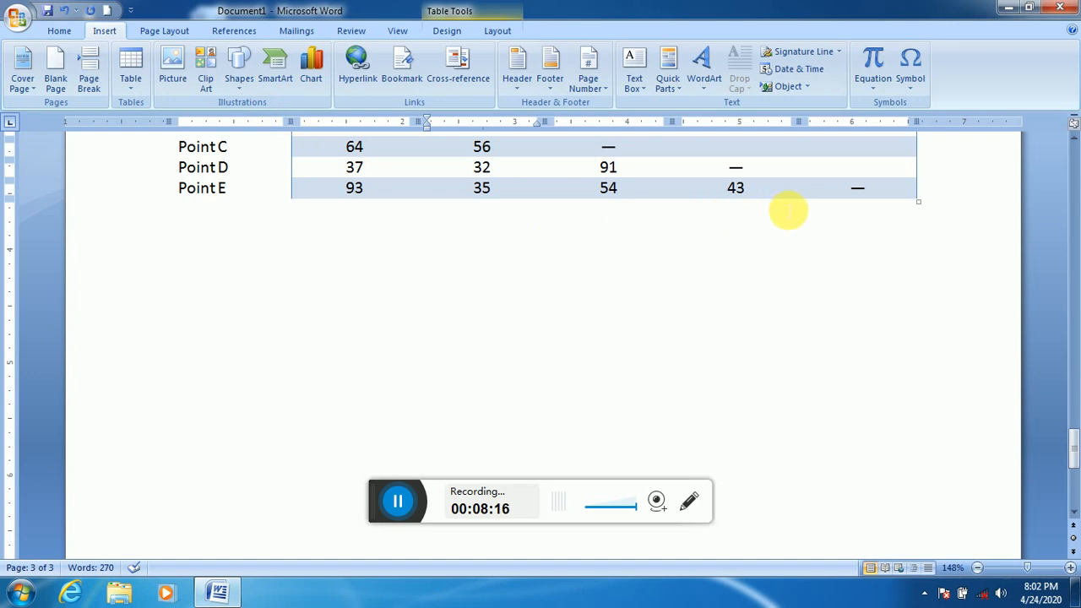
{"action": "left_click", "coordinate": [932, 215]}
{"action": "left_click", "coordinate": [933, 222]}
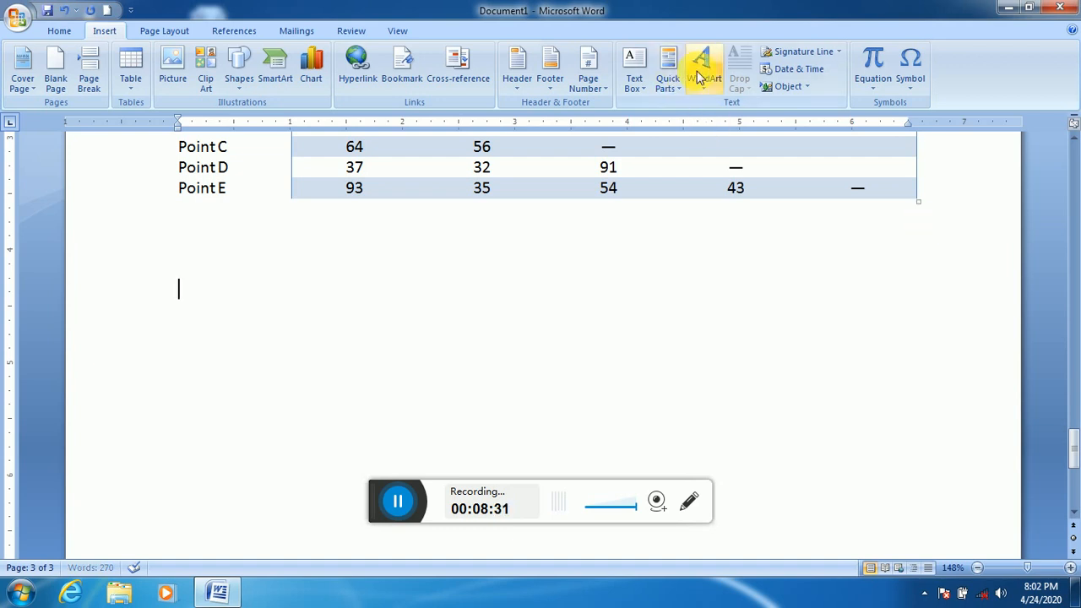
{"action": "left_click", "coordinate": [180, 65]}
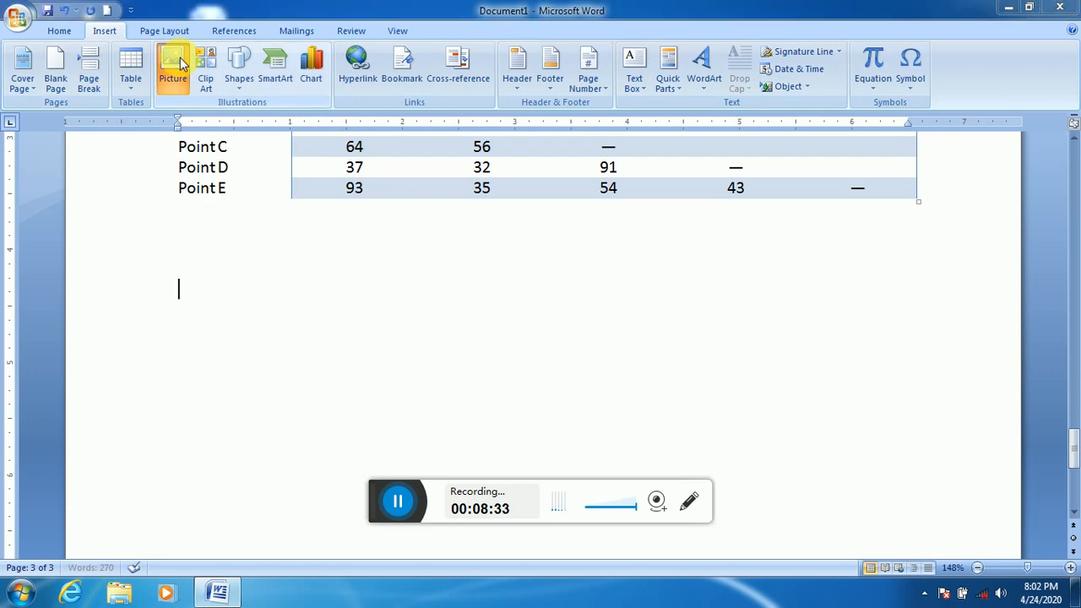
{"action": "double_click", "coordinate": [186, 178]}
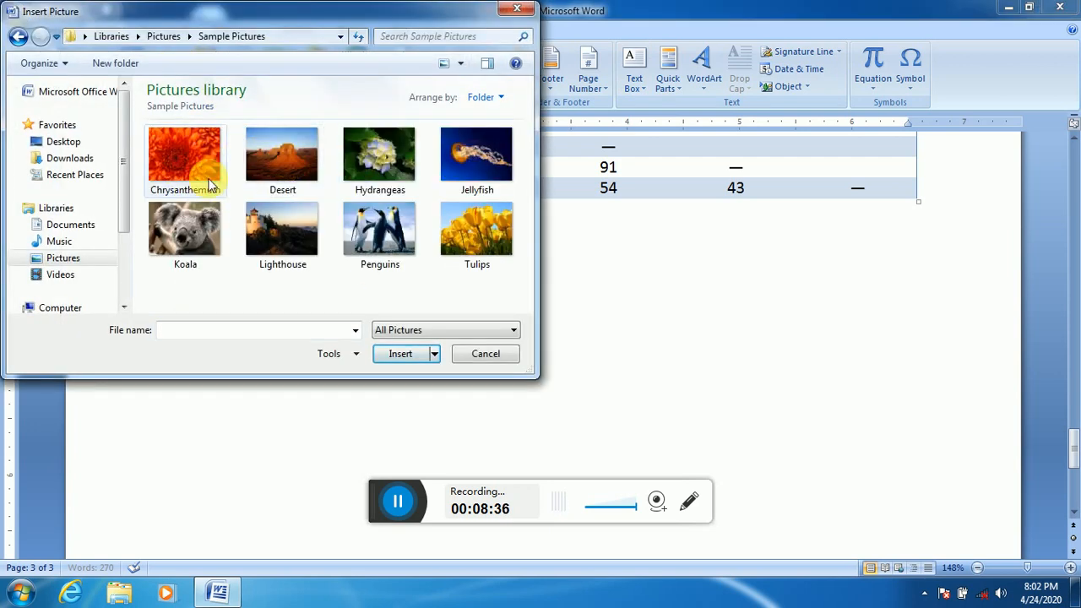
{"action": "left_click", "coordinate": [379, 230]}
{"action": "left_click", "coordinate": [411, 361]}
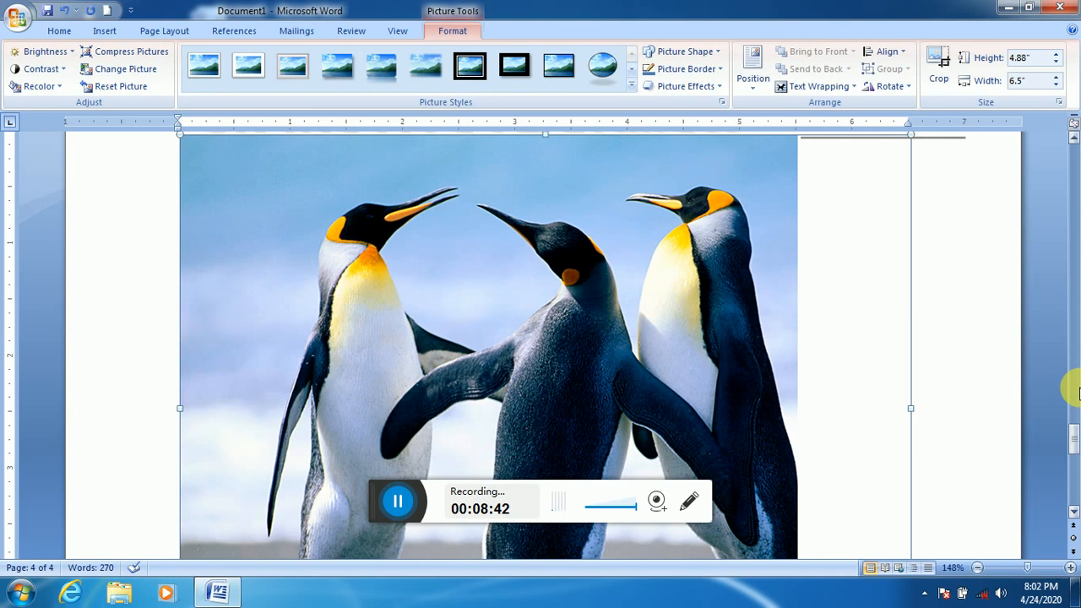
- Shrink the penguins picture proportionally to about half its size so it fits below the table on the third page
{"action": "key", "text": "Right"}
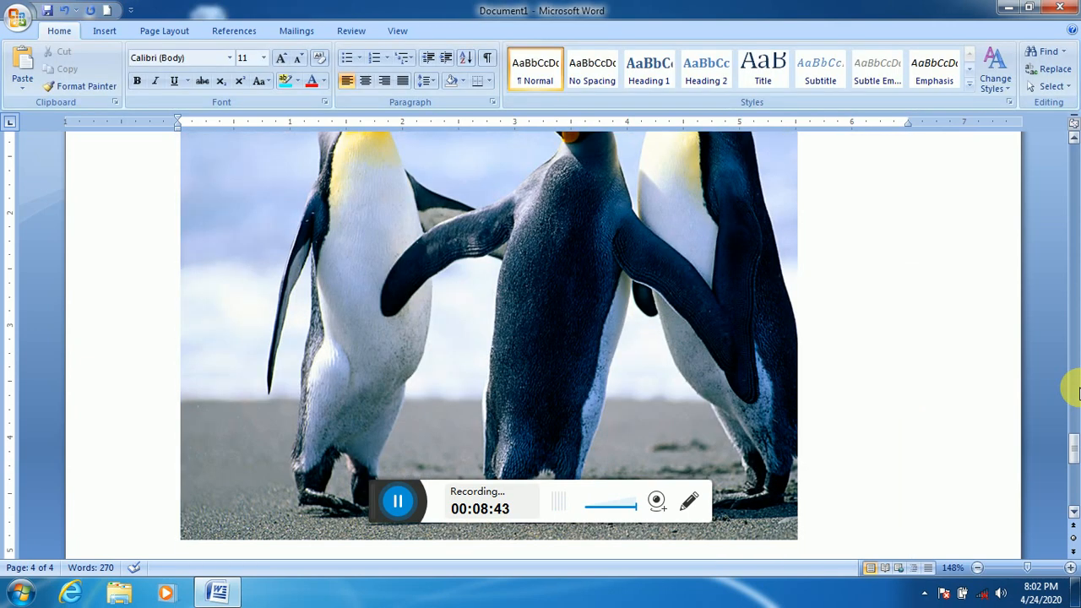
{"action": "left_click", "coordinate": [794, 405]}
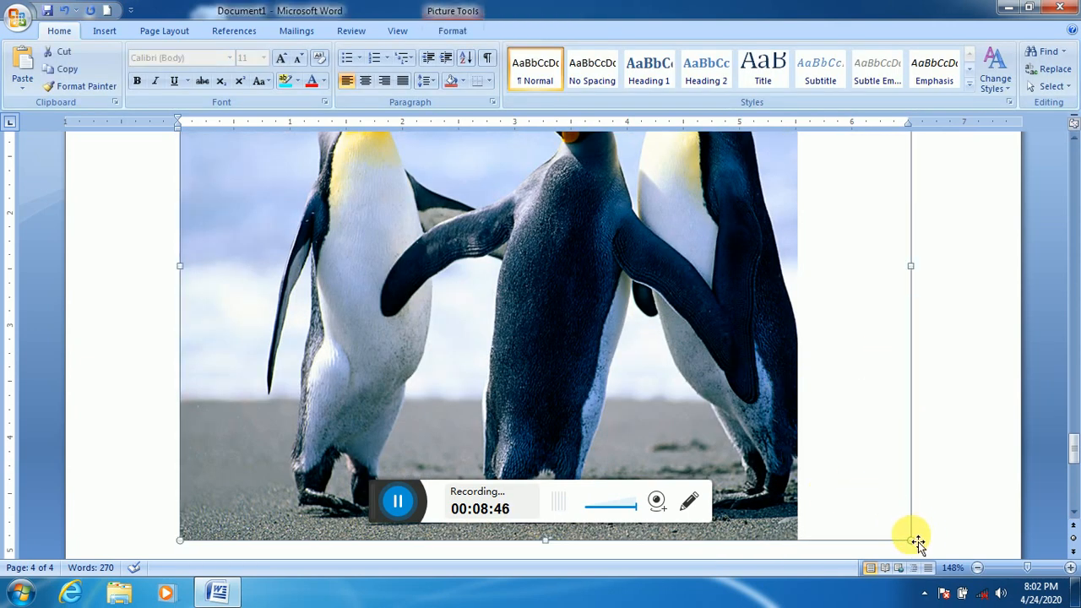
{"action": "left_click_drag", "start_coordinate": [910, 539], "coordinate": [264, 269]}
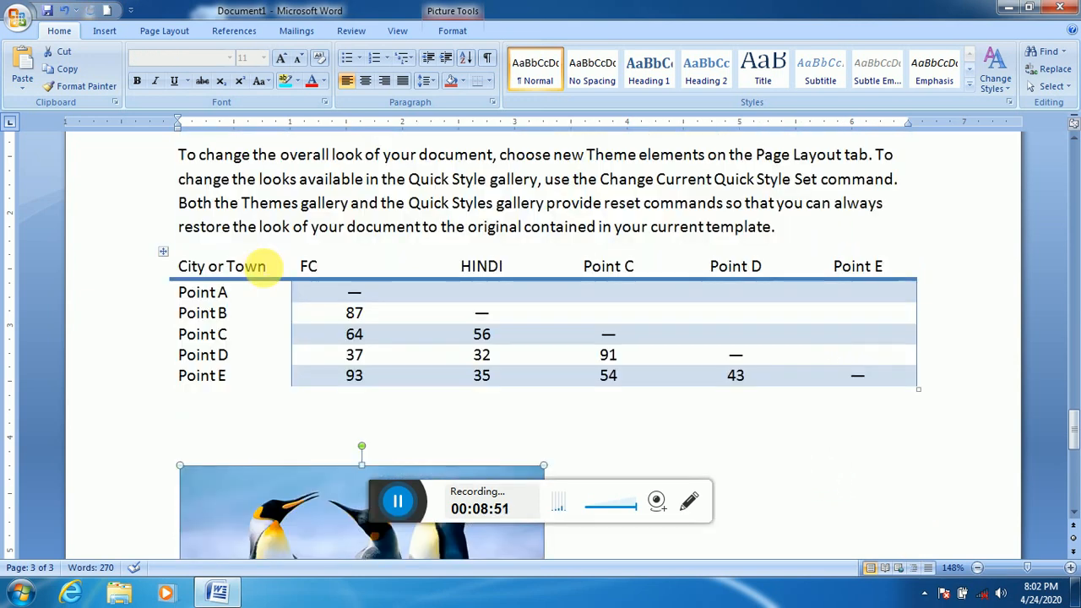
{"action": "scroll", "coordinate": [539, 211], "scroll_direction": "down", "scroll_amount": 3}
{"action": "left_click", "coordinate": [542, 214]}
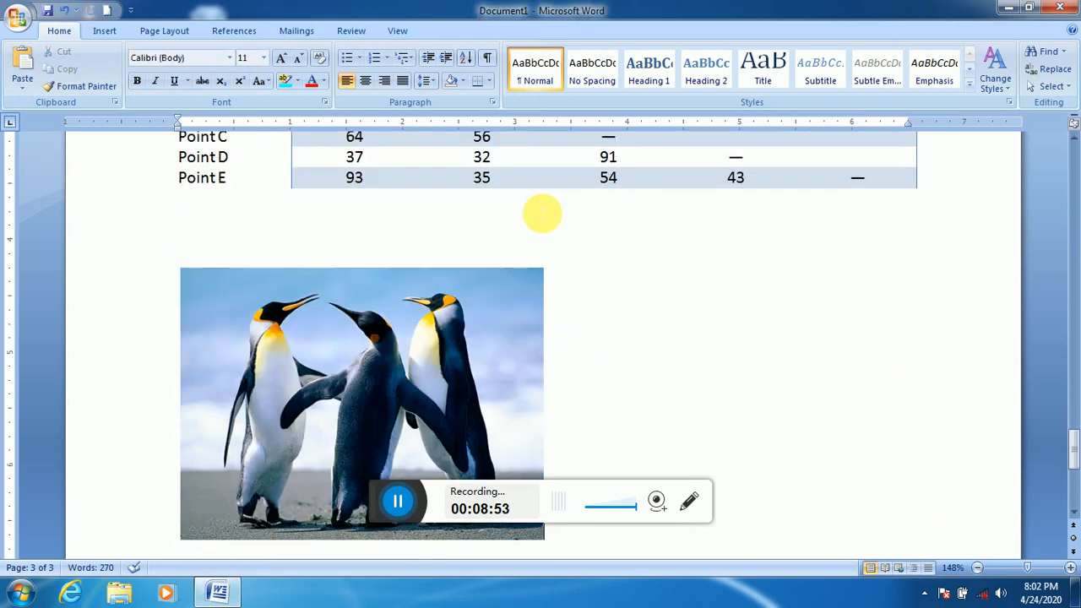
{"action": "left_click", "coordinate": [450, 328]}
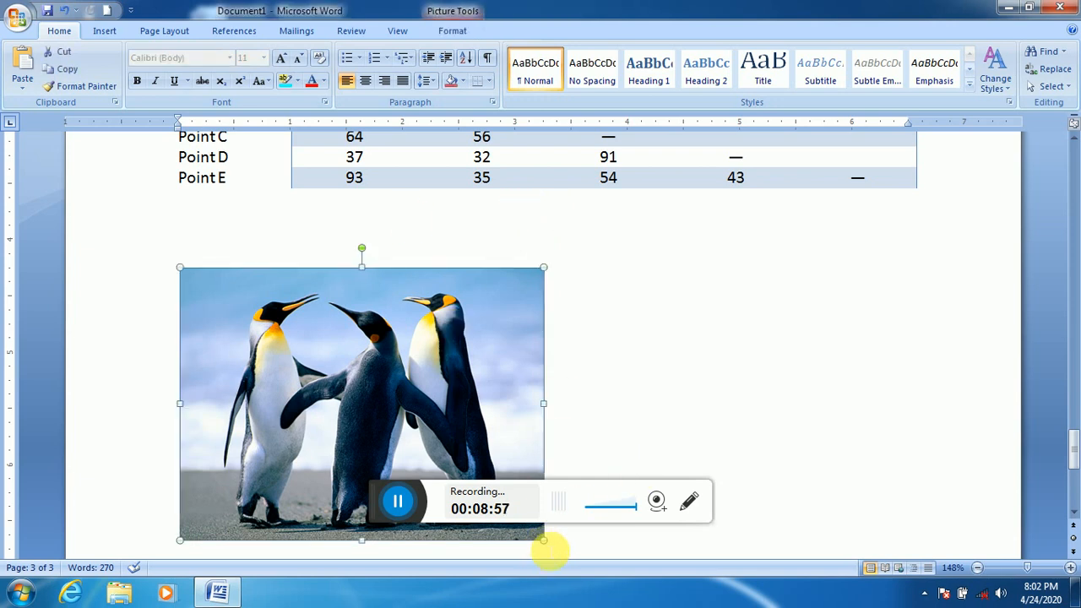
- Shrink the penguins picture to about 0.92 by 1.23 inches and set its brightness to -10 %
{"action": "left_click_drag", "start_coordinate": [550, 550], "coordinate": [319, 372]}
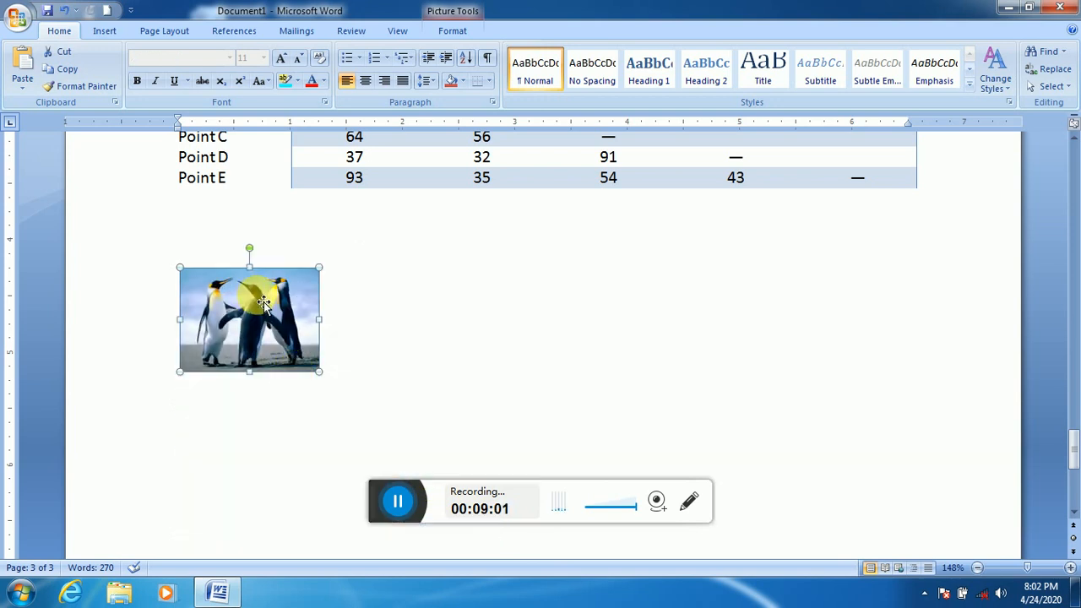
{"action": "left_click", "coordinate": [448, 32]}
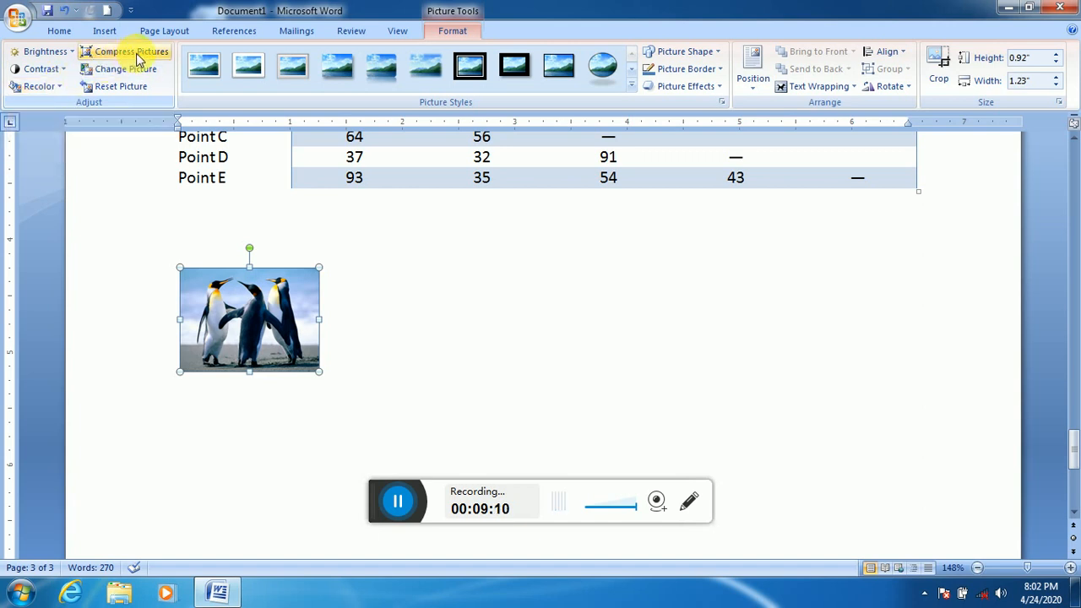
{"action": "left_click", "coordinate": [46, 51]}
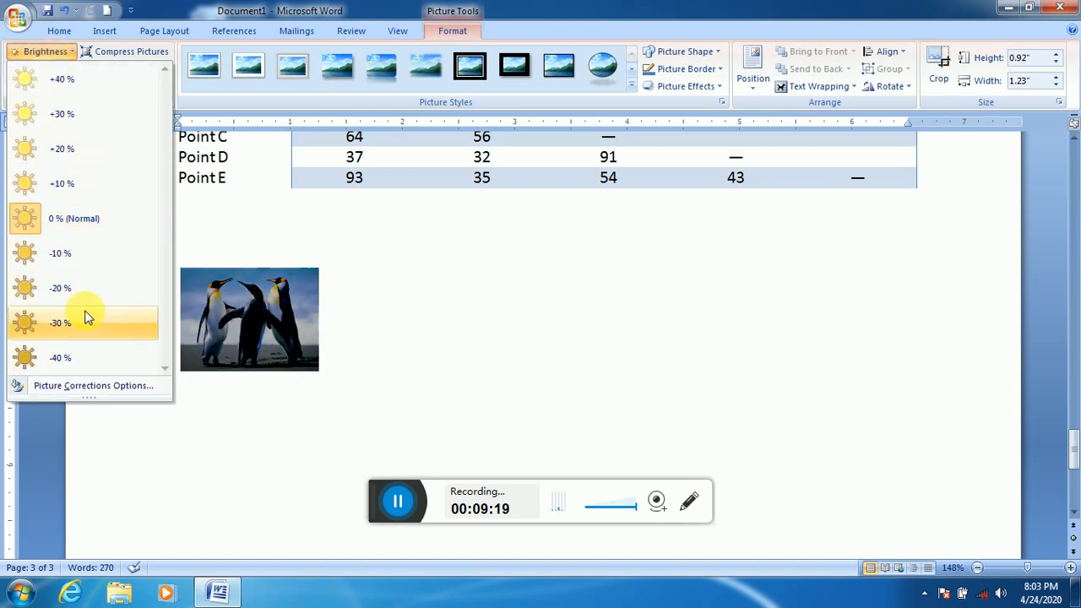
{"action": "left_click", "coordinate": [80, 260]}
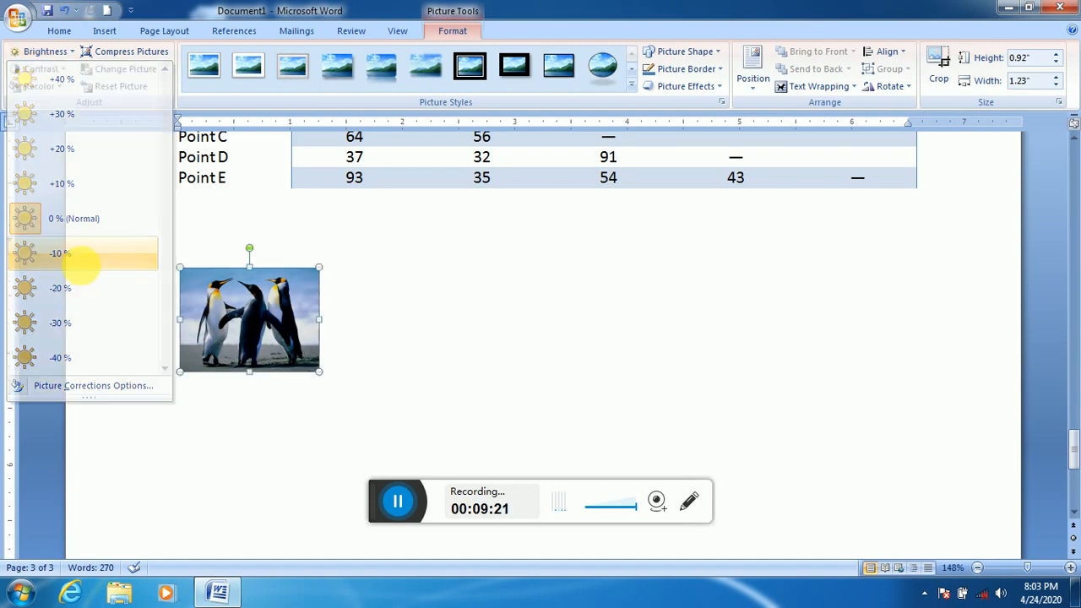
- Set the penguins picture's contrast to +30 % and apply the No Recolor option
{"action": "left_click", "coordinate": [42, 69]}
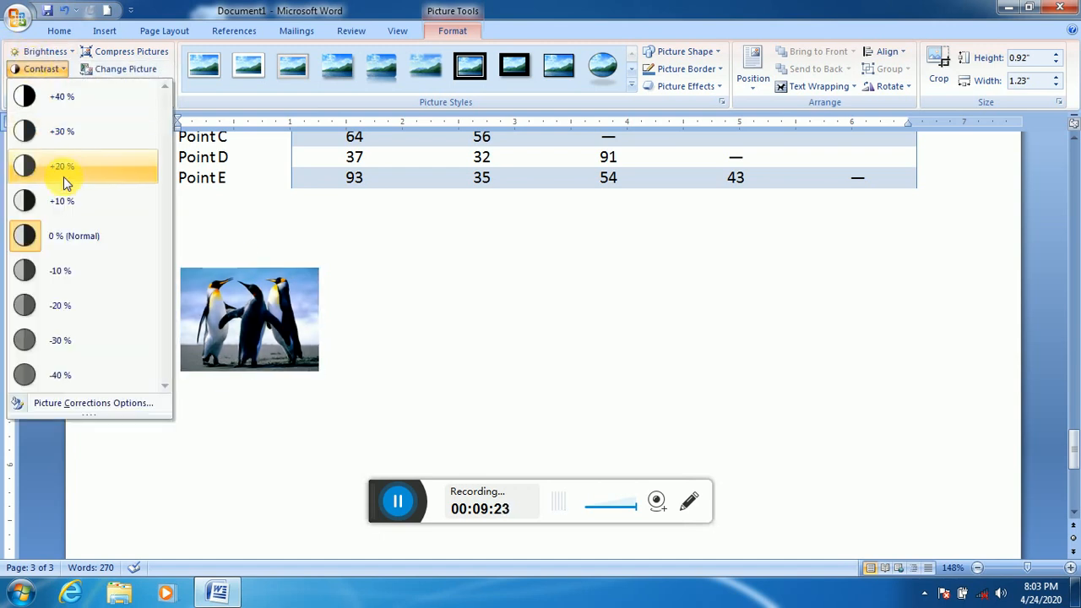
{"action": "left_click", "coordinate": [61, 128]}
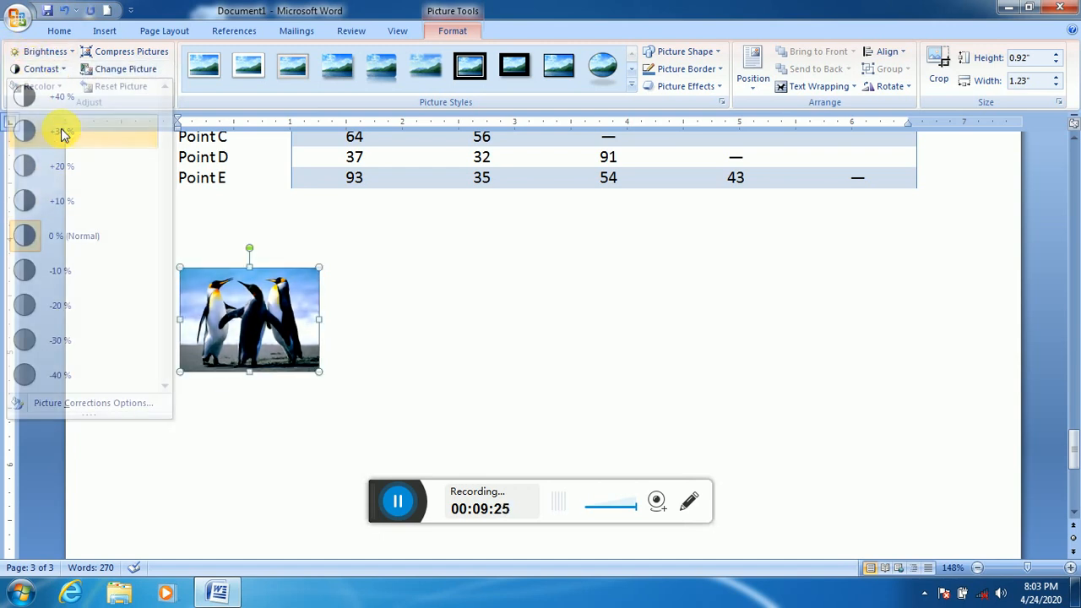
{"action": "left_click", "coordinate": [26, 87]}
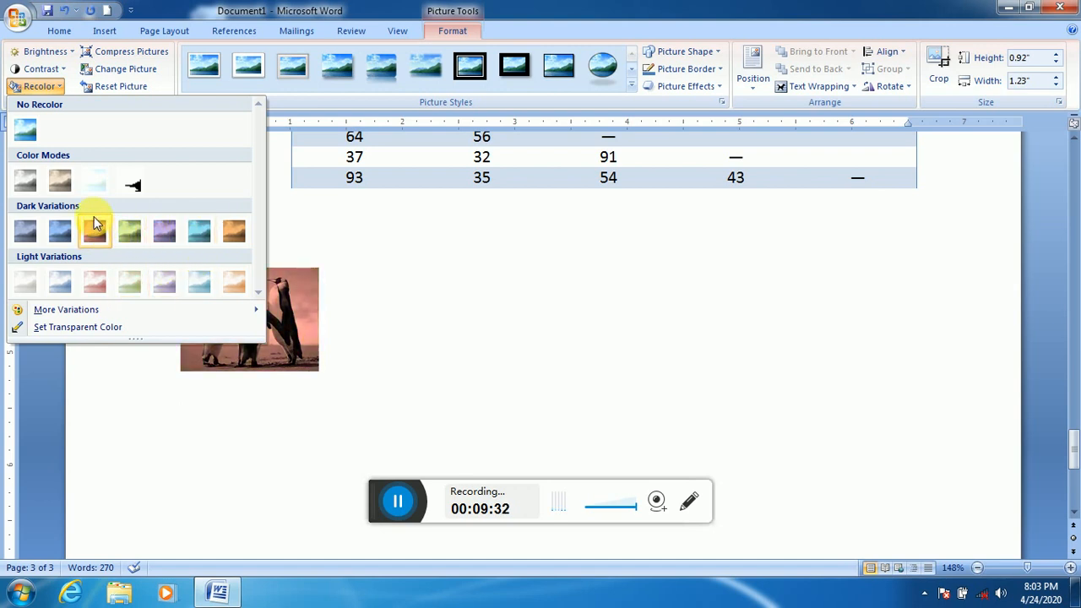
{"action": "left_click", "coordinate": [25, 135]}
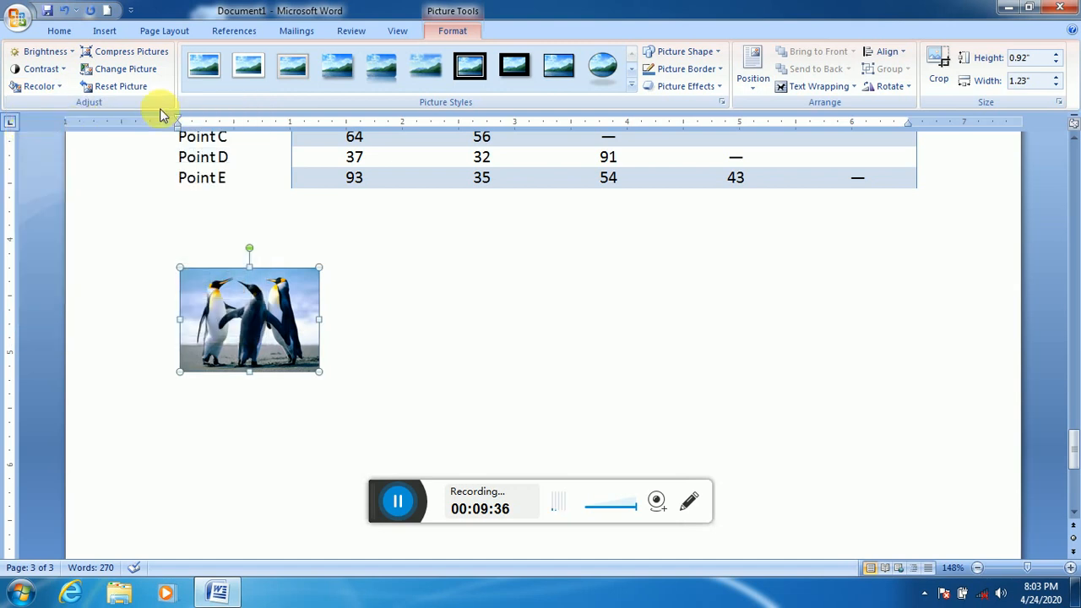
- View the Compress Pictures settings and the Change Picture file selection, closing both without making changes
{"action": "left_click", "coordinate": [145, 51]}
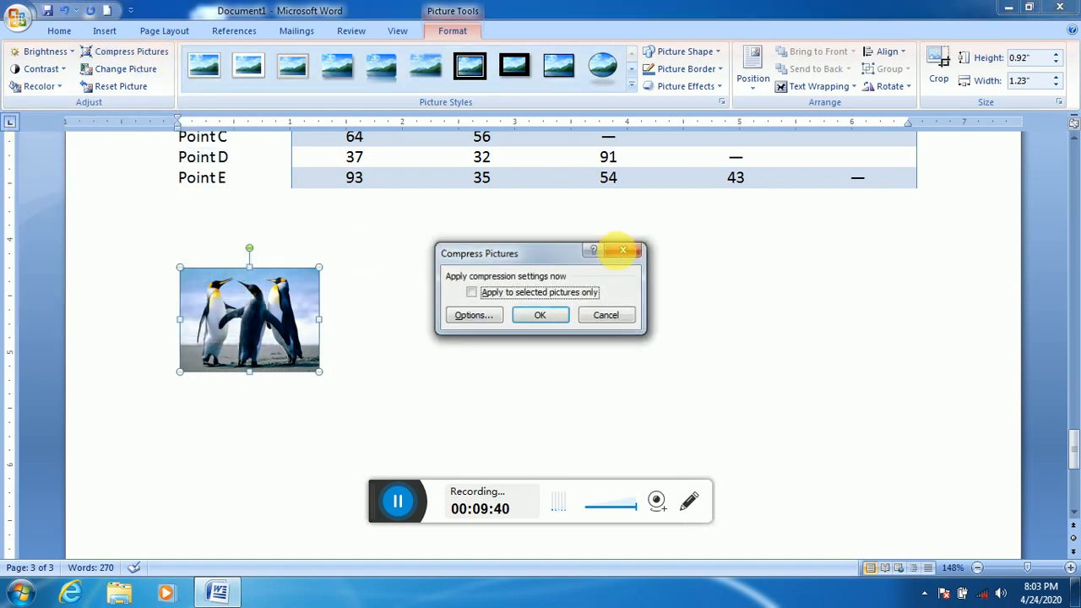
{"action": "left_click", "coordinate": [624, 250]}
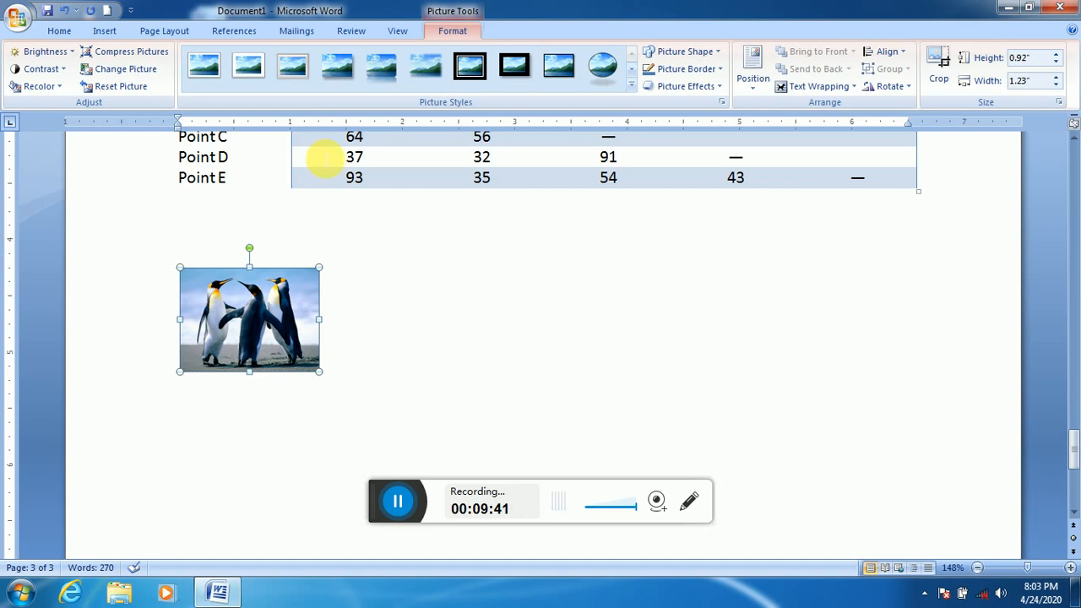
{"action": "left_click", "coordinate": [137, 76]}
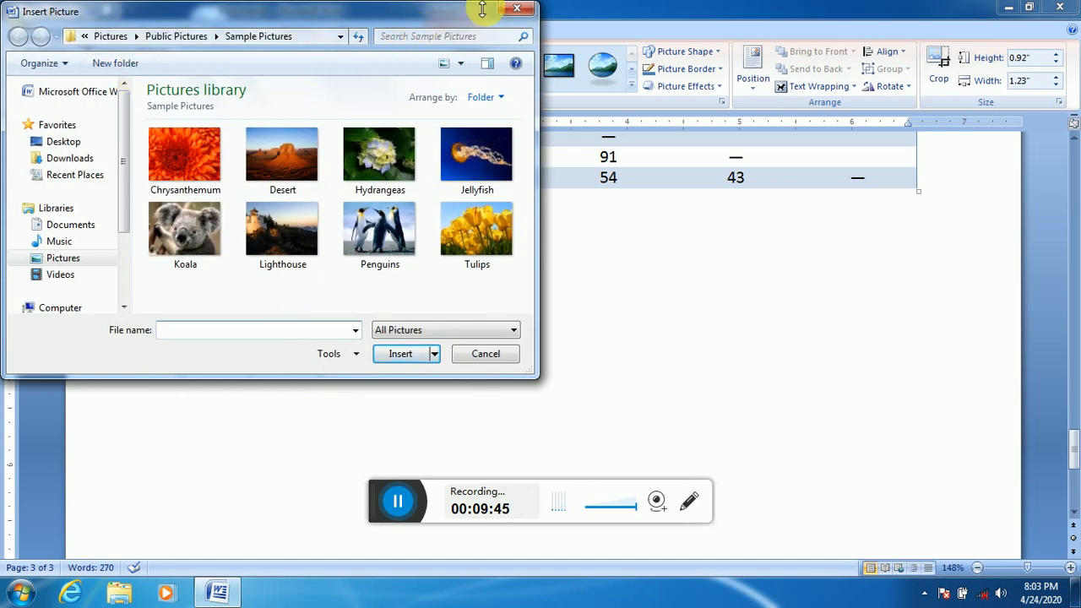
{"action": "left_click", "coordinate": [517, 12]}
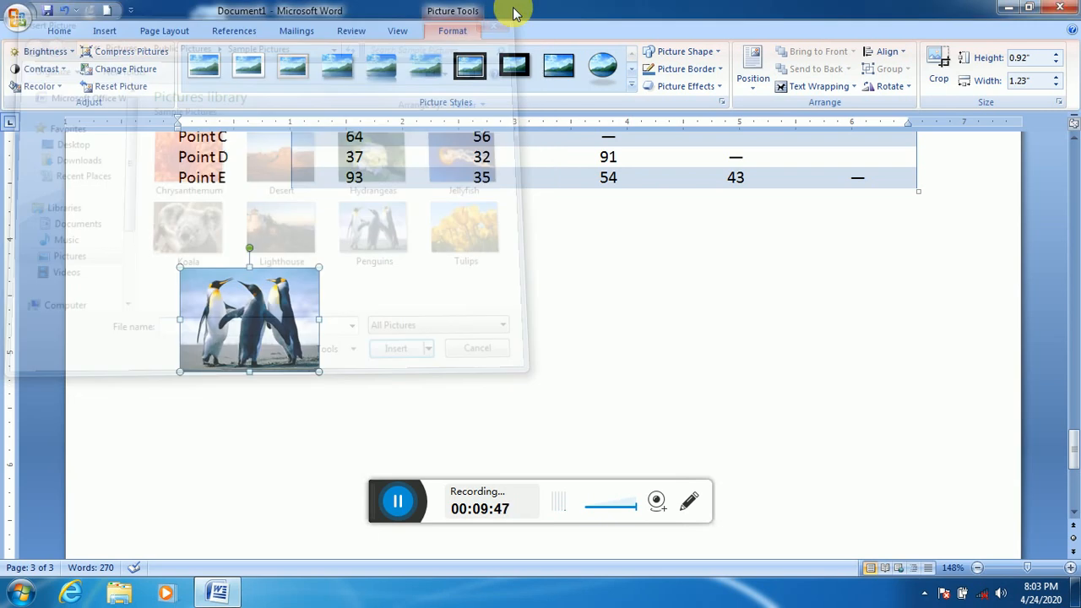
- Apply a reflected perspective picture style to the penguins picture and change its shape to the rounded flowchart rectangle
{"action": "left_click", "coordinate": [632, 85]}
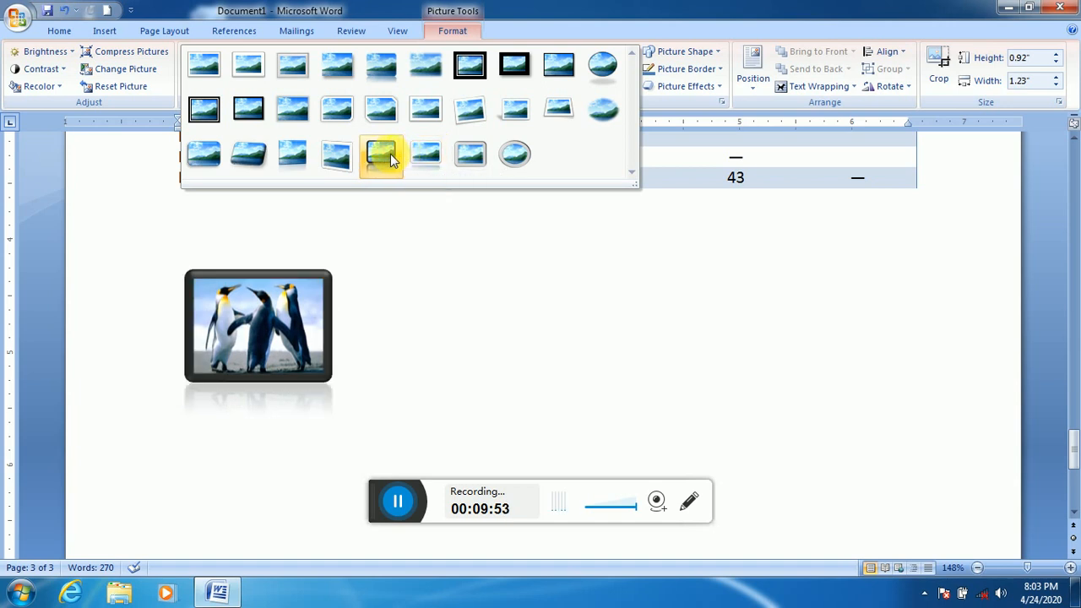
{"action": "left_click", "coordinate": [311, 162]}
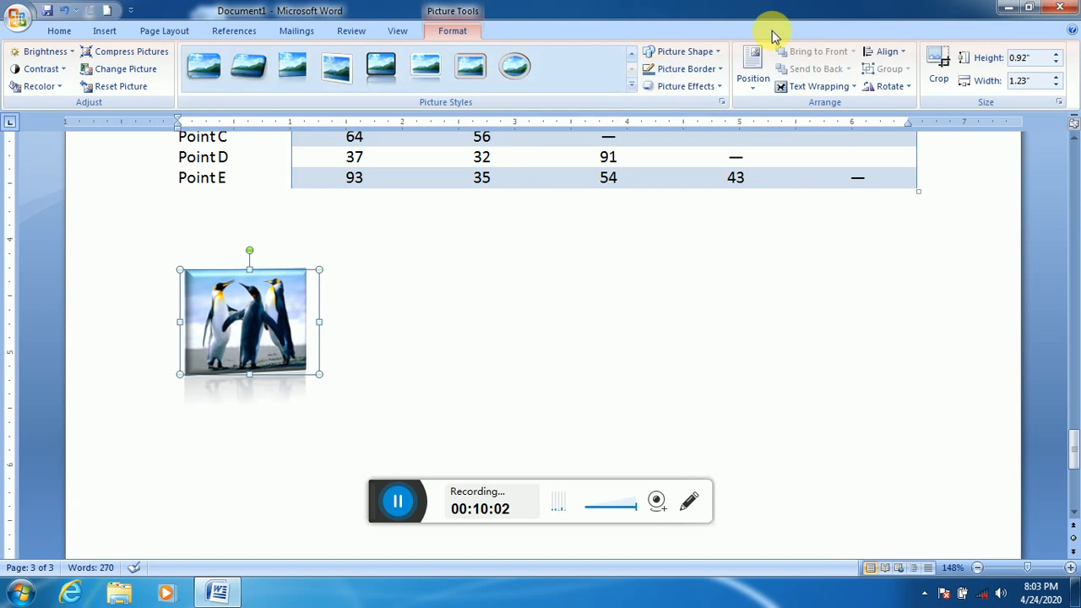
{"action": "left_click", "coordinate": [716, 54]}
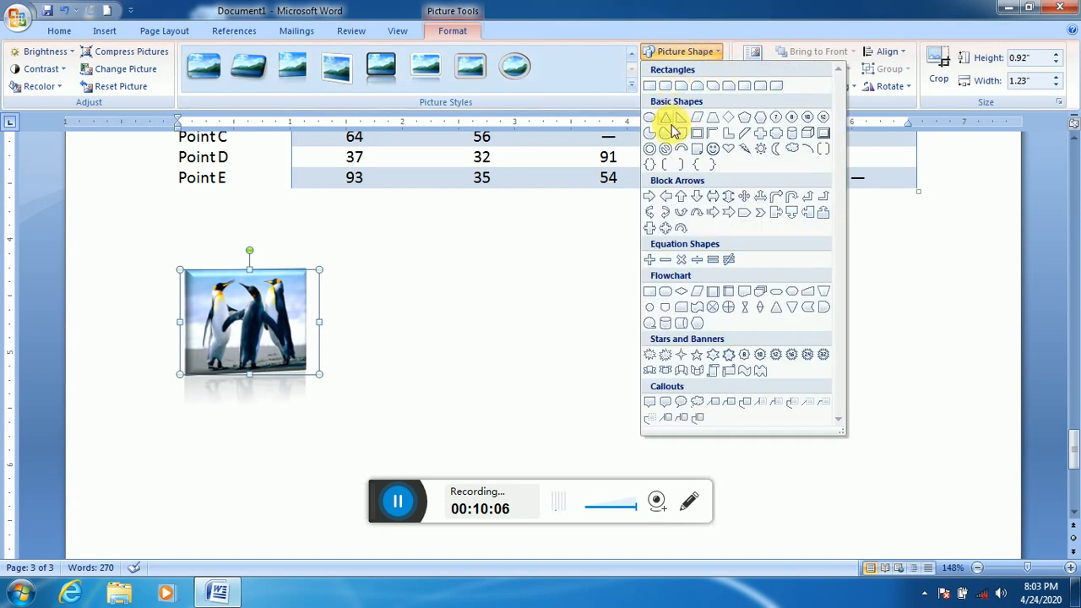
{"action": "left_click", "coordinate": [667, 292]}
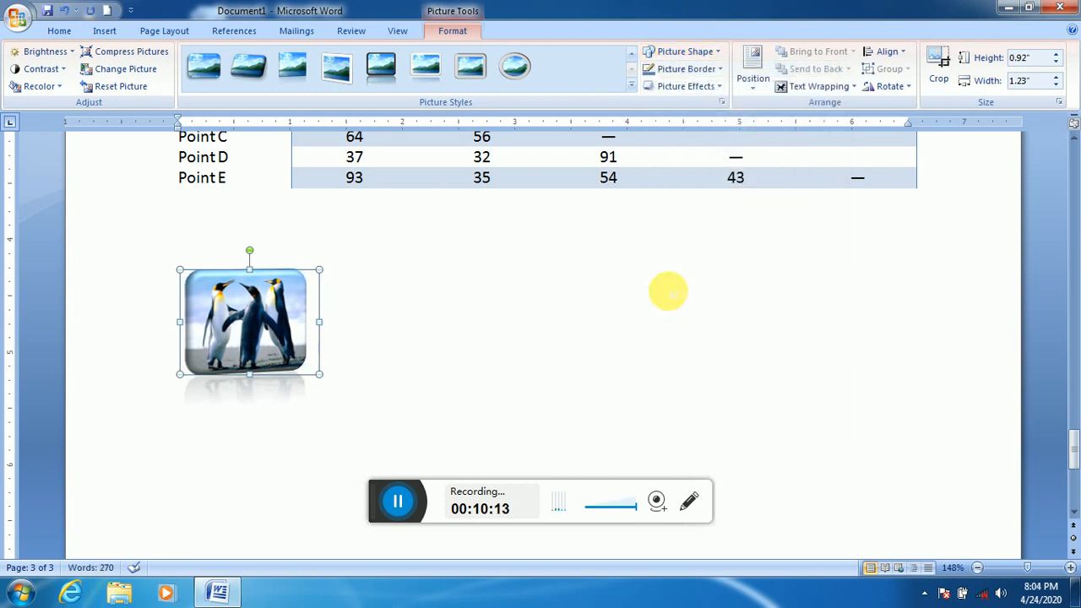
- Give the penguins picture a light blue border and apply a preset picture effect with a drop shadow
{"action": "left_click", "coordinate": [691, 72]}
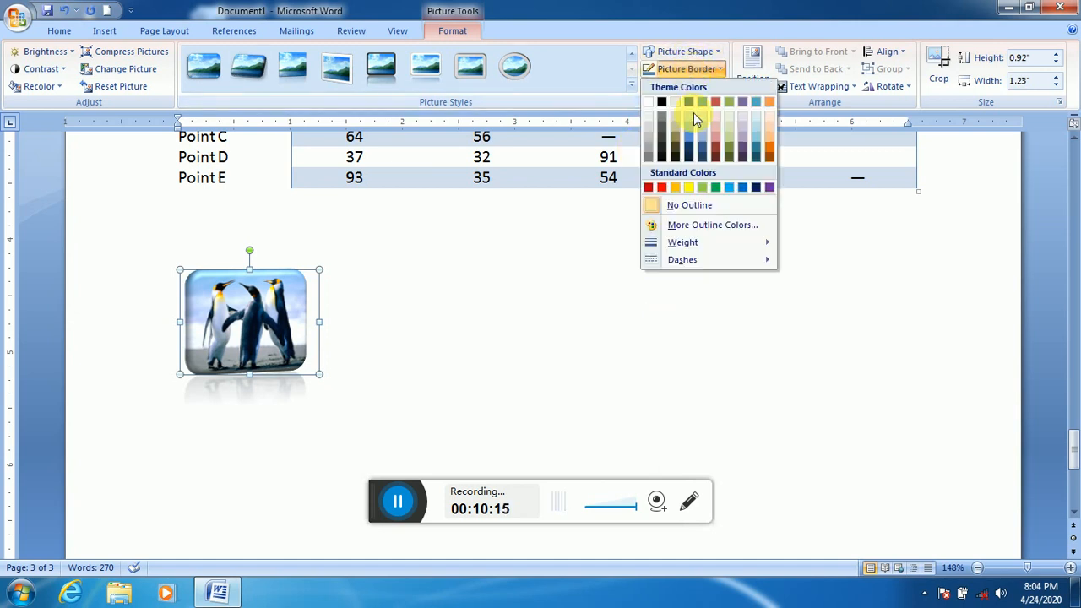
{"action": "left_click", "coordinate": [726, 188]}
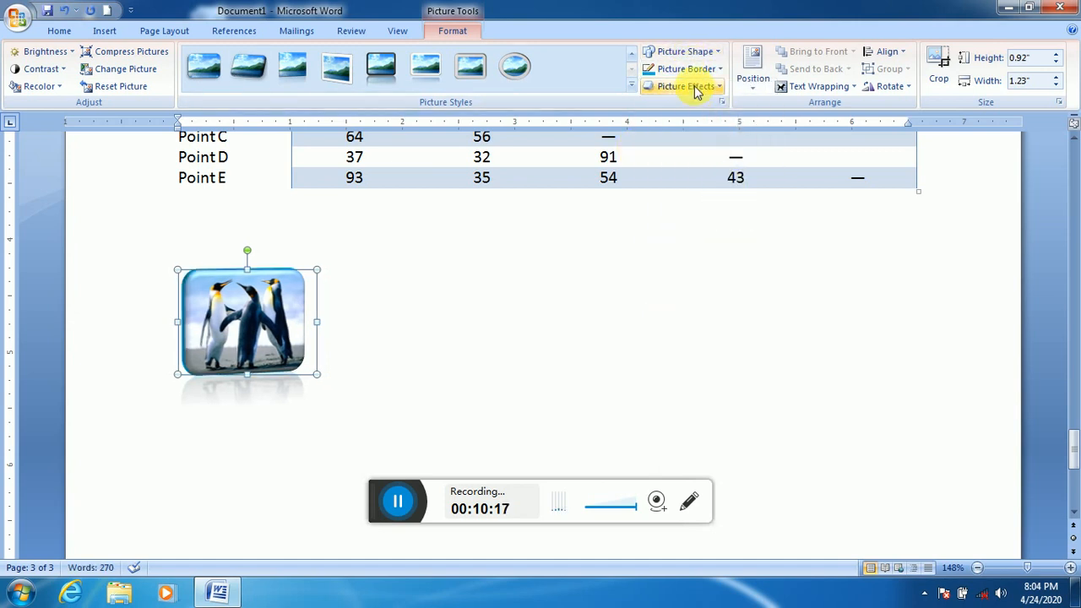
{"action": "left_click", "coordinate": [691, 86]}
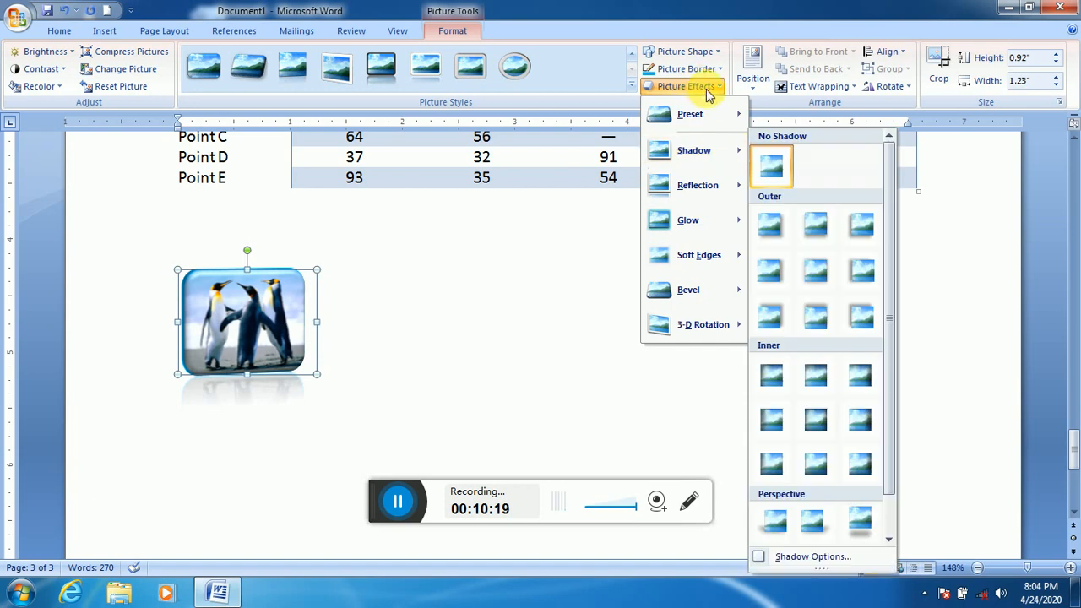
{"action": "mouse_move", "coordinate": [736, 115]}
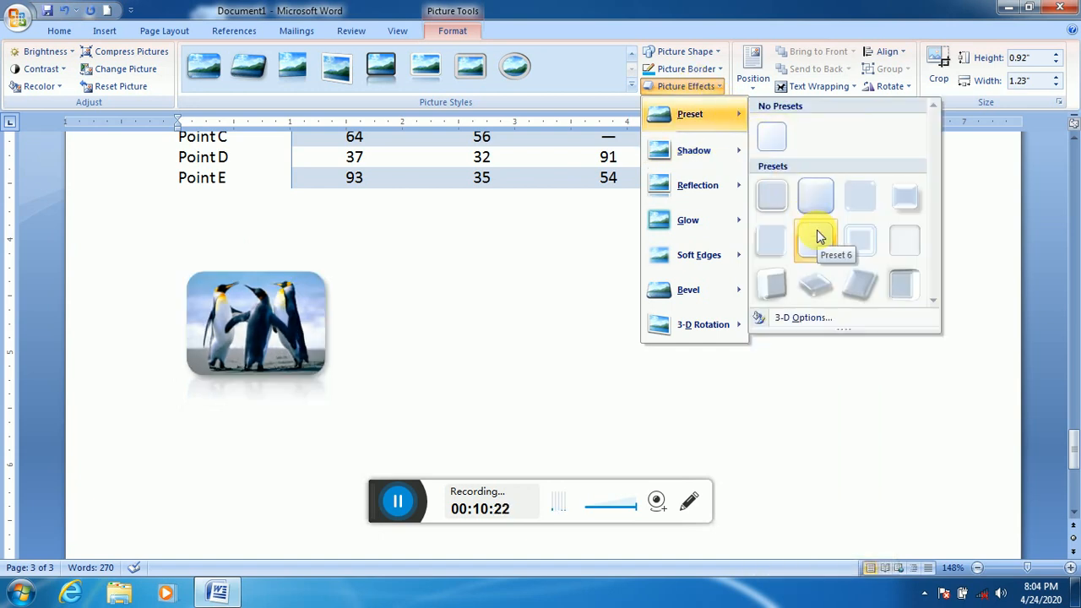
{"action": "left_click", "coordinate": [902, 207]}
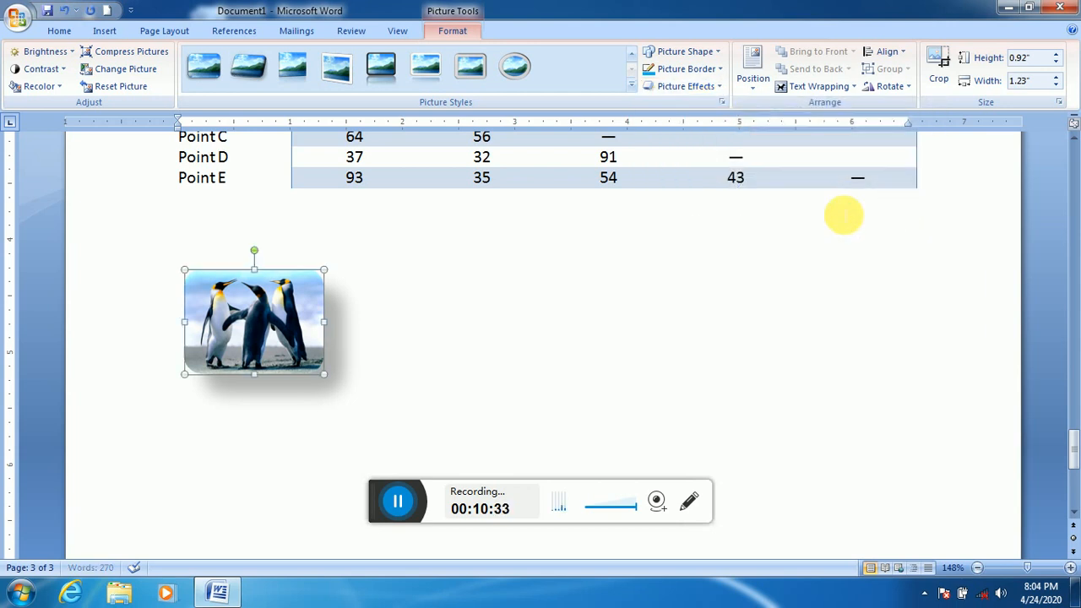
- Position the penguins picture at the top right of the third page with square text wrapping
{"action": "left_click", "coordinate": [748, 84]}
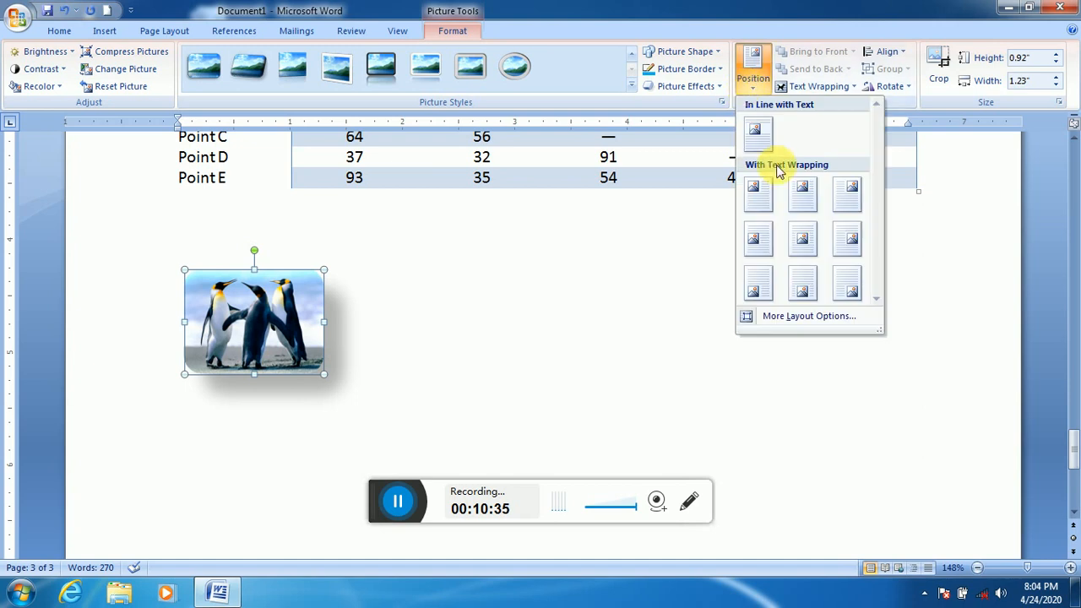
{"action": "left_click", "coordinate": [848, 197]}
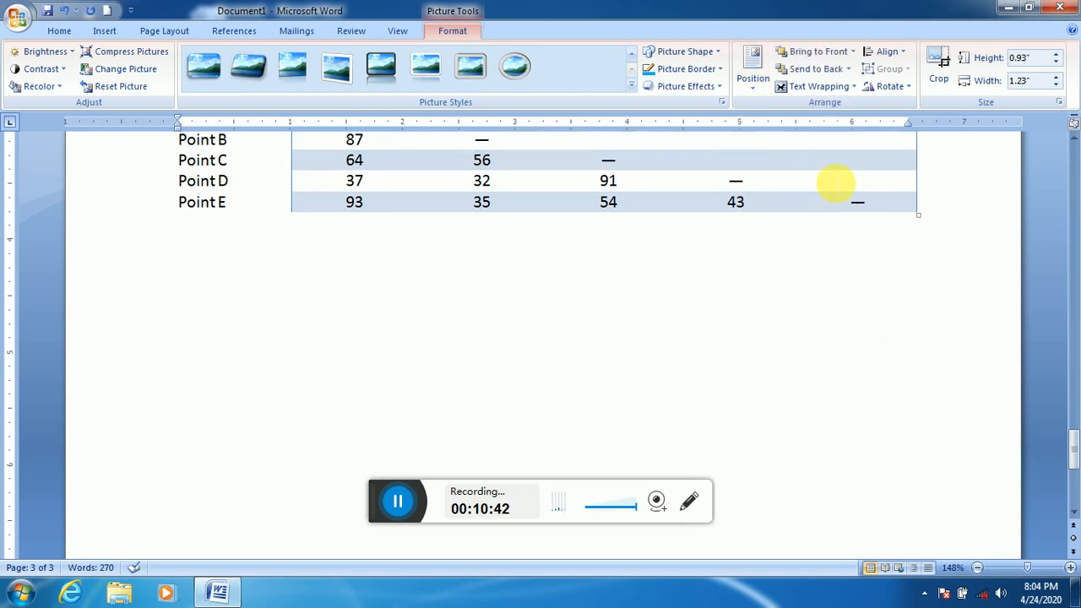
{"action": "left_click", "coordinate": [914, 332]}
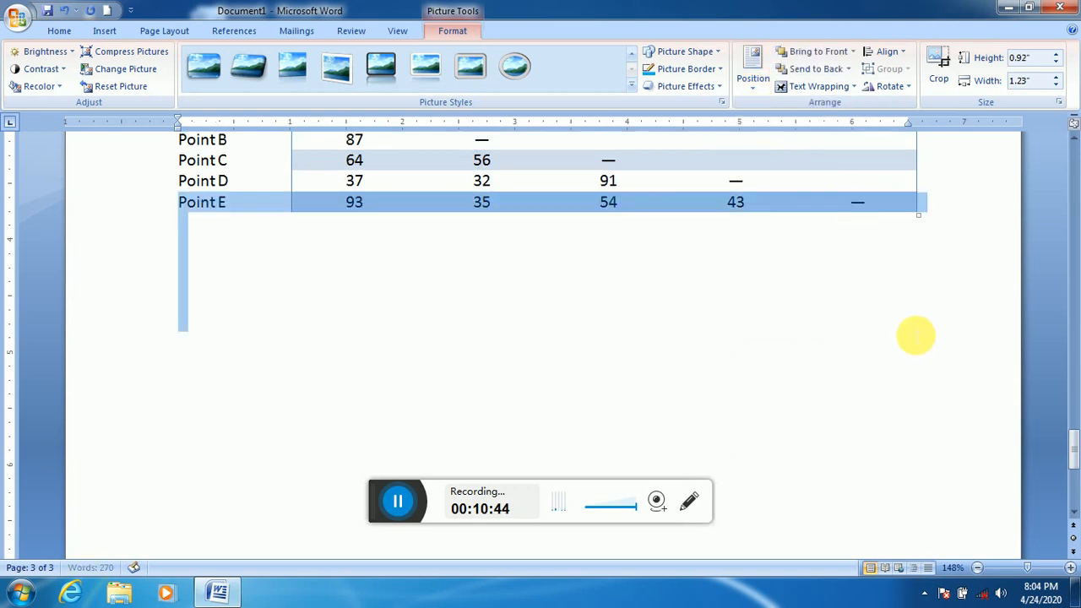
{"action": "scroll", "coordinate": [910, 330], "scroll_direction": "up", "scroll_amount": 2}
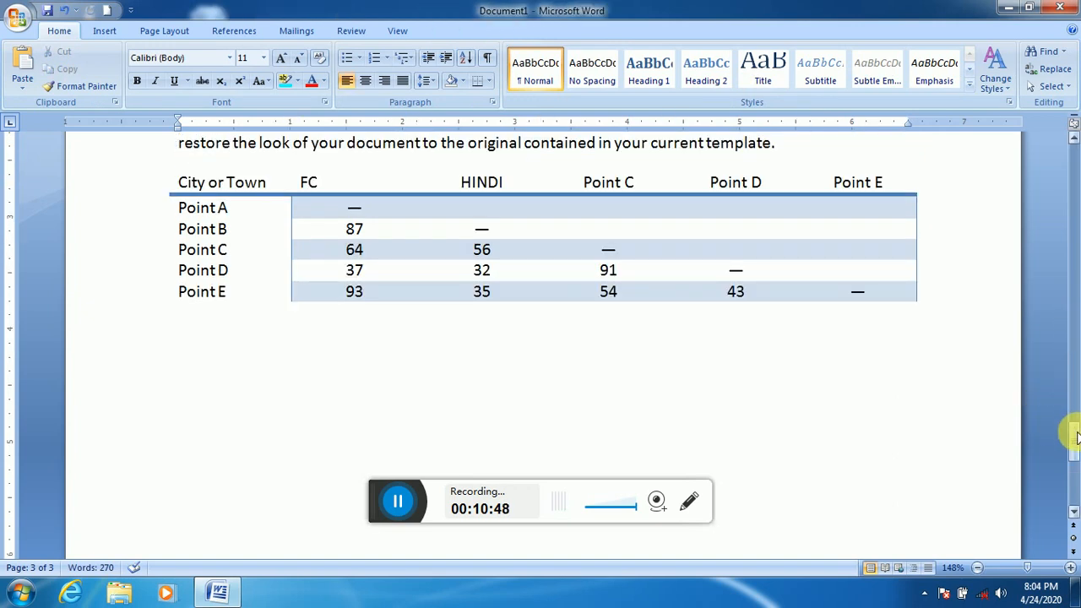
{"action": "left_click_drag", "start_coordinate": [1068, 424], "coordinate": [1075, 385]}
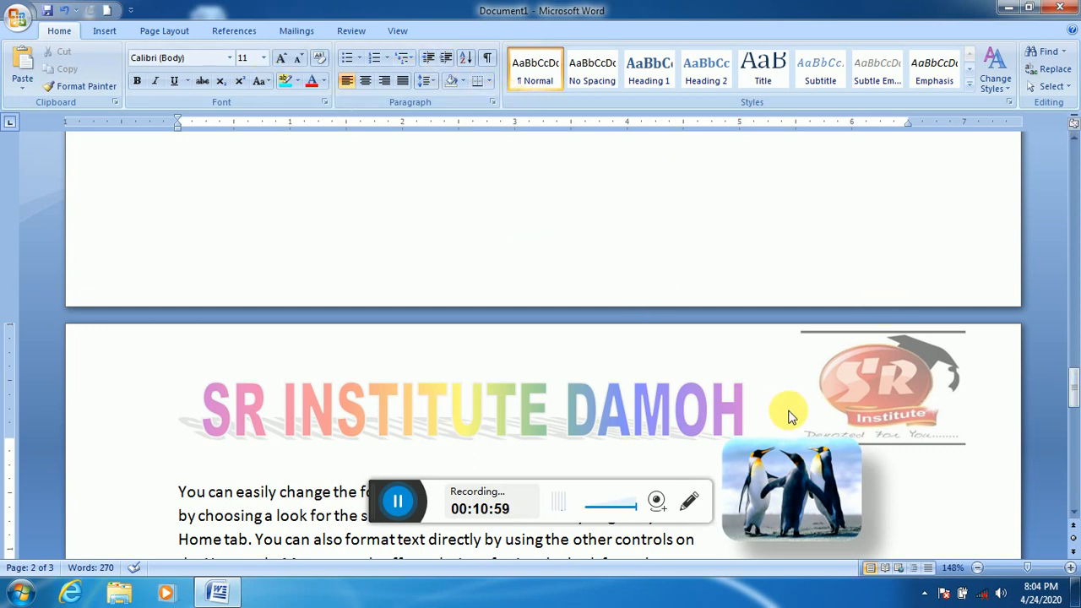
- Review the text wrapping choices for the repositioned penguins picture and set its height to 0.9 inches
{"action": "left_click", "coordinate": [812, 504]}
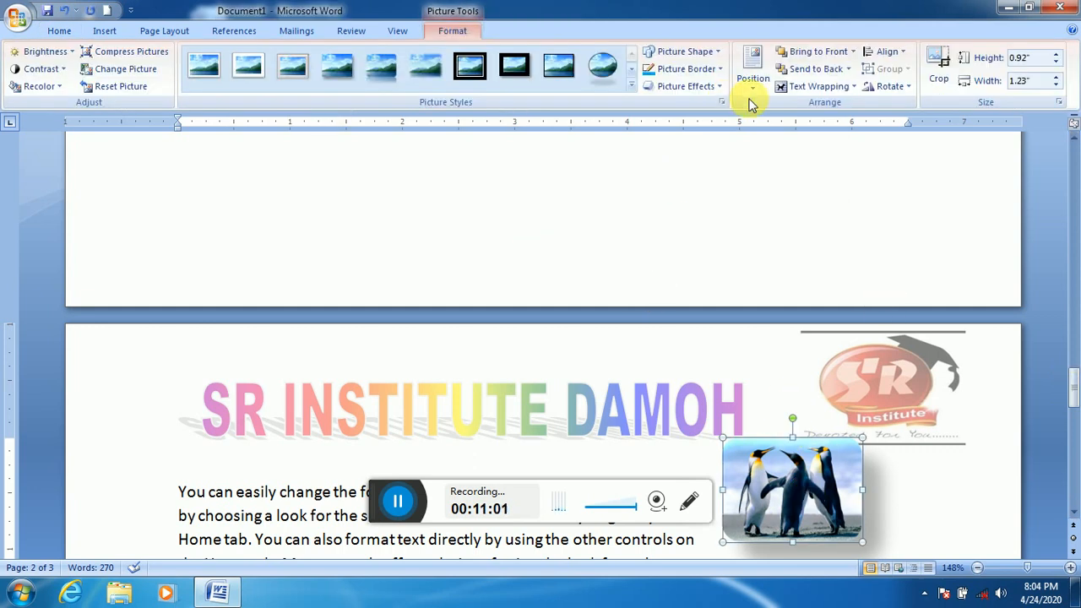
{"action": "left_click", "coordinate": [830, 90]}
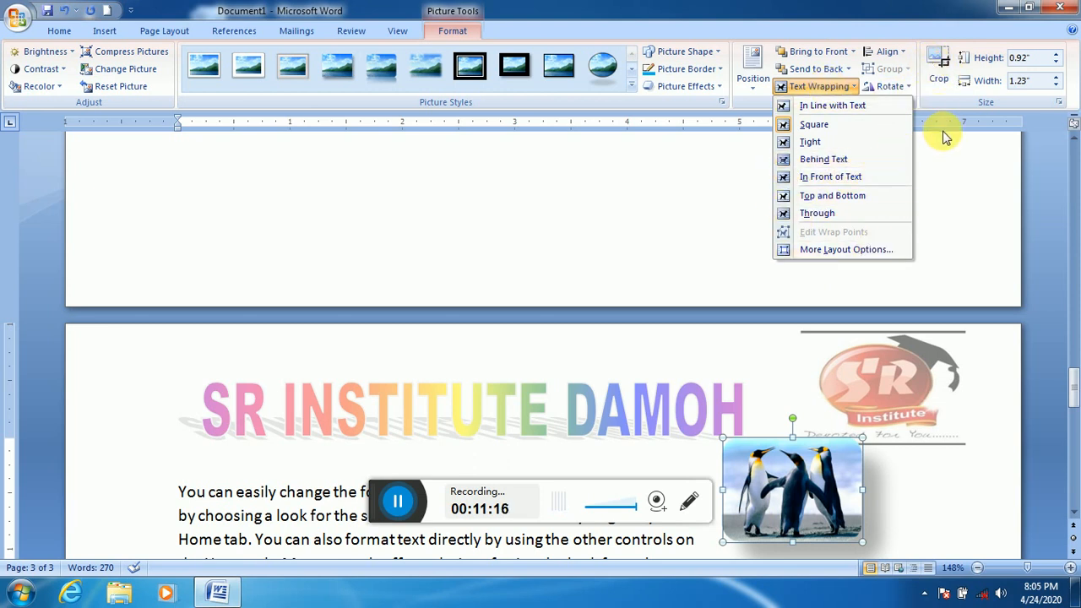
{"action": "left_click", "coordinate": [1056, 55]}
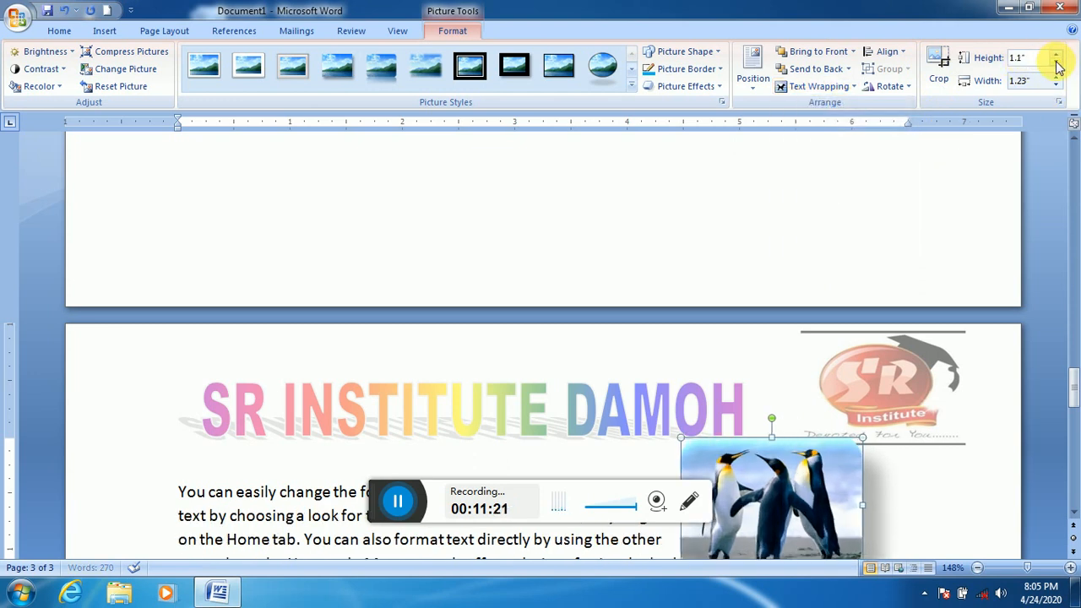
{"action": "left_click", "coordinate": [1057, 58]}
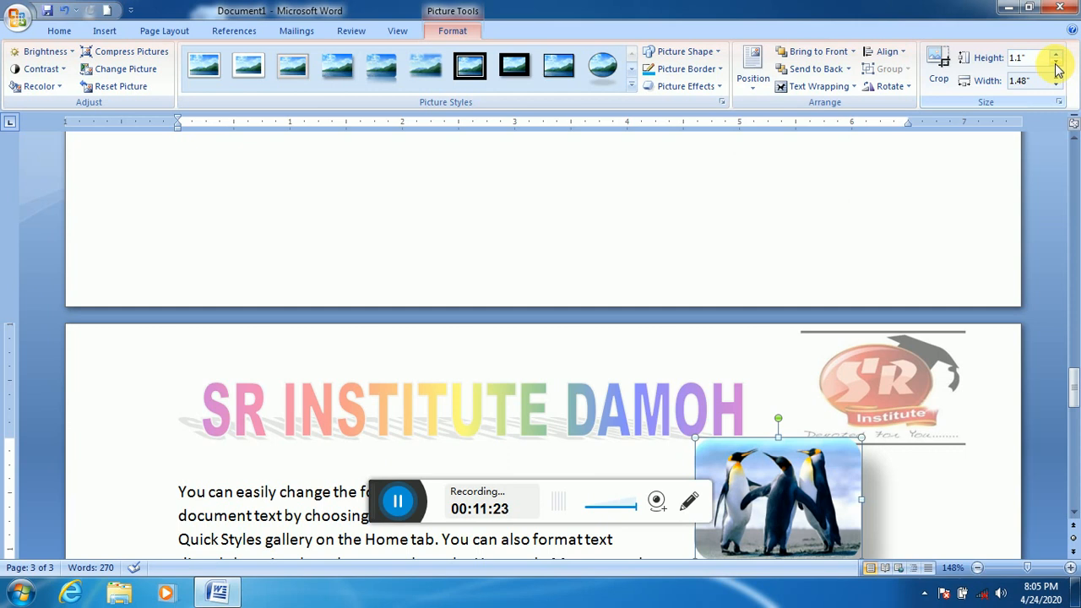
{"action": "double_click", "coordinate": [1056, 64]}
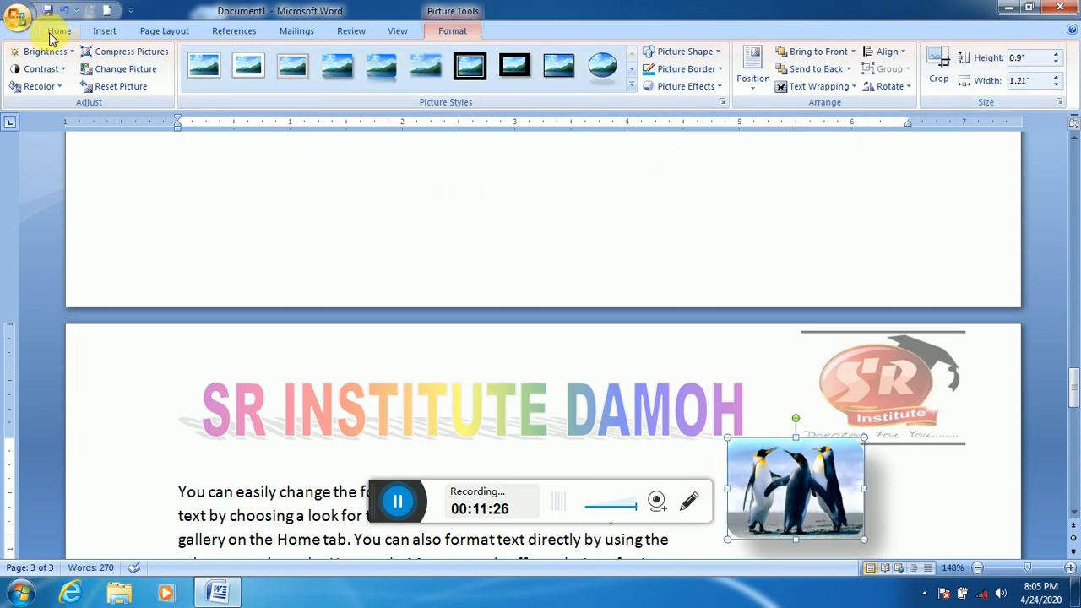
- Search the clip art for COMPUTER and insert the picture of a man holding a computer cable below the City or Town table
{"action": "left_click", "coordinate": [115, 30]}
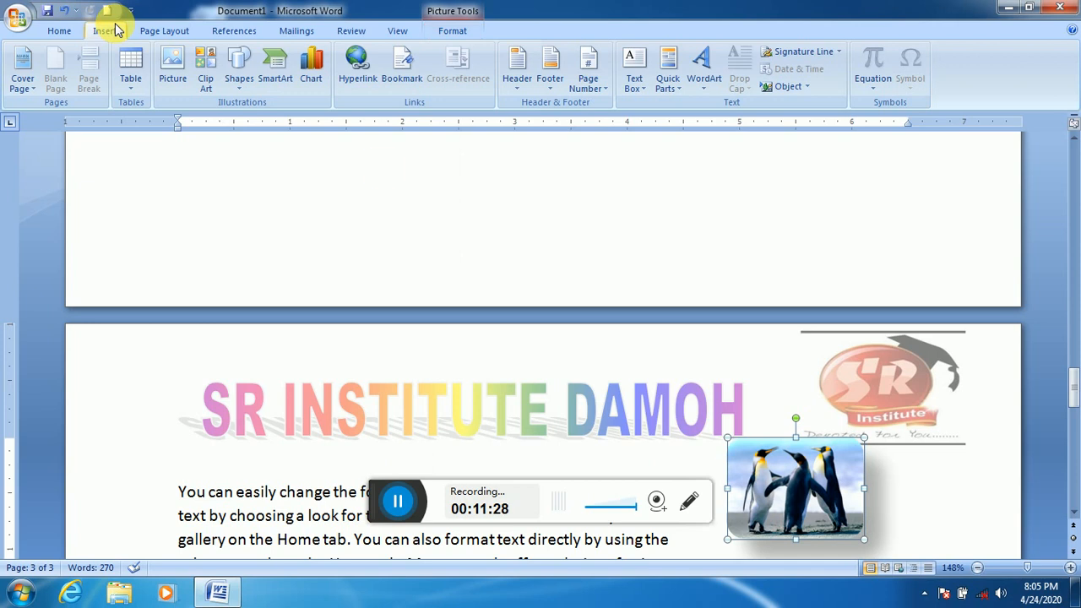
{"action": "left_click", "coordinate": [1074, 513]}
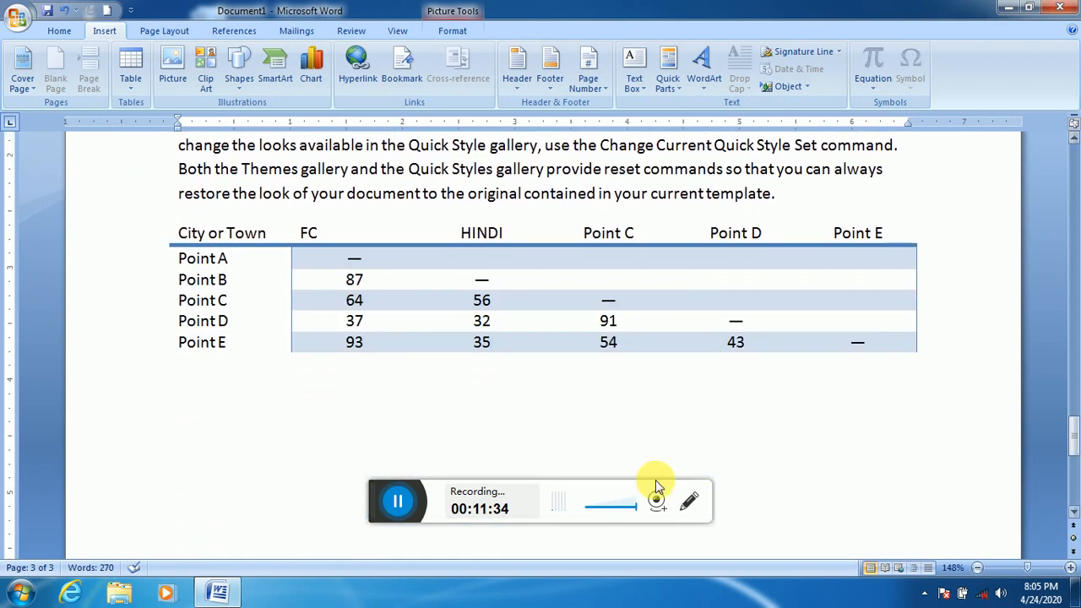
{"action": "left_click", "coordinate": [414, 398]}
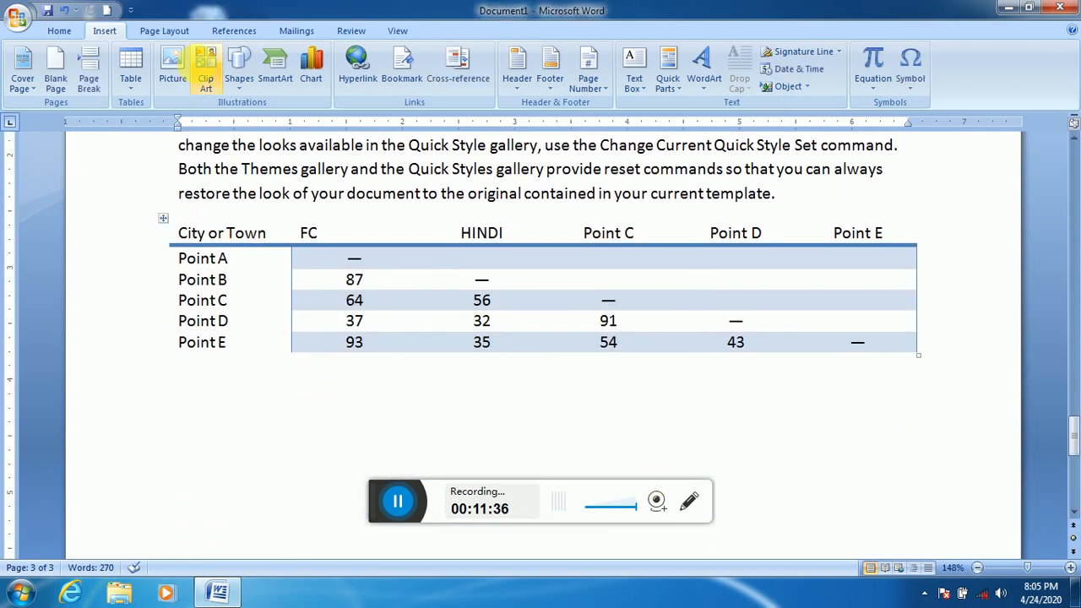
{"action": "left_click", "coordinate": [203, 69]}
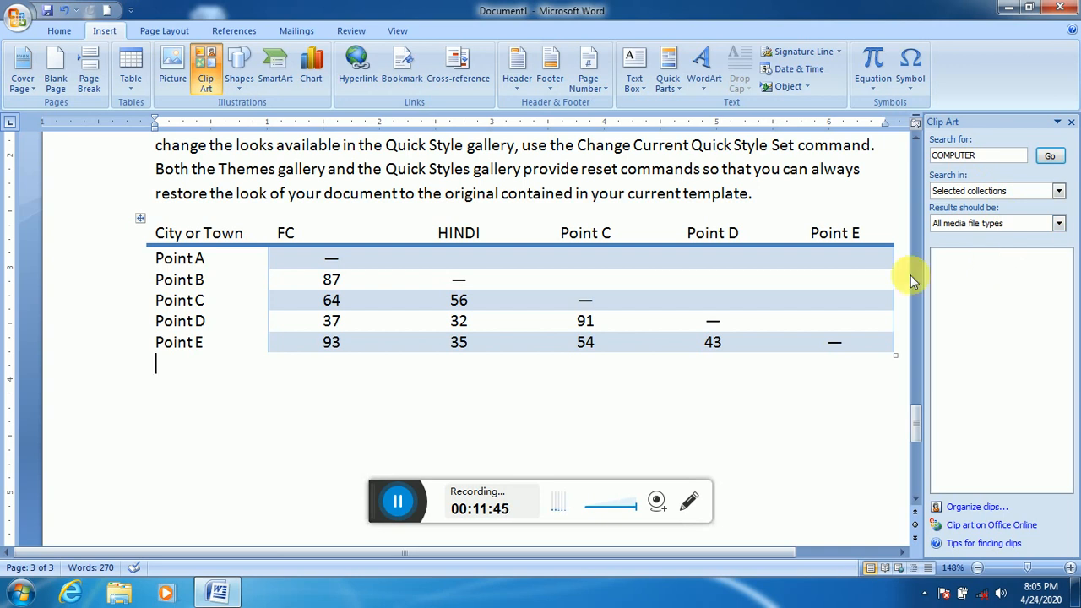
{"action": "left_click", "coordinate": [365, 502]}
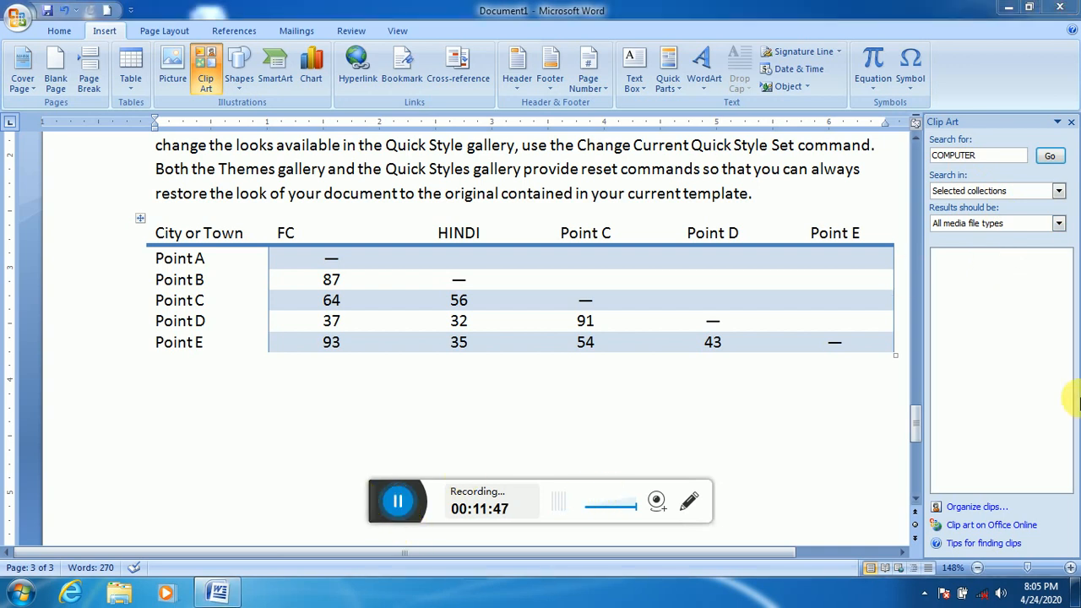
{"action": "left_click", "coordinate": [1051, 163]}
{"action": "left_click", "coordinate": [1051, 162]}
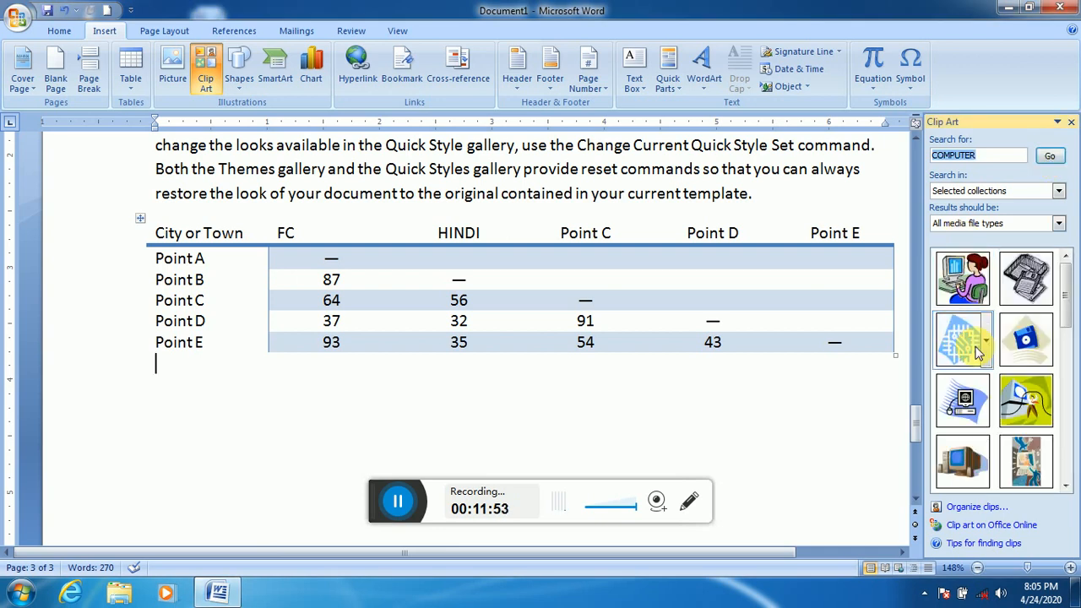
{"action": "left_click", "coordinate": [1020, 390]}
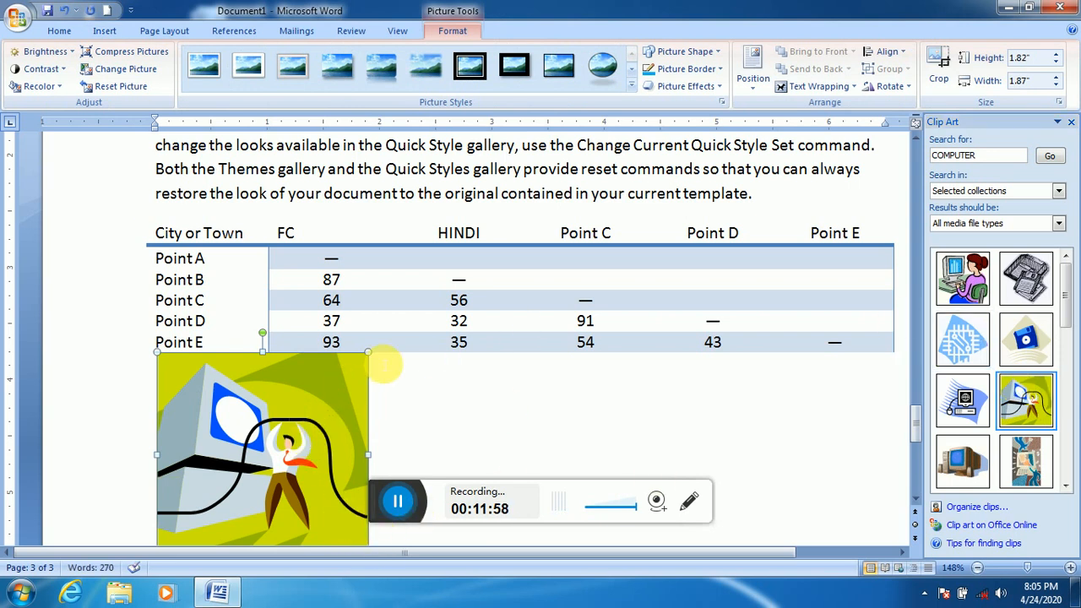
- Shrink the computer clip art to about 1.26 by 1.29 inches and close the Clip Art pane
{"action": "left_click_drag", "start_coordinate": [374, 361], "coordinate": [332, 353]}
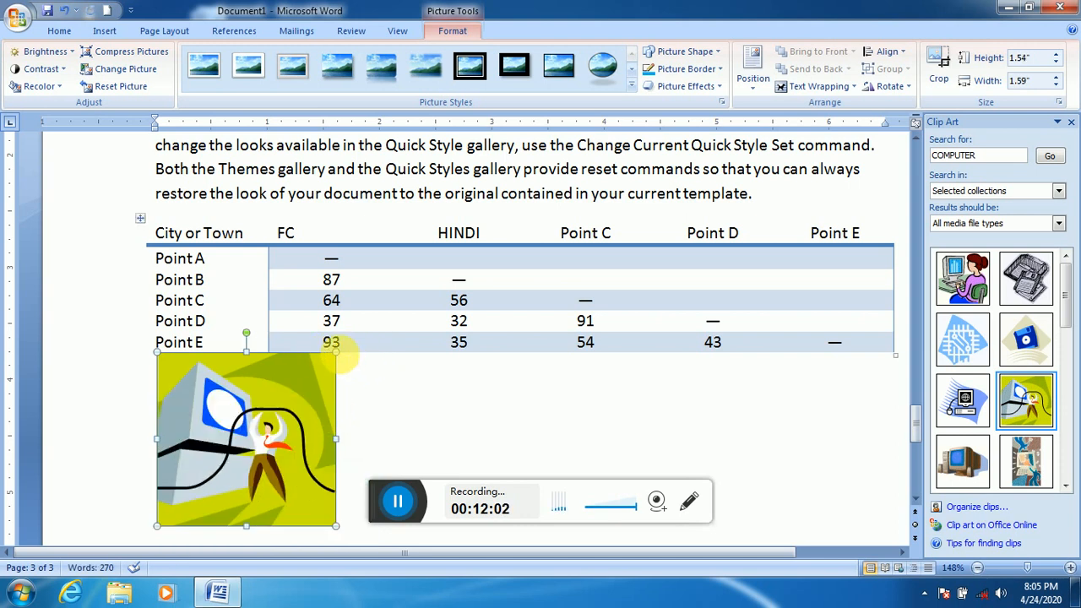
{"action": "left_click_drag", "start_coordinate": [338, 356], "coordinate": [303, 398]}
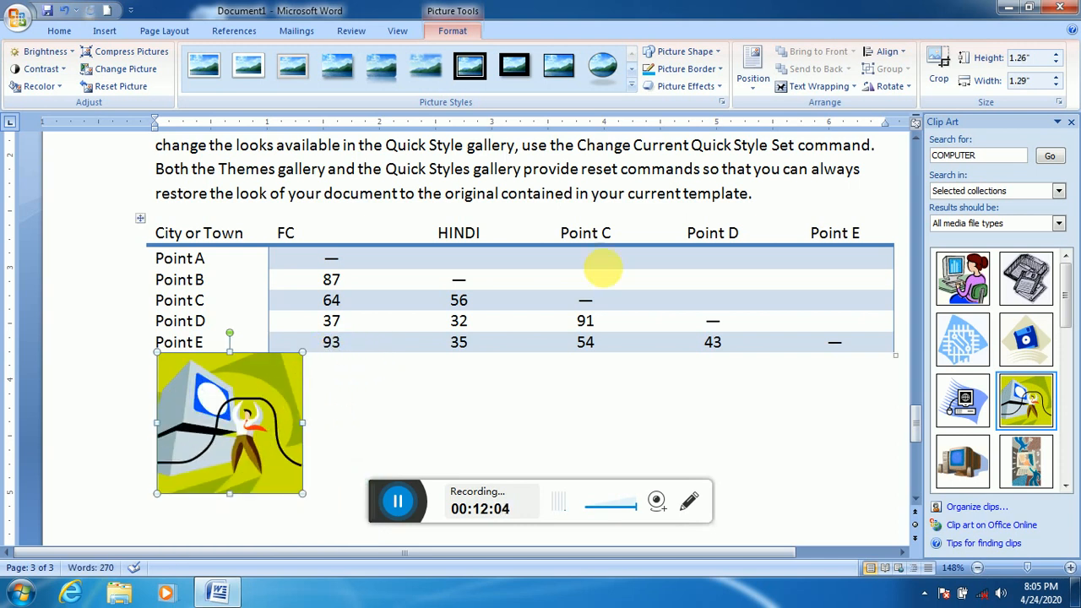
{"action": "left_click", "coordinate": [1071, 125]}
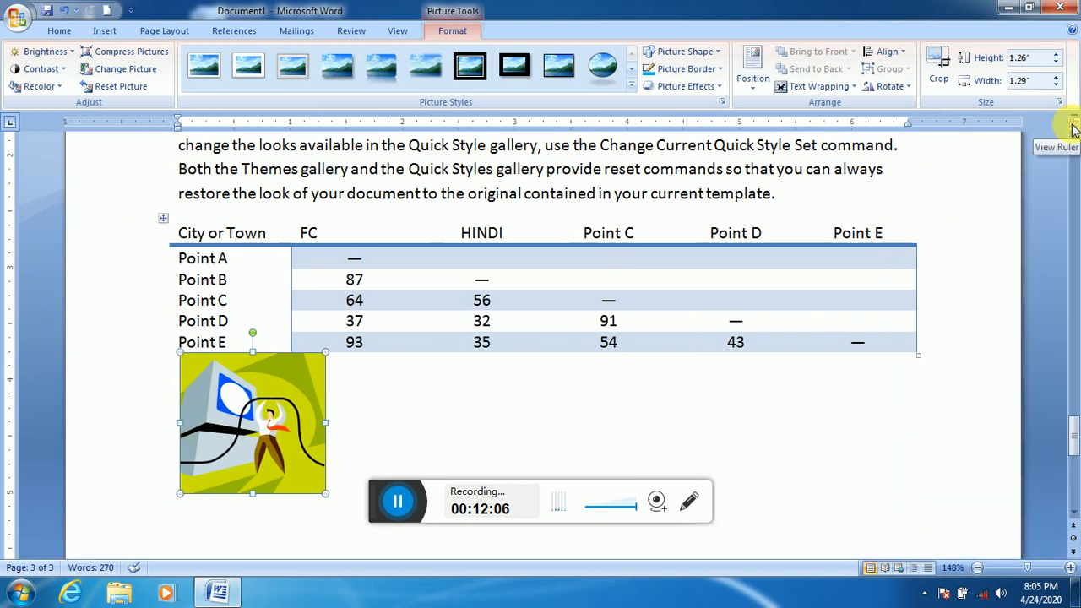
- Draw a curved ribbon banner shape about 0.49 inches high and 1.4 inches wide beside the computer clip art
{"action": "left_click", "coordinate": [103, 32]}
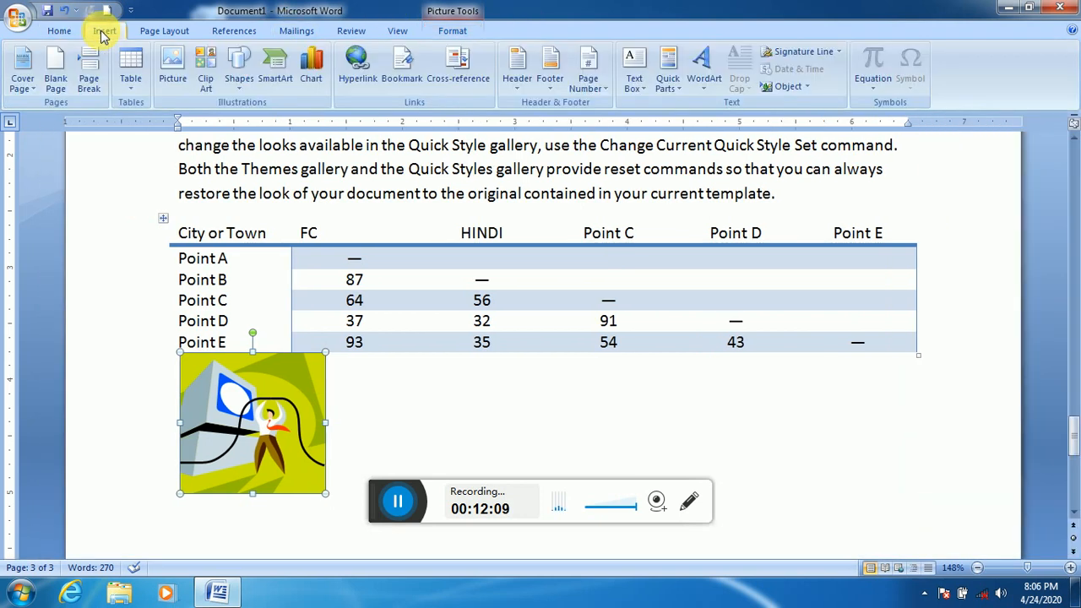
{"action": "left_click", "coordinate": [241, 84]}
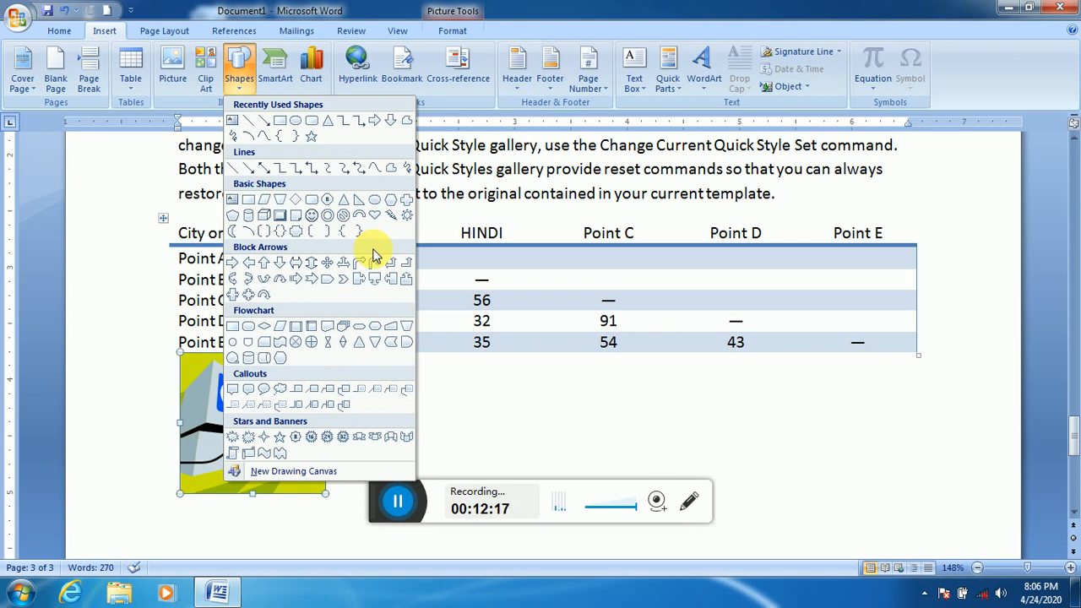
{"action": "left_click", "coordinate": [392, 442]}
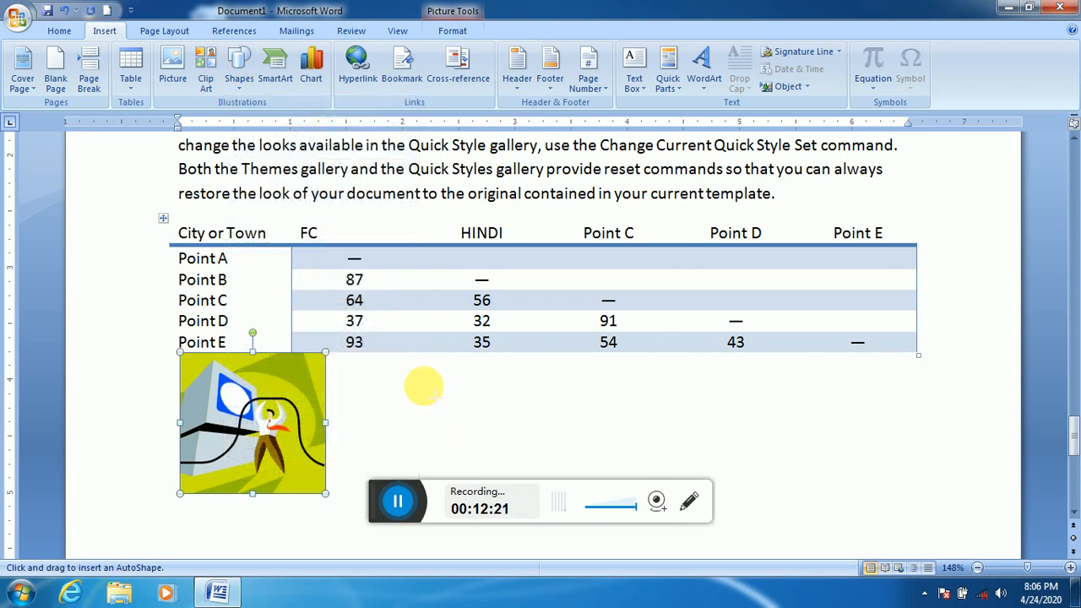
{"action": "left_click_drag", "start_coordinate": [543, 386], "coordinate": [701, 441]}
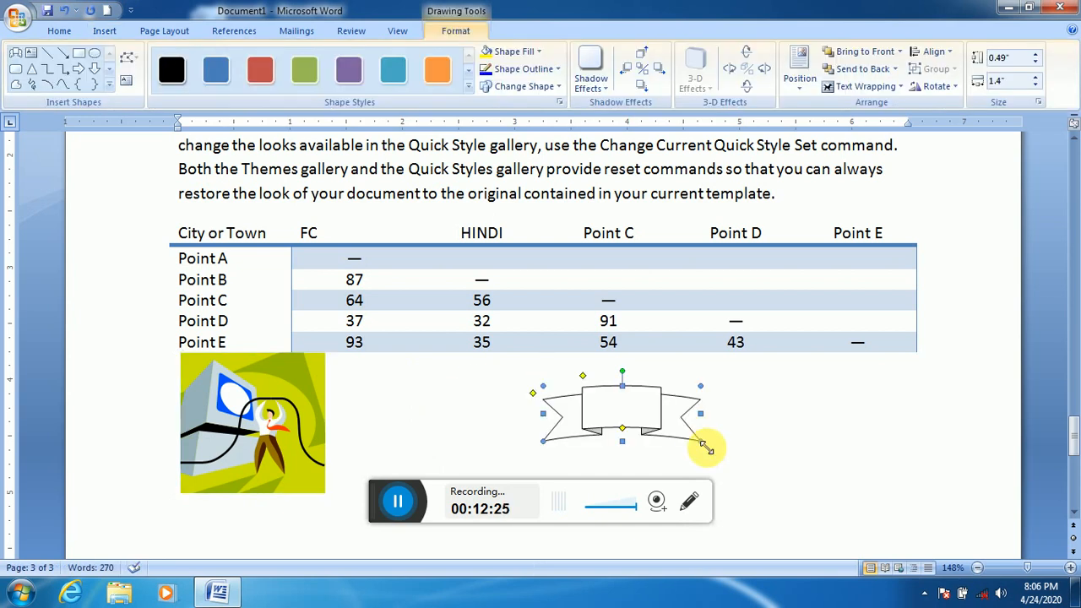
- Apply a light teal gradient shape style to the ribbon banner and give it a dark red outline
{"action": "left_click", "coordinate": [469, 88]}
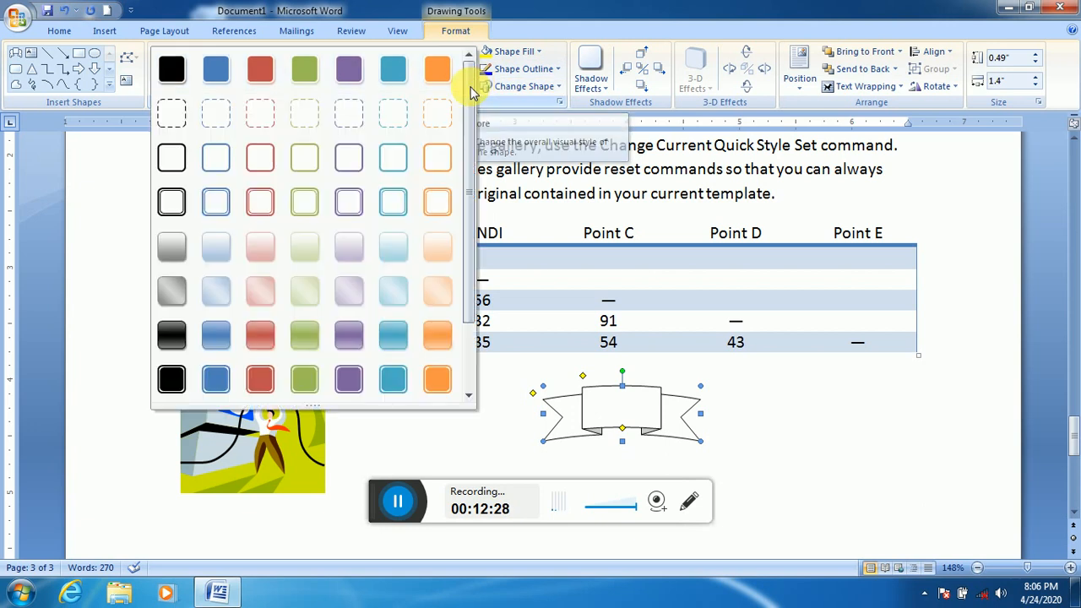
{"action": "left_click", "coordinate": [416, 254]}
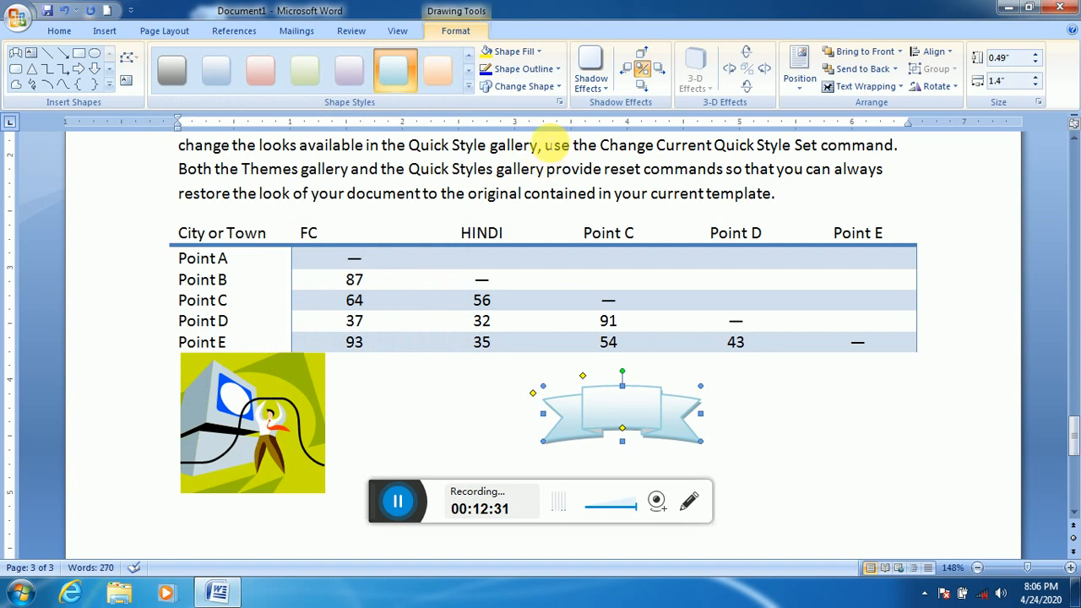
{"action": "left_click", "coordinate": [549, 72]}
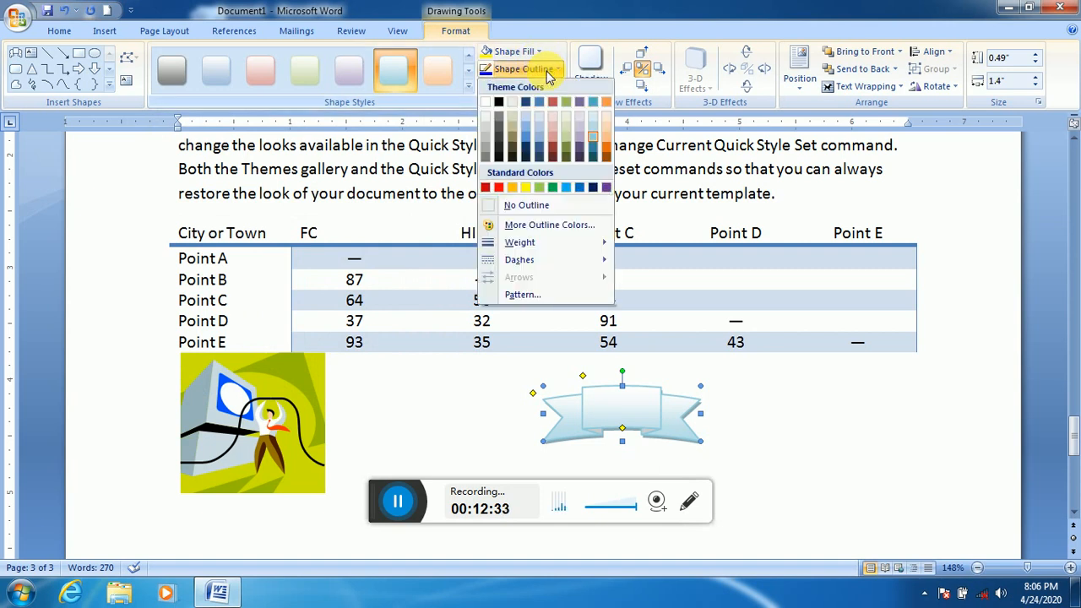
{"action": "left_click", "coordinate": [554, 150]}
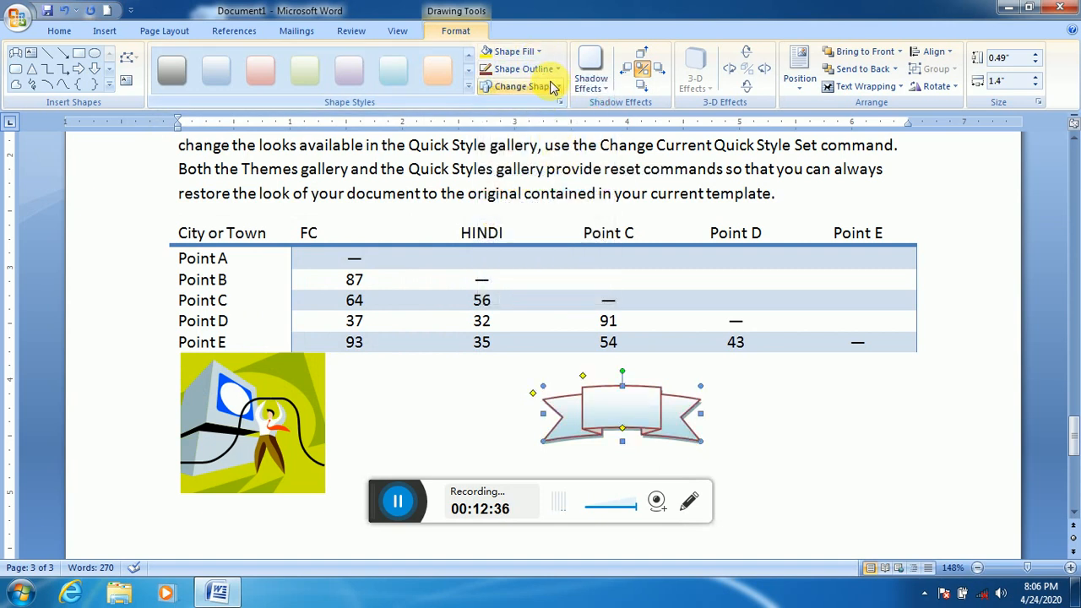
- Fill the ribbon banner with light purple and add a perspective shadow falling below it, leaving the shape deselected
{"action": "left_click", "coordinate": [532, 51]}
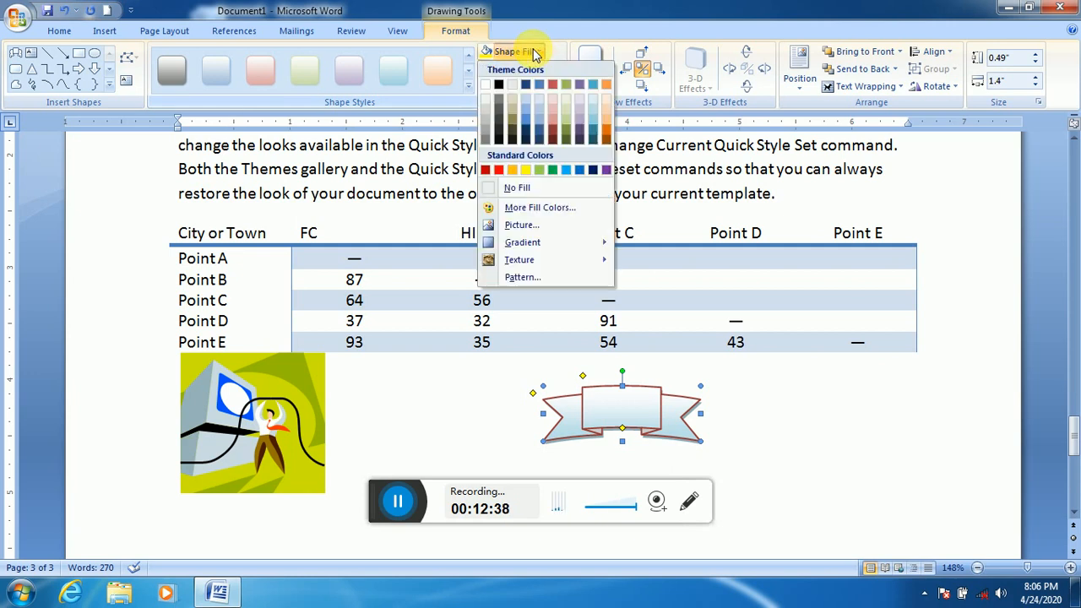
{"action": "left_click", "coordinate": [587, 118]}
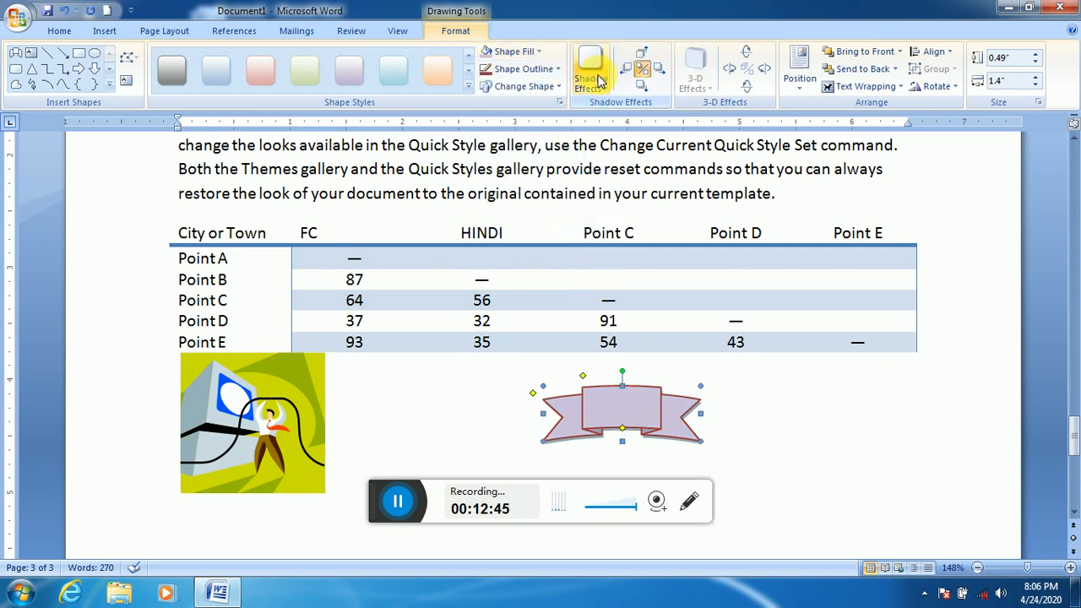
{"action": "left_click", "coordinate": [593, 72]}
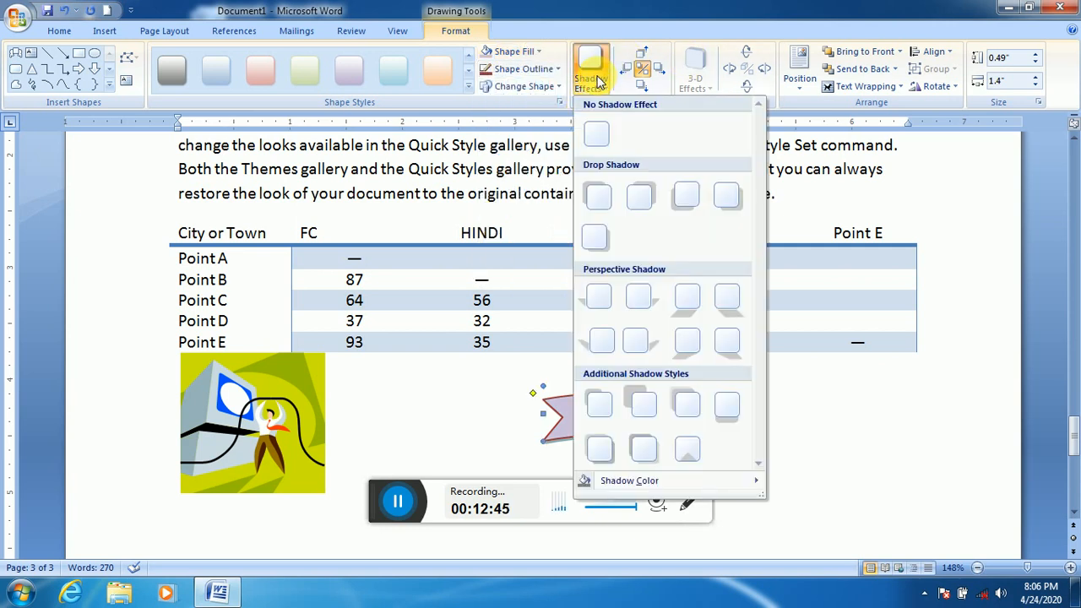
{"action": "left_click", "coordinate": [700, 339]}
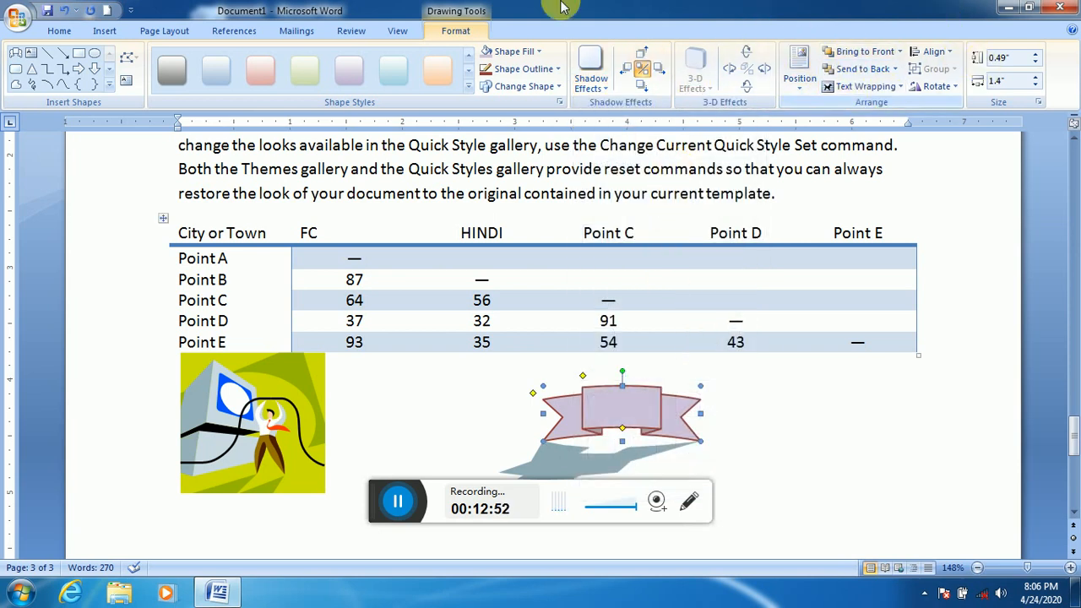
{"action": "left_click", "coordinate": [809, 422]}
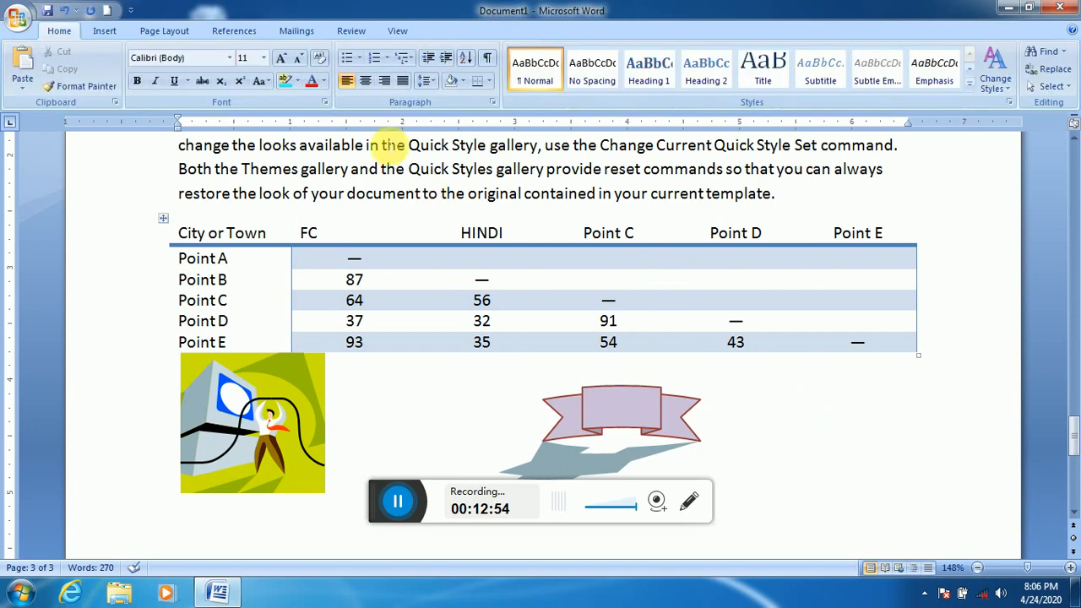
{"action": "left_click", "coordinate": [110, 31]}
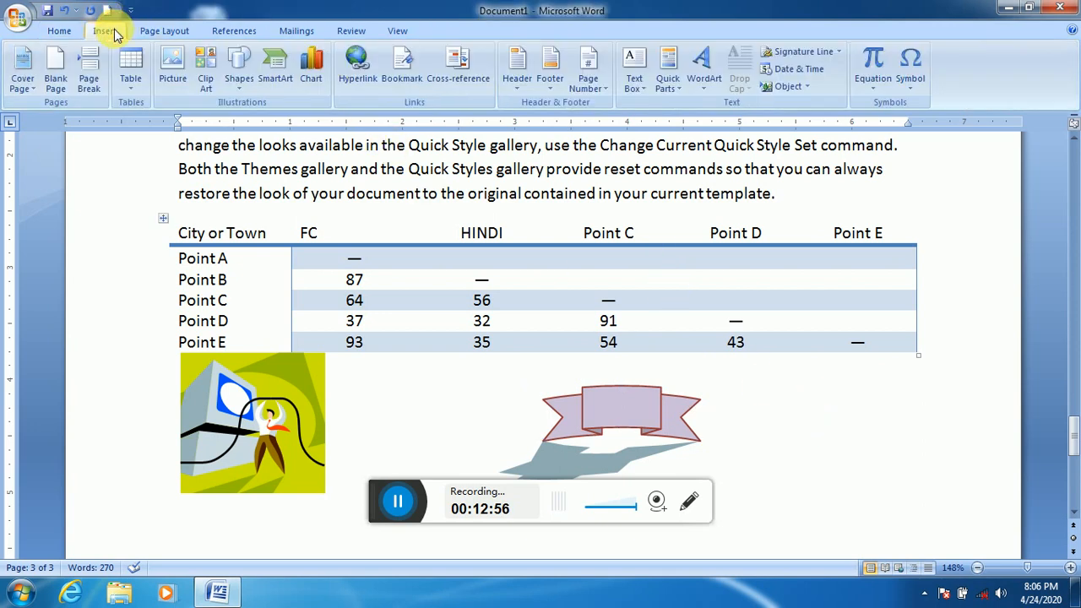
{"action": "left_click", "coordinate": [399, 501]}
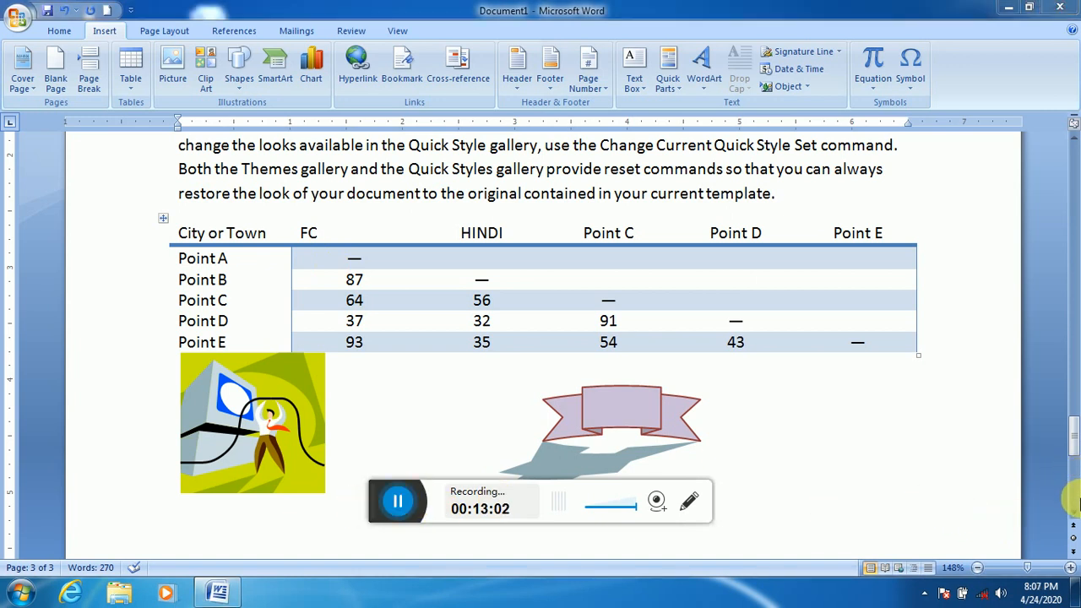
{"action": "left_click", "coordinate": [1074, 507]}
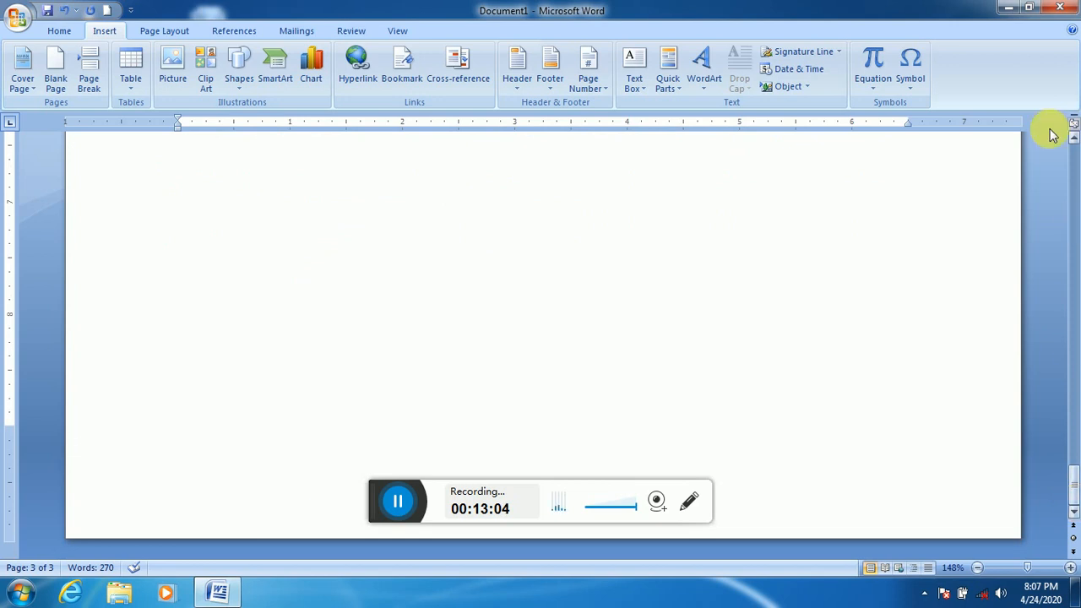
{"action": "left_click", "coordinate": [1072, 138]}
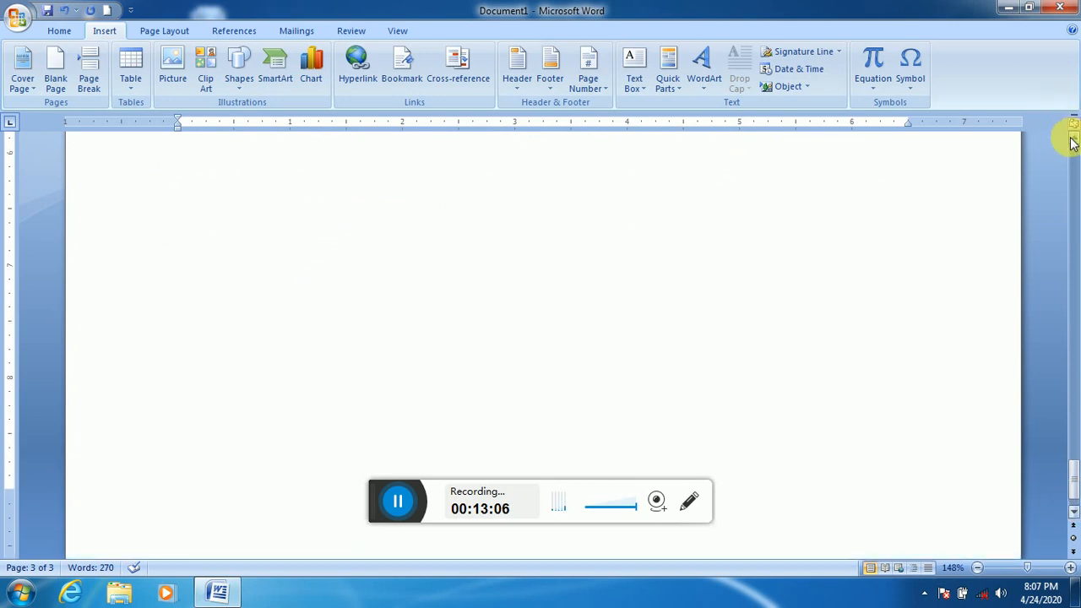
{"action": "left_click", "coordinate": [1071, 140]}
{"action": "left_click", "coordinate": [1073, 138]}
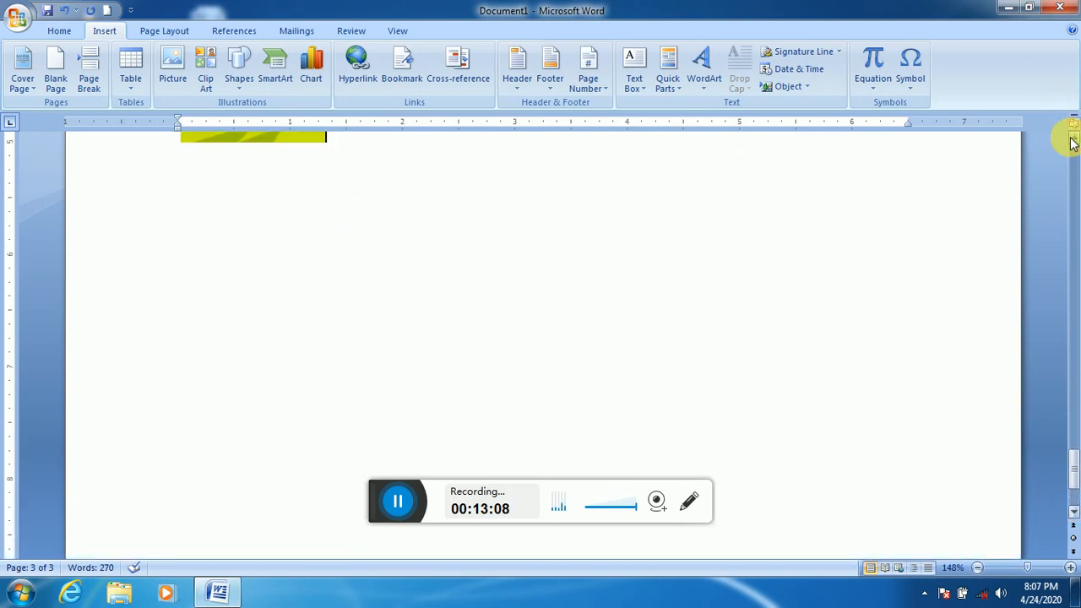
{"action": "left_click", "coordinate": [1073, 139]}
{"action": "left_click", "coordinate": [1074, 139]}
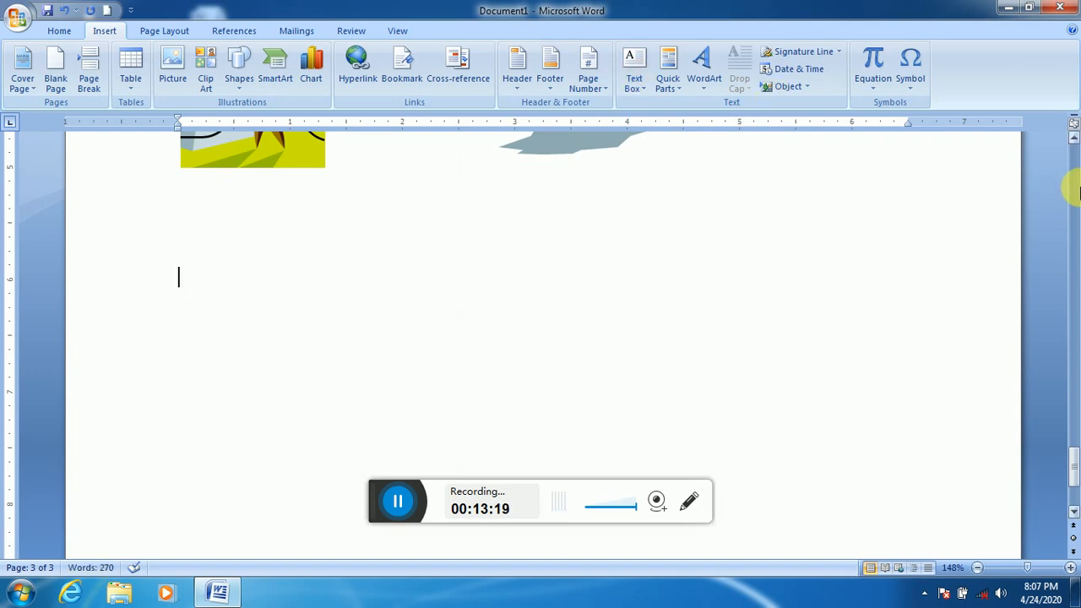
- Delete the entire contents of the document and undo the deletion
{"action": "key", "text": "ctrl+a"}
{"action": "key", "text": "Delete"}
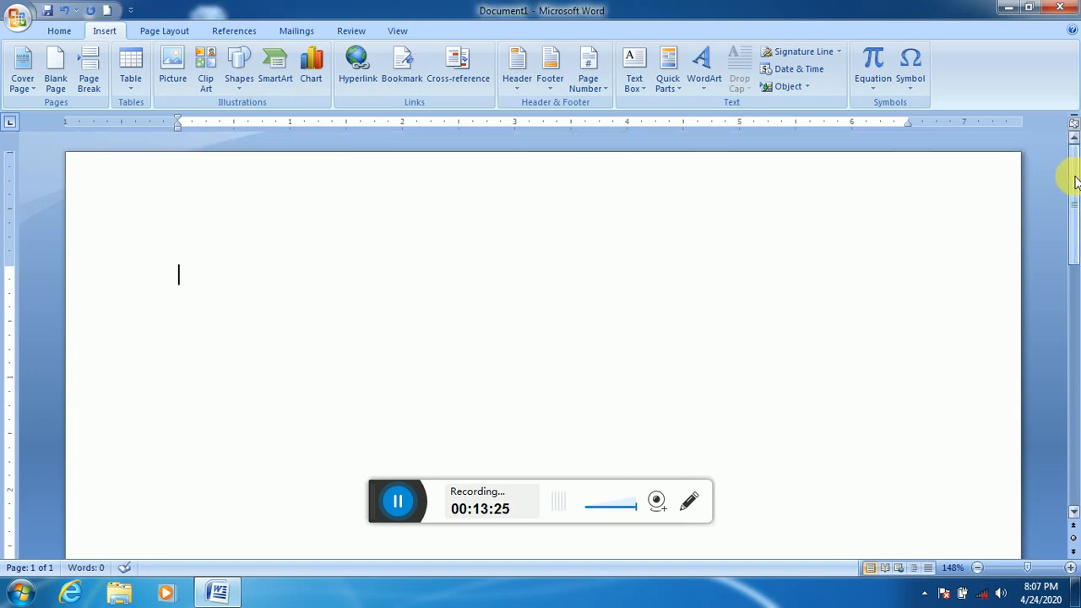
{"action": "key", "text": "ctrl+z"}
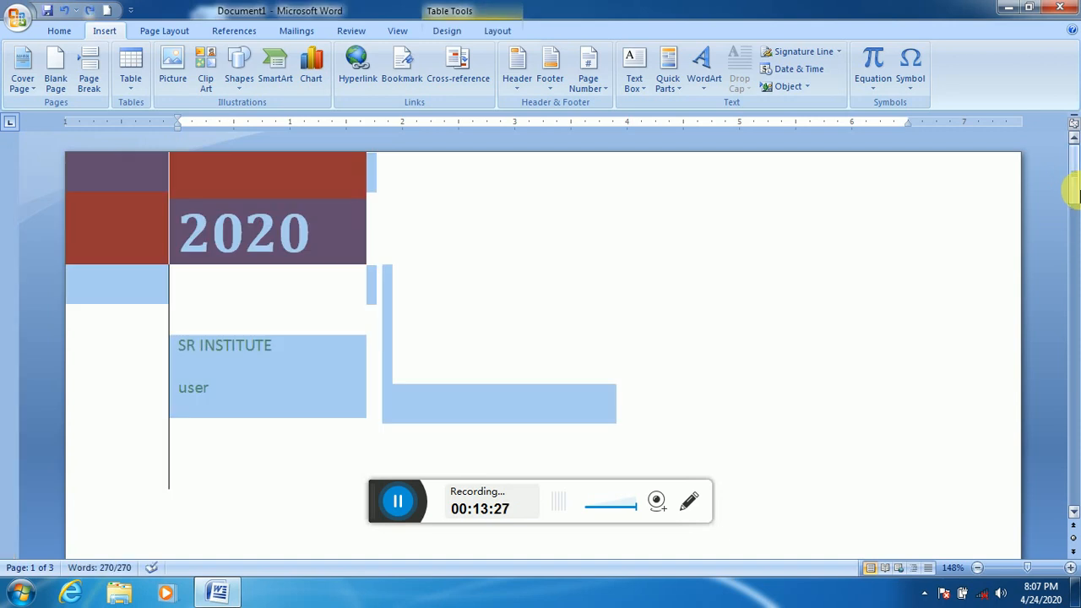
- Delete the body paragraph beneath the DCA & PGDCA NOTES line on the second page
{"action": "left_click_drag", "start_coordinate": [1075, 195], "coordinate": [1066, 323]}
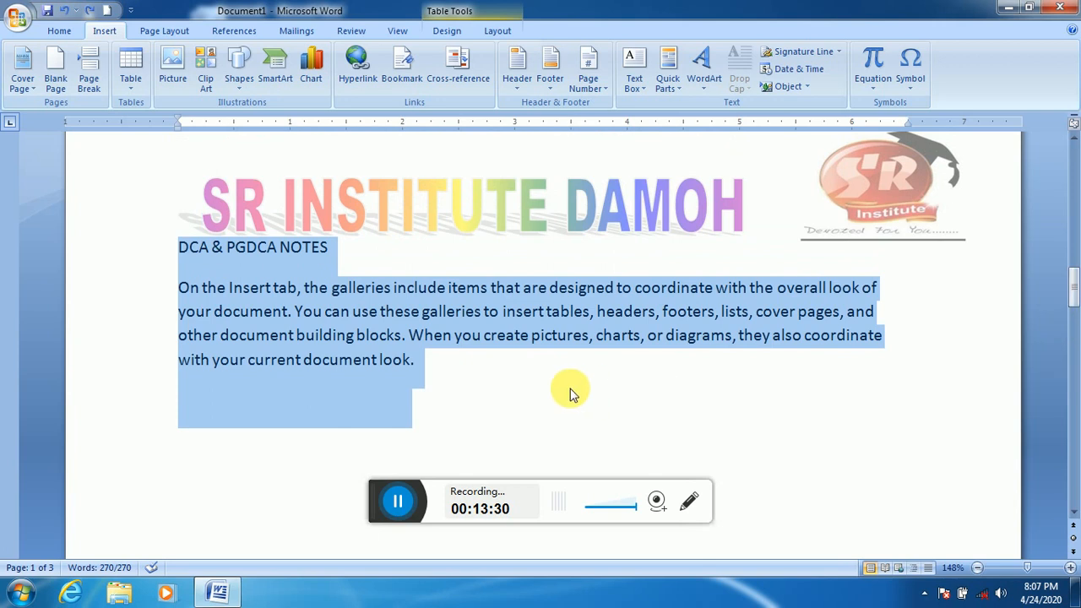
{"action": "left_click", "coordinate": [212, 333]}
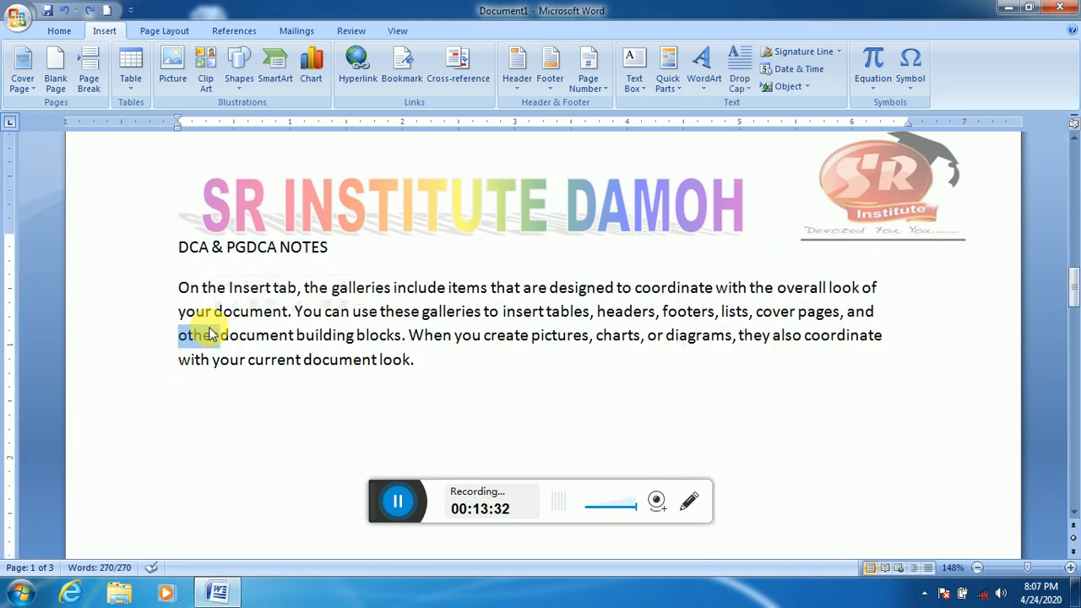
{"action": "double_click", "coordinate": [211, 335]}
{"action": "triple_click", "coordinate": [212, 334]}
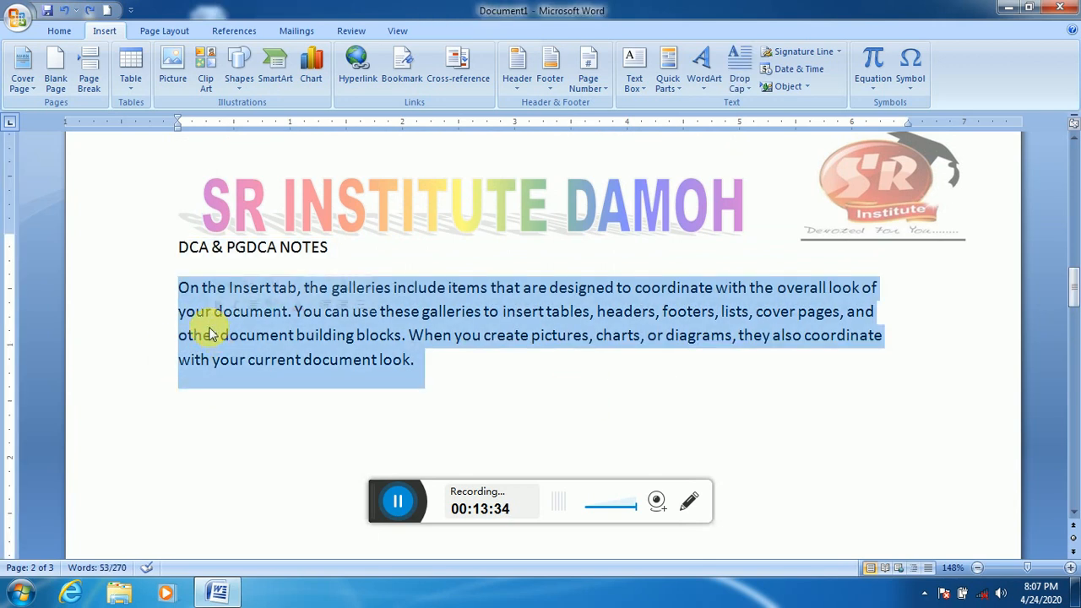
{"action": "key", "text": "Delete"}
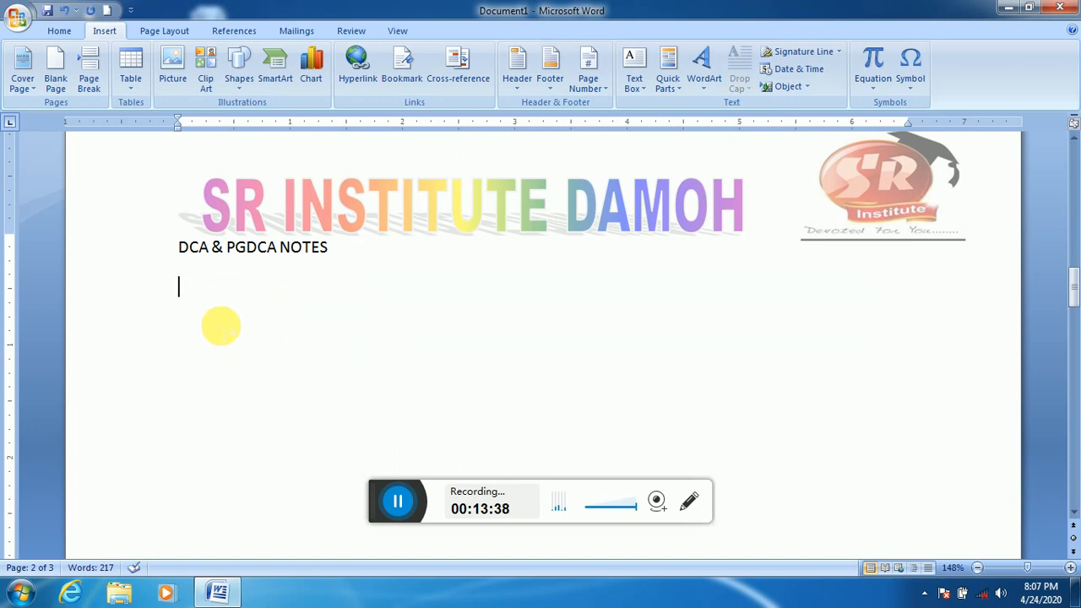
- Insert a Trapezoid List SmartArt graphic on the empty line below DCA & PGDCA NOTES
{"action": "left_click", "coordinate": [239, 69]}
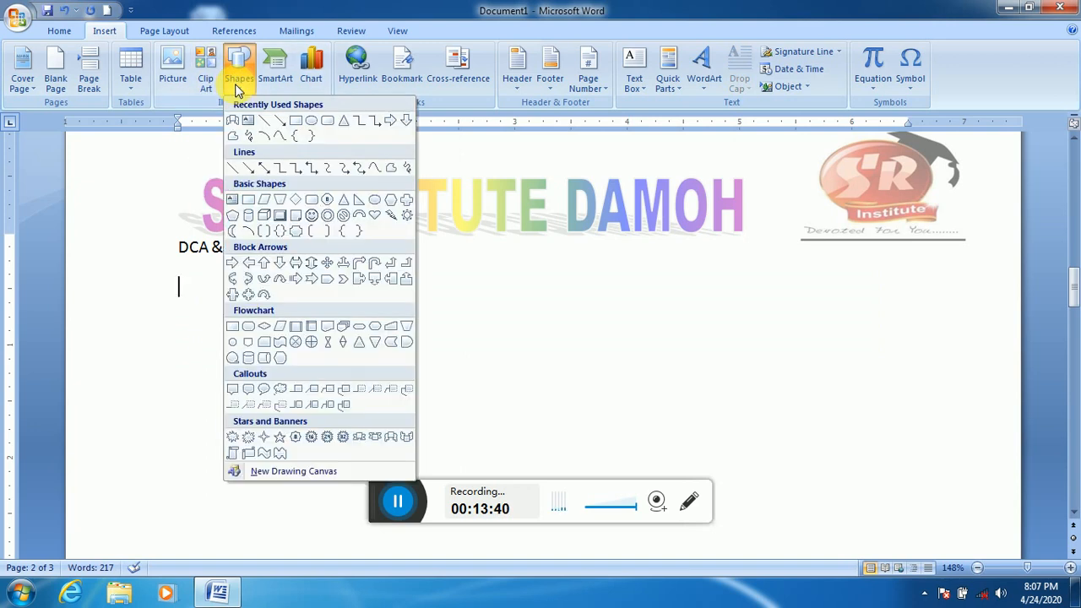
{"action": "left_click", "coordinate": [280, 71]}
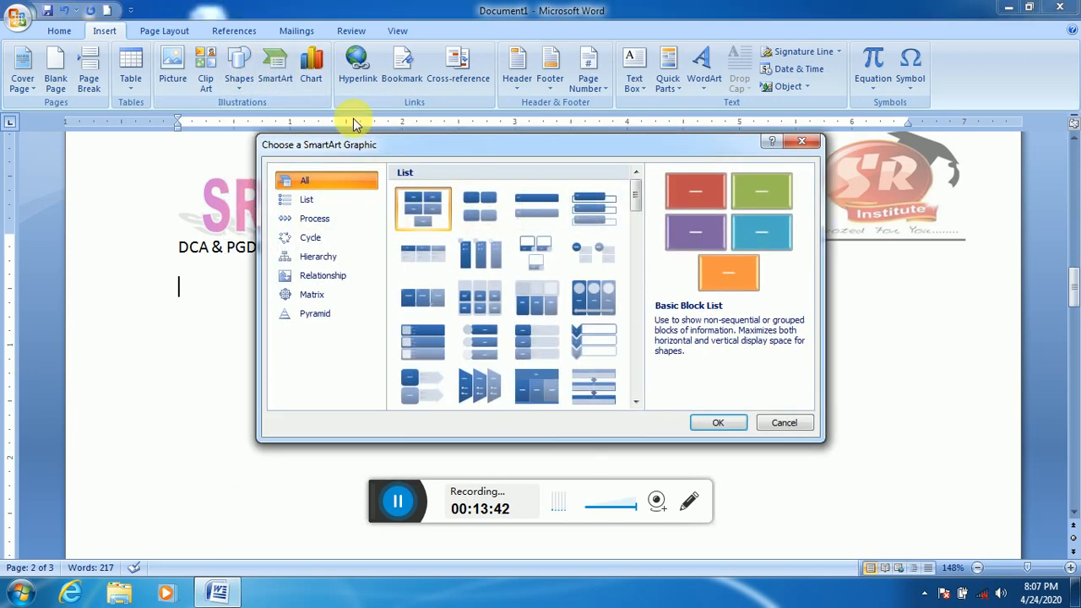
{"action": "left_click", "coordinate": [493, 377]}
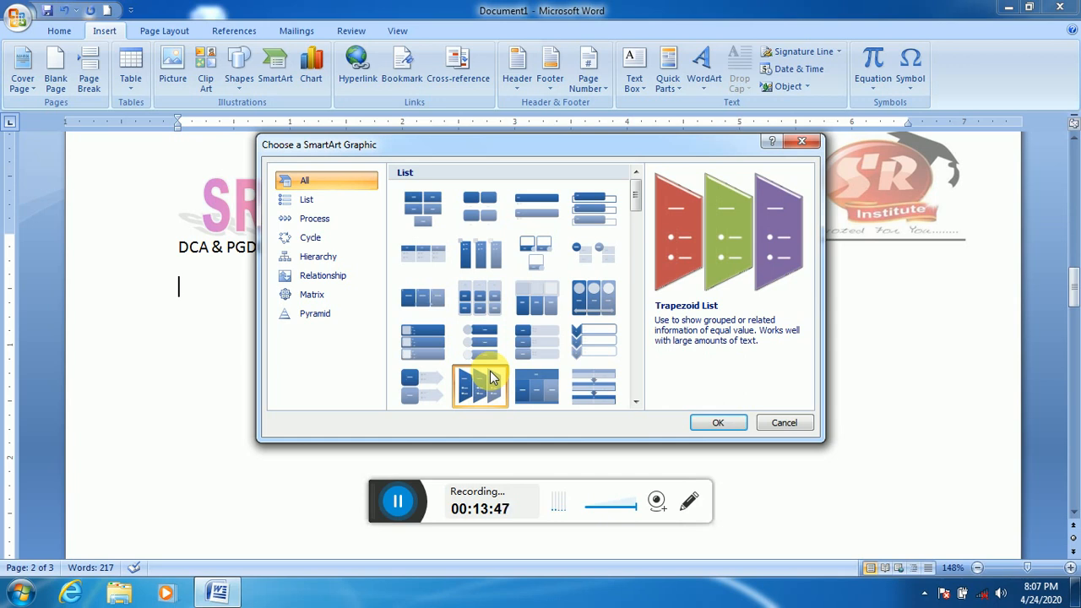
{"action": "double_click", "coordinate": [493, 378]}
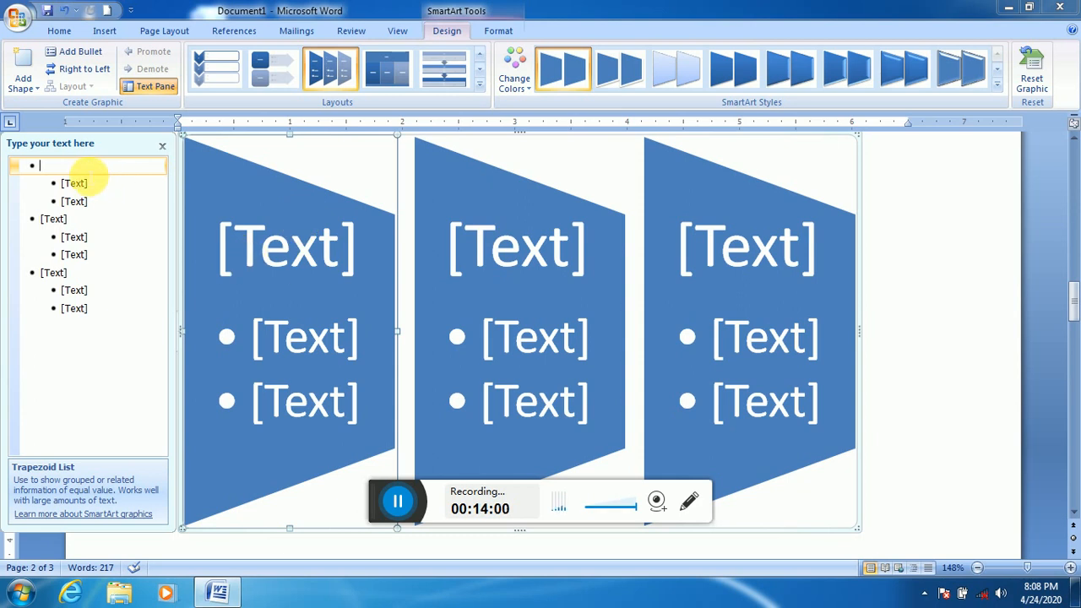
- Label the first trapezoid of the SmartArt SR and fill its two bullets with DCA and PGDCA
{"action": "type", "text": "DC"}
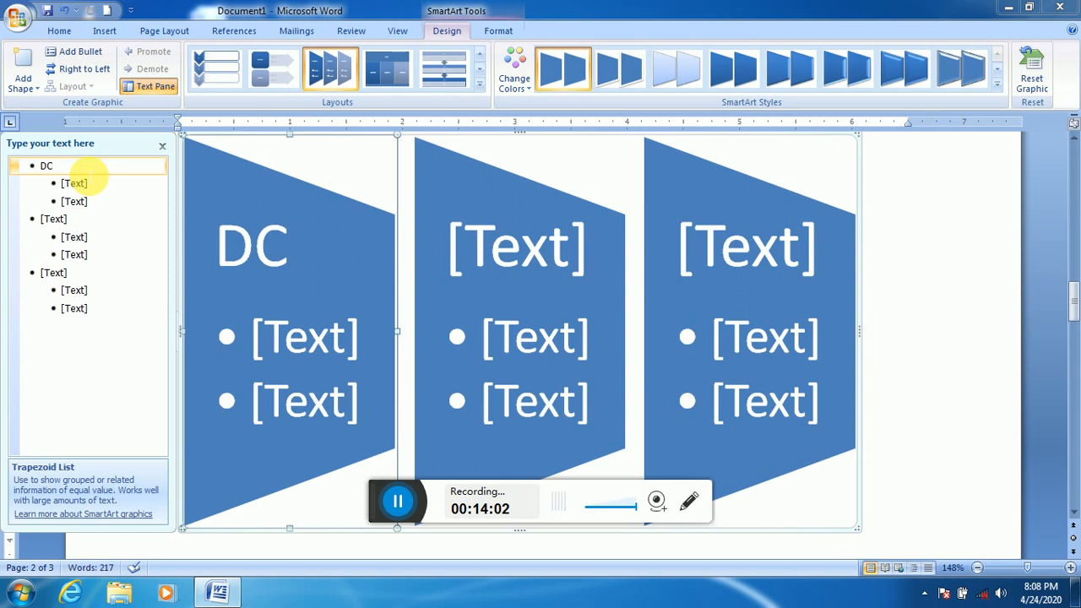
{"action": "key", "text": "BackSpace"}
{"action": "key", "text": "BackSpace"}
{"action": "type", "text": "SR"}
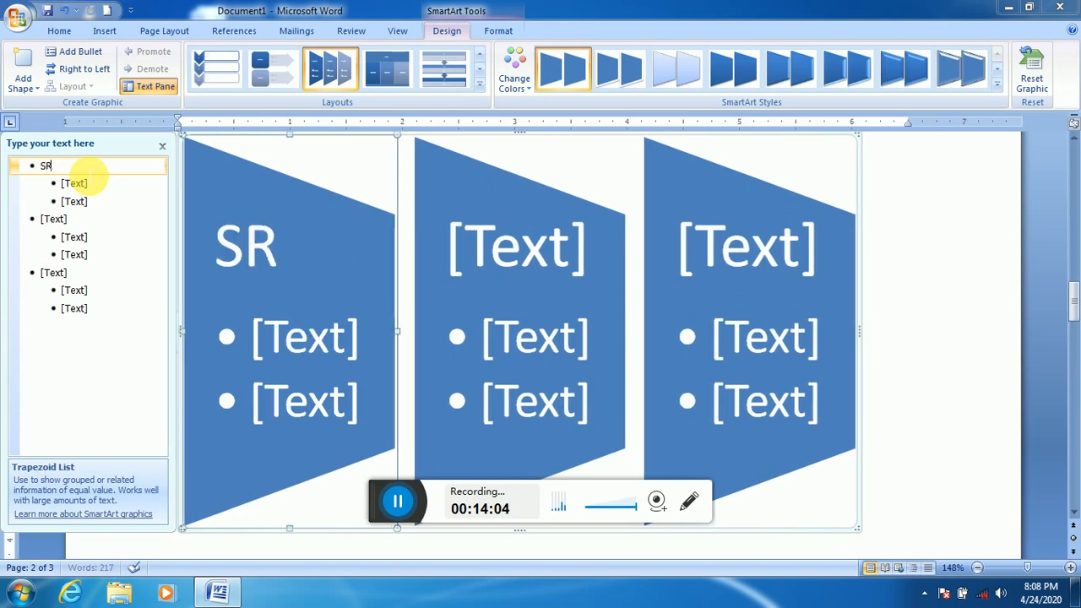
{"action": "left_click", "coordinate": [83, 184]}
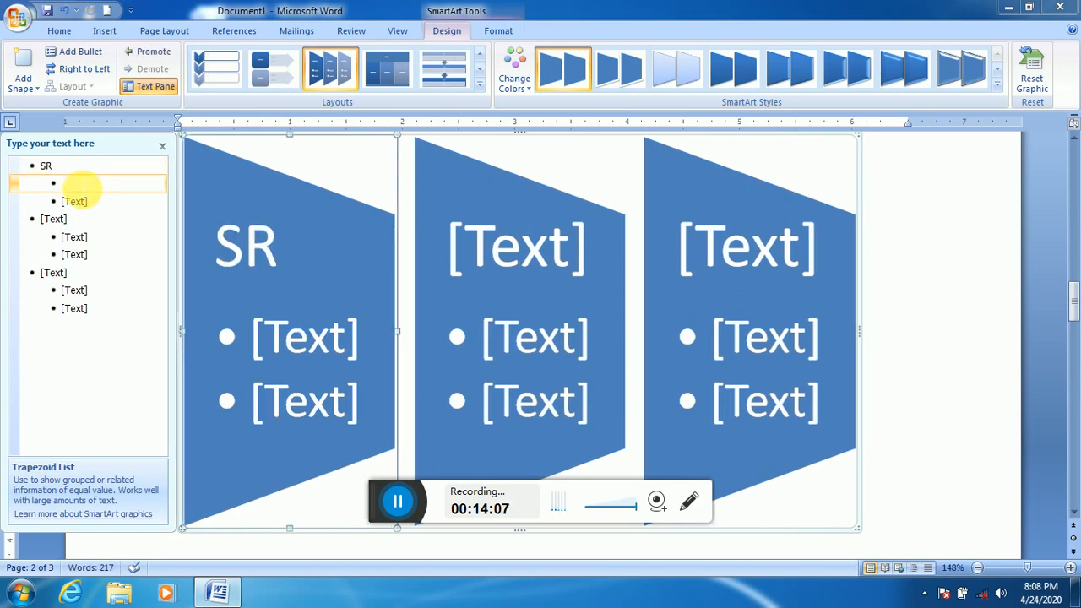
{"action": "type", "text": "DCA"}
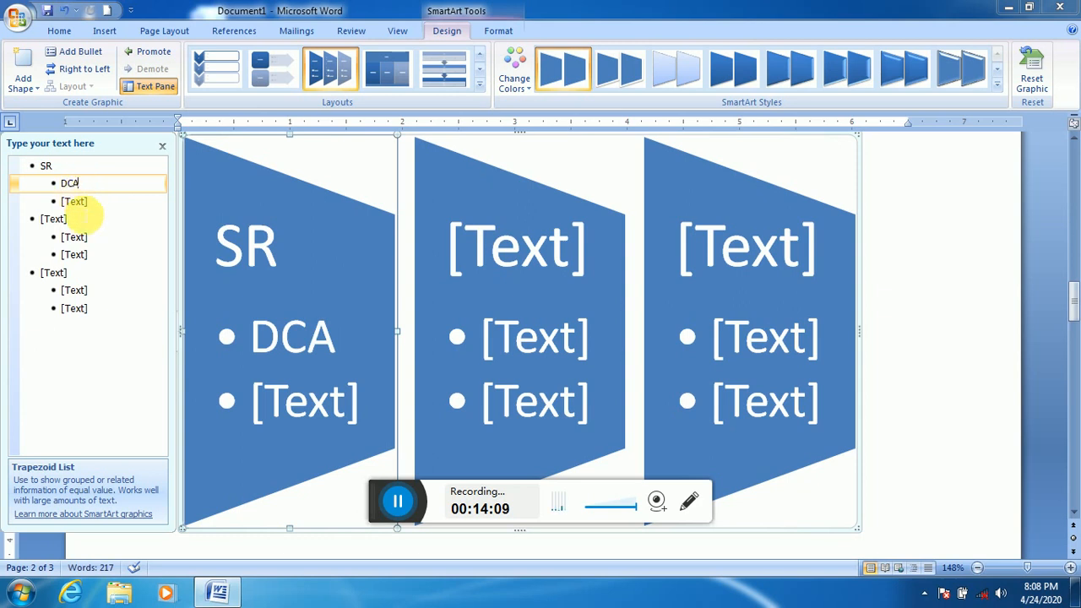
{"action": "left_click", "coordinate": [81, 204]}
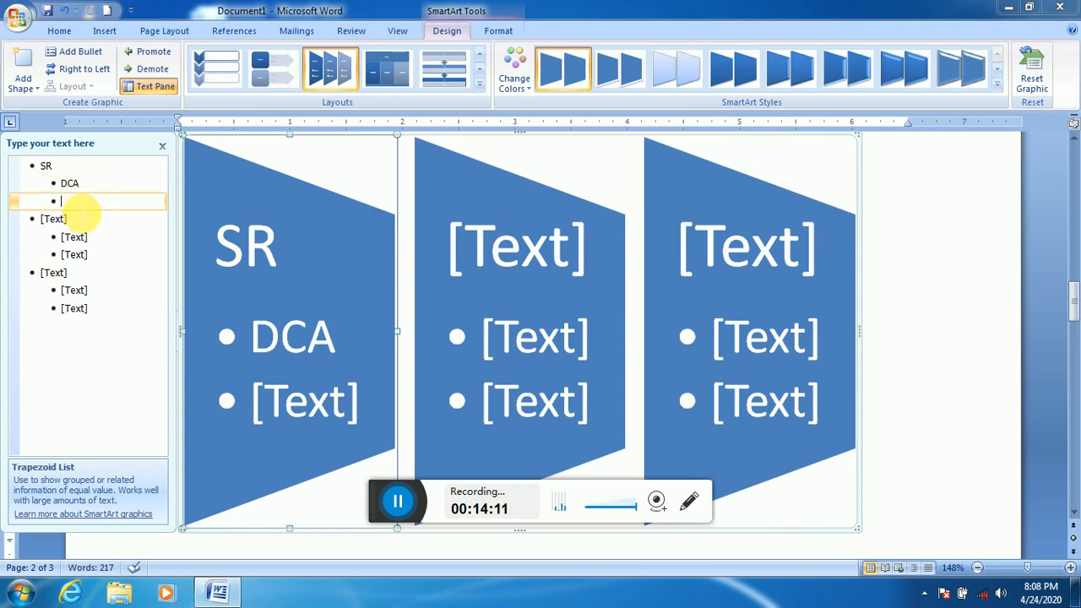
{"action": "type", "text": "PGDCA"}
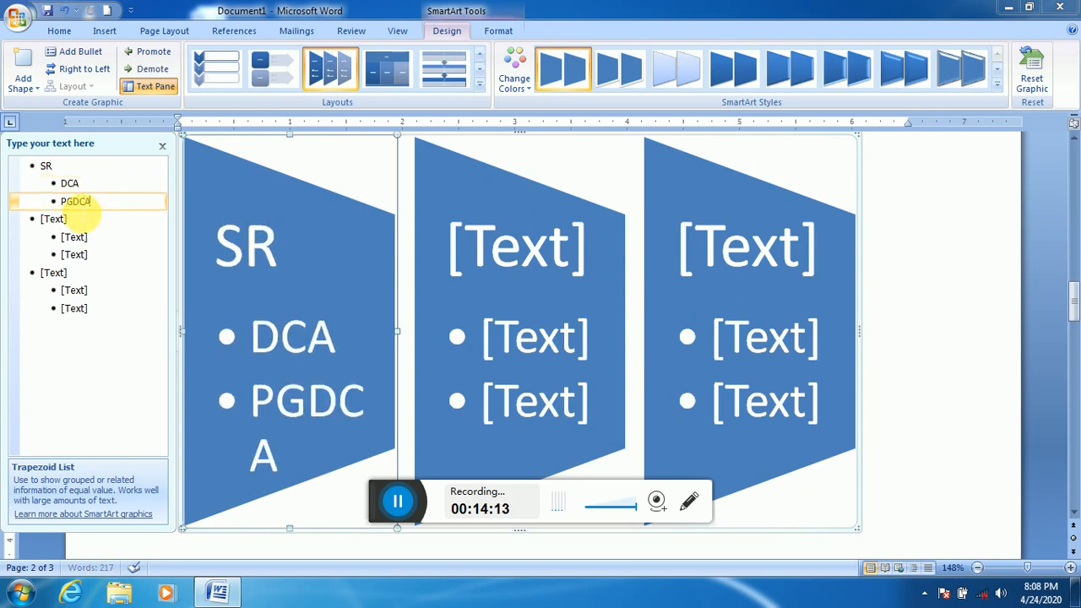
- Enter DCA as the heading of the second trapezoid and PGDCA as the heading of the third
{"action": "left_click", "coordinate": [61, 223]}
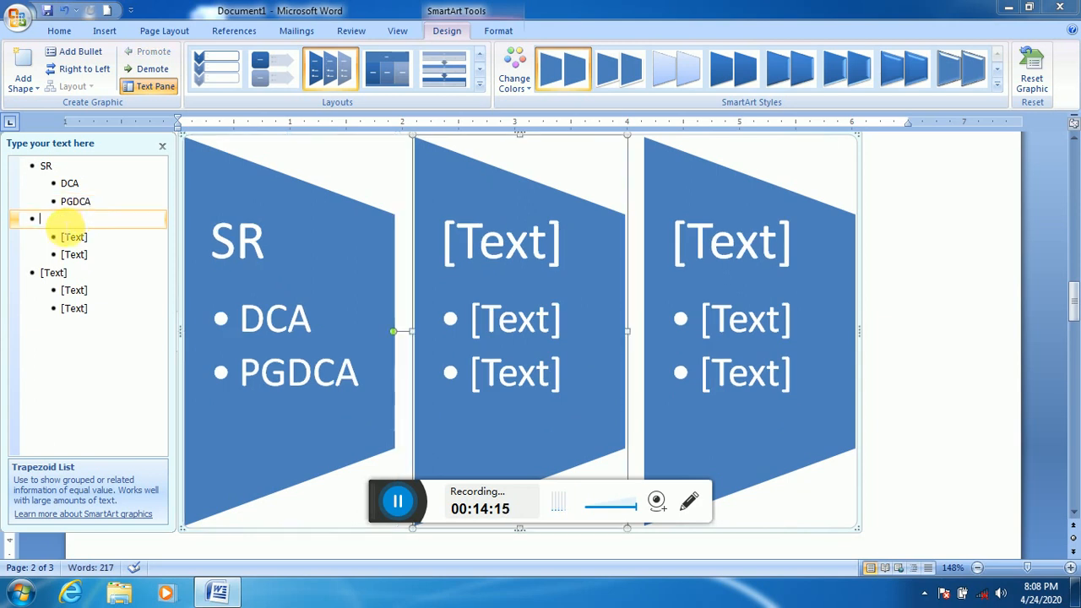
{"action": "type", "text": "DCA"}
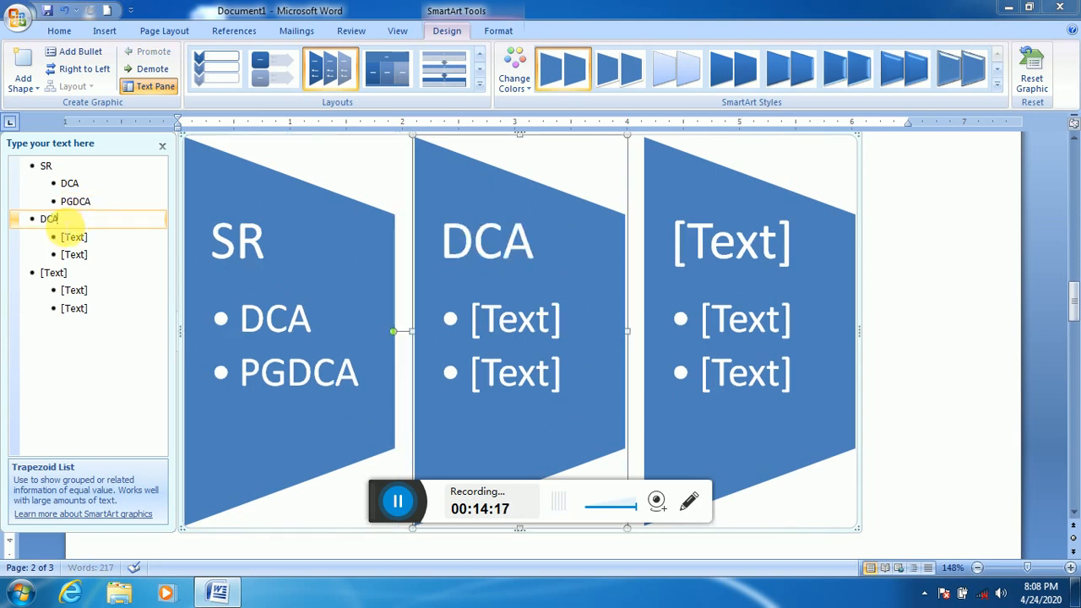
{"action": "left_click", "coordinate": [56, 272]}
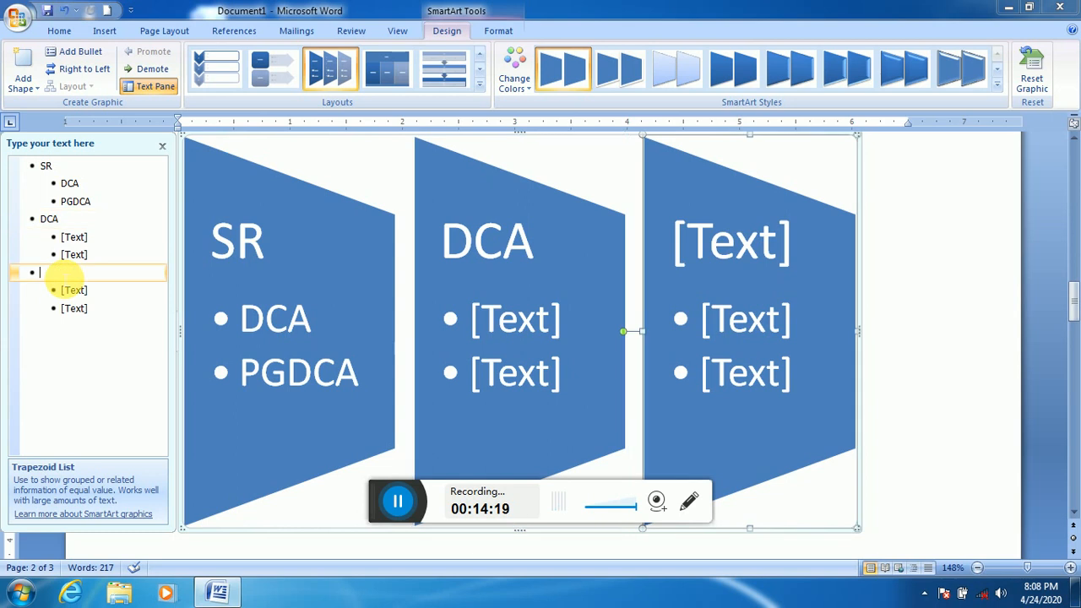
{"action": "type", "text": "PGD"}
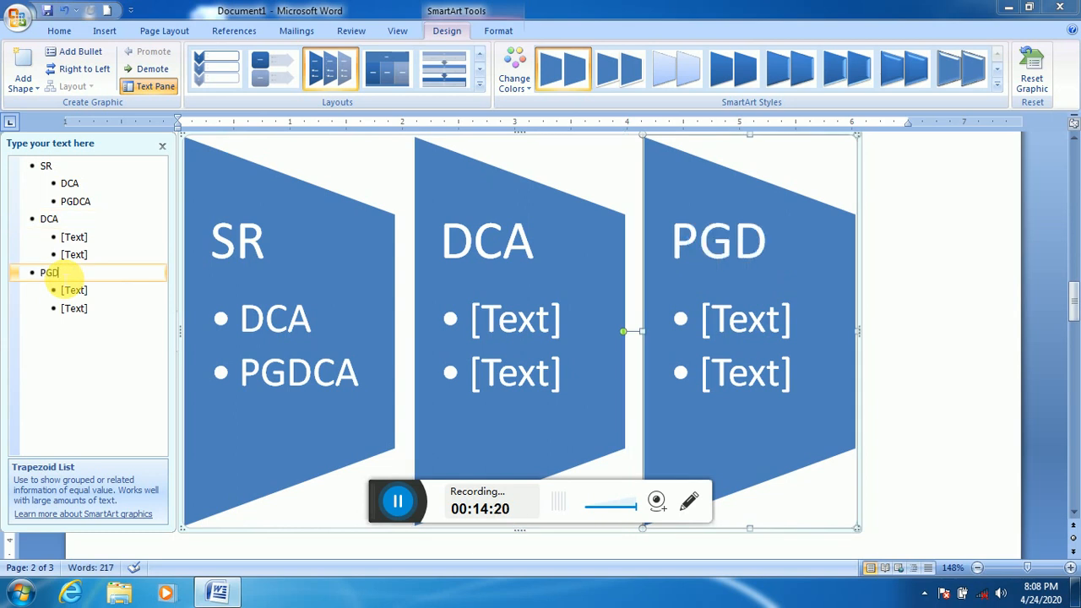
{"action": "type", "text": "CA"}
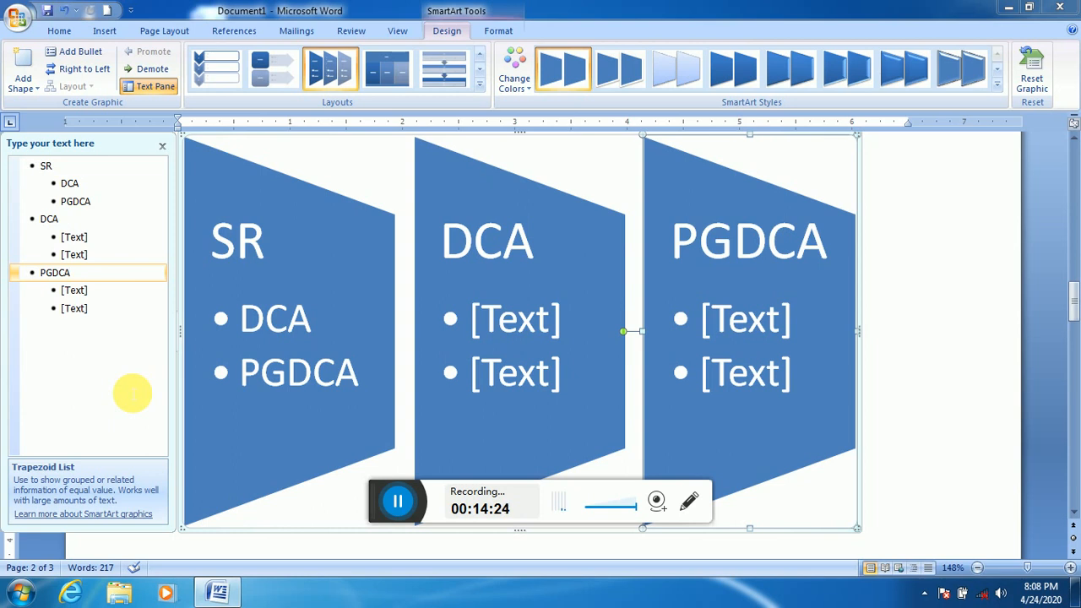
- Change the SmartArt graphic's layout from Trapezoid List to Table List
{"action": "left_click", "coordinate": [479, 84]}
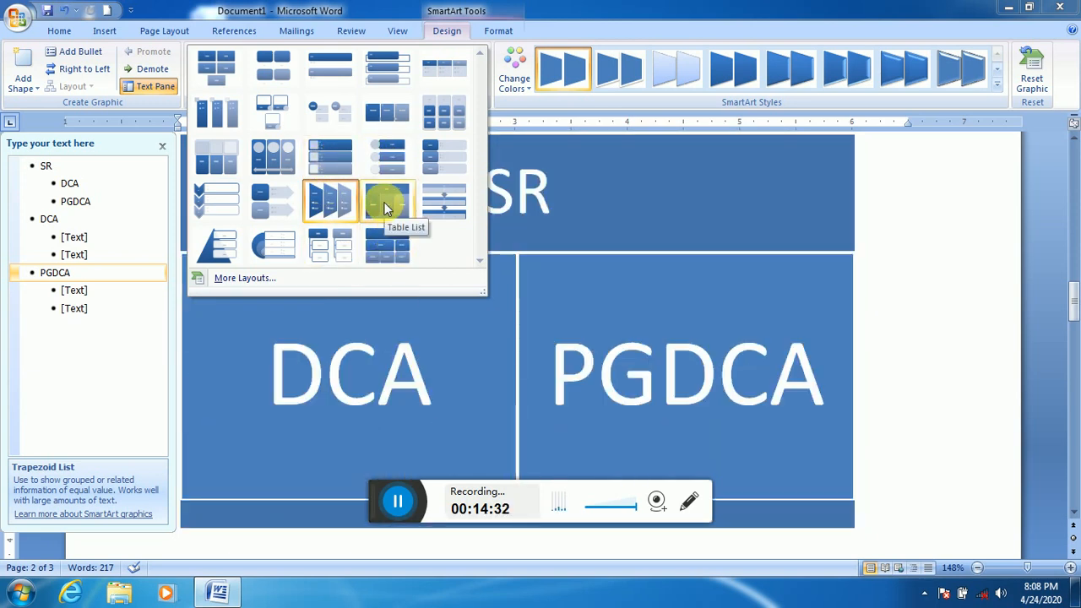
{"action": "left_click", "coordinate": [391, 209]}
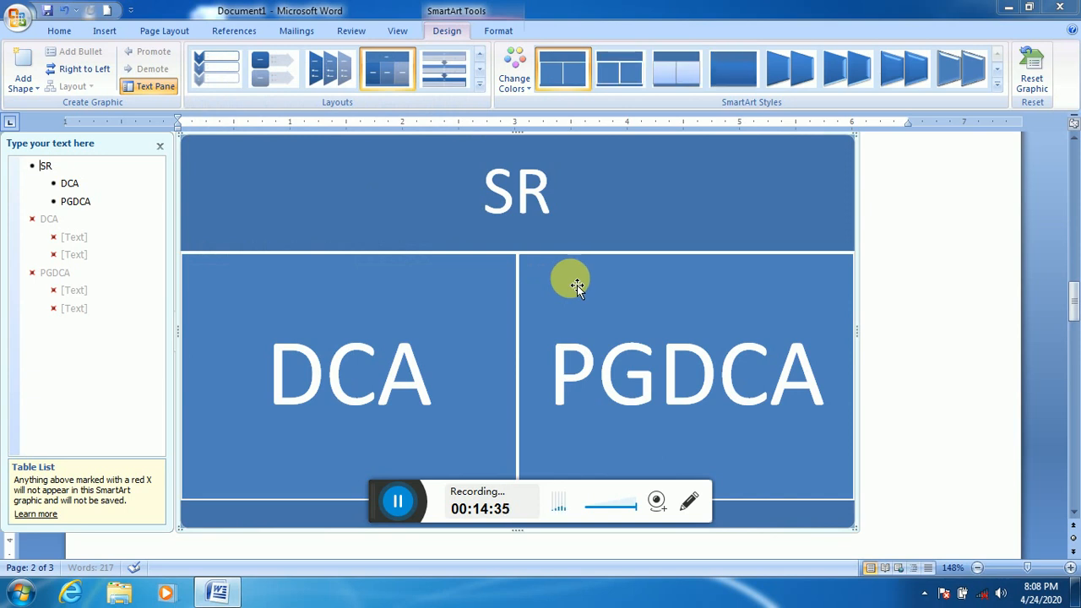
{"action": "key", "text": "Down"}
{"action": "key", "text": "Down"}
{"action": "key", "text": "Down"}
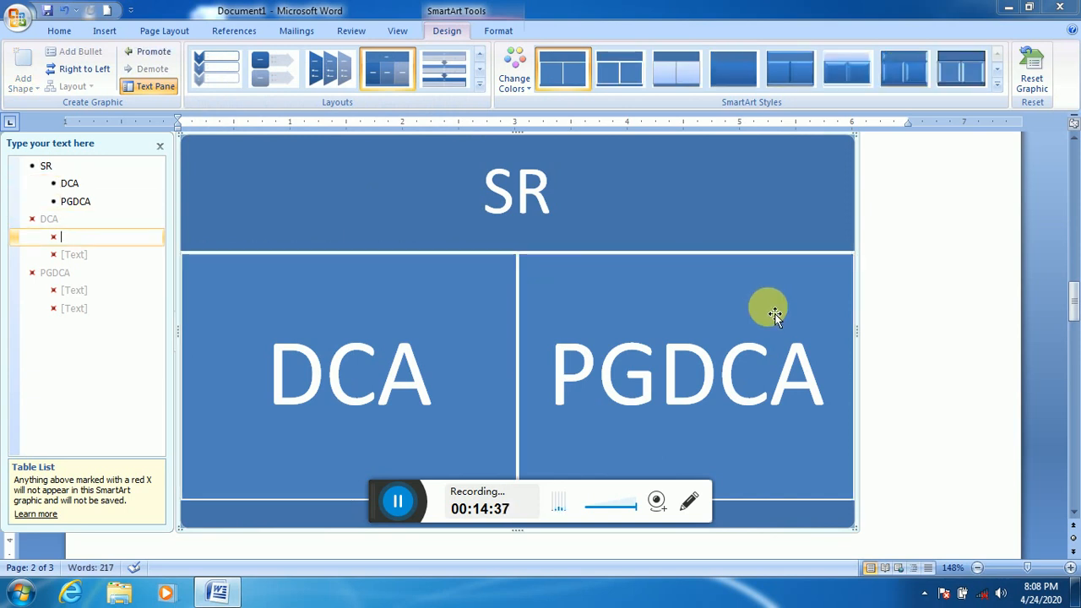
{"action": "left_click_drag", "start_coordinate": [1071, 302], "coordinate": [1072, 325]}
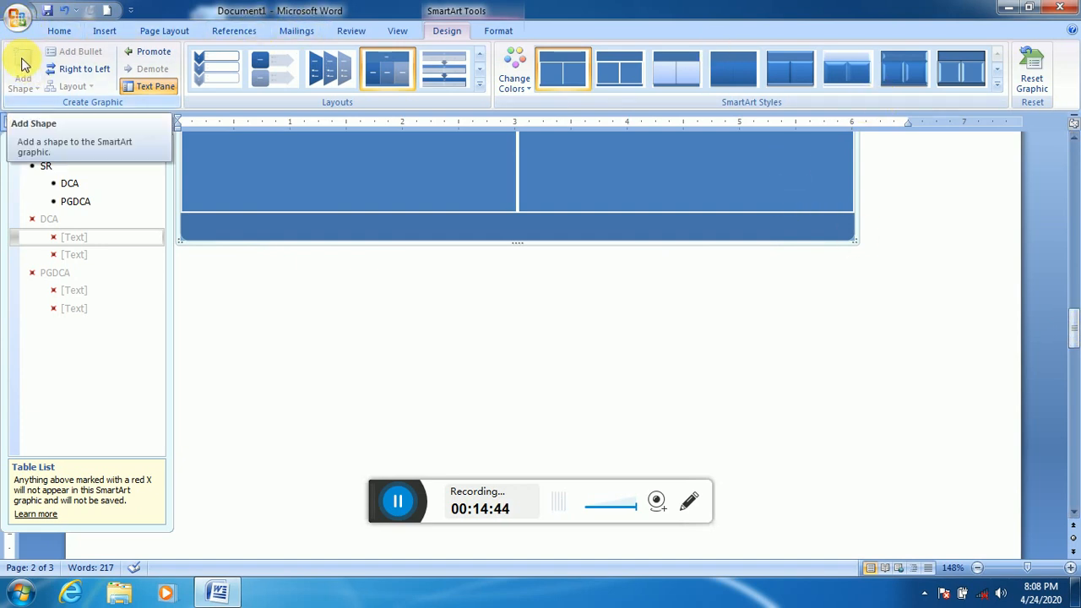
- Undo the layout change, the text entries and the insertion of the SmartArt graphic, keeping the body paragraph deleted
{"action": "key", "text": "ctrl+z"}
{"action": "key", "text": "ctrl+z"}
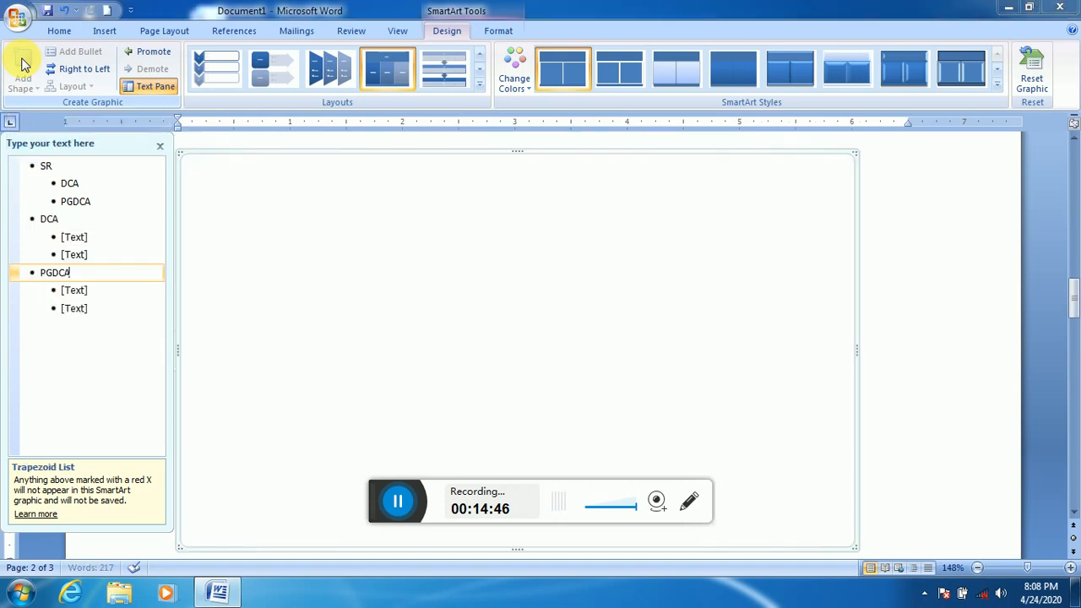
{"action": "key", "text": "ctrl+z"}
{"action": "key", "text": "ctrl+z"}
{"action": "key", "text": "ctrl+z"}
{"action": "key", "text": "ctrl+z"}
{"action": "key", "text": "ctrl+z"}
{"action": "key", "text": "ctrl+z"}
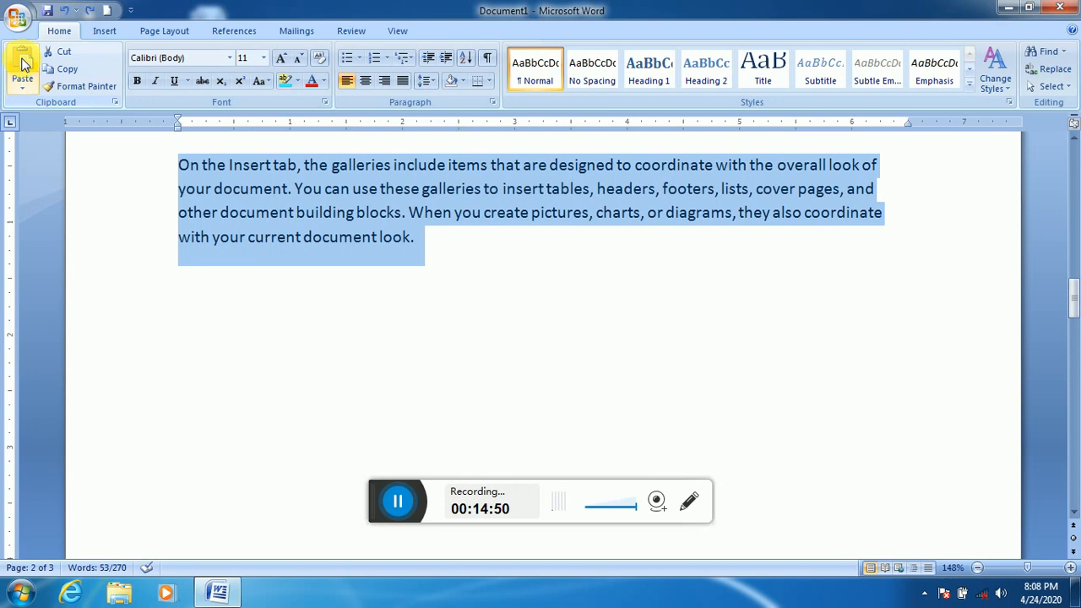
{"action": "key", "text": "ctrl+z"}
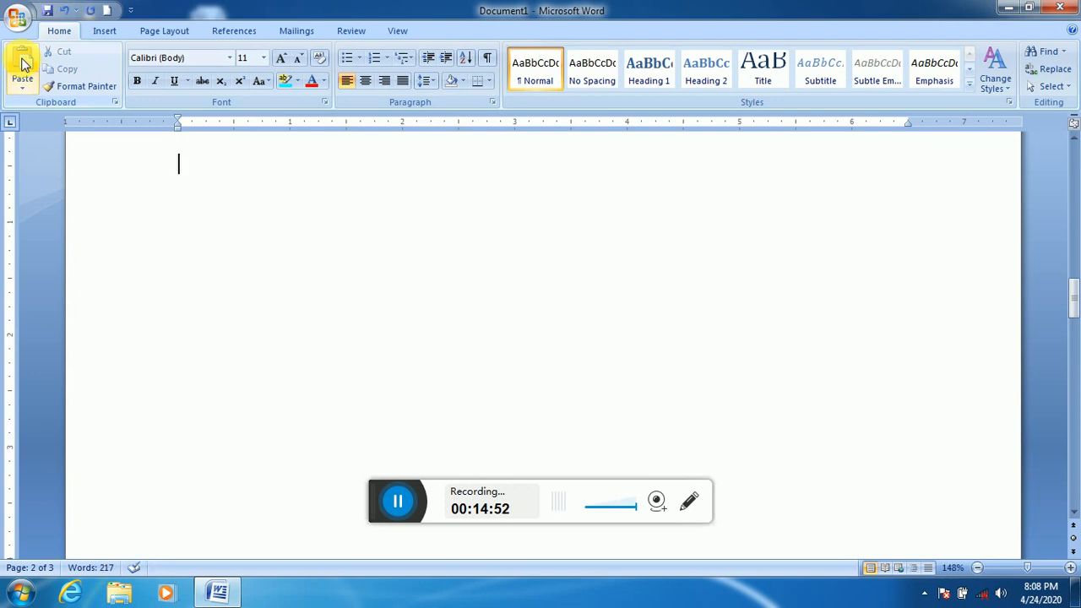
- Insert a stacked cylinder column chart on the empty line below DCA & PGDCA NOTES
{"action": "key", "text": "Up"}
{"action": "key", "text": "Up"}
{"action": "key", "text": "Down"}
{"action": "key", "text": "Down"}
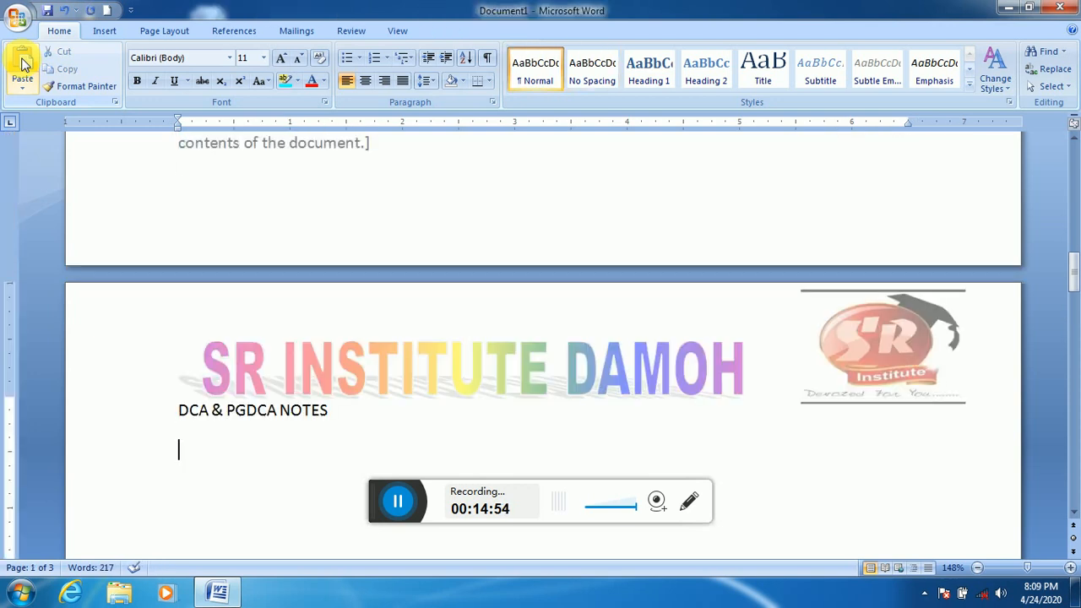
{"action": "left_click", "coordinate": [100, 33]}
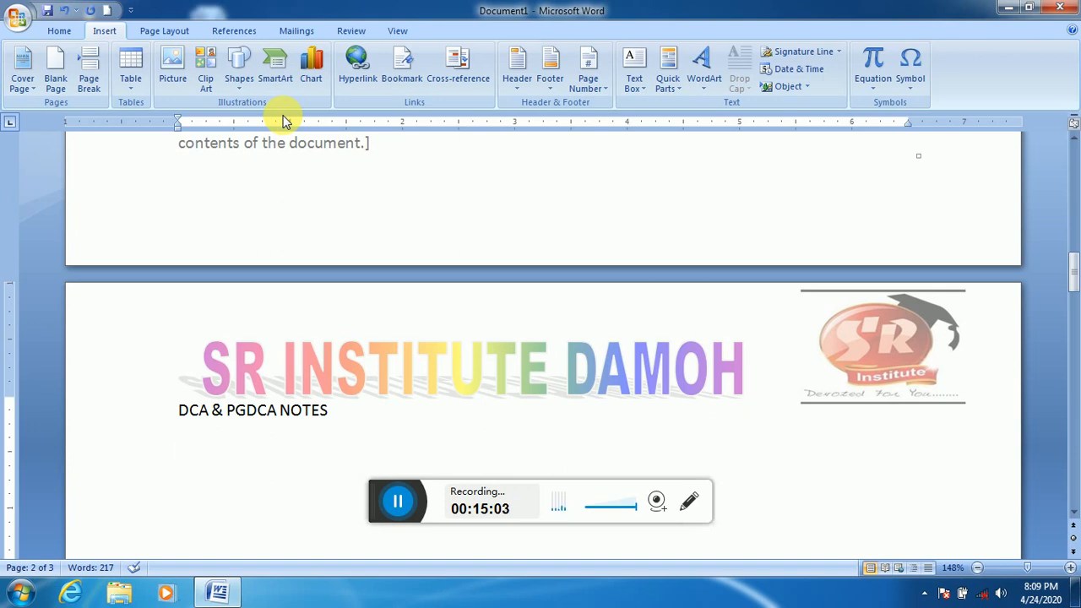
{"action": "left_click", "coordinate": [316, 70]}
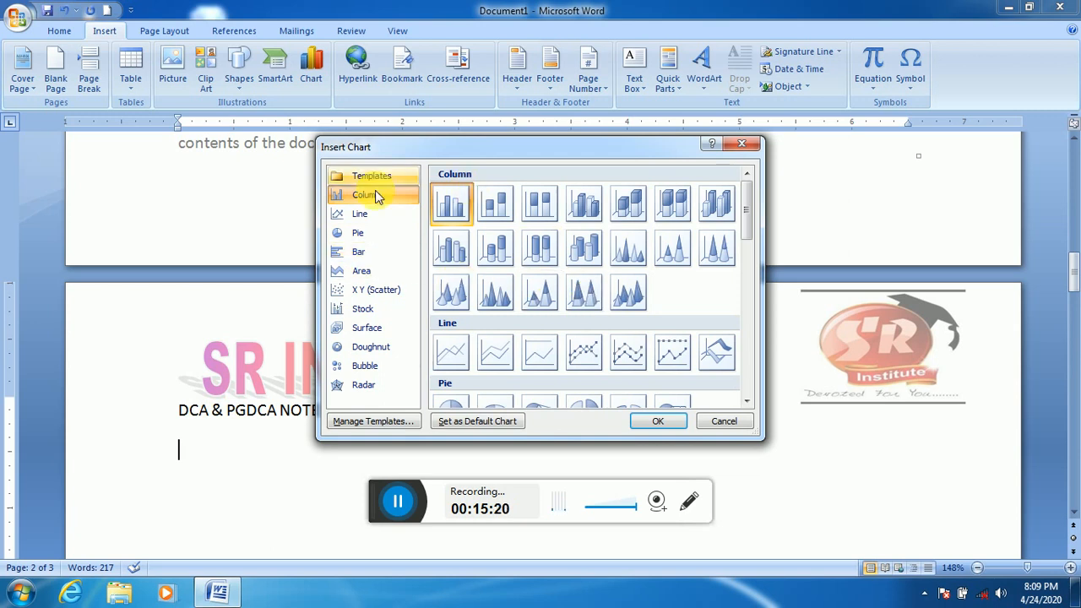
{"action": "left_click", "coordinate": [501, 251]}
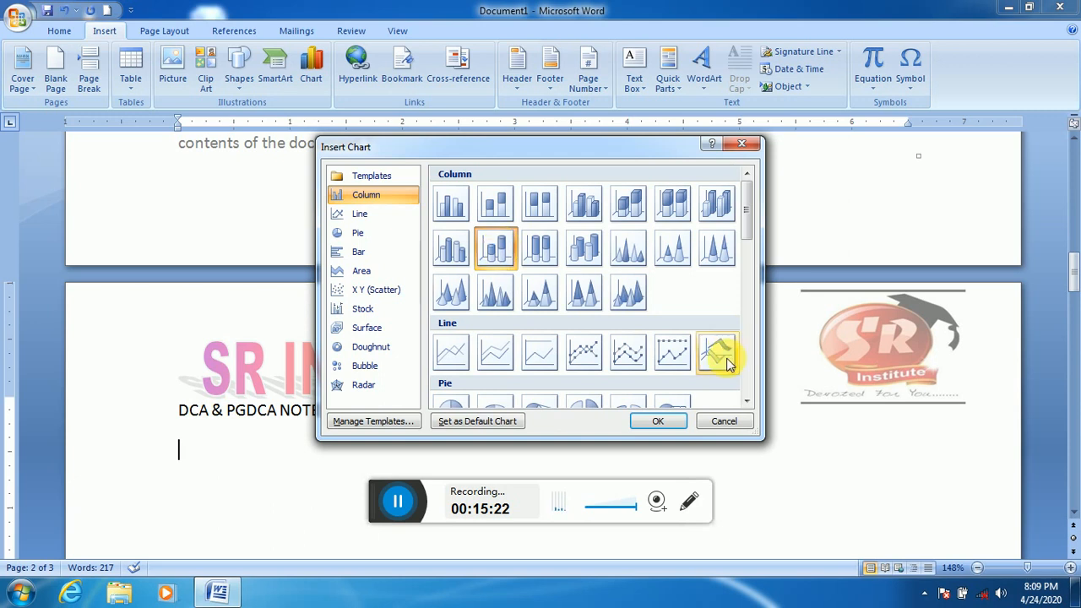
{"action": "left_click", "coordinate": [667, 419]}
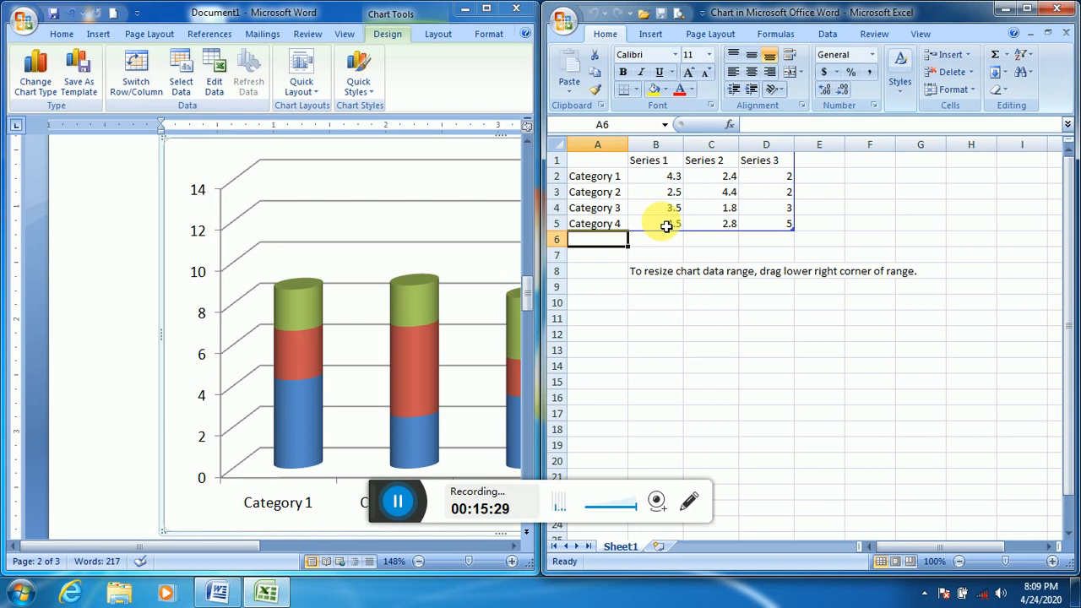
- Shrink the chart by its lower corner to roughly 40% of its inserted height
{"action": "left_click", "coordinate": [163, 532]}
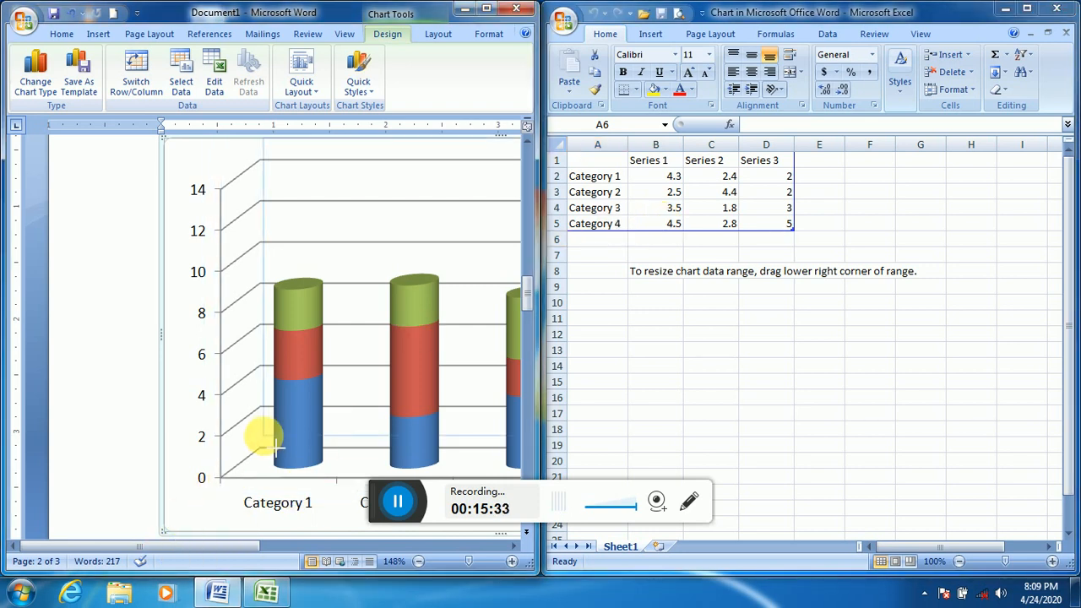
{"action": "left_click_drag", "start_coordinate": [262, 353], "coordinate": [267, 357]}
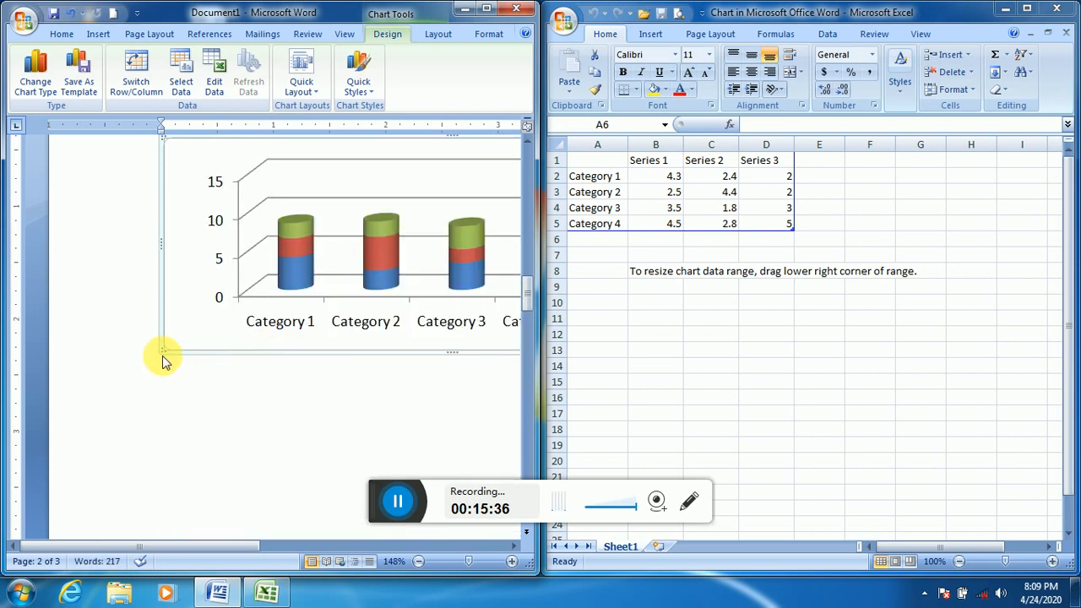
{"action": "left_click_drag", "start_coordinate": [164, 349], "coordinate": [327, 264]}
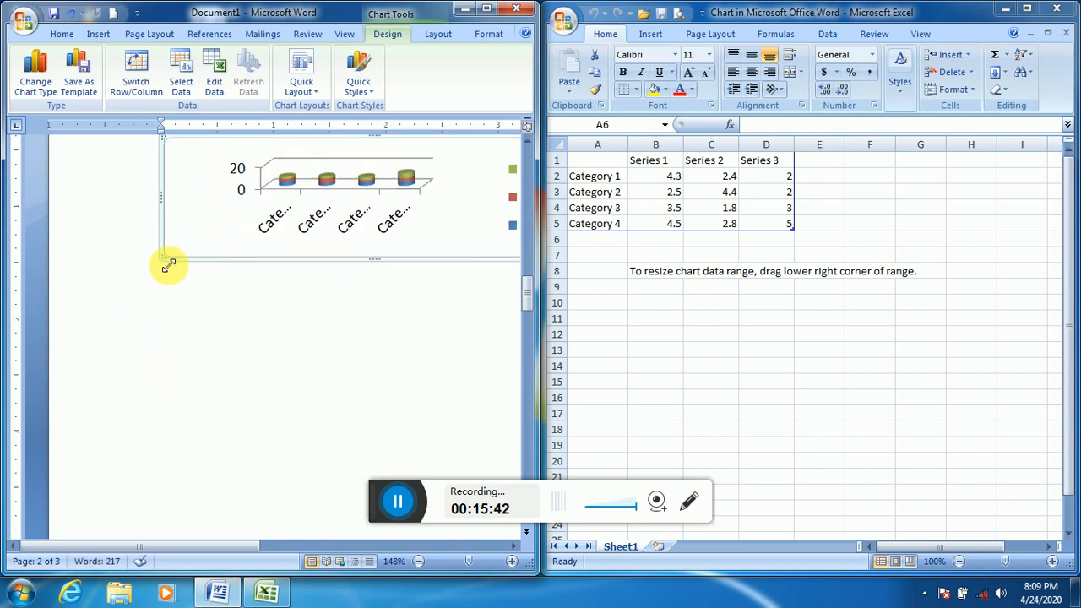
{"action": "left_click_drag", "start_coordinate": [168, 266], "coordinate": [152, 289]}
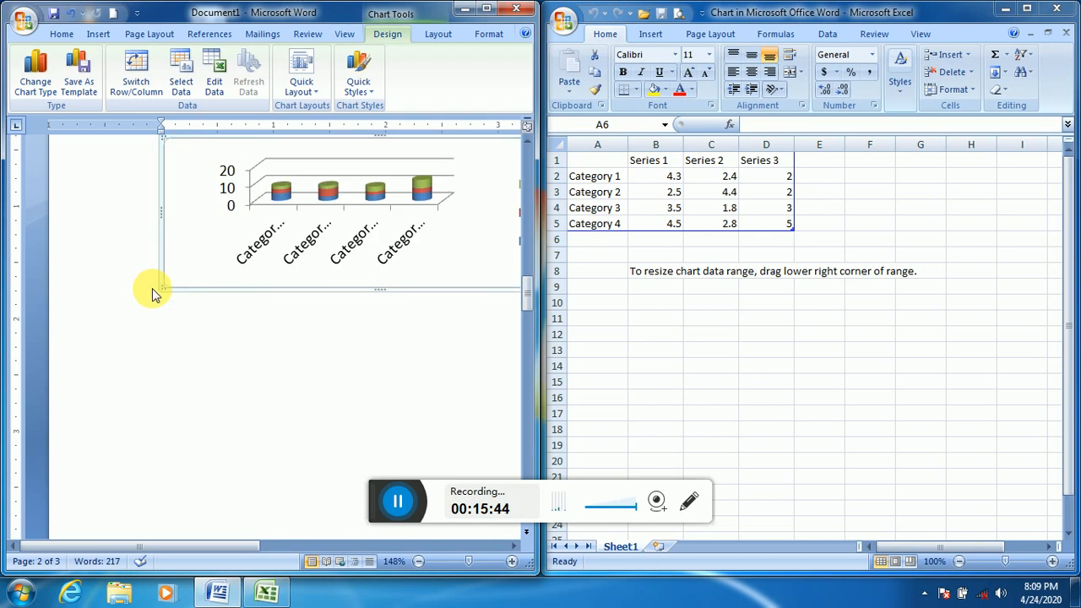
- Enter FC, MS WORD and MS ACCESS as the three series headings in B1 to D1 of the chart data and close the worksheet
{"action": "left_click", "coordinate": [671, 164]}
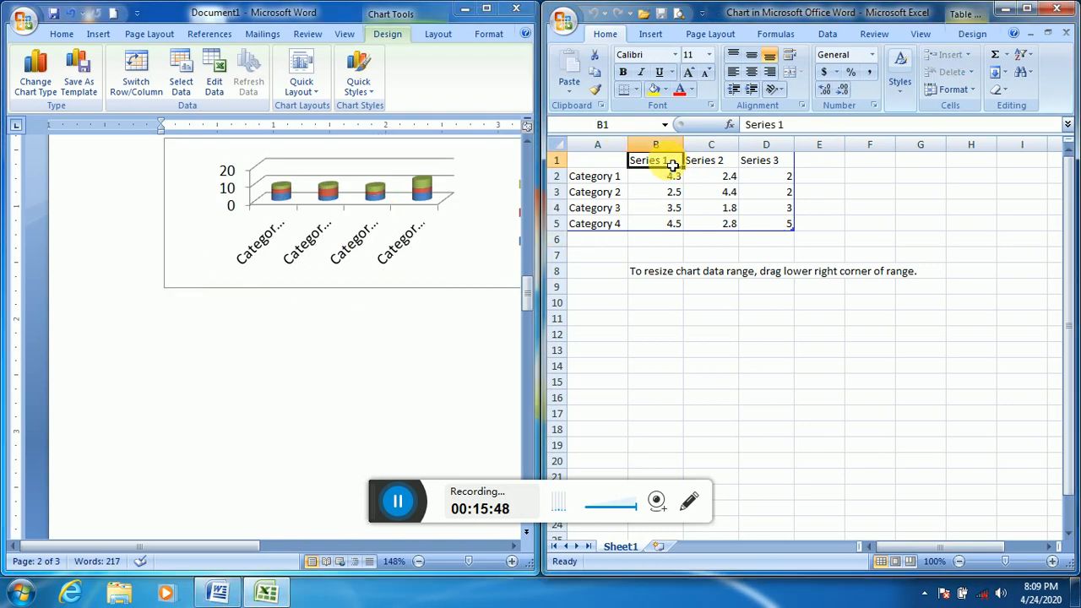
{"action": "key", "text": "BackSpace"}
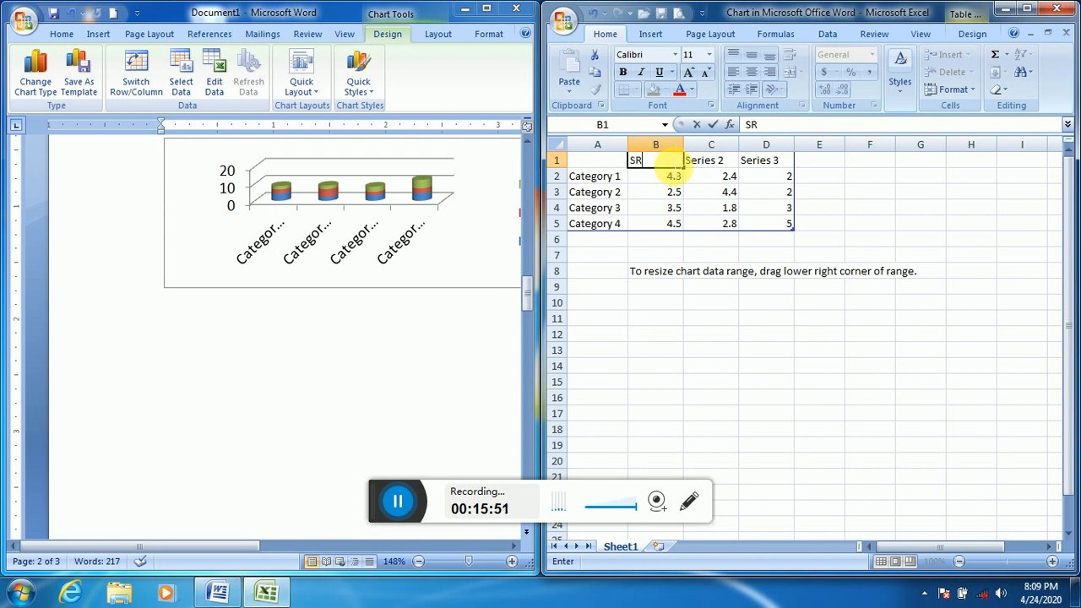
{"action": "left_click", "coordinate": [708, 165]}
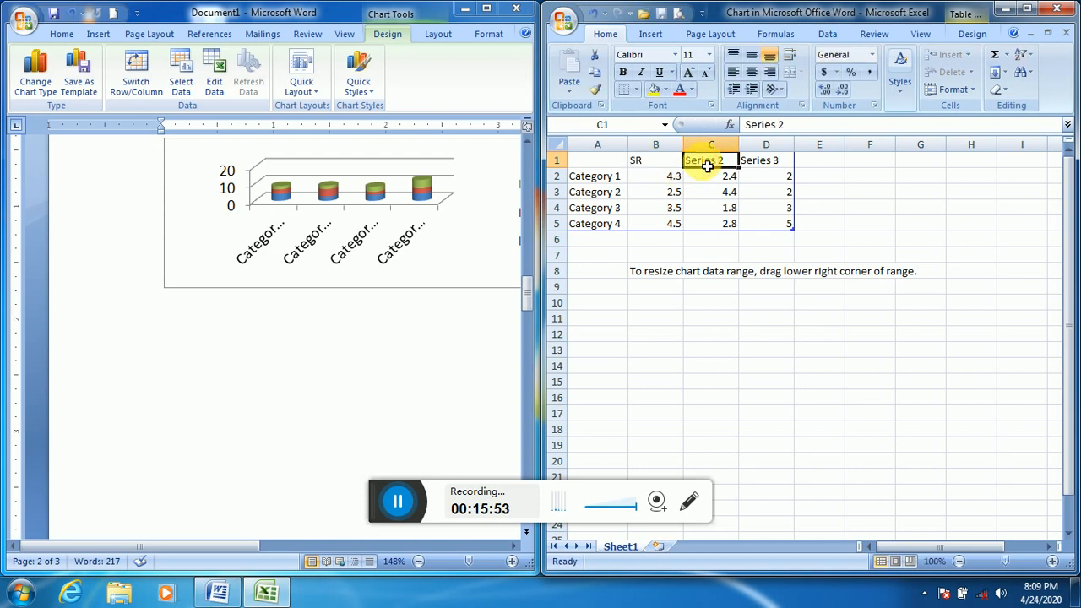
{"action": "left_click", "coordinate": [672, 167]}
{"action": "key", "text": "BackSpace"}
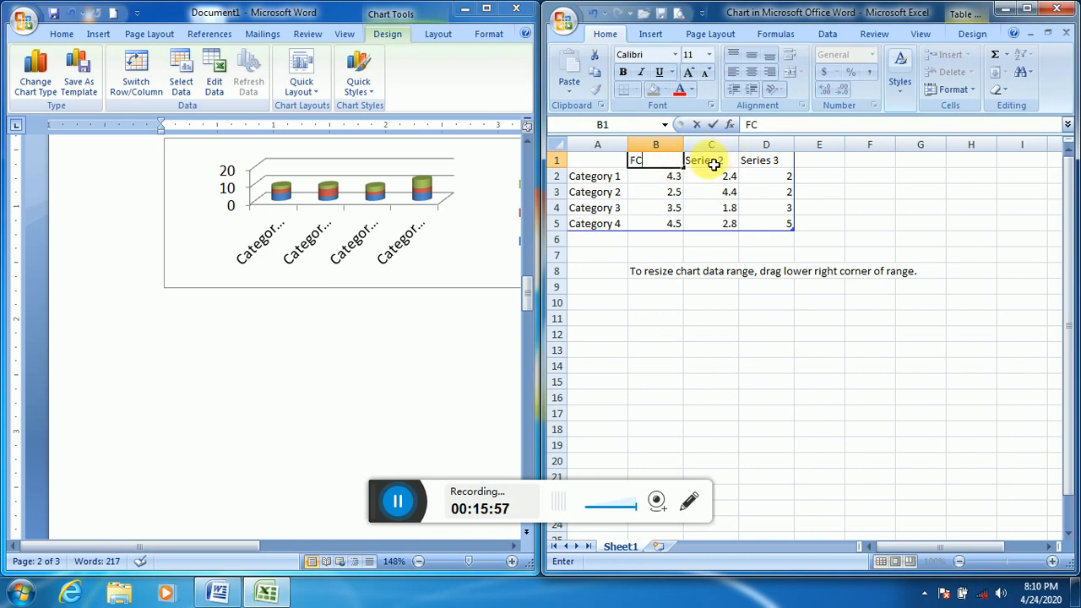
{"action": "left_click", "coordinate": [712, 163]}
{"action": "key", "text": "BackSpace"}
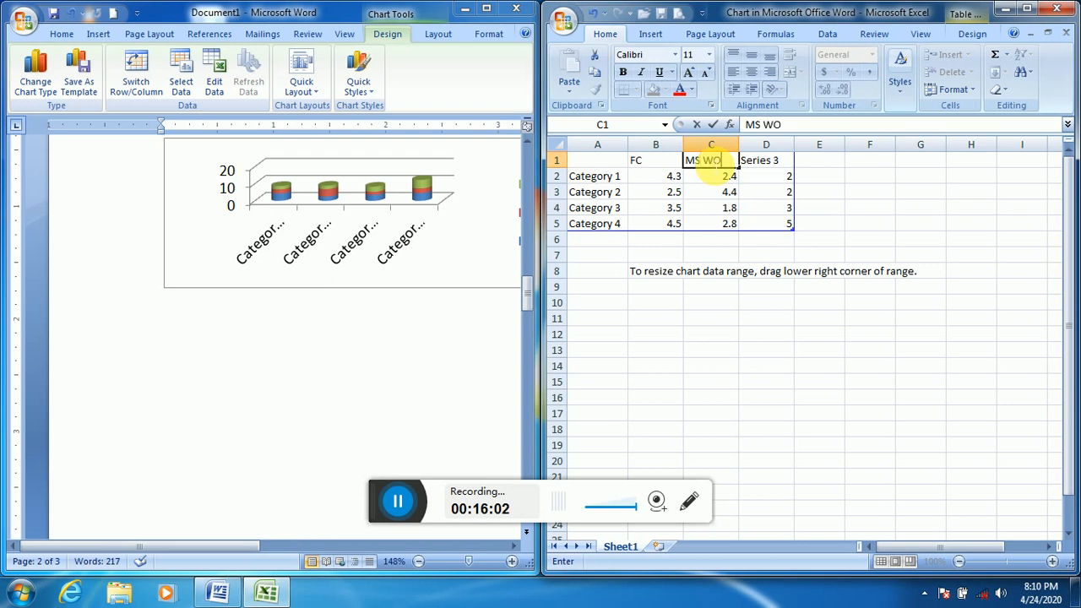
{"action": "left_click", "coordinate": [762, 165]}
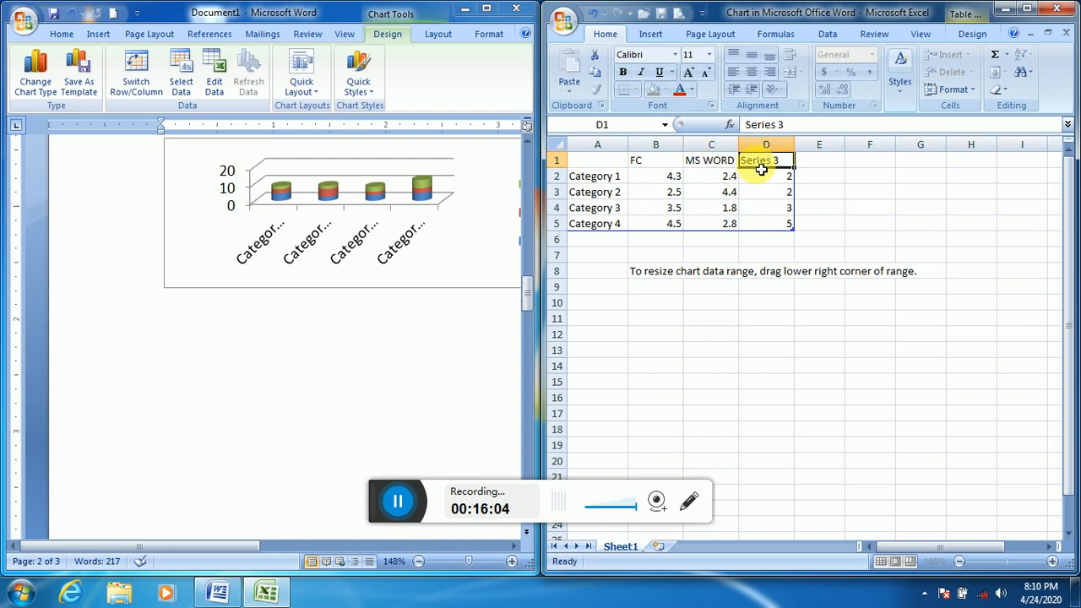
{"action": "key", "text": "BackSpace"}
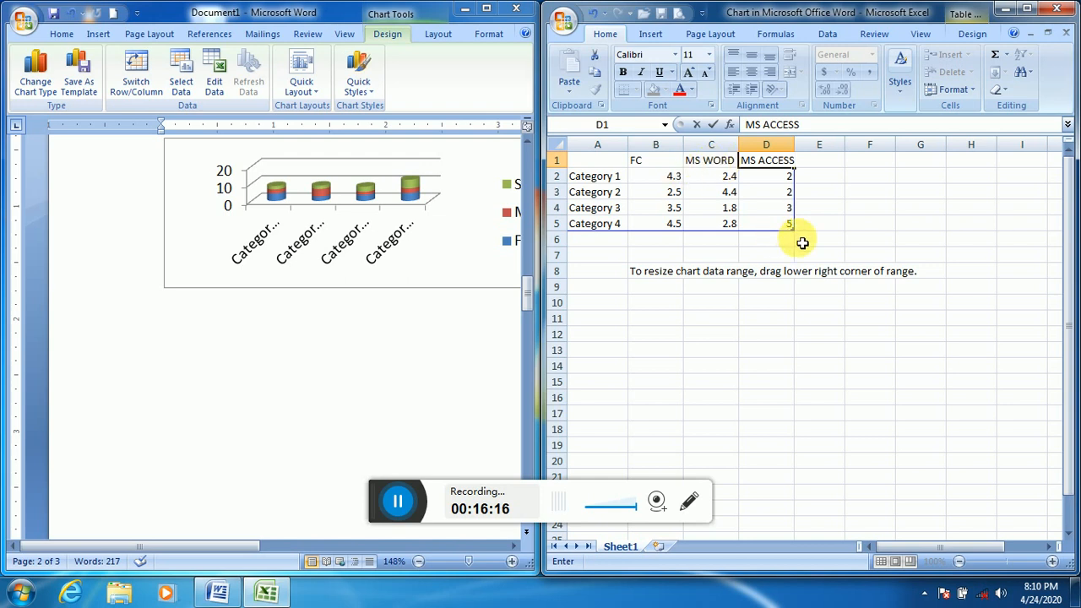
{"action": "left_click", "coordinate": [1057, 9]}
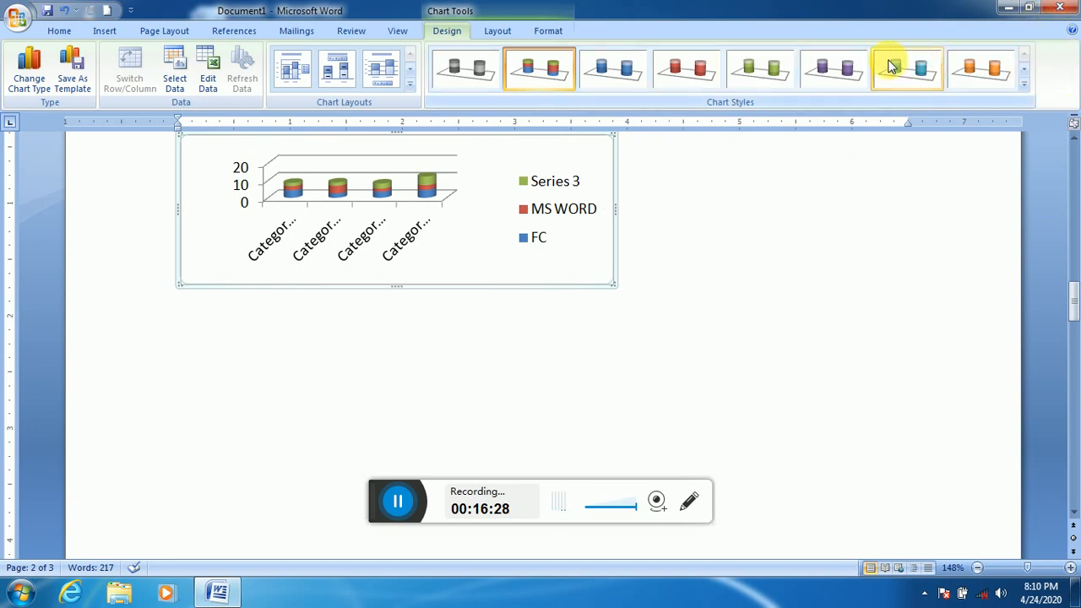
- Apply the green chart style with grey walls and floor to the cylinder chart
{"action": "left_click", "coordinate": [1024, 83]}
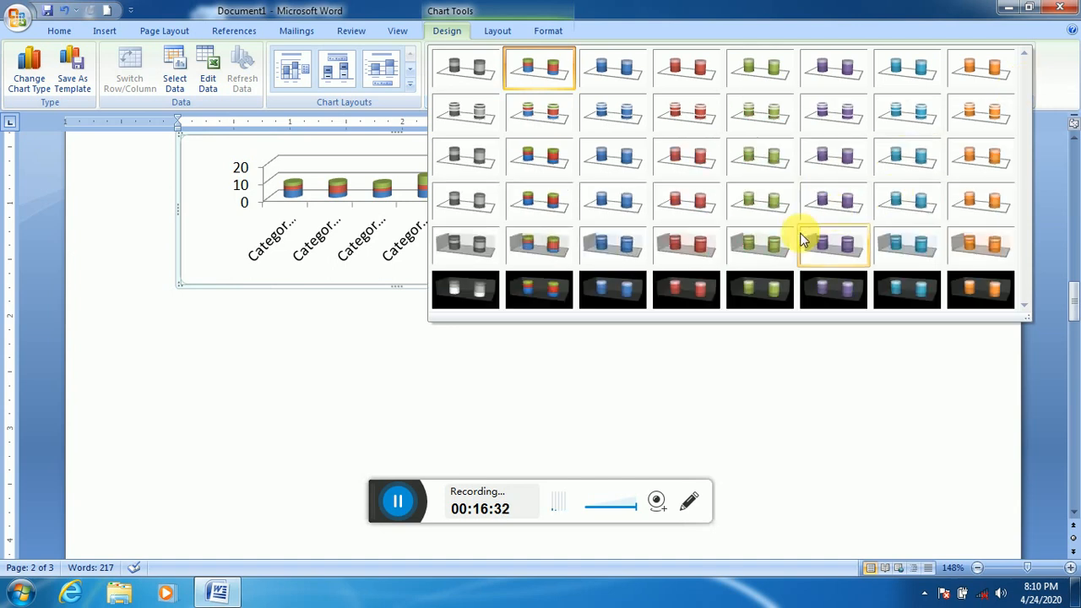
{"action": "left_click", "coordinate": [752, 247]}
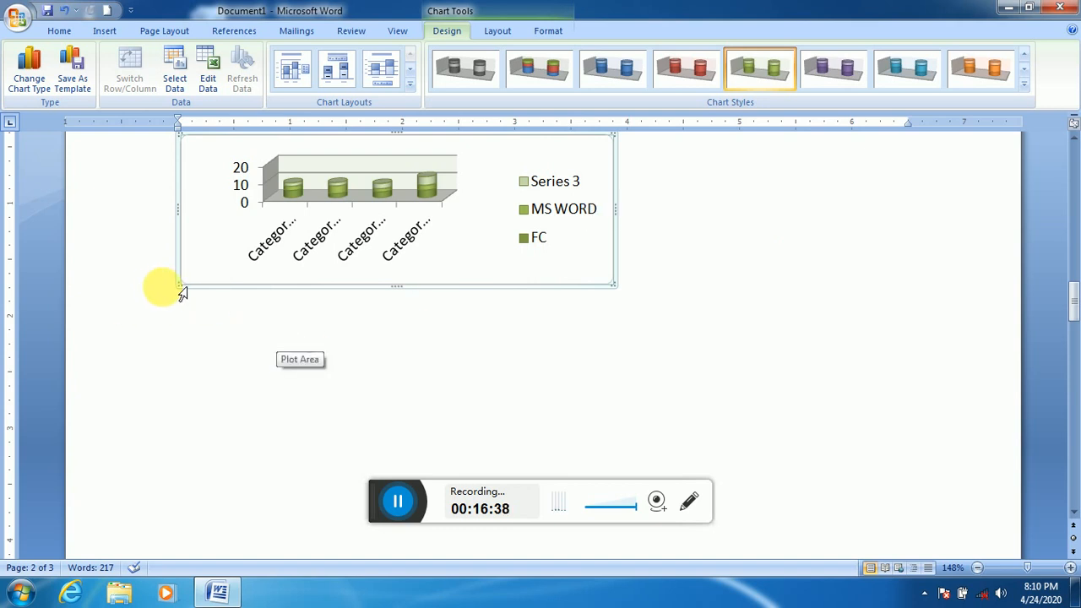
- Enlarge the chart to about 2.17" high and 4.18" wide
{"action": "left_click_drag", "start_coordinate": [181, 291], "coordinate": [145, 379]}
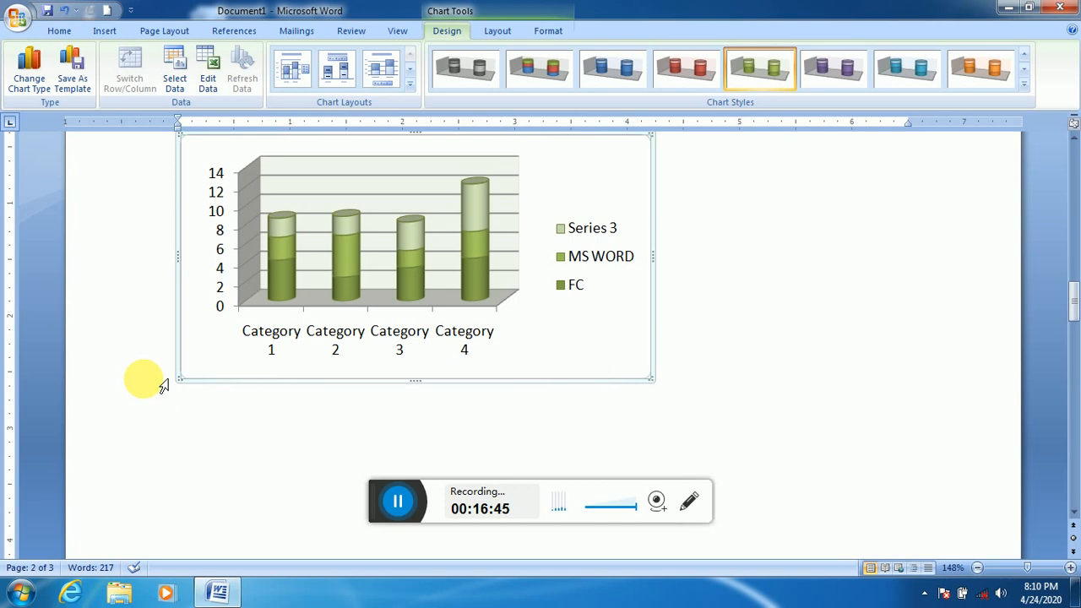
{"action": "left_click", "coordinate": [317, 235]}
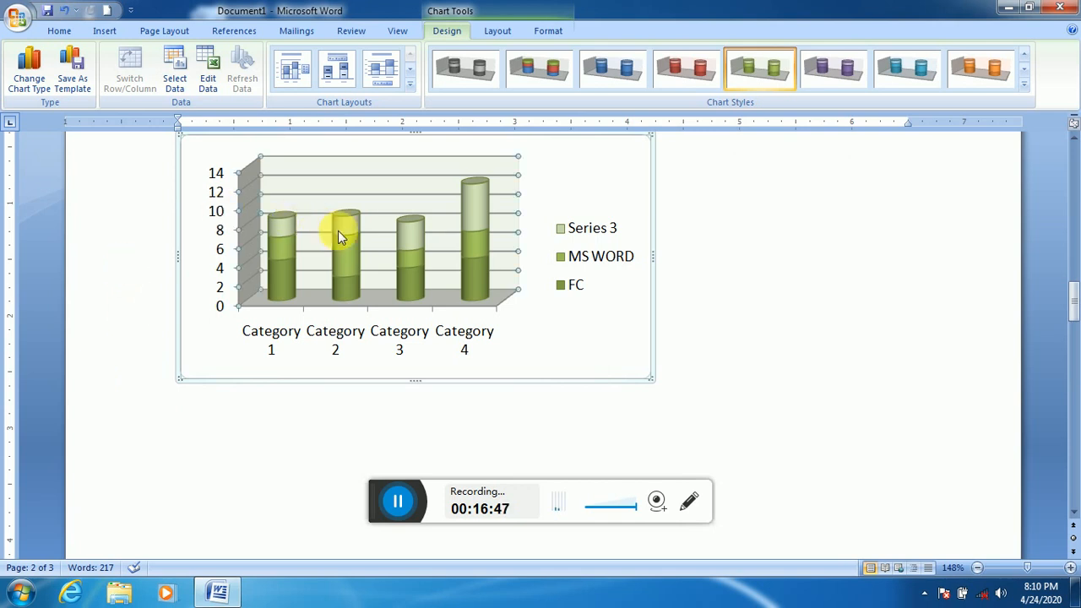
{"action": "left_click", "coordinate": [343, 235]}
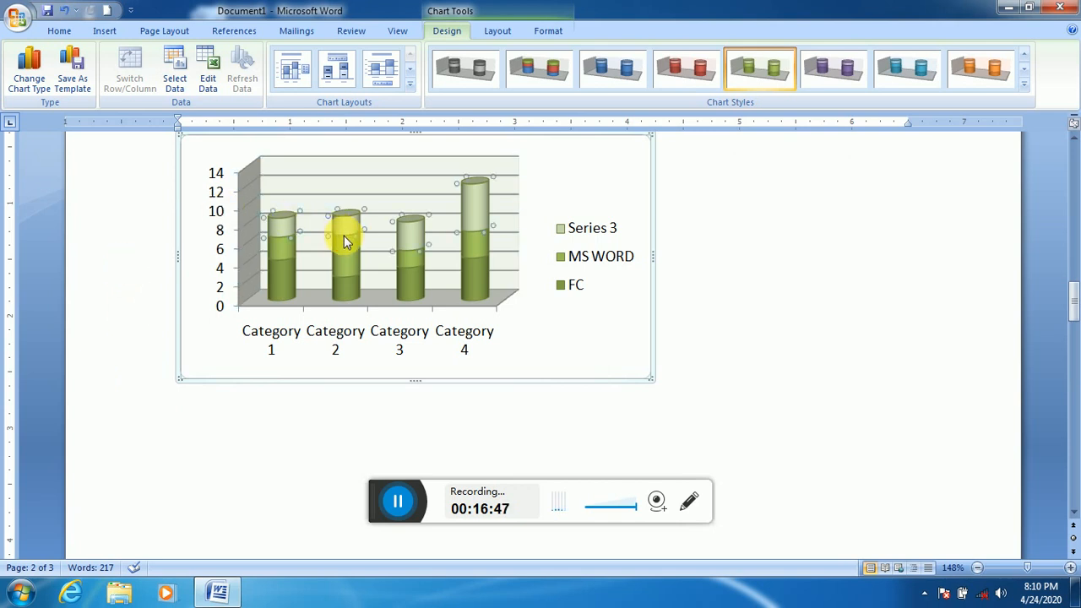
- Give the chart legend the intense aqua shape style and the black-filled WordArt style with a white outline
{"action": "left_click", "coordinate": [437, 354]}
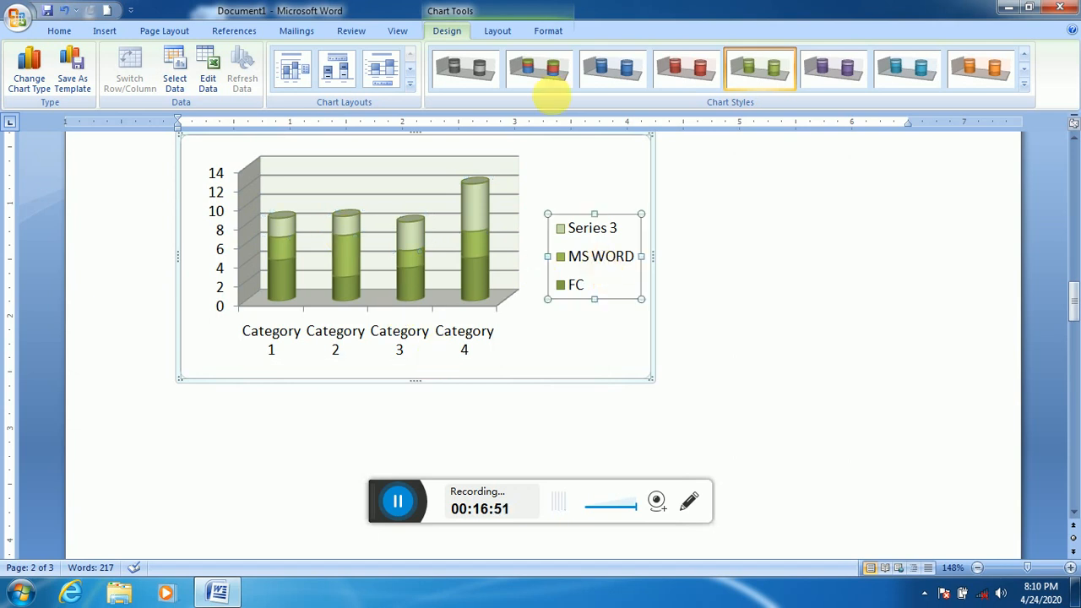
{"action": "left_click", "coordinate": [505, 29]}
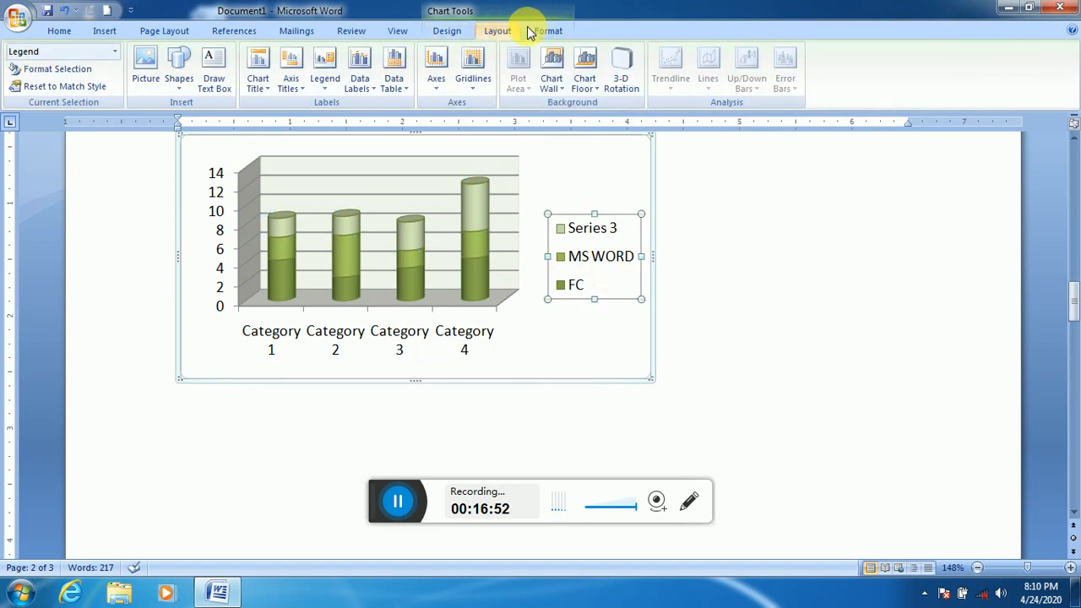
{"action": "left_click", "coordinate": [547, 30]}
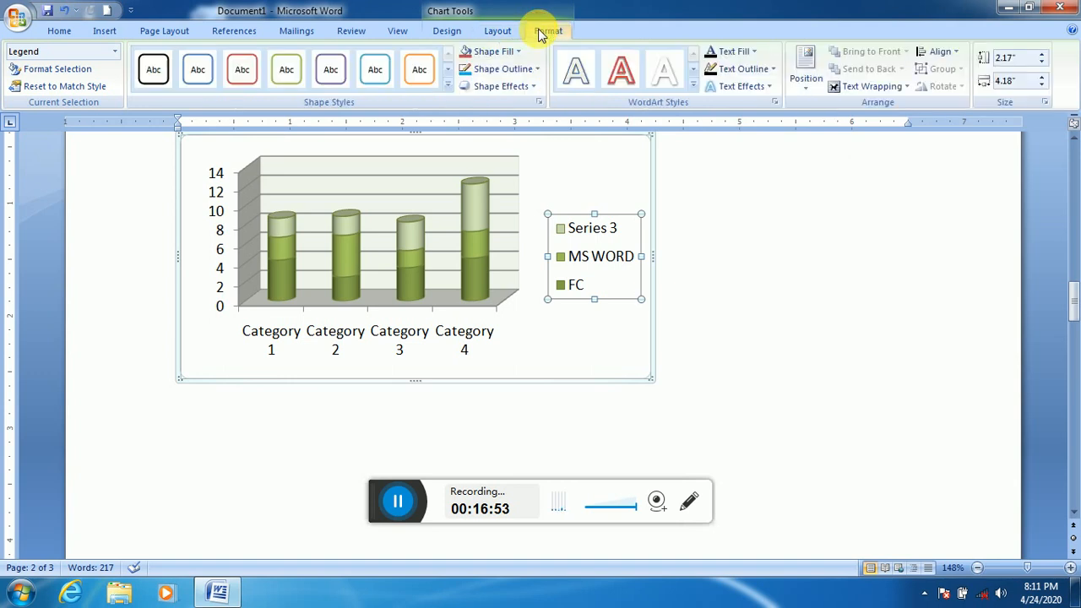
{"action": "left_click", "coordinate": [449, 86]}
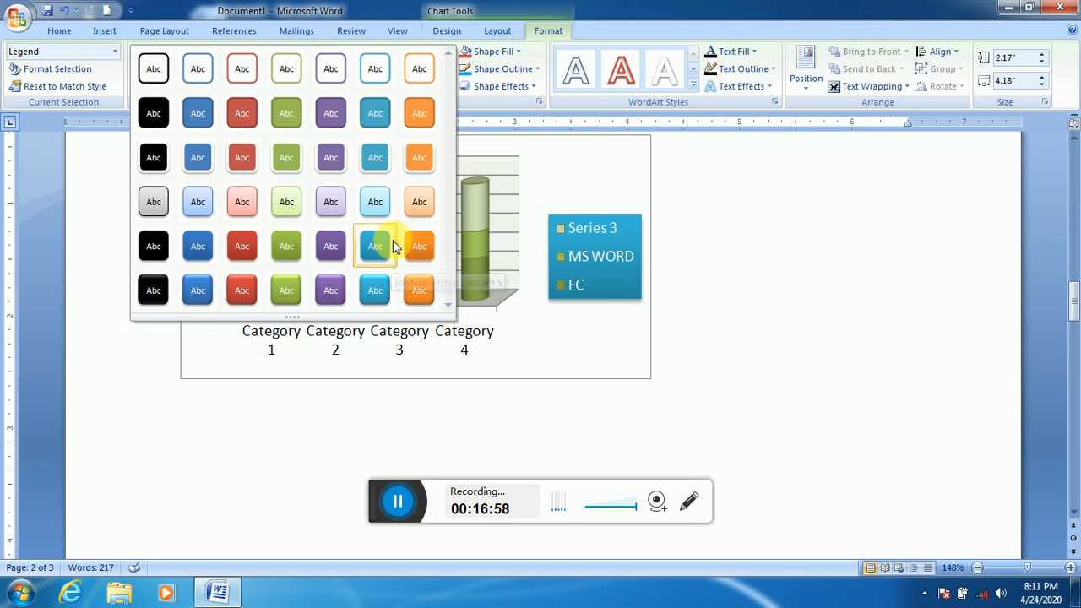
{"action": "left_click", "coordinate": [376, 292]}
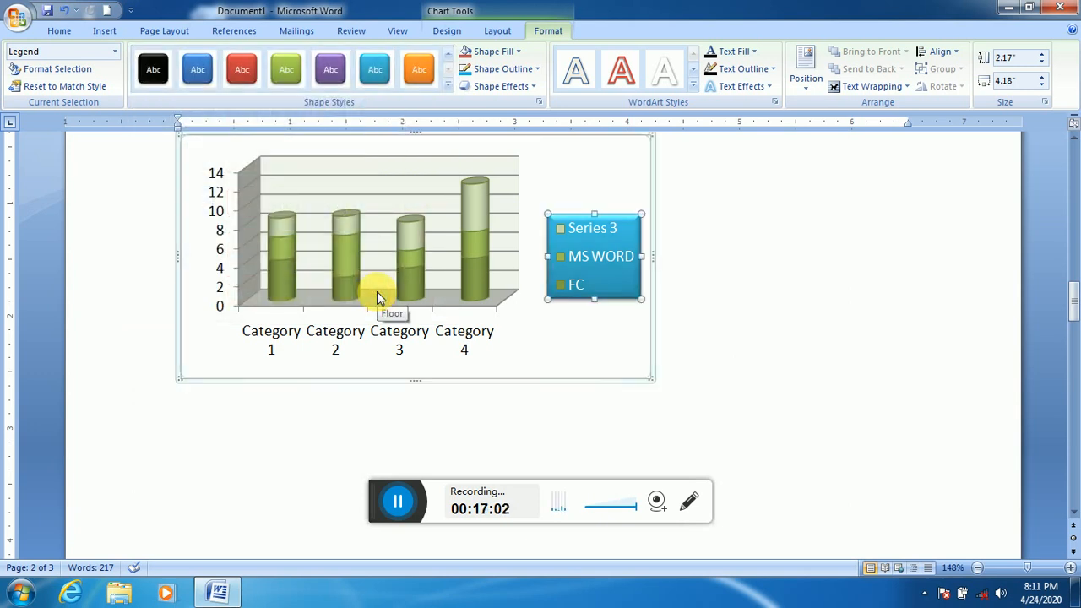
{"action": "left_click", "coordinate": [691, 85]}
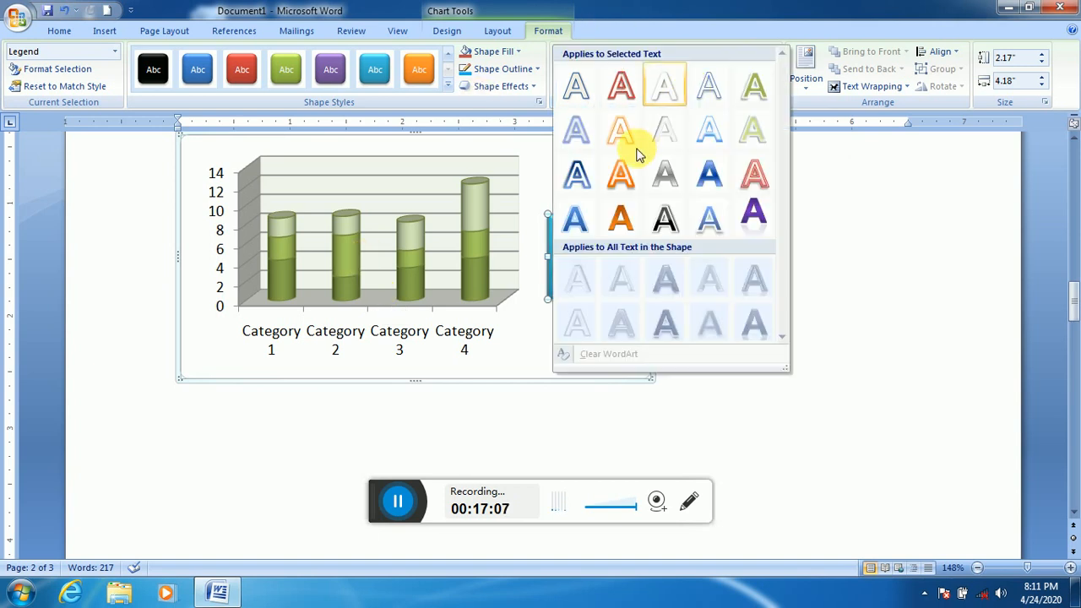
{"action": "left_click", "coordinate": [678, 224]}
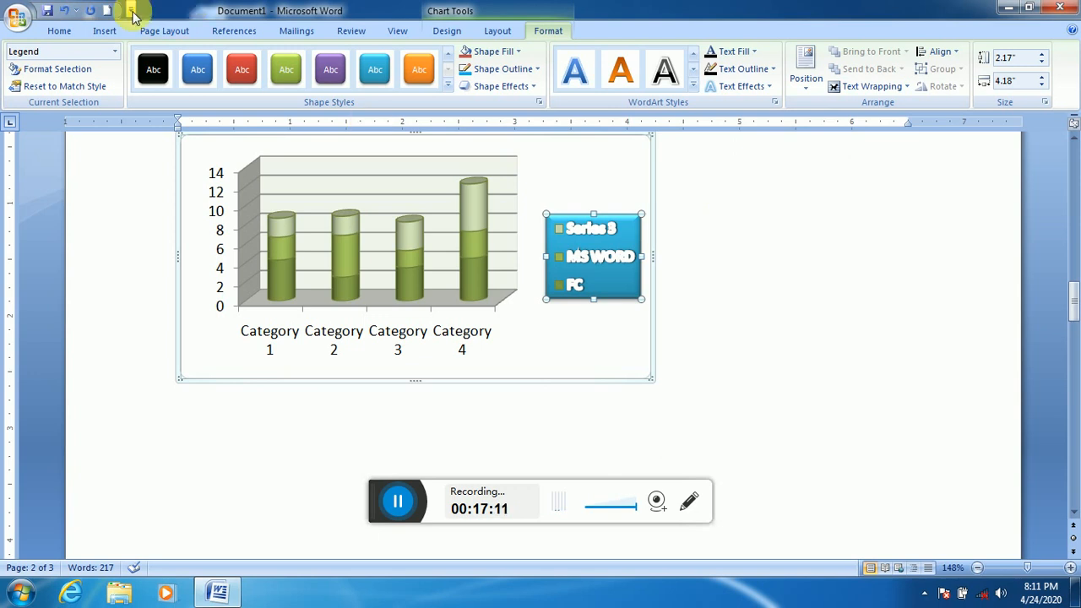
- Deselect the chart and start a new paragraph below it
{"action": "left_click", "coordinate": [106, 32]}
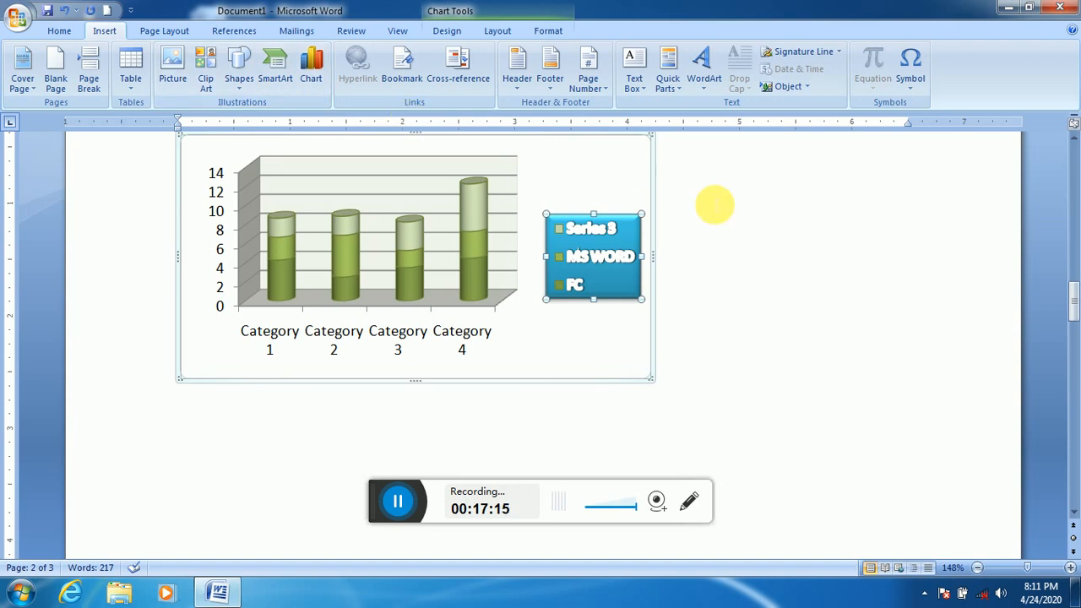
{"action": "left_click", "coordinate": [716, 205]}
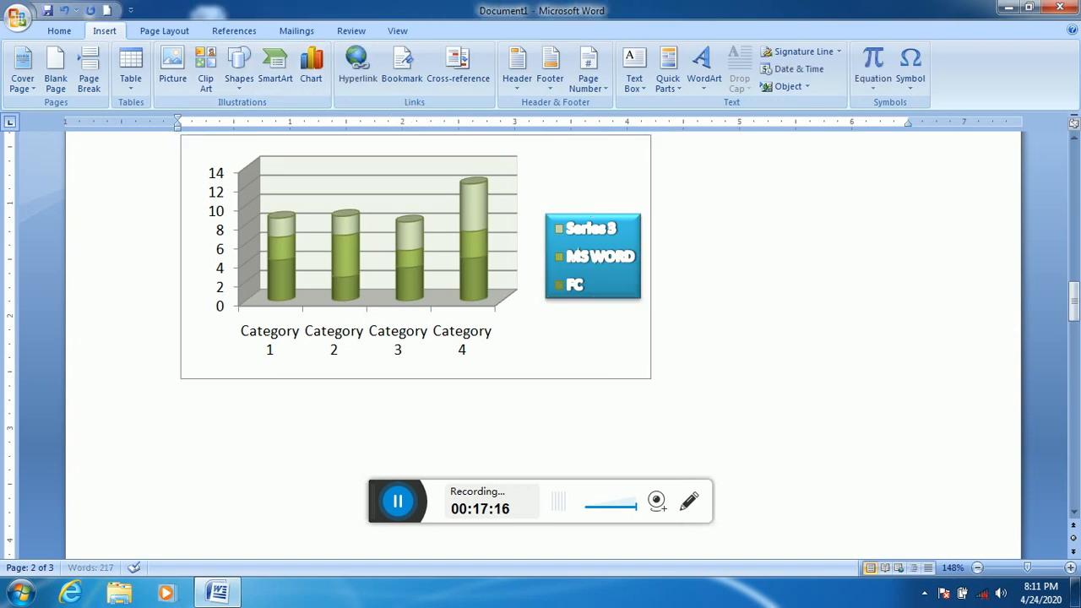
{"action": "key", "text": "Return"}
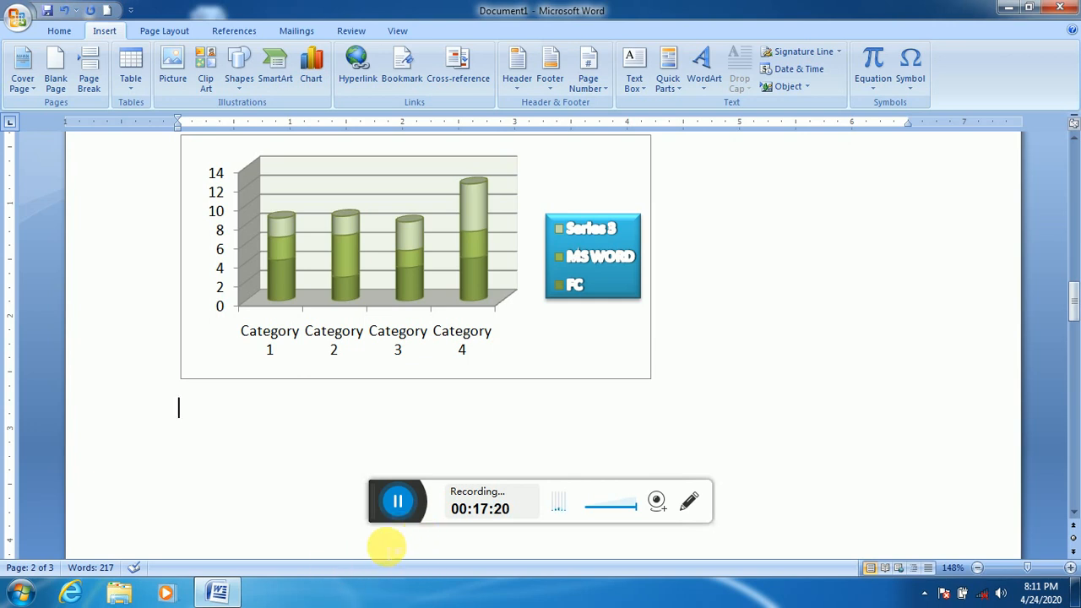
- Delete the chart and the empty paragraph under it on page 2
{"action": "left_click", "coordinate": [397, 501]}
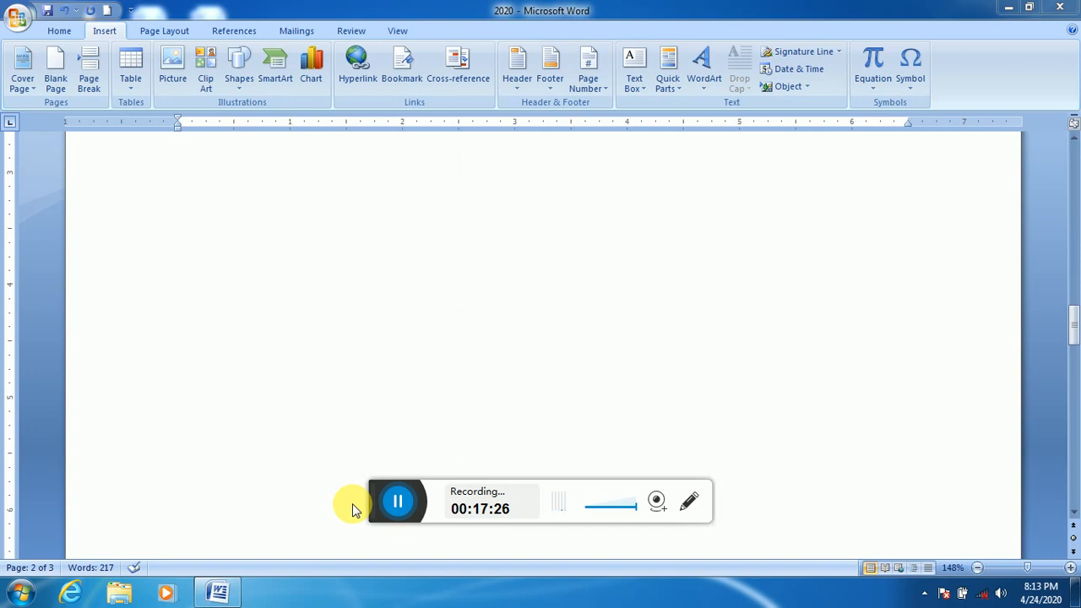
{"action": "left_click", "coordinate": [567, 388]}
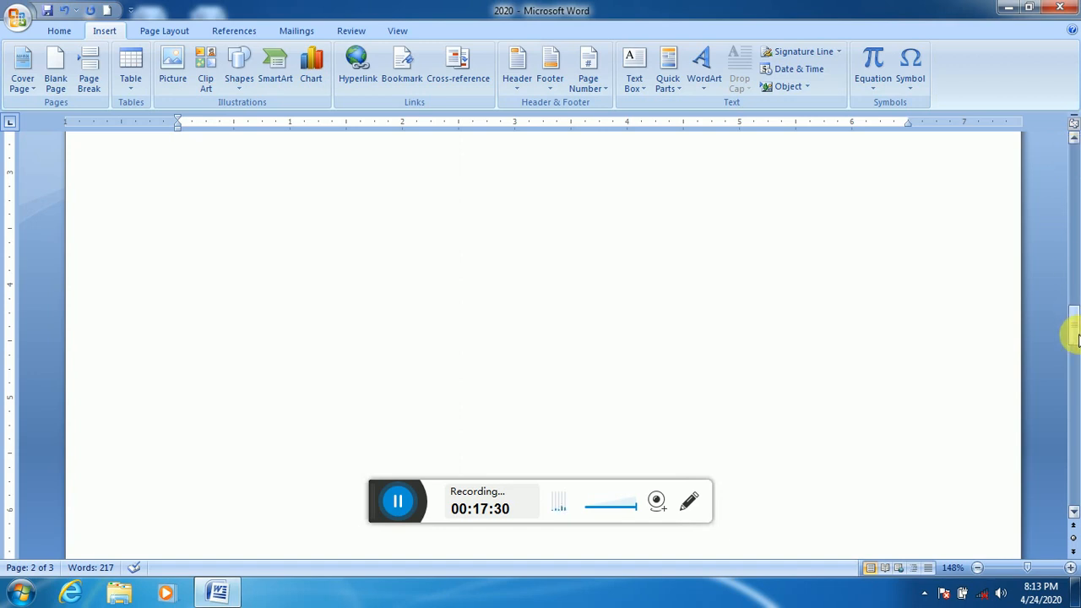
{"action": "left_click_drag", "start_coordinate": [1074, 332], "coordinate": [1064, 309]}
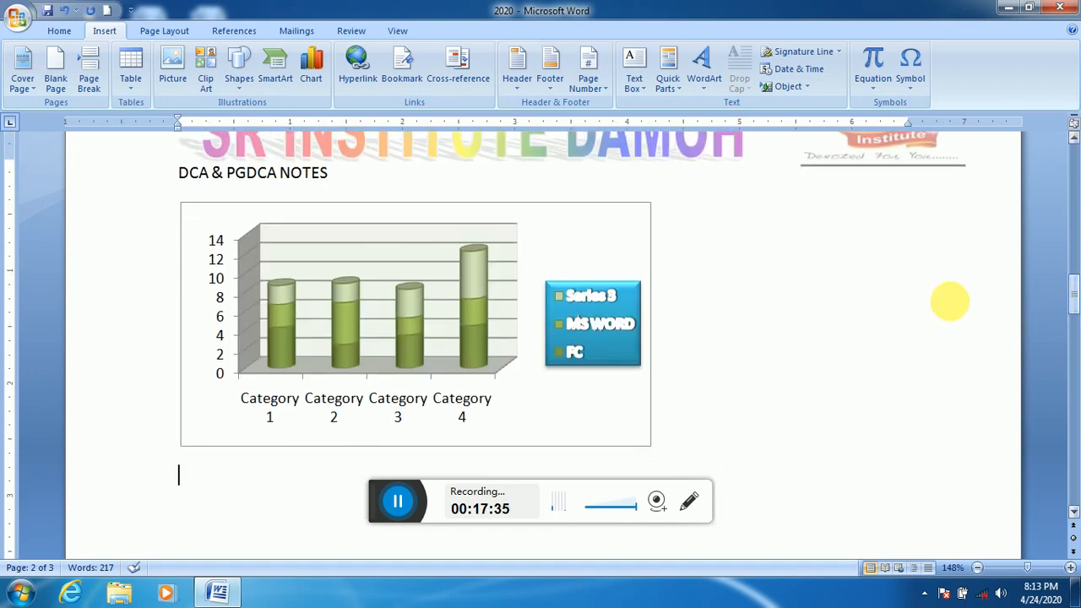
{"action": "left_click", "coordinate": [591, 324]}
{"action": "key", "text": "Delete"}
{"action": "key", "text": "Delete"}
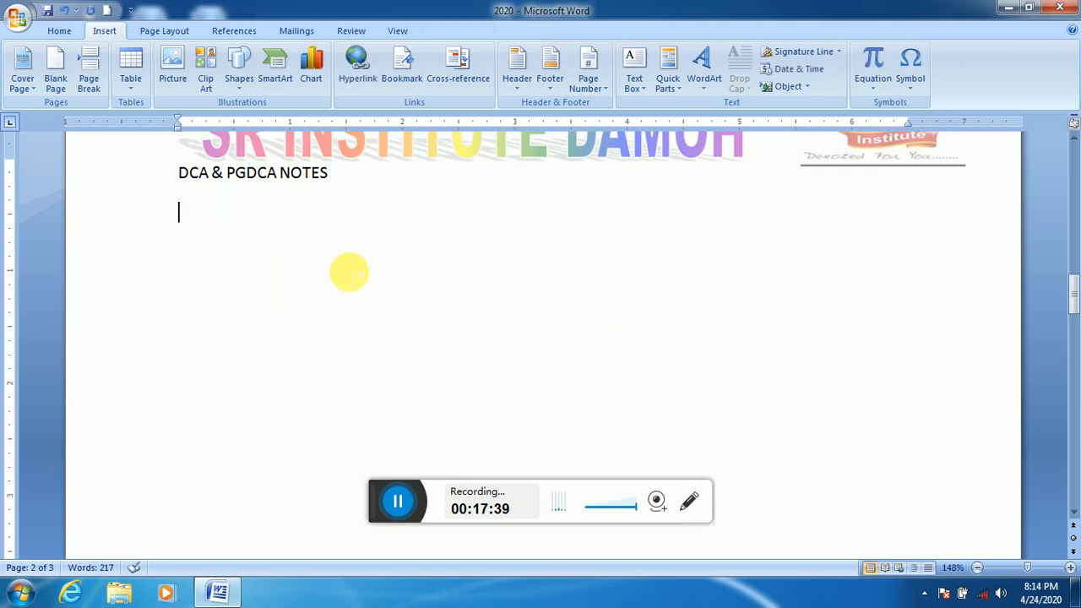
- Insert a hyperlink to the existing Desktop file Book1.xlsx below the DCA & PGDCA NOTES heading
{"action": "left_click", "coordinate": [355, 69]}
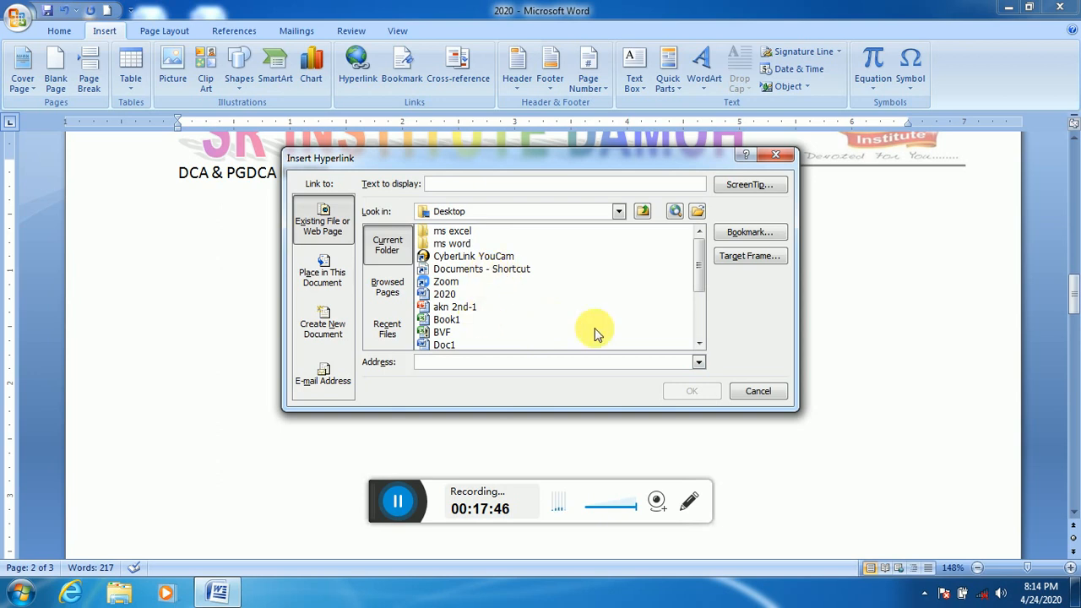
{"action": "left_click", "coordinate": [520, 321]}
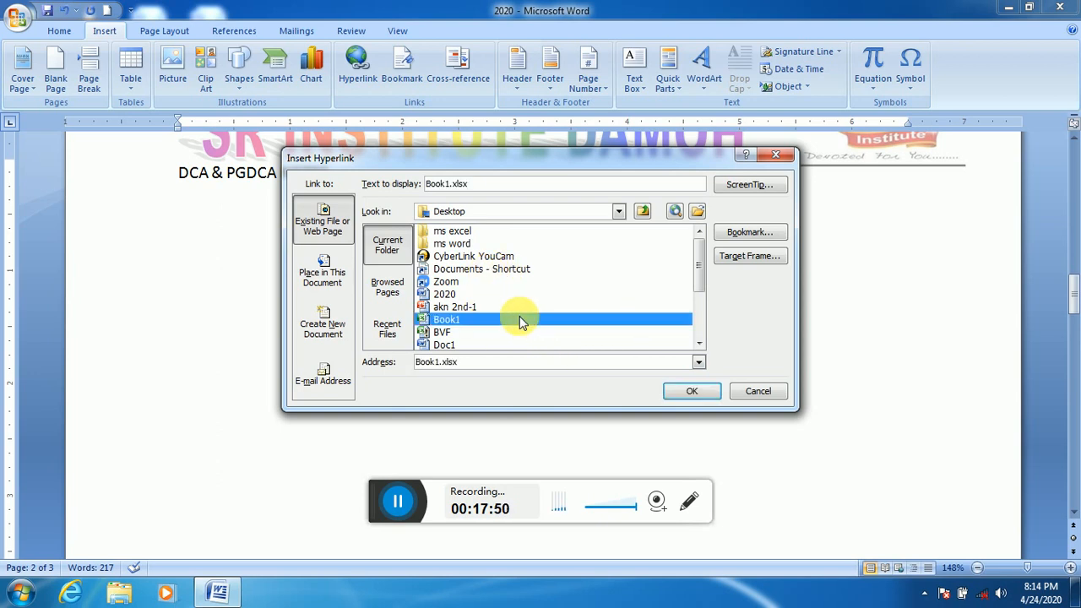
{"action": "left_click", "coordinate": [694, 392]}
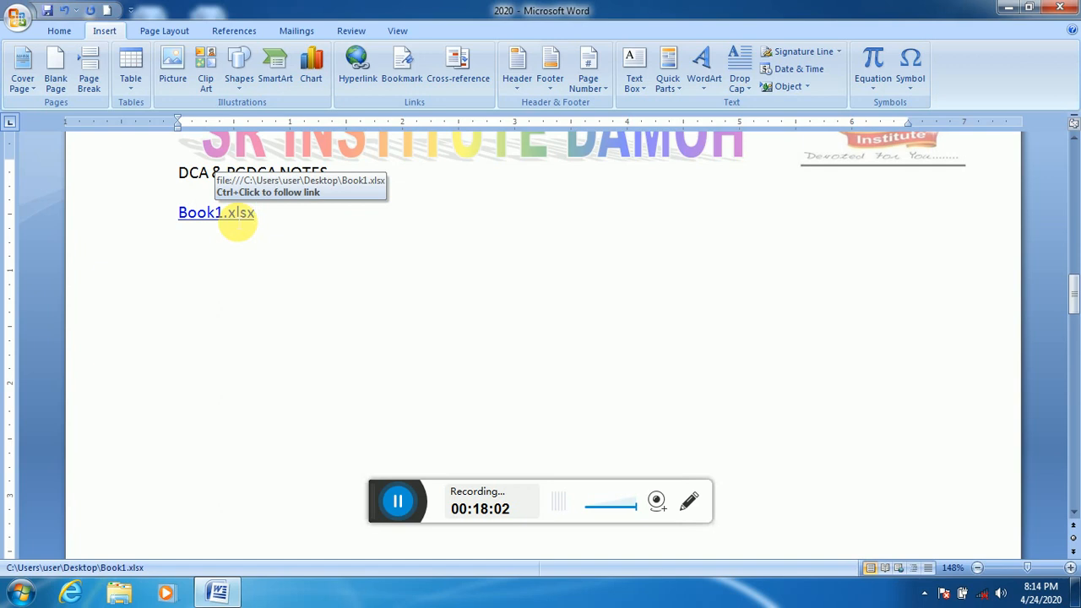
- Follow the Book1.xlsx hyperlink to check it, and close the opened Excel workbook without saving changes
{"action": "left_click", "coordinate": [240, 218], "text": "ctrl"}
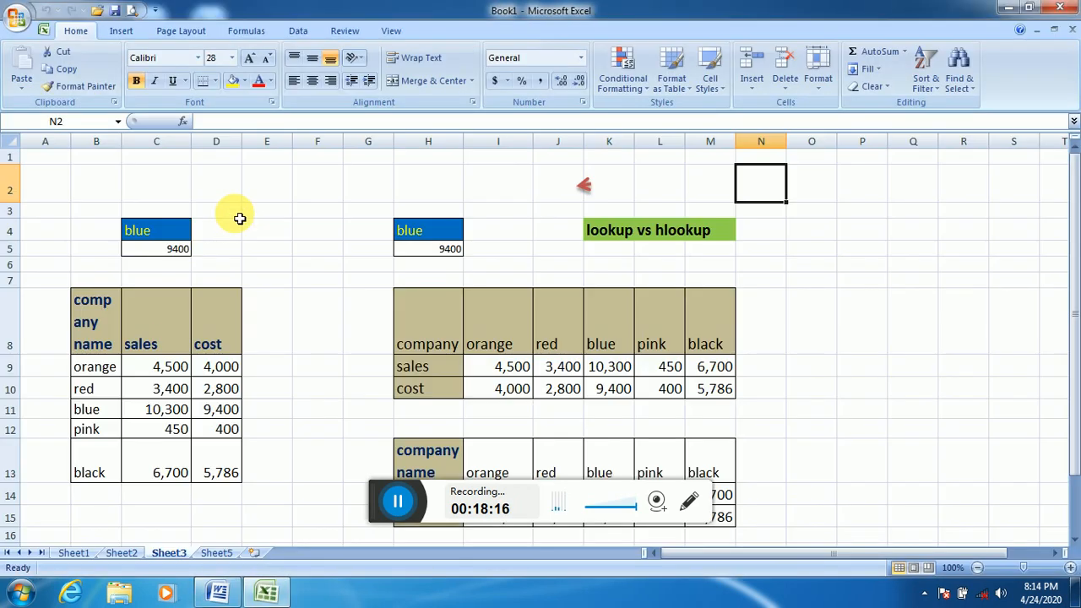
{"action": "left_click", "coordinate": [1062, 9]}
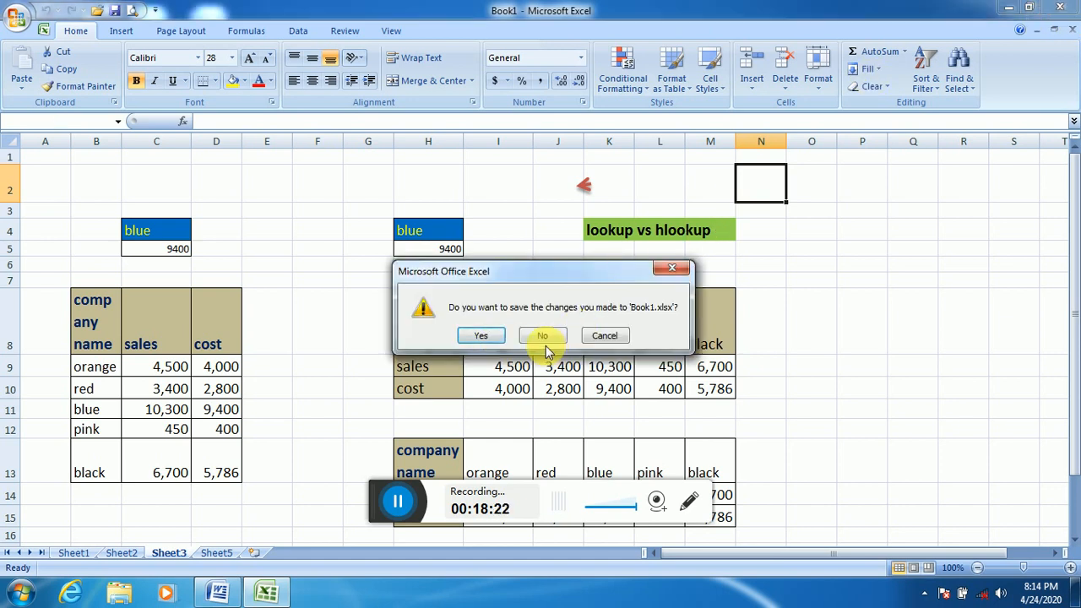
{"action": "left_click", "coordinate": [543, 338]}
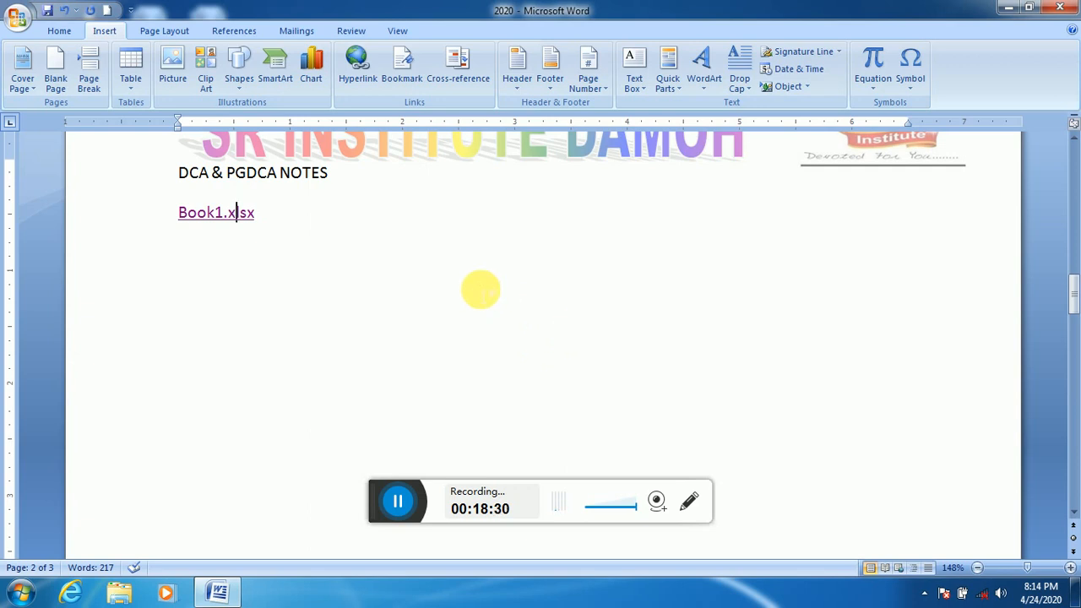
- Start a new paragraph below the Book1.xlsx link and add a bookmark named DCA there
{"action": "left_click", "coordinate": [312, 247]}
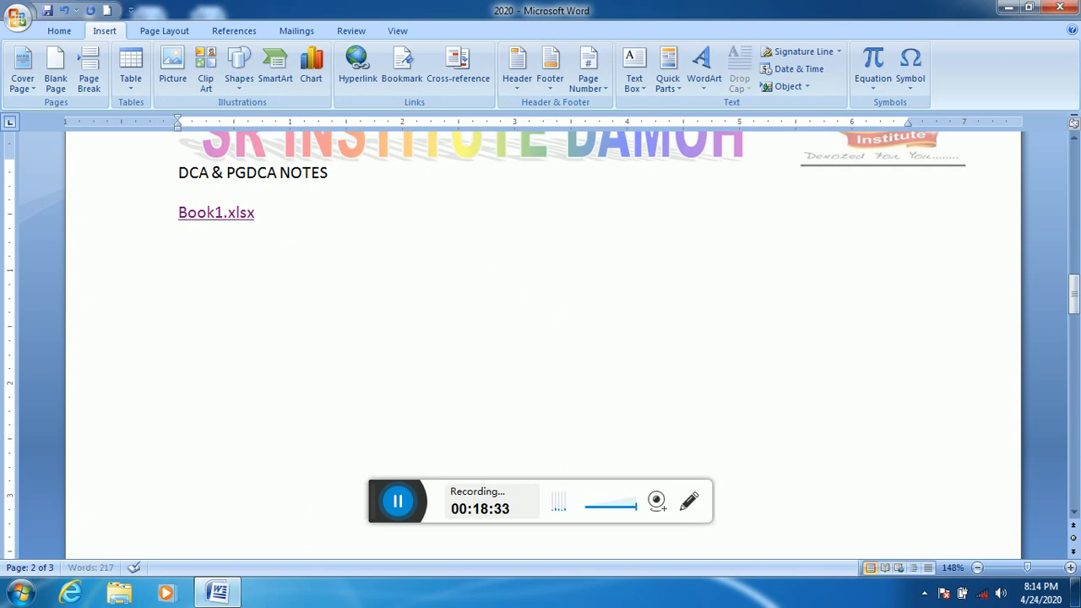
{"action": "key", "text": "Return"}
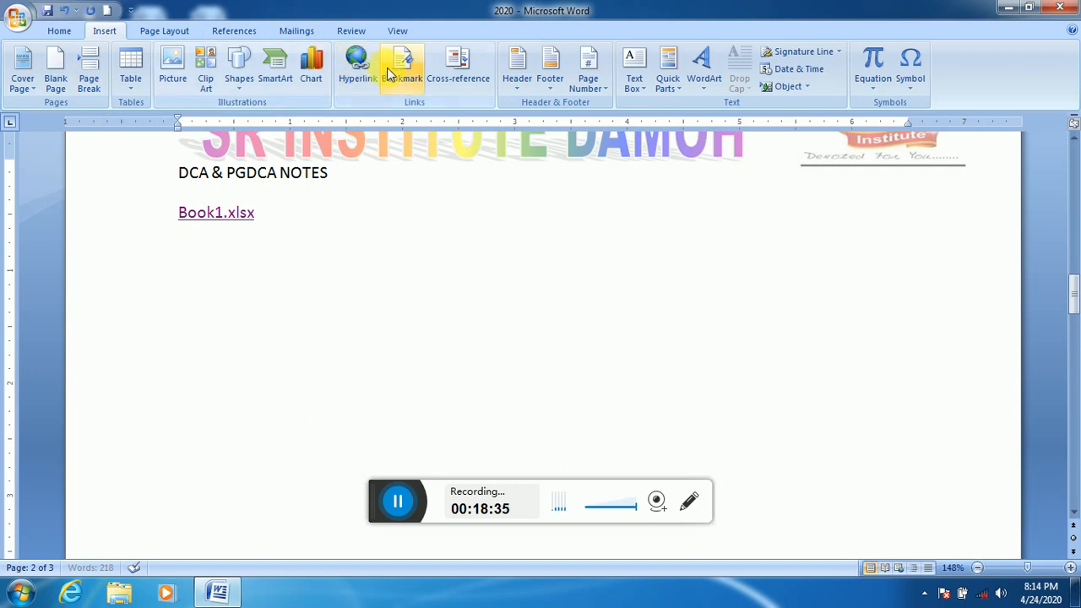
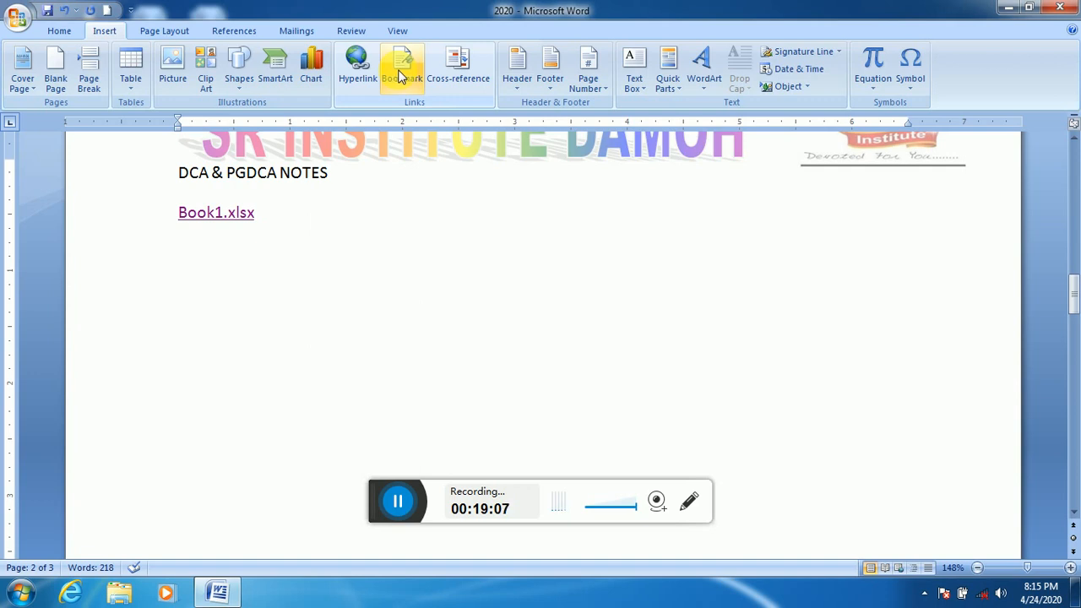
{"action": "mouse_move", "coordinate": [1073, 305]}
{"action": "left_mouse_down"}
{"action": "mouse_move", "coordinate": [1073, 325]}
{"action": "mouse_move", "coordinate": [1062, 300]}
{"action": "mouse_move", "coordinate": [1067, 245]}
{"action": "mouse_move", "coordinate": [1069, 298]}
{"action": "left_mouse_up"}
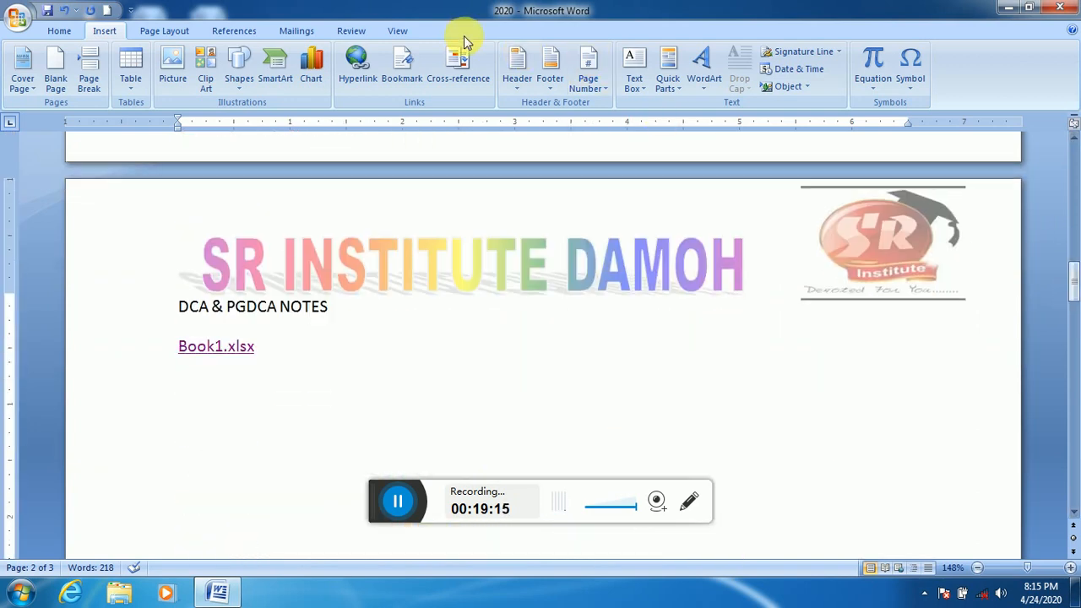
{"action": "left_click", "coordinate": [403, 68]}
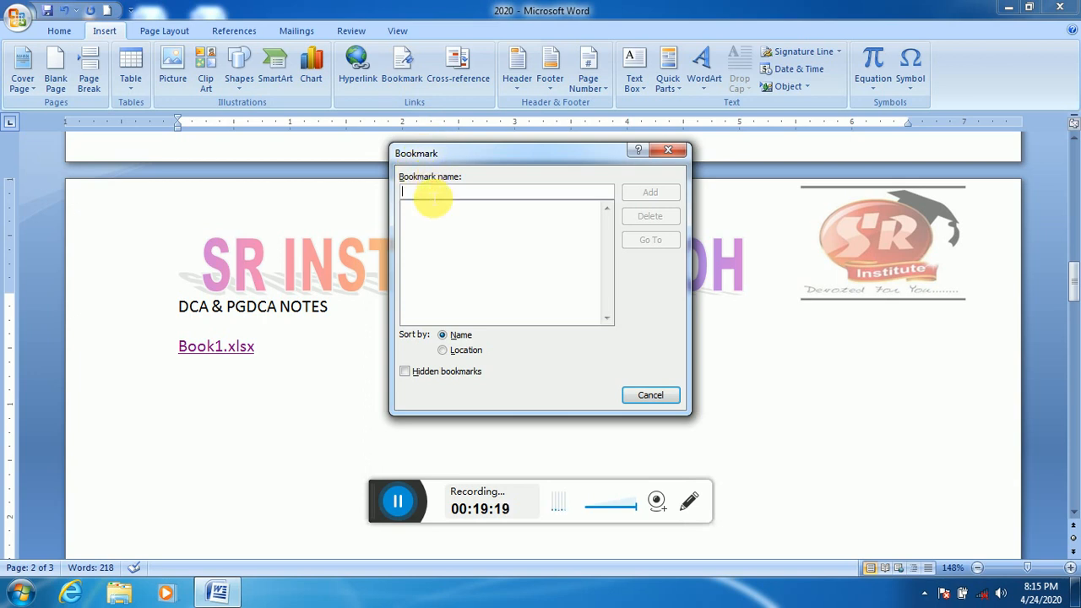
{"action": "type", "text": "DCA"}
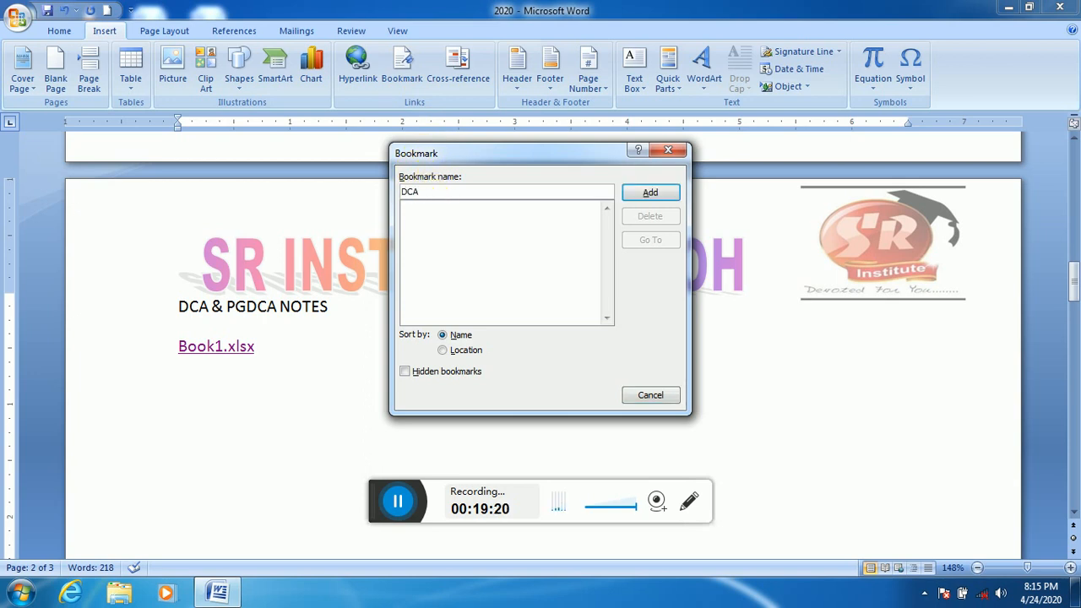
{"action": "left_click", "coordinate": [647, 194]}
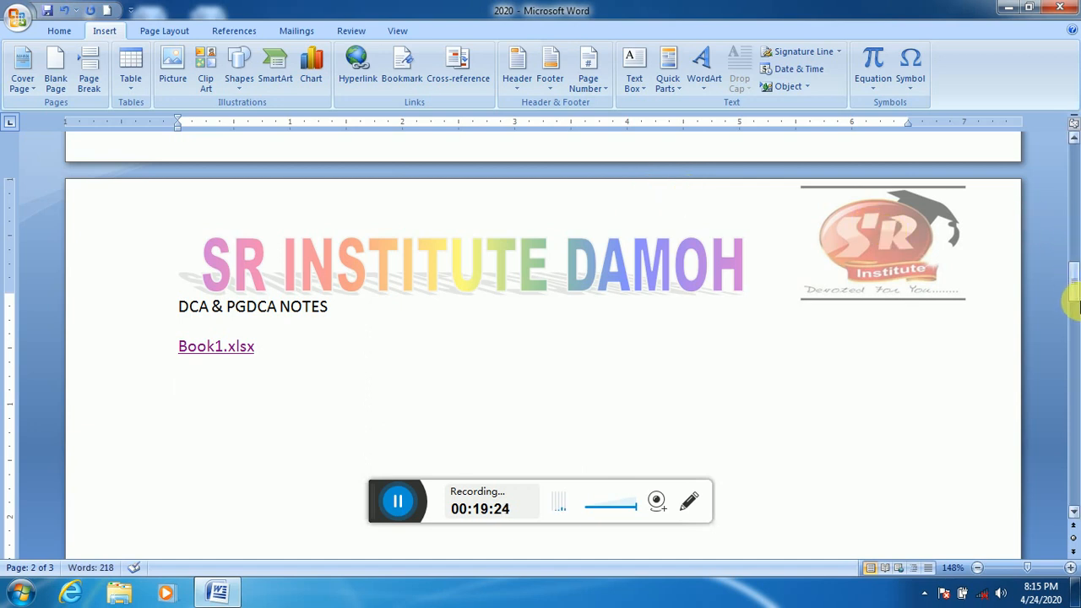
- Test the DCA bookmark by going to it from the cover page, and close the bookmark dialog
{"action": "left_click_drag", "start_coordinate": [1077, 309], "coordinate": [1065, 186]}
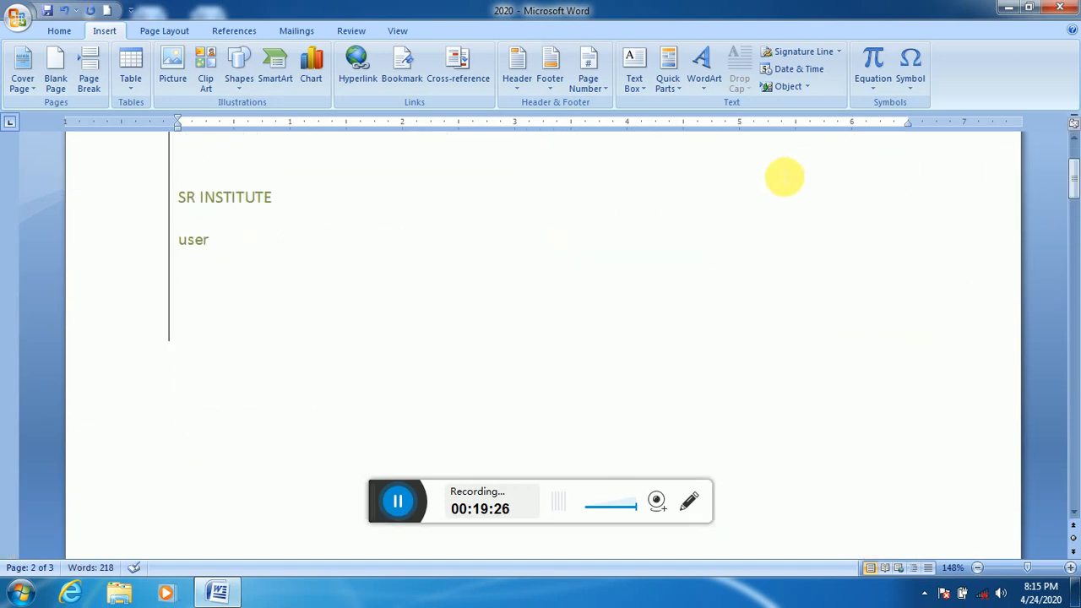
{"action": "left_click", "coordinate": [397, 67]}
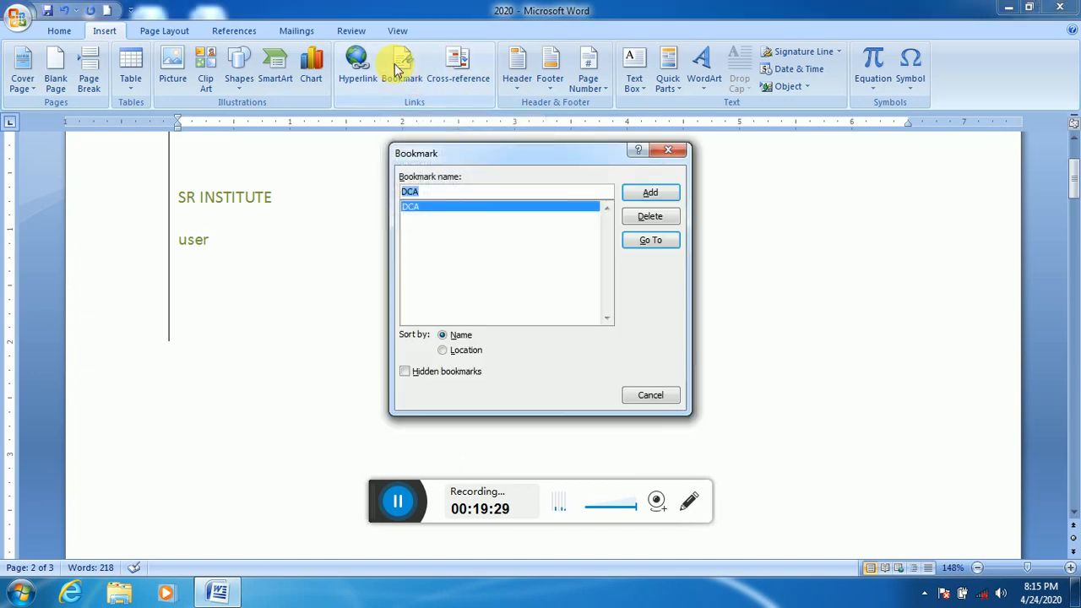
{"action": "left_click", "coordinate": [651, 243]}
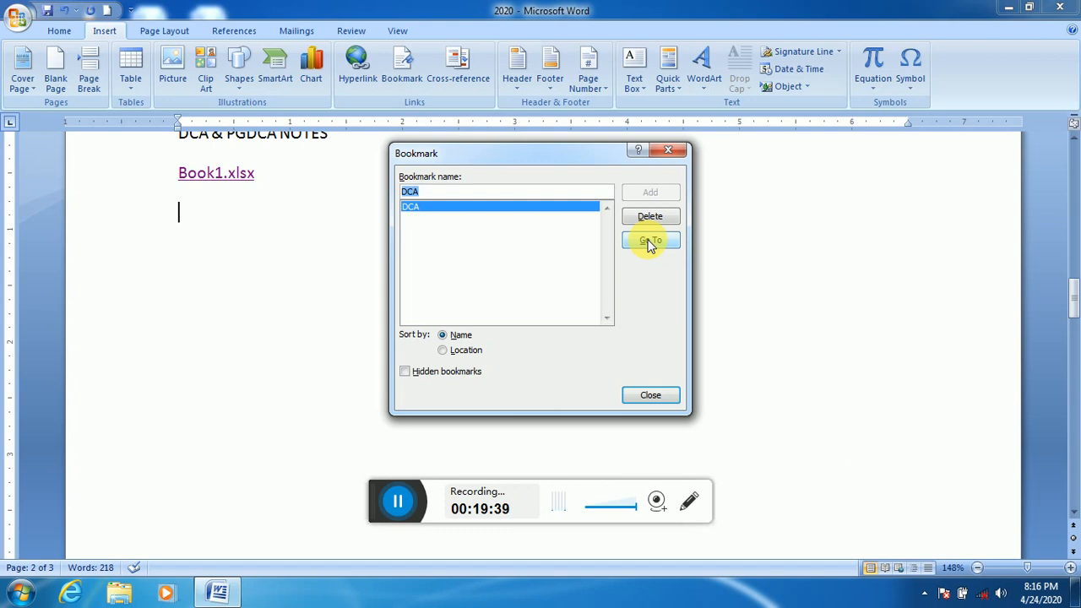
{"action": "left_click", "coordinate": [666, 154]}
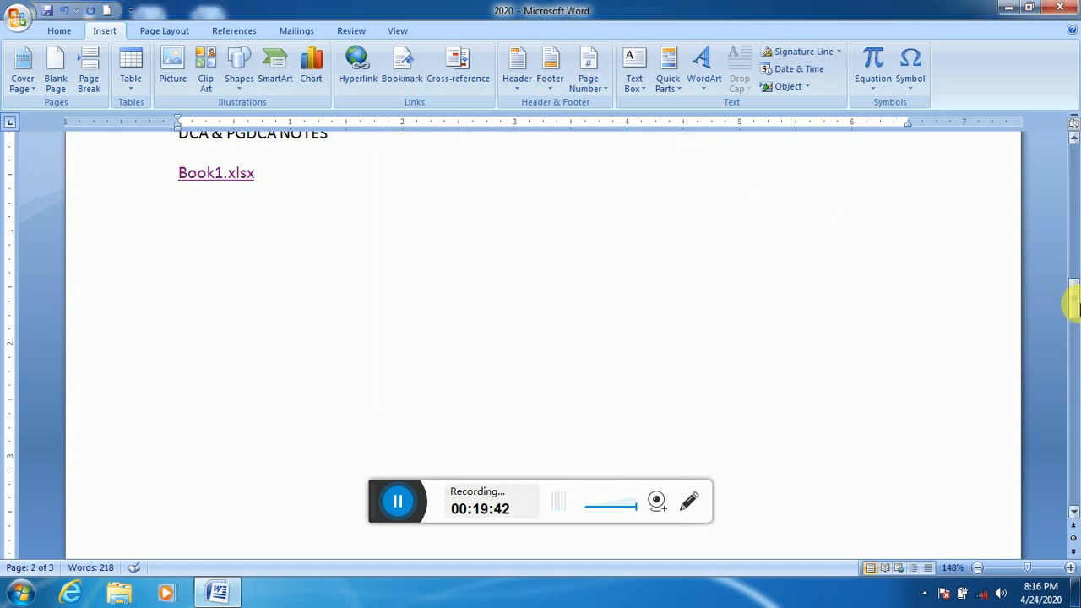
- Return to the cover page, jump to the DCA bookmark once more, and close the Bookmark dialog
{"action": "left_click_drag", "start_coordinate": [1069, 296], "coordinate": [1056, 139]}
{"action": "left_click", "coordinate": [584, 241]}
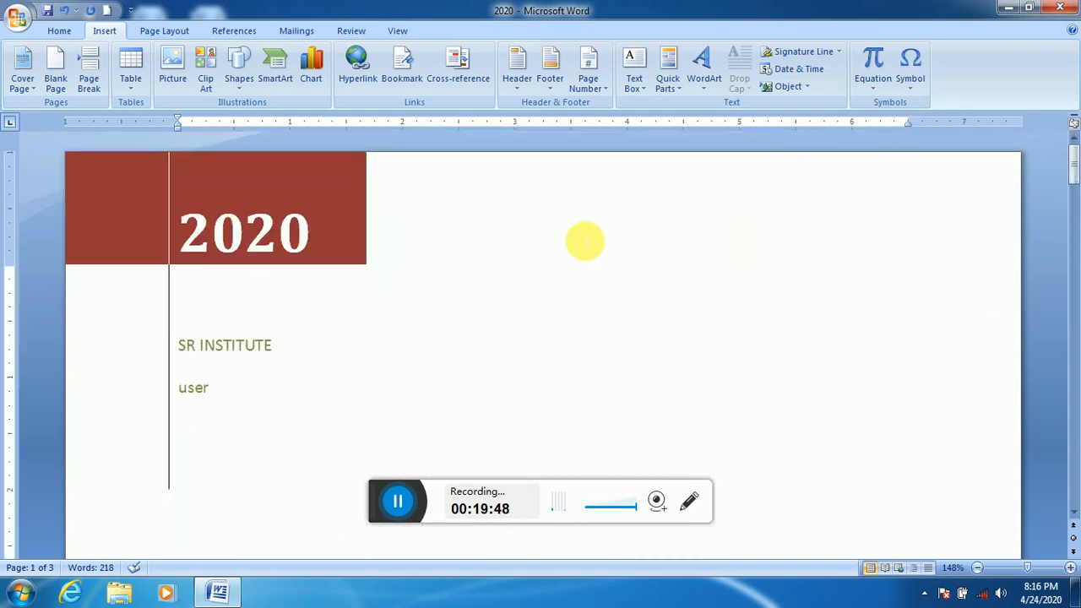
{"action": "left_click", "coordinate": [411, 78]}
{"action": "left_click", "coordinate": [424, 207]}
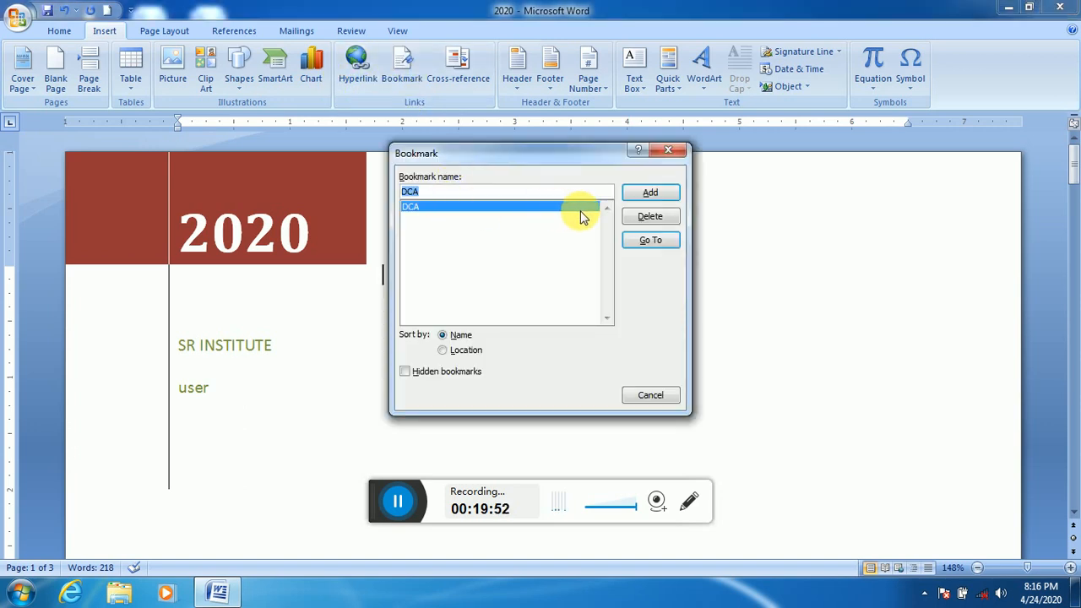
{"action": "left_click", "coordinate": [651, 241]}
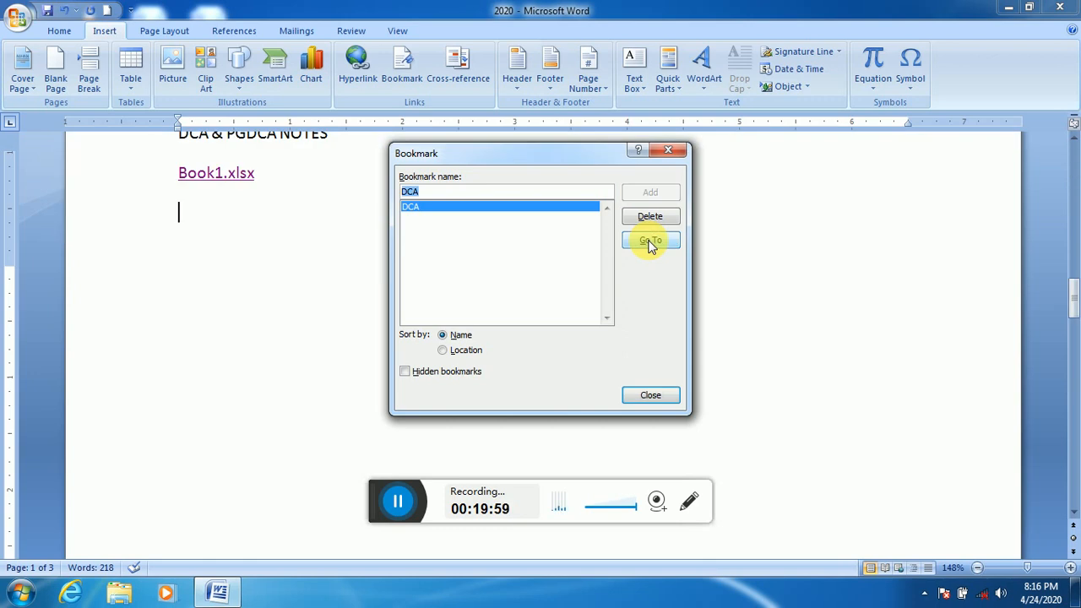
{"action": "left_click", "coordinate": [666, 150]}
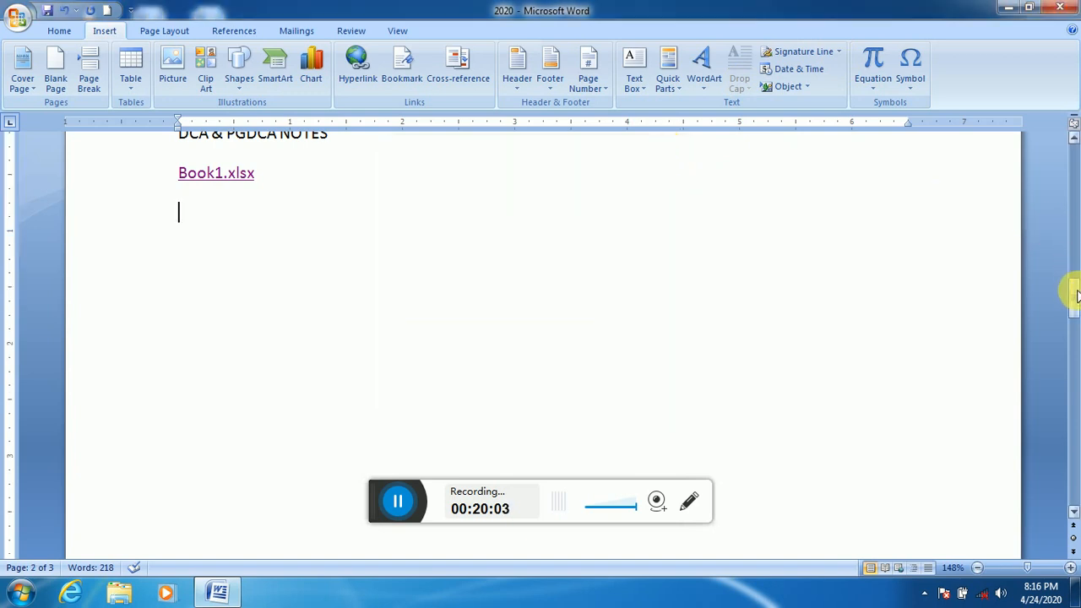
- Examine the reference types offered for a cross-reference, and close the dialog without inserting one
{"action": "left_click_drag", "start_coordinate": [1075, 294], "coordinate": [1075, 269]}
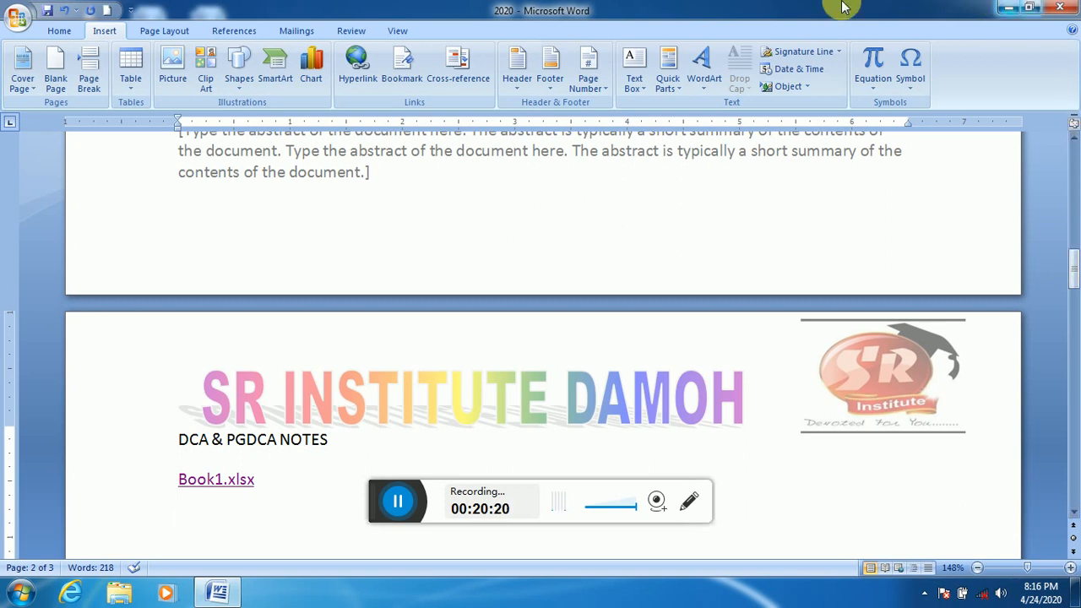
{"action": "left_click", "coordinate": [458, 63]}
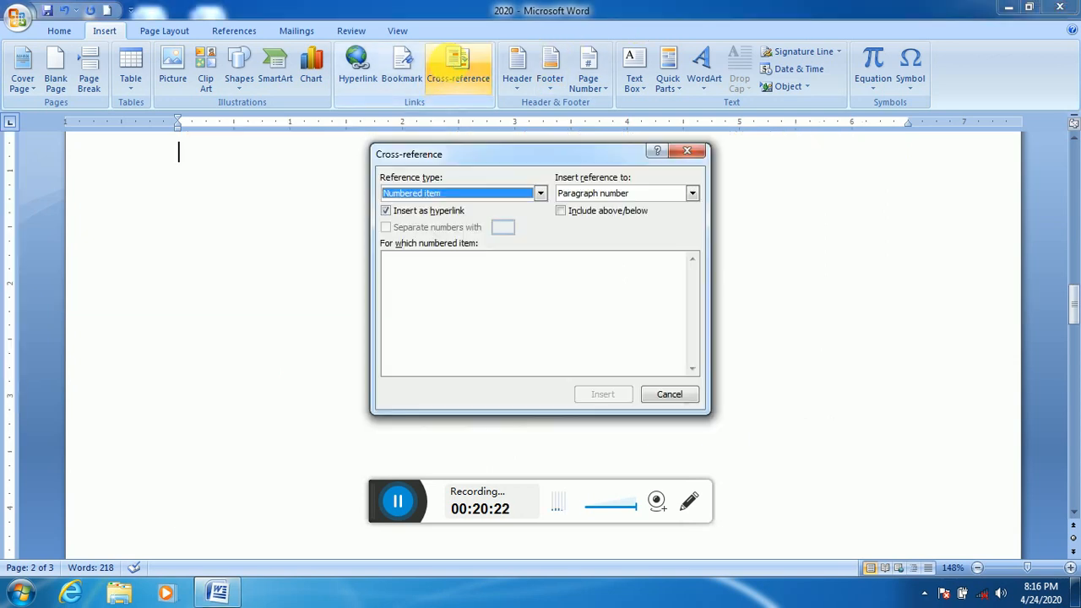
{"action": "left_click", "coordinate": [539, 196]}
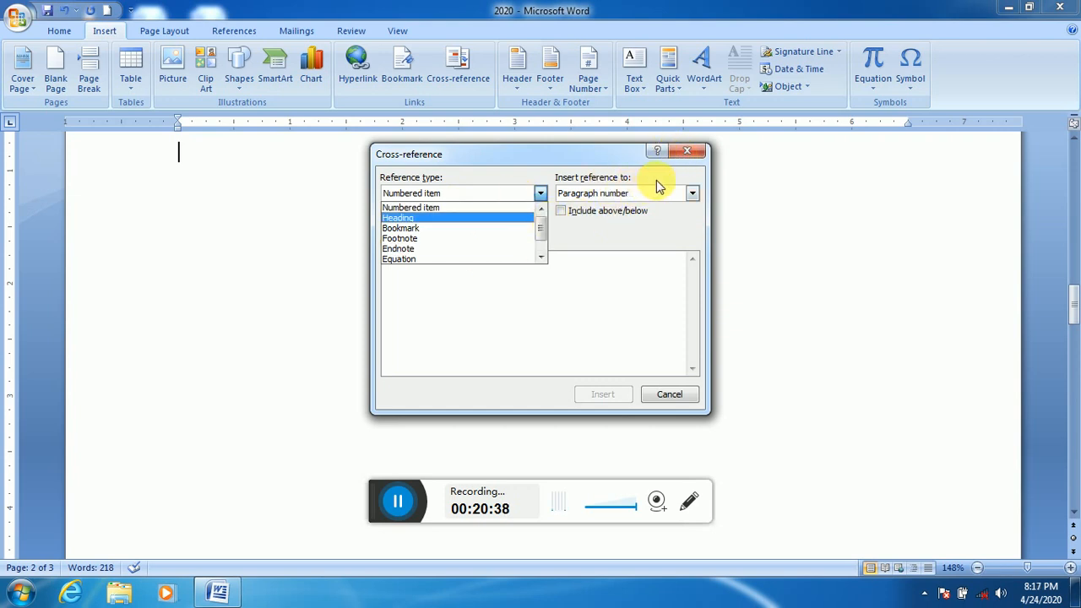
{"action": "left_click", "coordinate": [683, 161]}
{"action": "left_click", "coordinate": [685, 156]}
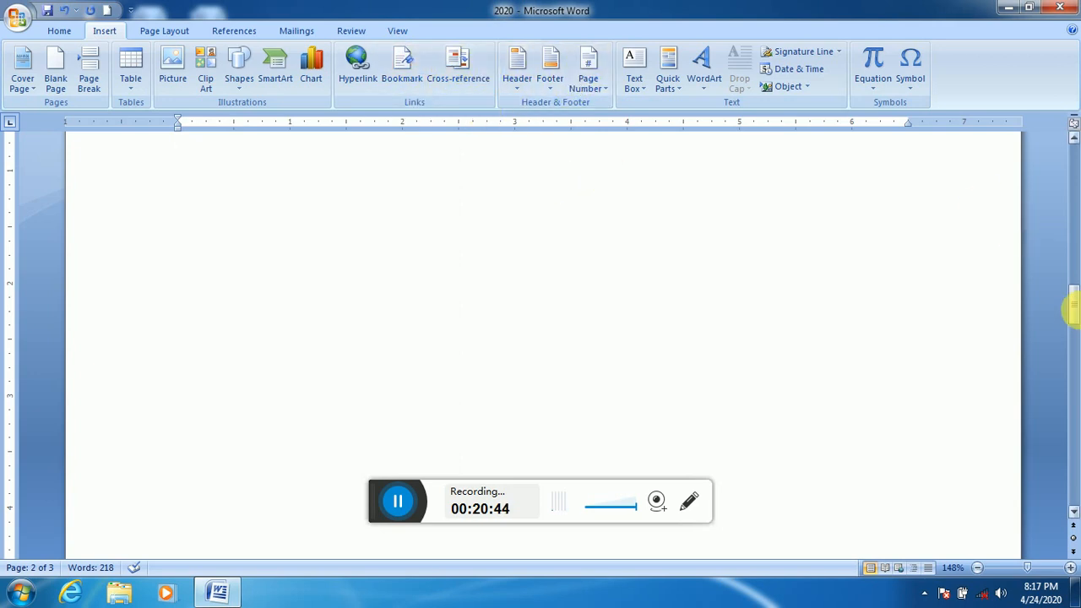
- Remove the current 2020 cover page from the document
{"action": "left_click_drag", "start_coordinate": [1069, 309], "coordinate": [1053, 149]}
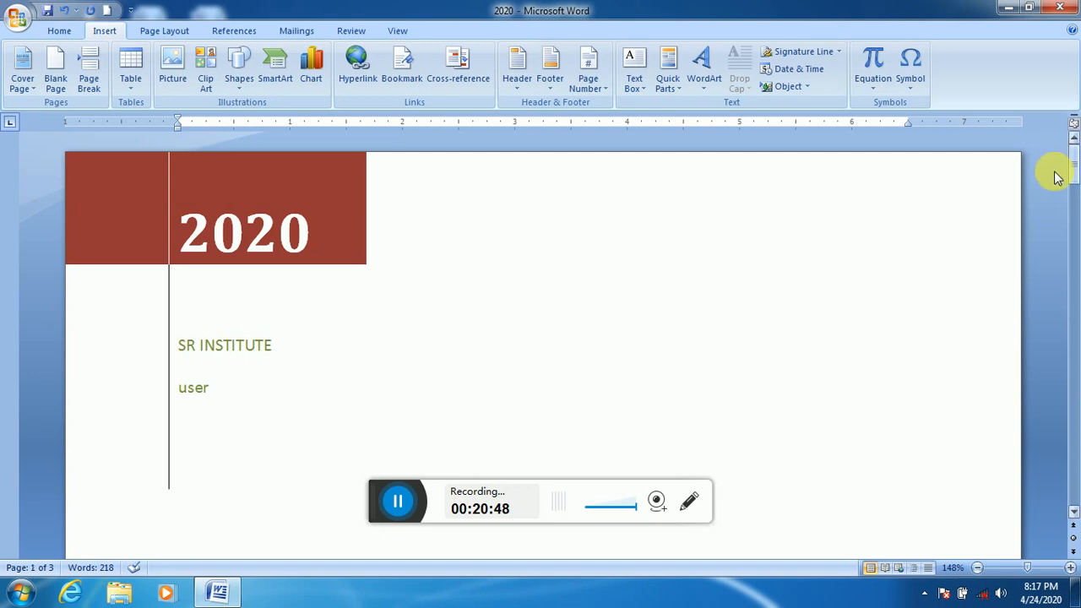
{"action": "left_click", "coordinate": [859, 255]}
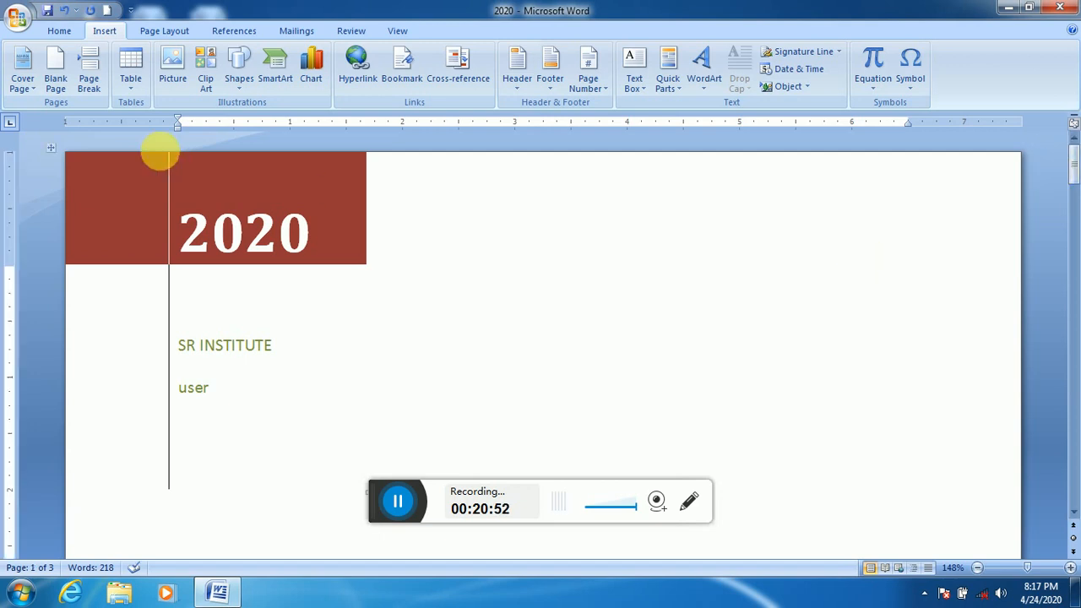
{"action": "left_click", "coordinate": [21, 86]}
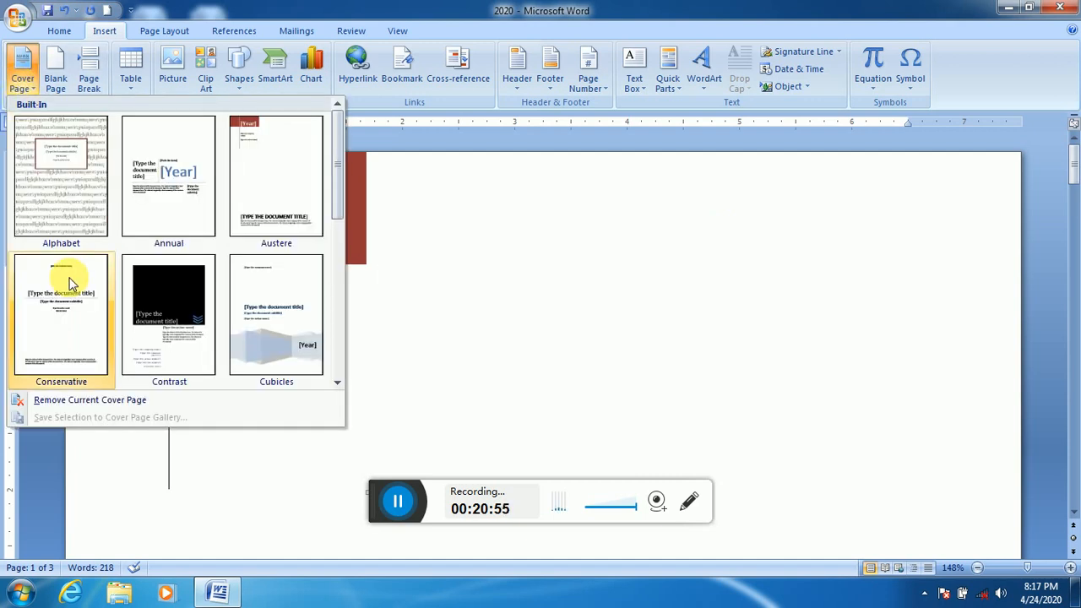
{"action": "left_click", "coordinate": [118, 400]}
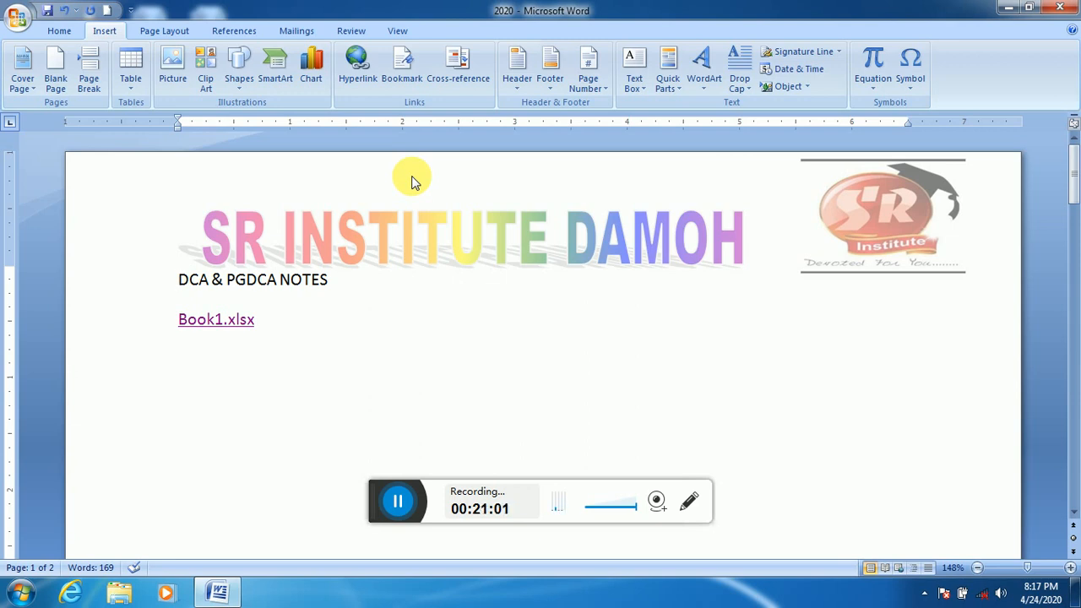
- Open the header with the SR INSTITUTE DAMOH WordArt and logo to examine it, and return to the document body
{"action": "double_click", "coordinate": [435, 222]}
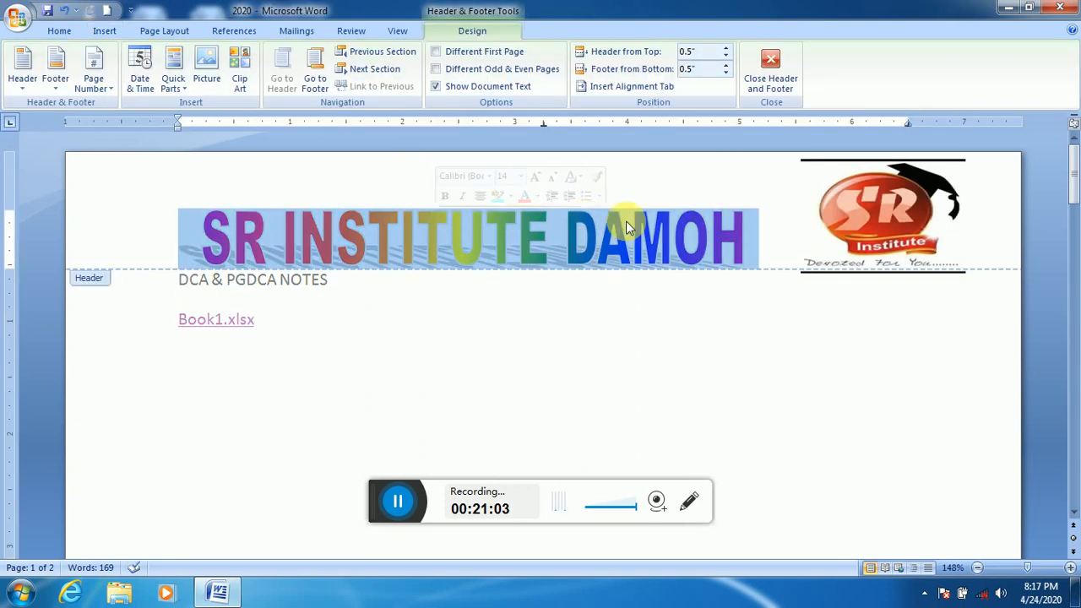
{"action": "left_click", "coordinate": [785, 226]}
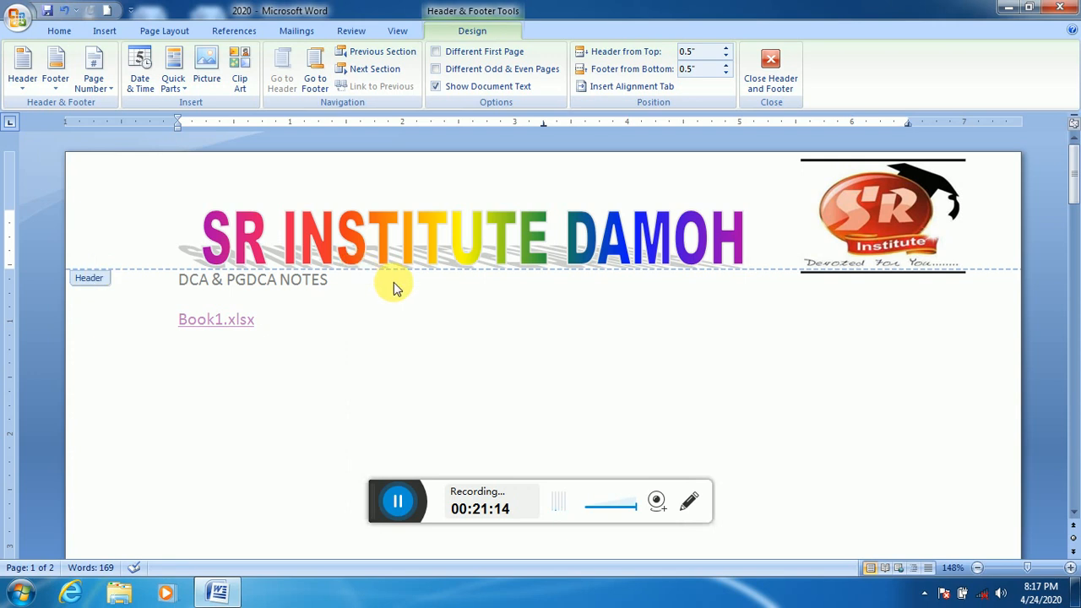
{"action": "mouse_move", "coordinate": [1071, 195]}
{"action": "left_mouse_down"}
{"action": "mouse_move", "coordinate": [1074, 358]}
{"action": "mouse_move", "coordinate": [1069, 173]}
{"action": "left_mouse_up"}
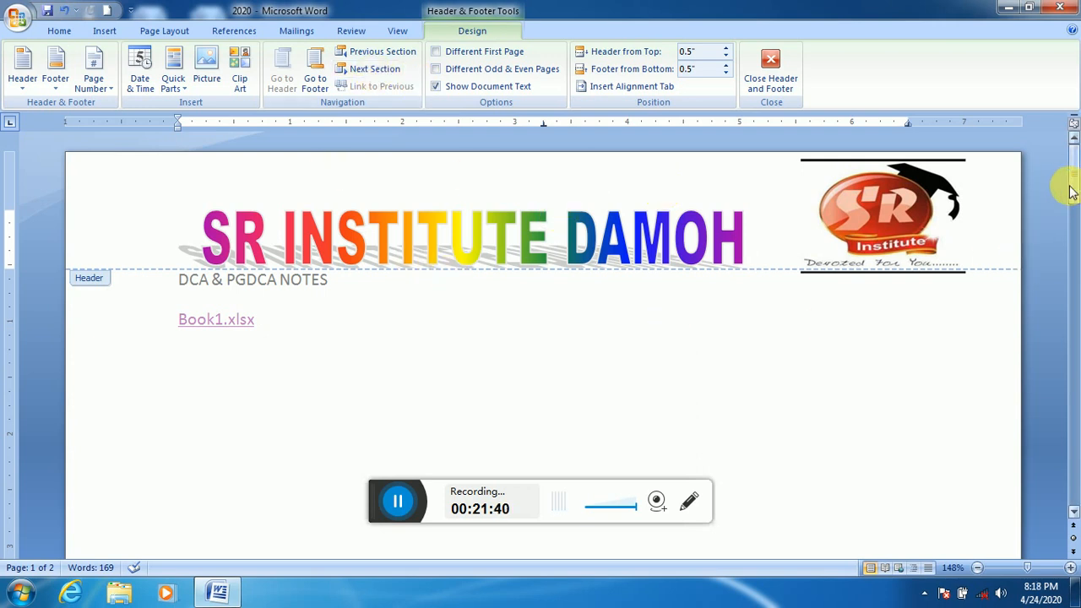
{"action": "left_click_drag", "start_coordinate": [1071, 192], "coordinate": [1063, 172]}
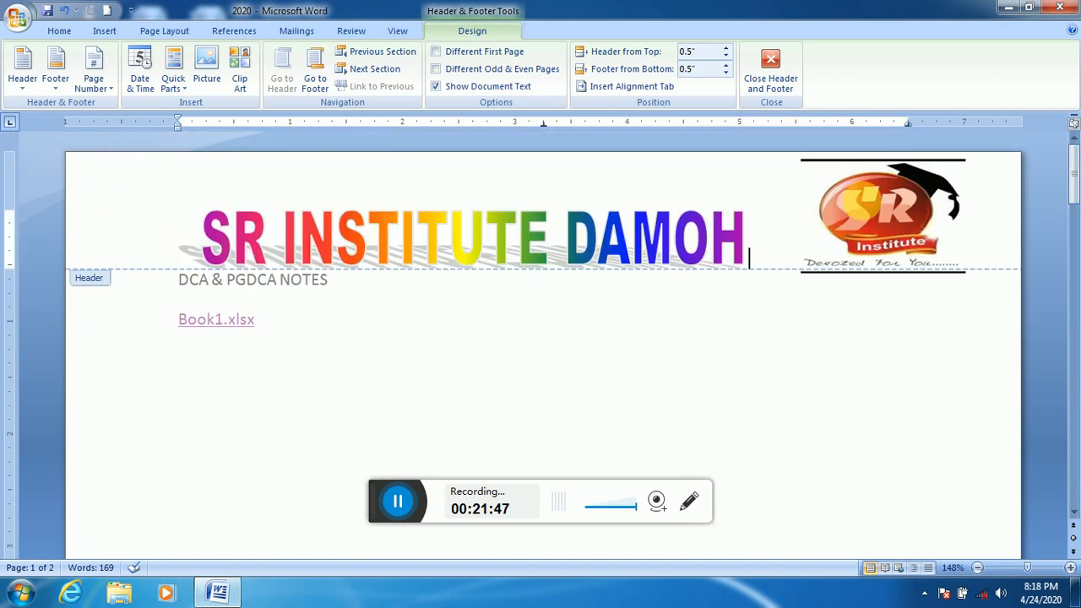
{"action": "double_click", "coordinate": [787, 327]}
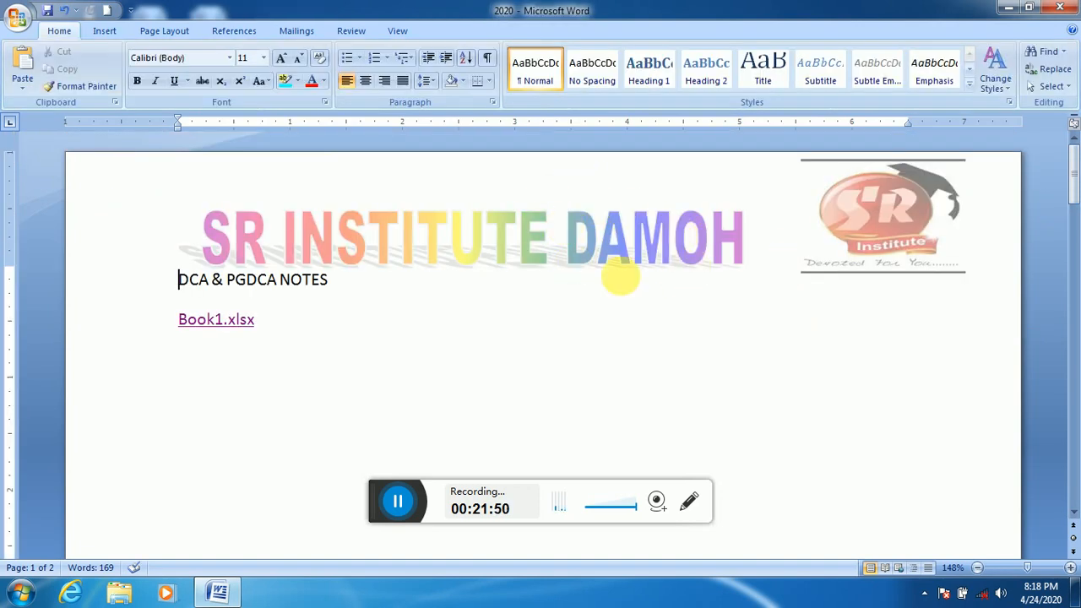
- Try the built-in Alphabet header on the document, undo it, and leave header editing
{"action": "left_click", "coordinate": [105, 28]}
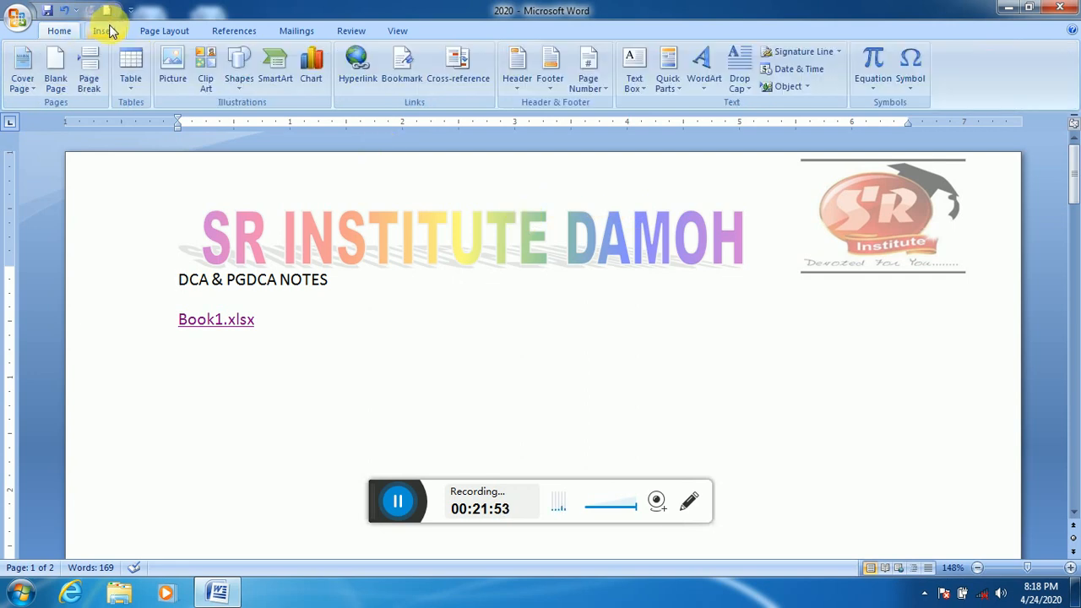
{"action": "left_click", "coordinate": [520, 85]}
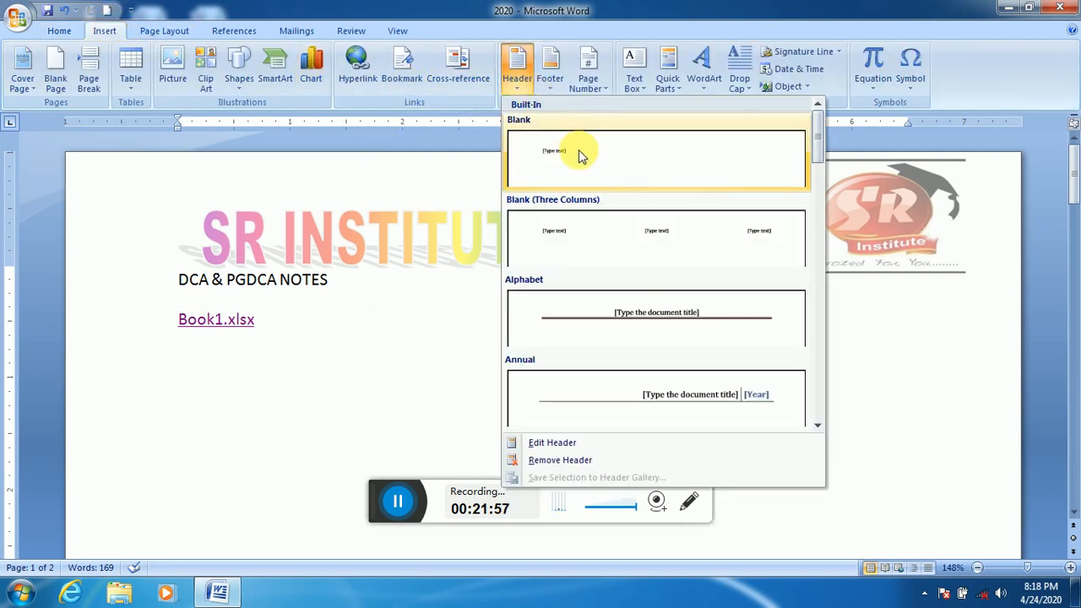
{"action": "left_click", "coordinate": [682, 315]}
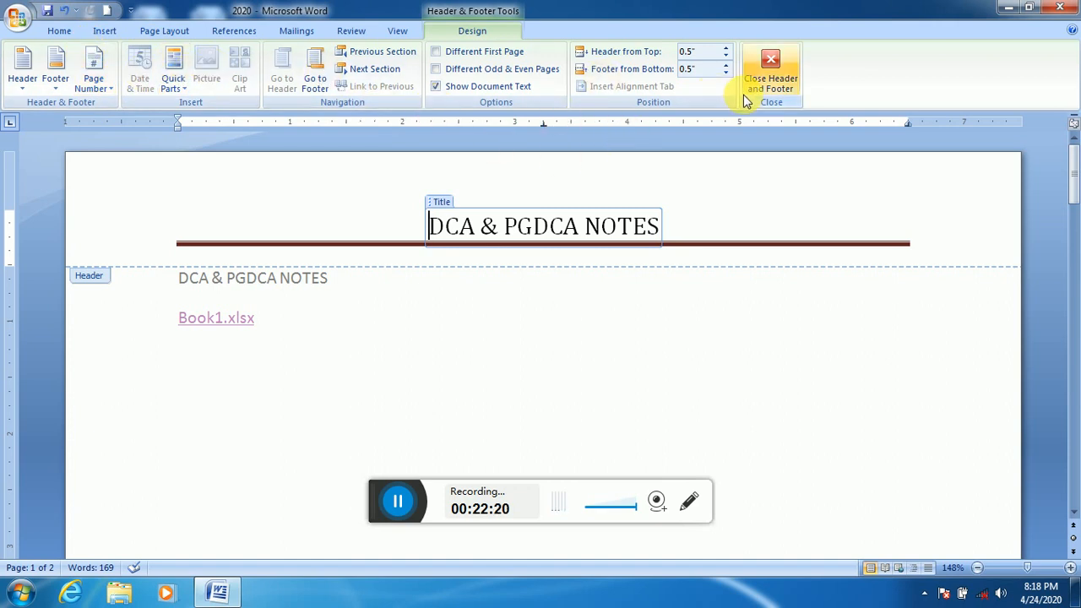
{"action": "key", "text": "ctrl+z"}
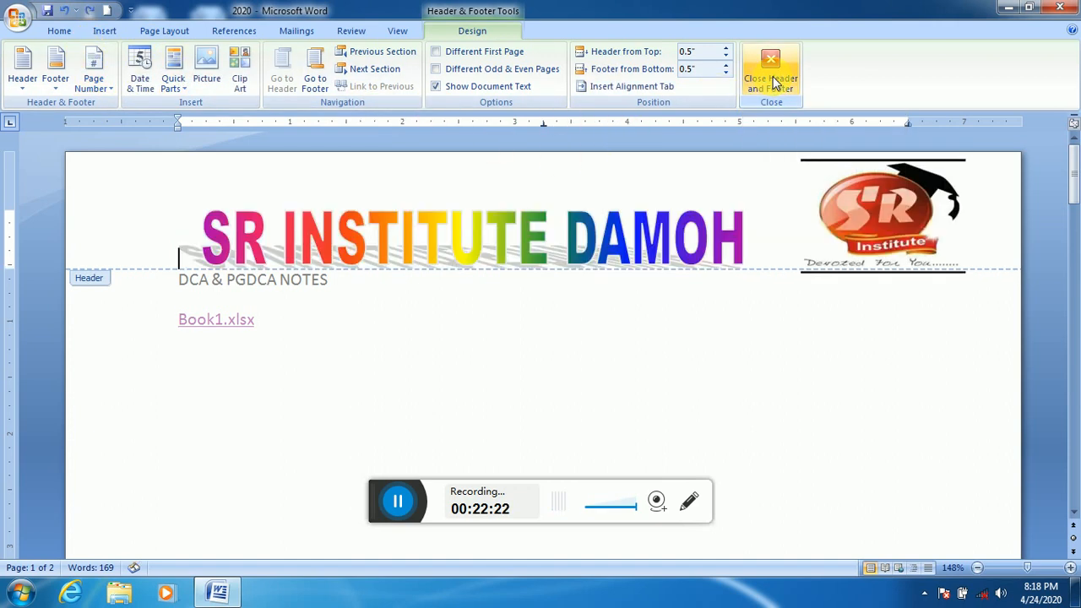
{"action": "left_click", "coordinate": [766, 68]}
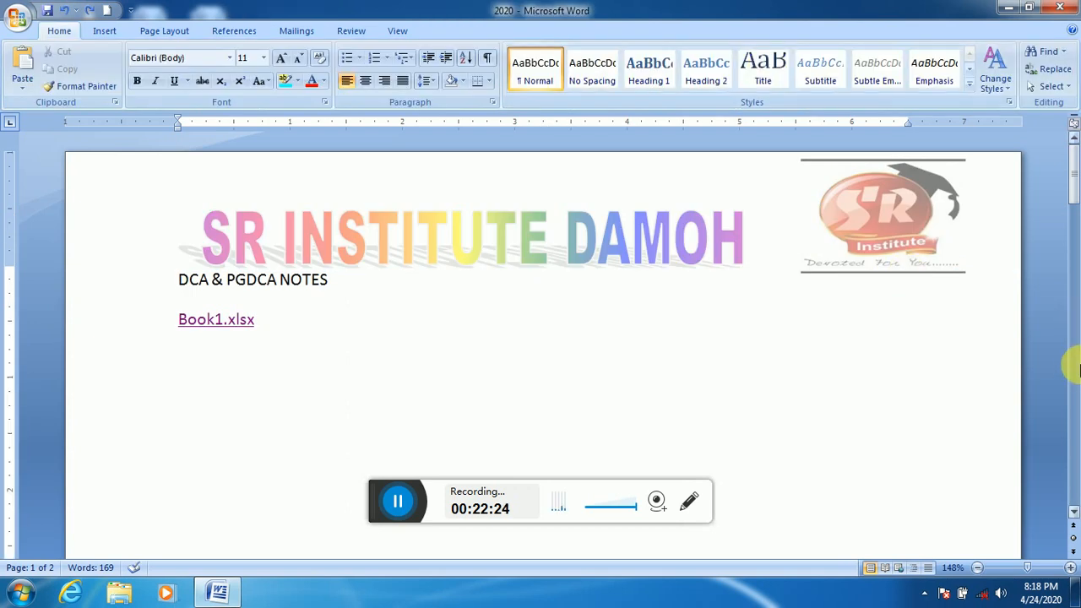
- Insert the built-in Blank footer with the text NOTES, and return to the document body
{"action": "left_click", "coordinate": [116, 30]}
{"action": "left_click", "coordinate": [550, 88]}
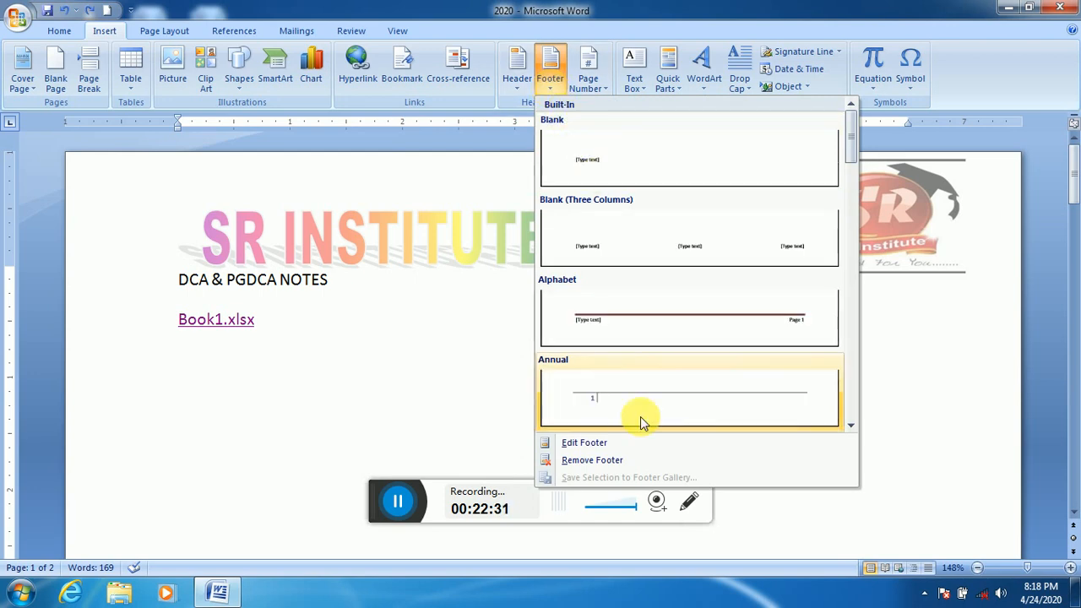
{"action": "left_click", "coordinate": [642, 154]}
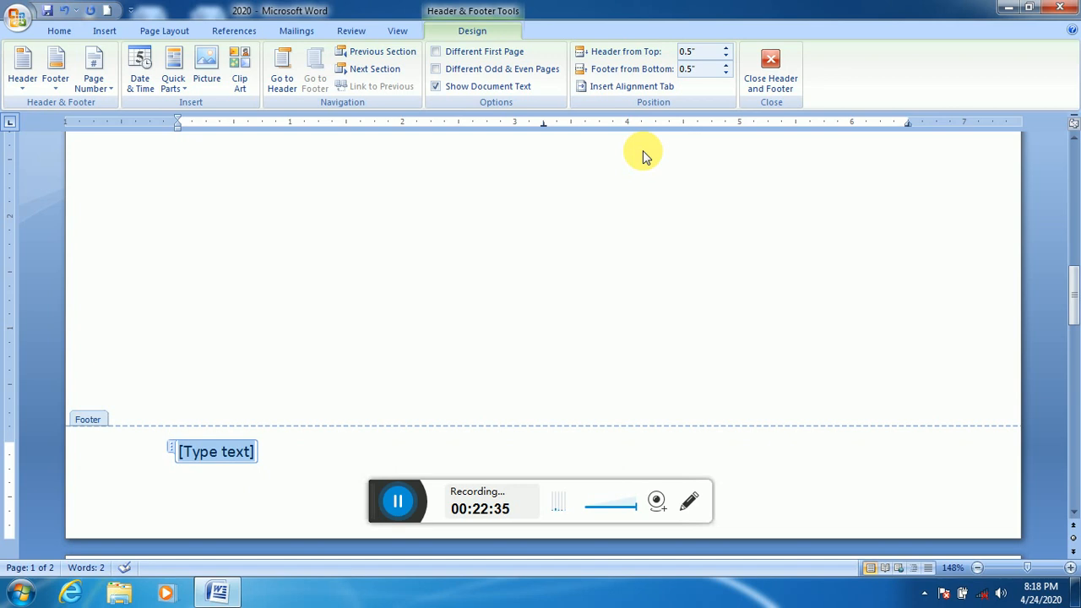
{"action": "type", "text": "NOTES"}
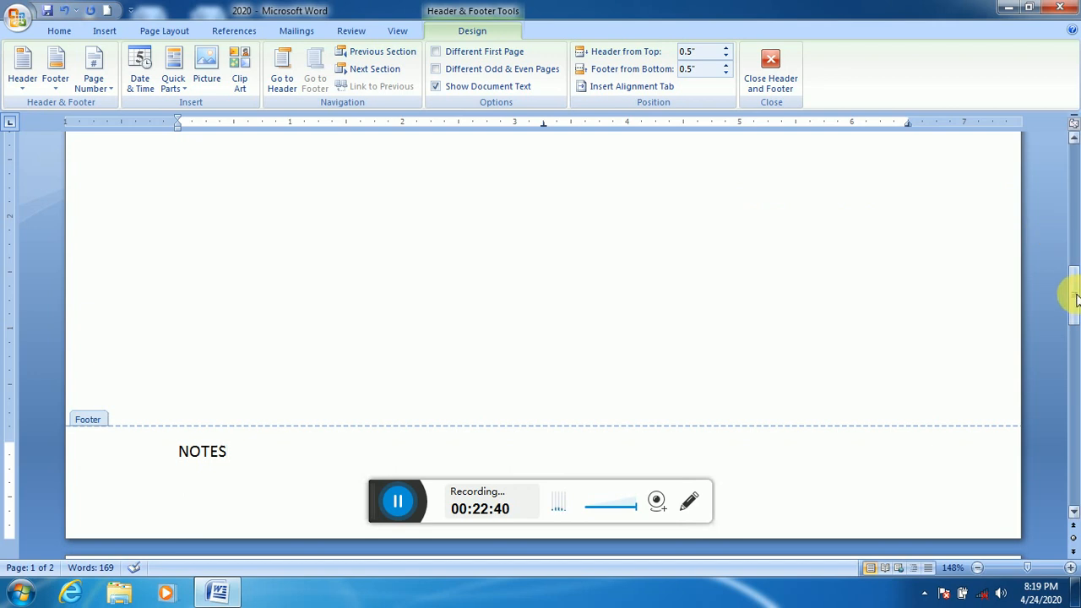
{"action": "mouse_move", "coordinate": [1075, 298]}
{"action": "left_mouse_down"}
{"action": "mouse_move", "coordinate": [1074, 498]}
{"action": "mouse_move", "coordinate": [1073, 314]}
{"action": "left_mouse_up"}
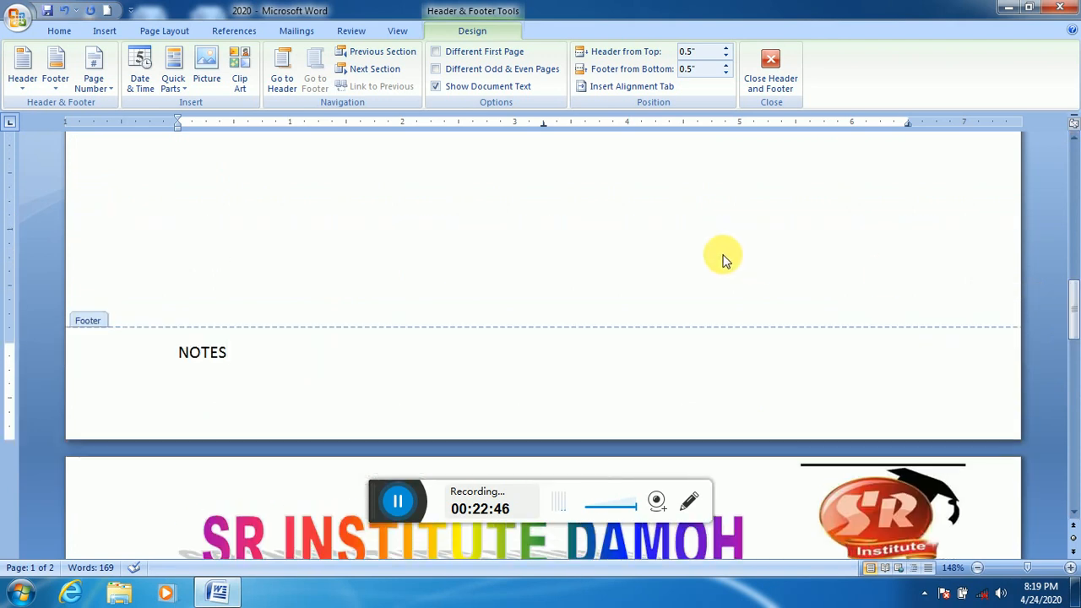
{"action": "left_click", "coordinate": [95, 29]}
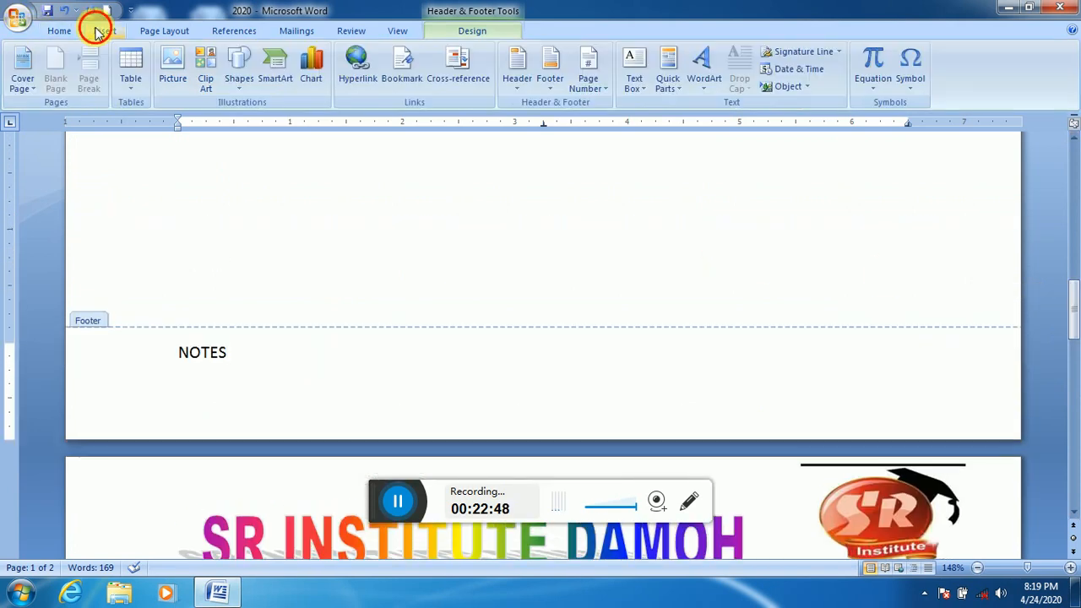
{"action": "double_click", "coordinate": [495, 262]}
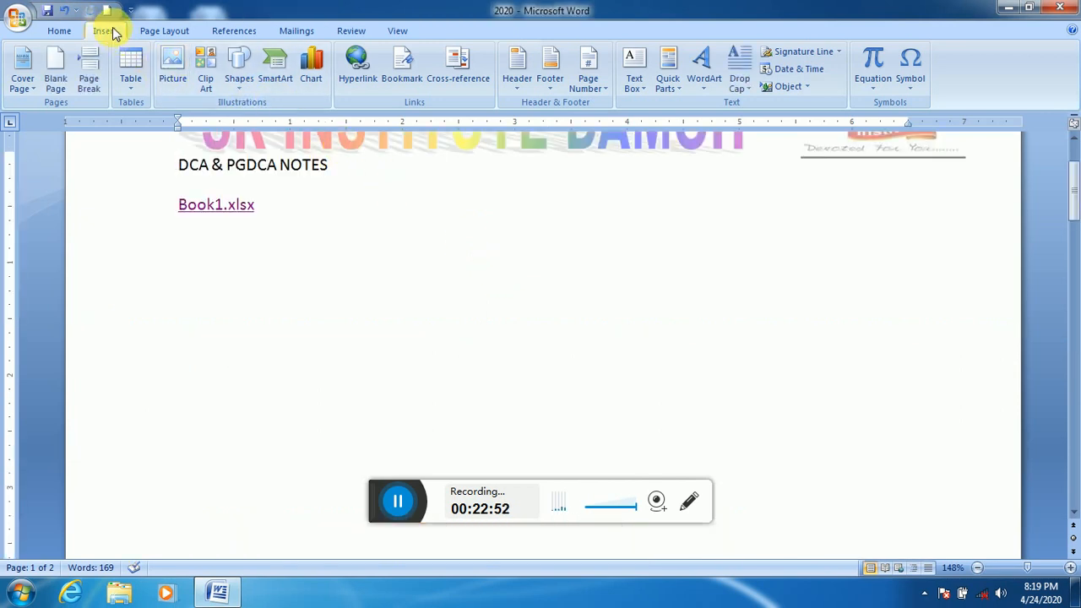
- Add page numbers at the bottom of the page in the Accent Bar 1 style and check them in the footer
{"action": "left_click", "coordinate": [589, 84]}
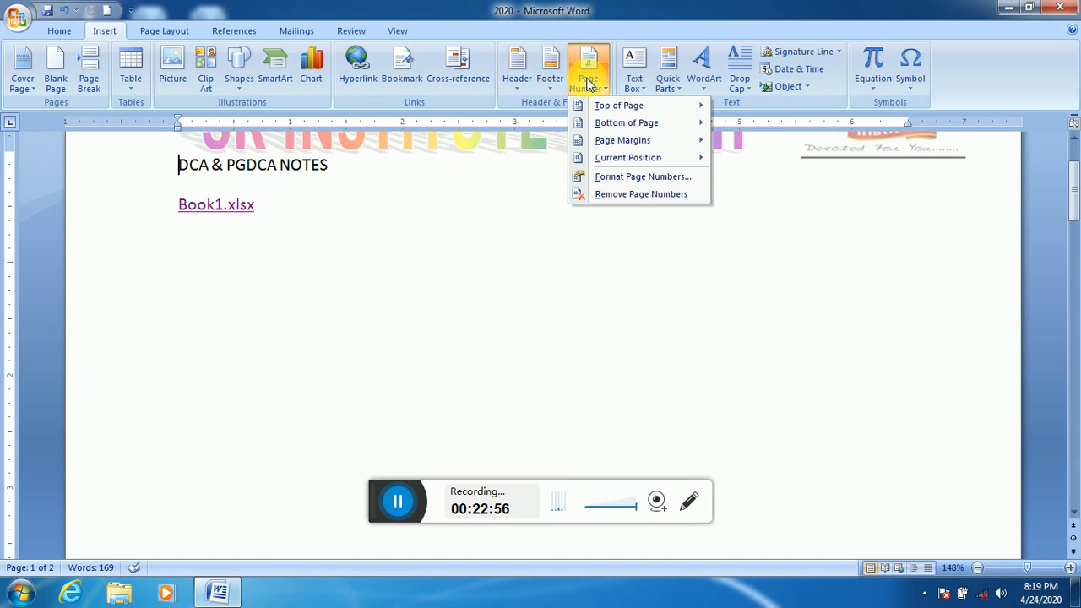
{"action": "mouse_move", "coordinate": [636, 112]}
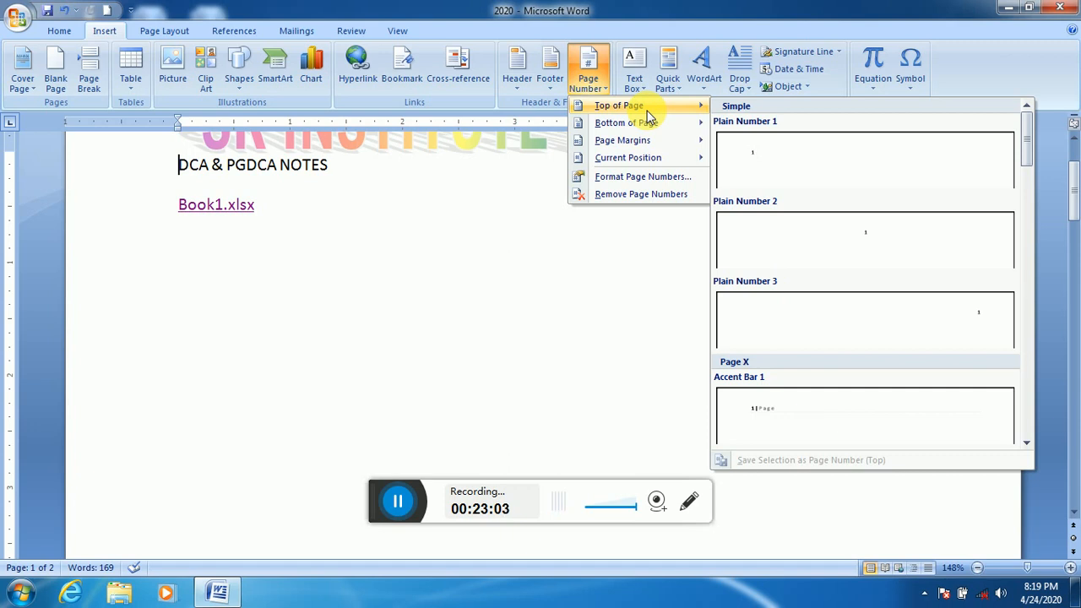
{"action": "mouse_move", "coordinate": [674, 156]}
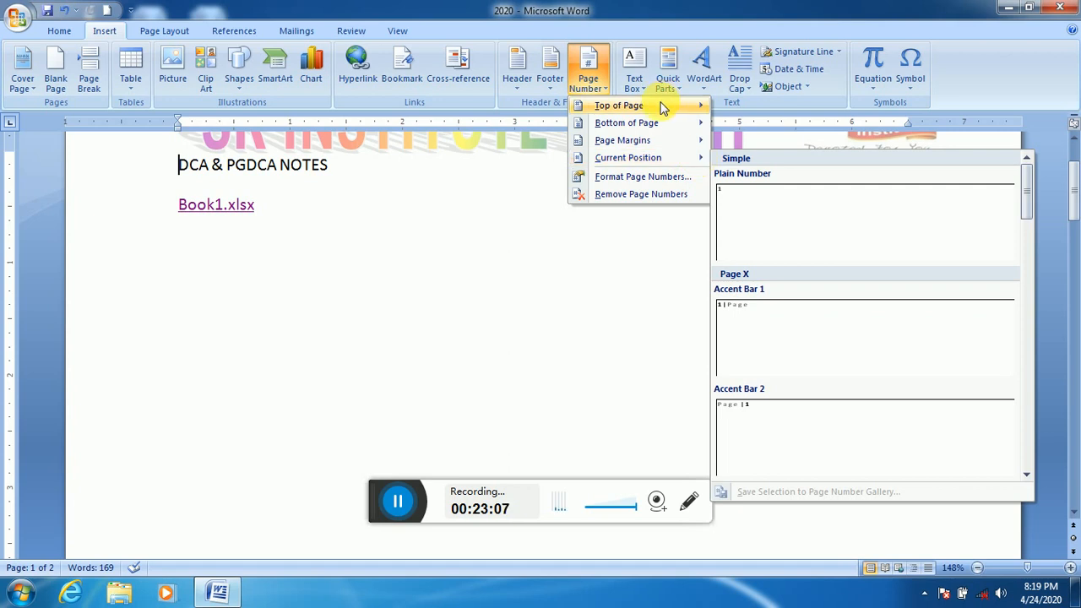
{"action": "mouse_move", "coordinate": [665, 124]}
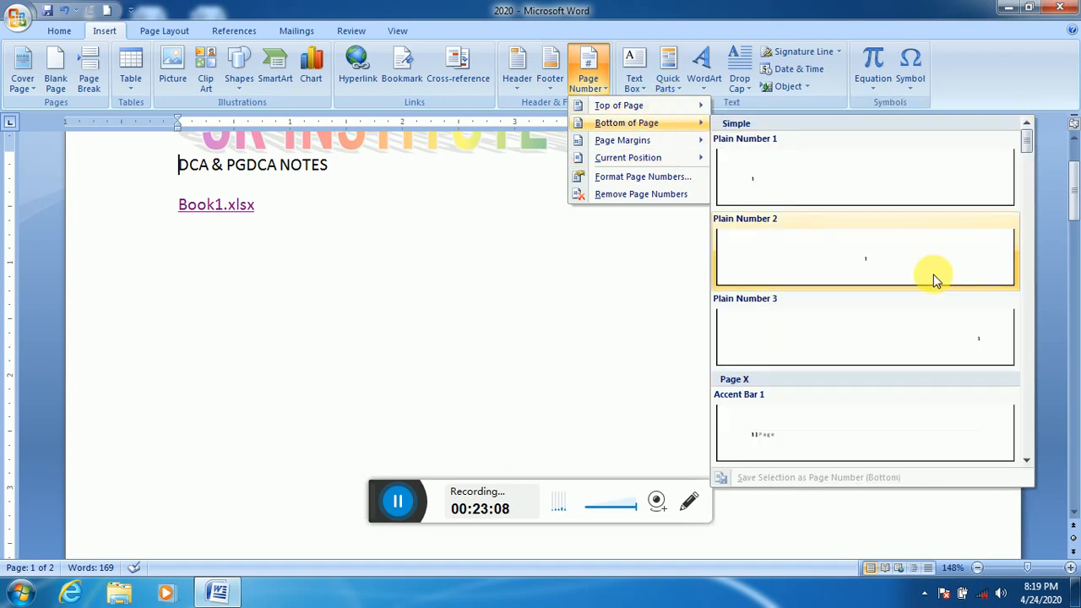
{"action": "left_click", "coordinate": [953, 431]}
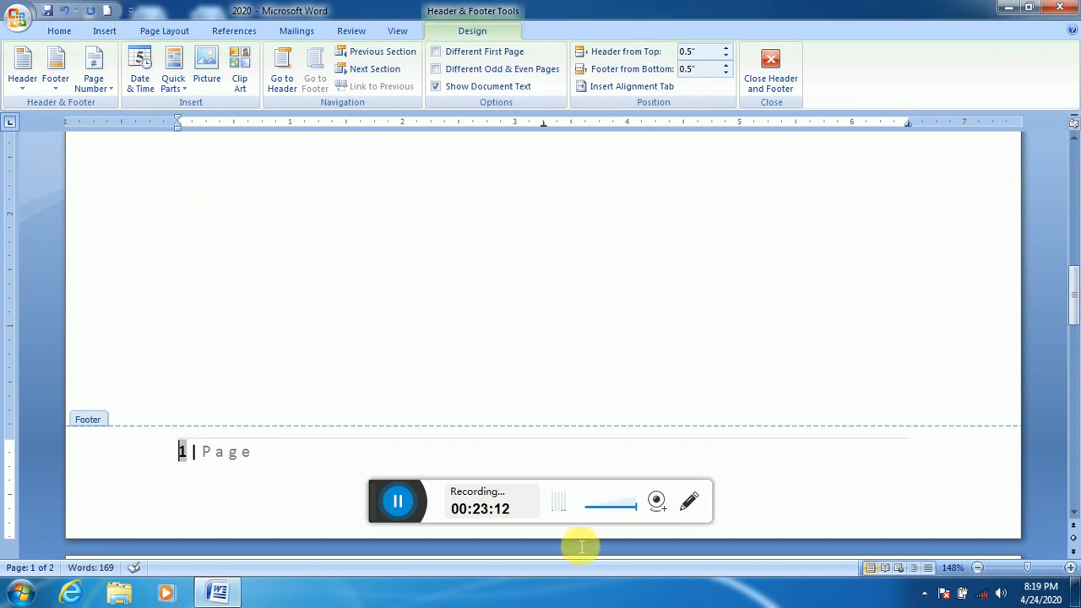
{"action": "left_click", "coordinate": [1073, 516]}
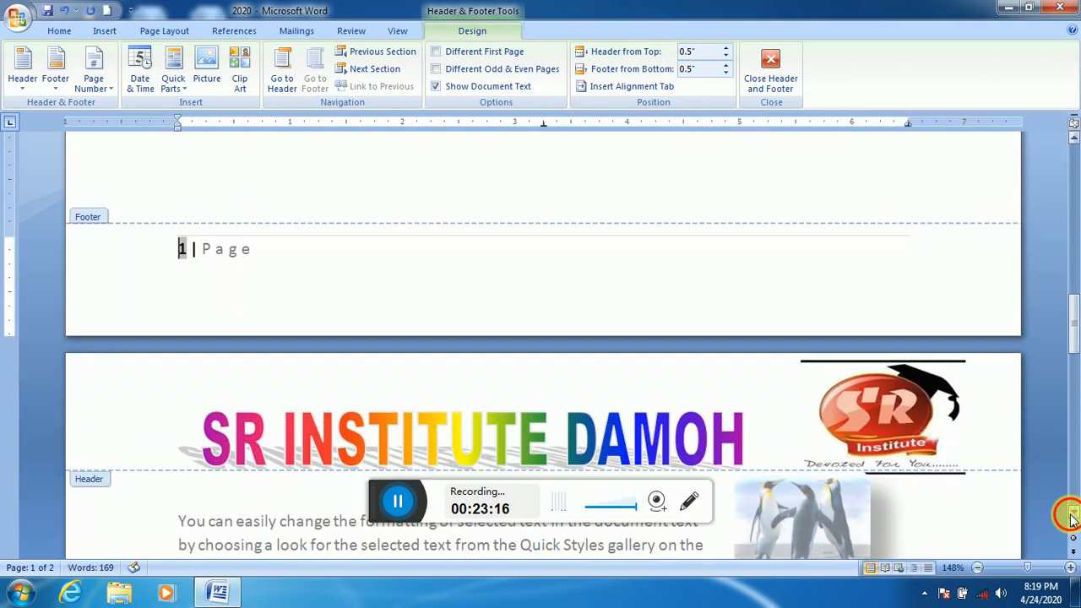
{"action": "left_click", "coordinate": [1073, 140]}
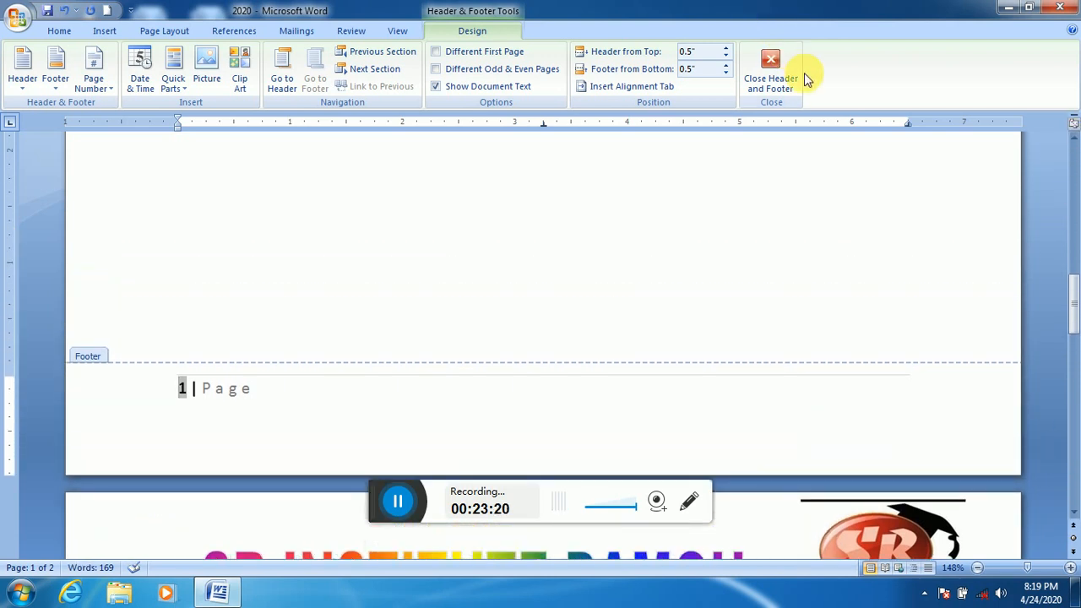
- Close the footer and return to the SR INSTITUTE DAMOH heading at the start of the page
{"action": "left_click", "coordinate": [777, 71]}
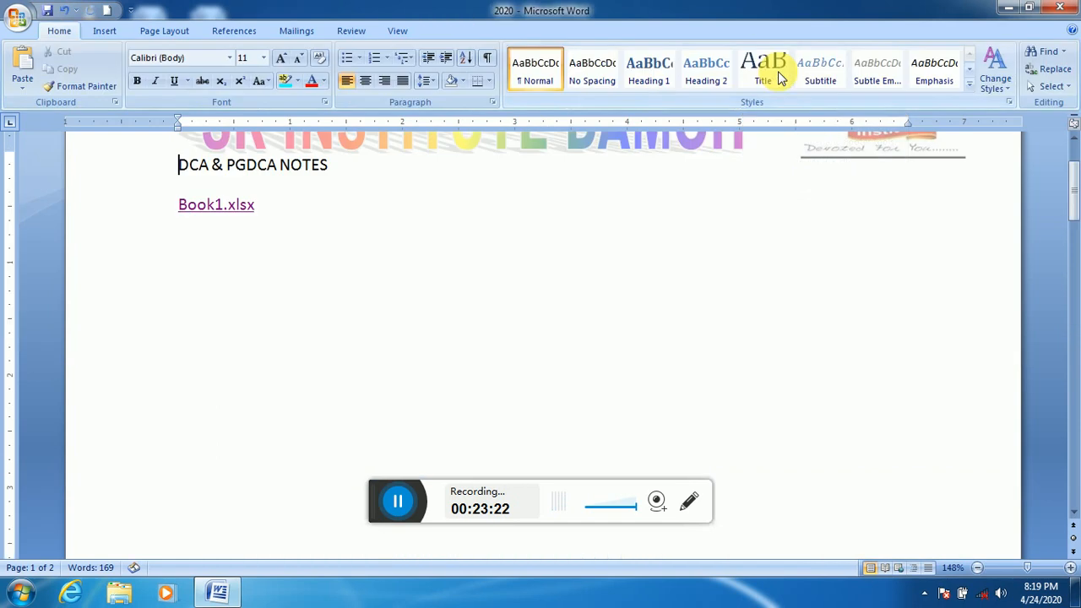
{"action": "left_click", "coordinate": [94, 33]}
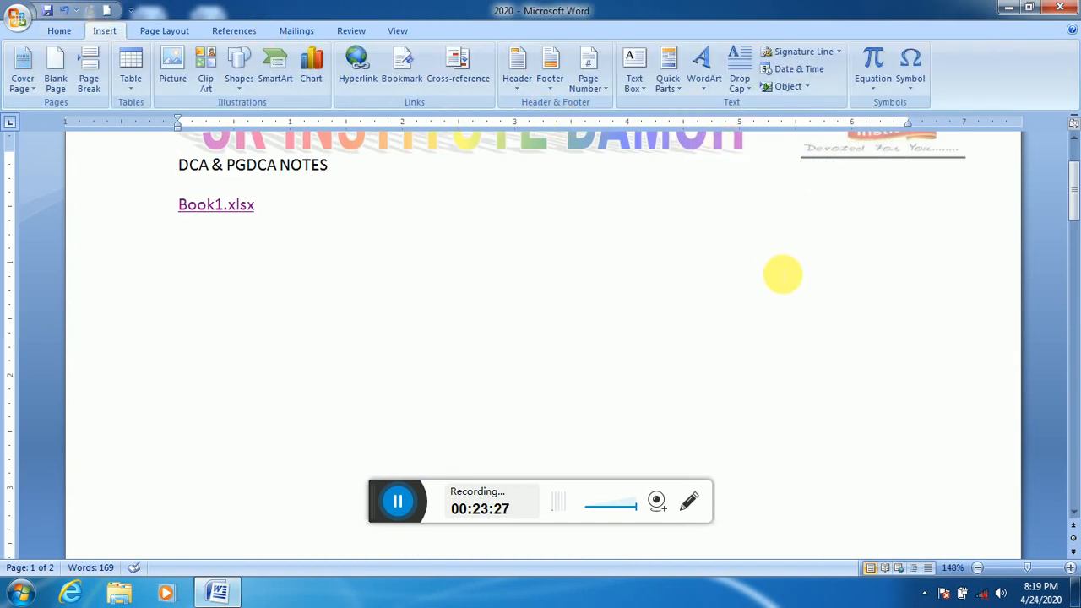
{"action": "scroll", "coordinate": [355, 501], "scroll_direction": "up", "scroll_amount": 1}
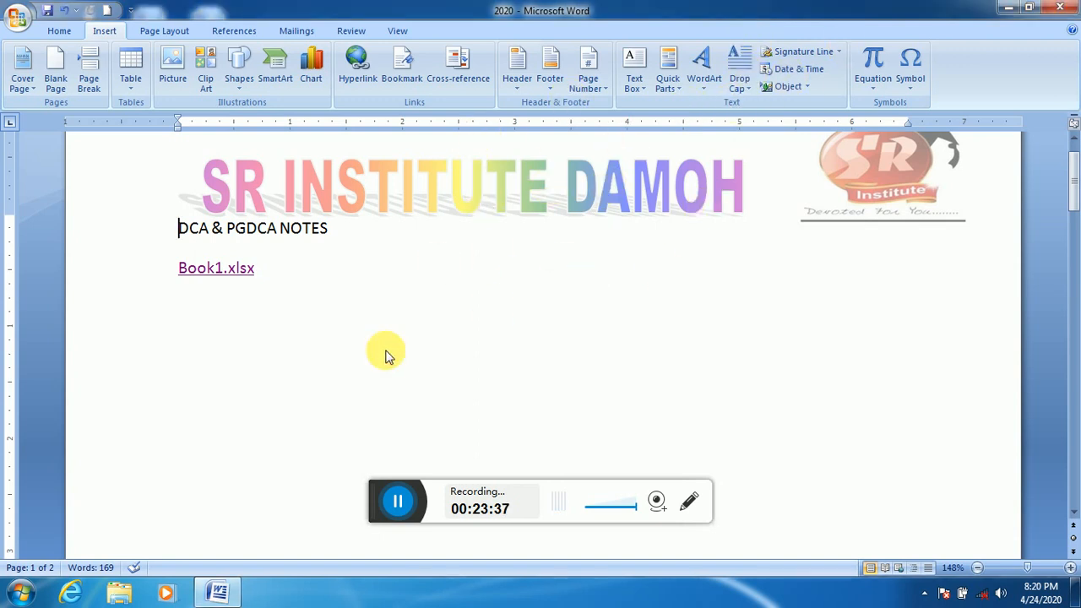
- Draw a text box about 2.37" wide and 0.61" high in the blank area below the Book1.xlsx link
{"action": "double_click", "coordinate": [402, 308]}
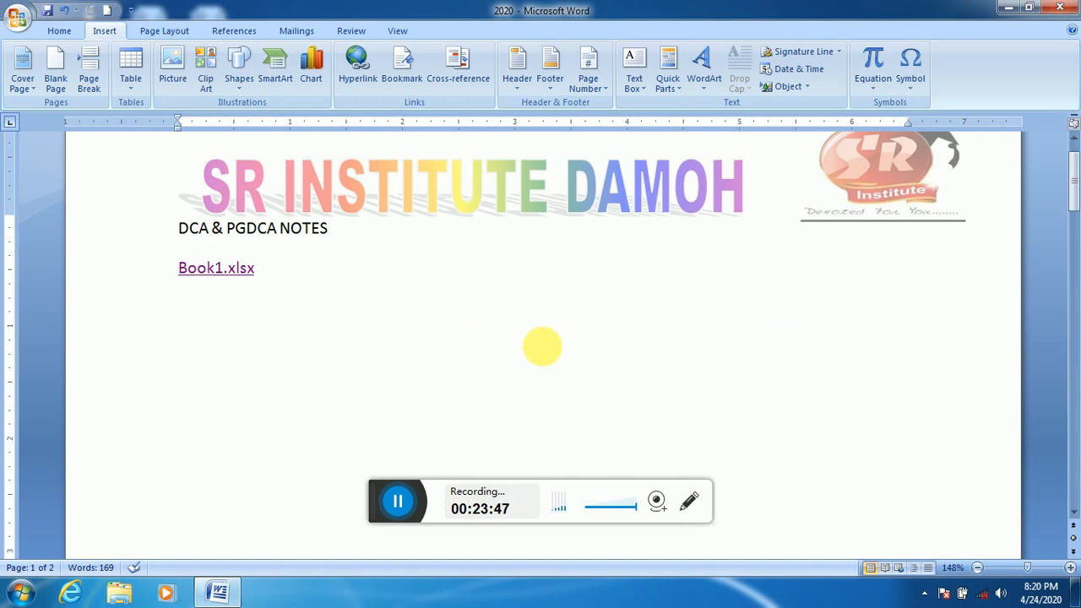
{"action": "left_click", "coordinate": [636, 91]}
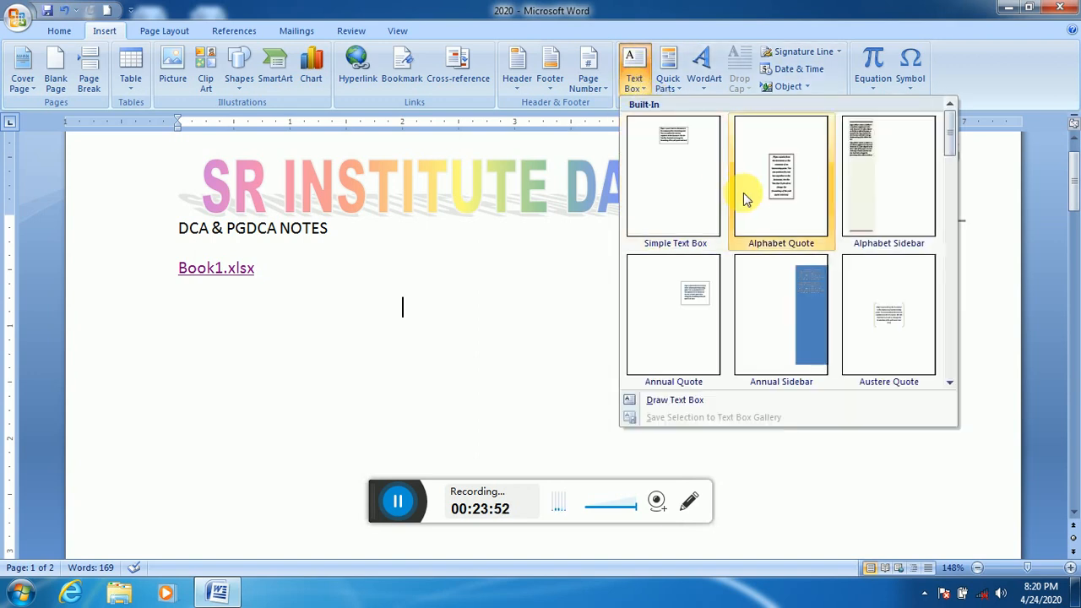
{"action": "left_click", "coordinate": [952, 383]}
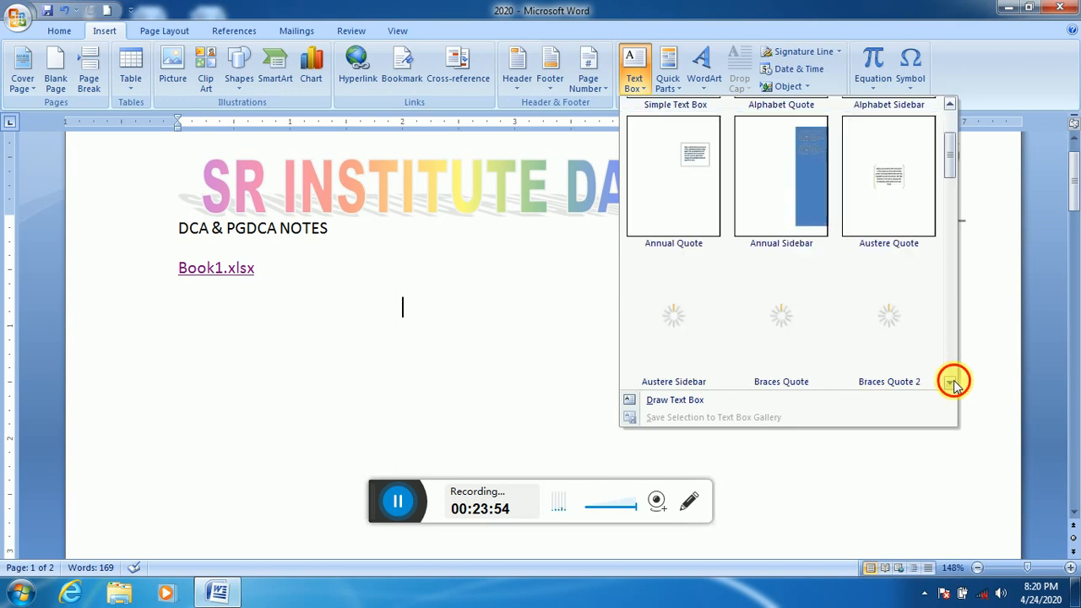
{"action": "left_click", "coordinate": [952, 382]}
{"action": "left_click", "coordinate": [952, 383]}
{"action": "left_click", "coordinate": [952, 382]}
{"action": "left_click", "coordinate": [952, 383]}
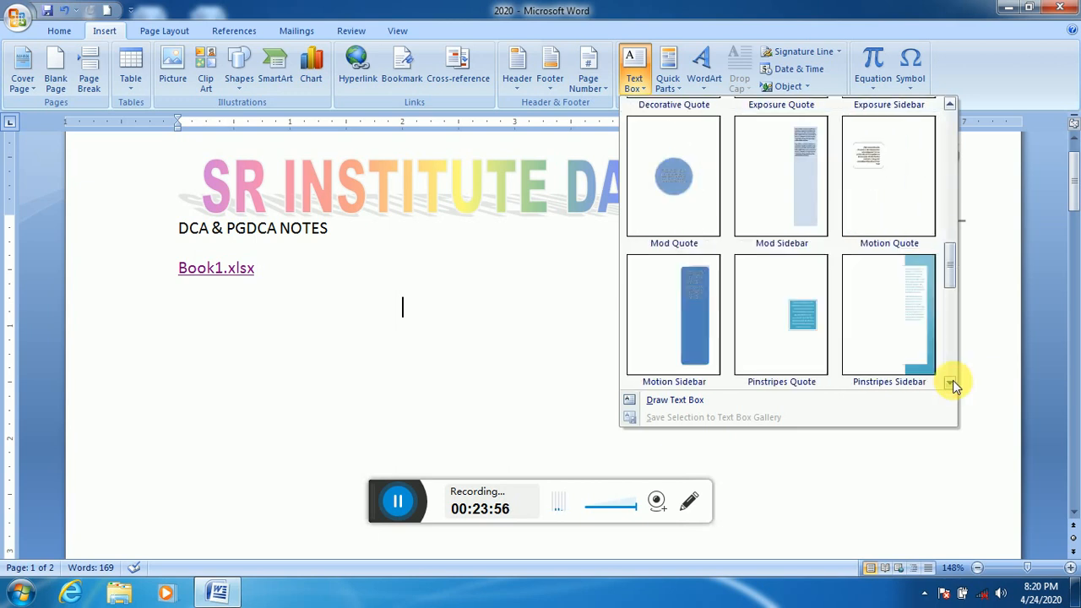
{"action": "left_click", "coordinate": [952, 382]}
{"action": "left_click", "coordinate": [676, 399]}
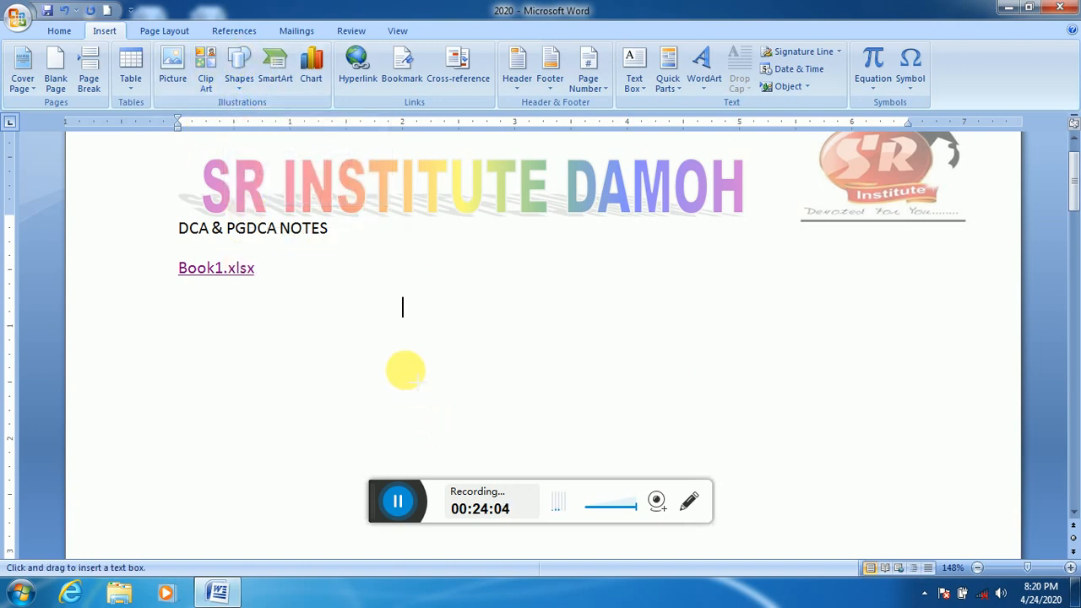
{"action": "left_click_drag", "start_coordinate": [404, 365], "coordinate": [674, 436]}
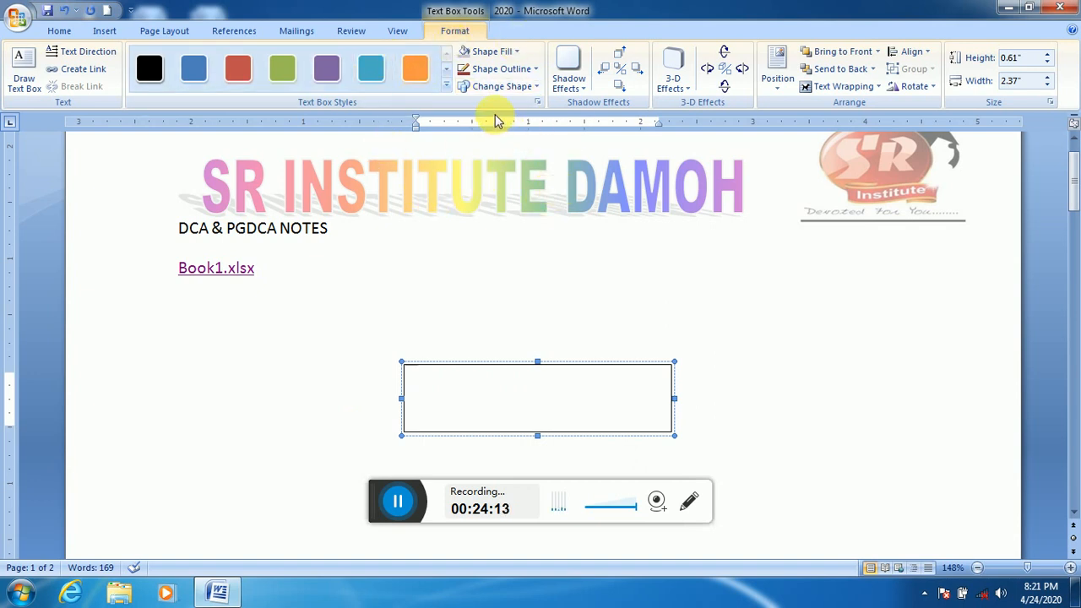
- Change the rectangular text box to the wavy punched tape flowchart shape and deselect it
{"action": "left_click", "coordinate": [524, 87]}
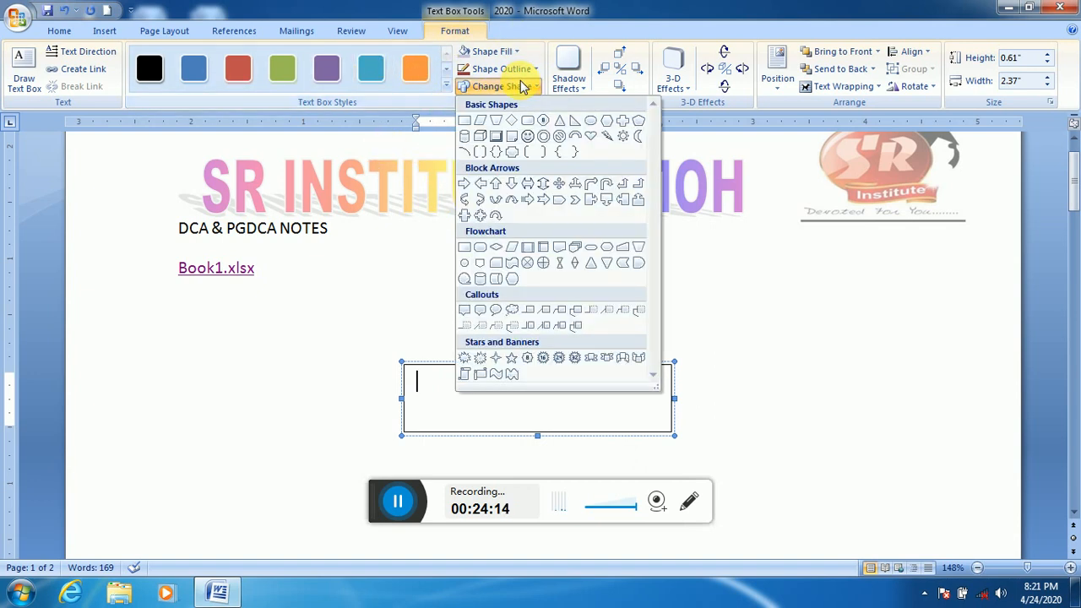
{"action": "left_click", "coordinate": [515, 264]}
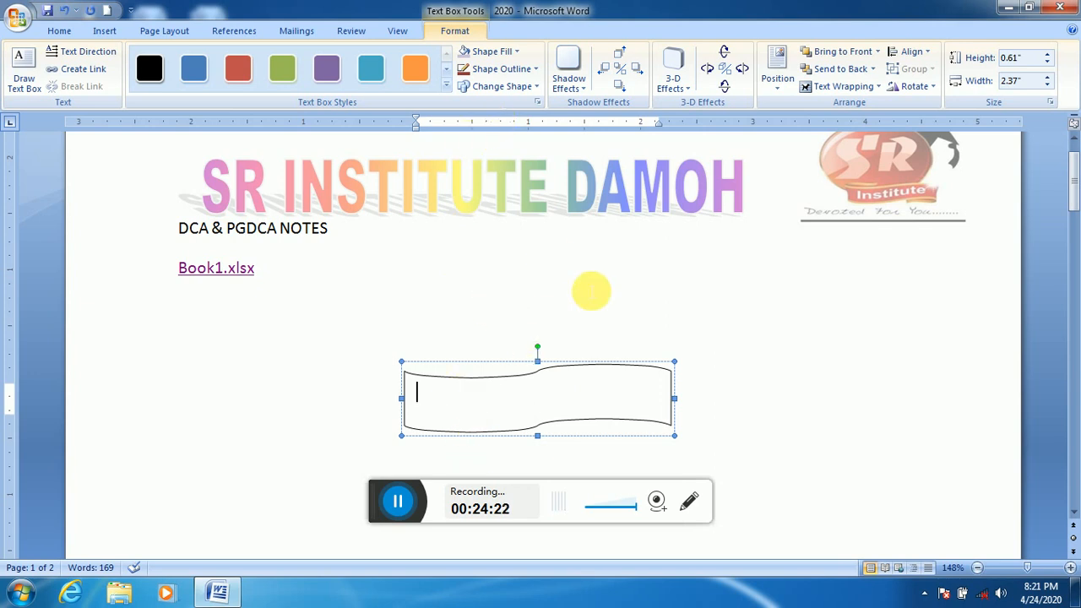
{"action": "left_click", "coordinate": [384, 399]}
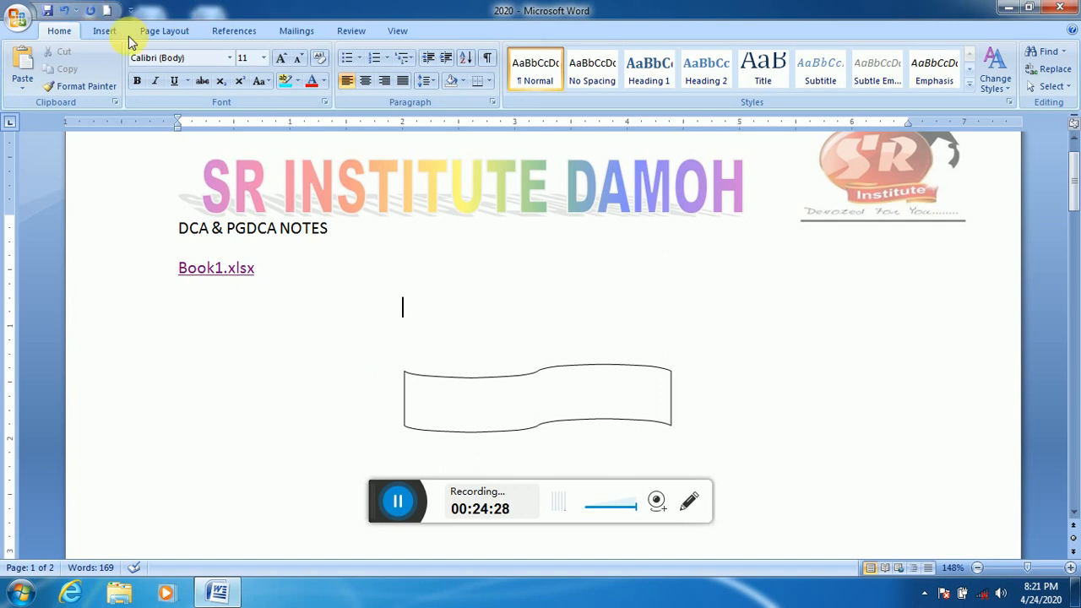
- Draw an inverted trapezoid about 0.51" wide and 0.45" high to the upper right of the wavy text box
{"action": "left_click", "coordinate": [102, 32]}
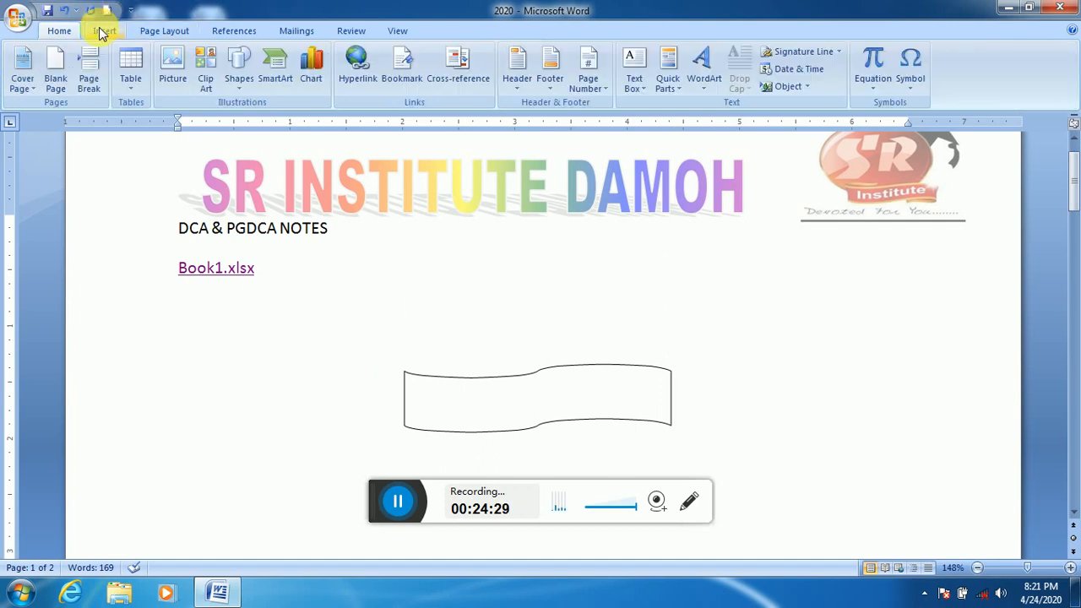
{"action": "left_click", "coordinate": [240, 76]}
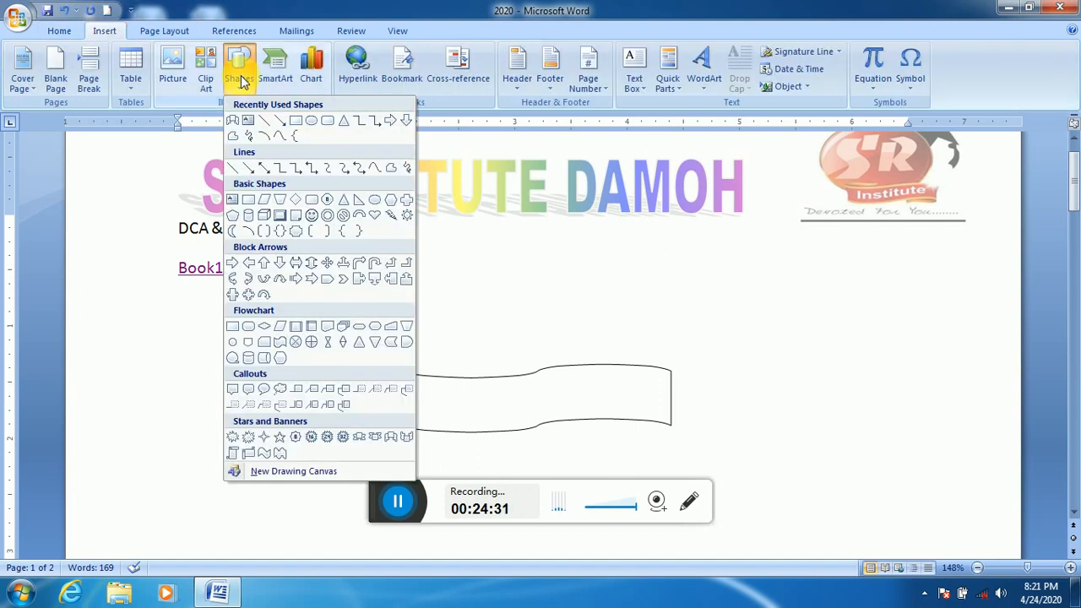
{"action": "left_click", "coordinate": [281, 203]}
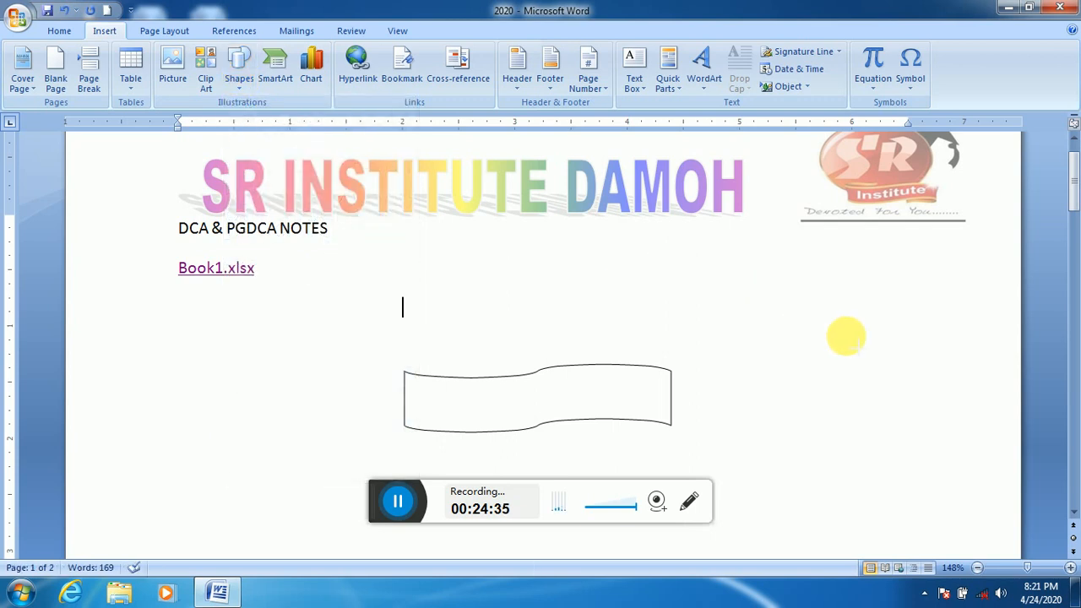
{"action": "left_click_drag", "start_coordinate": [800, 299], "coordinate": [858, 348]}
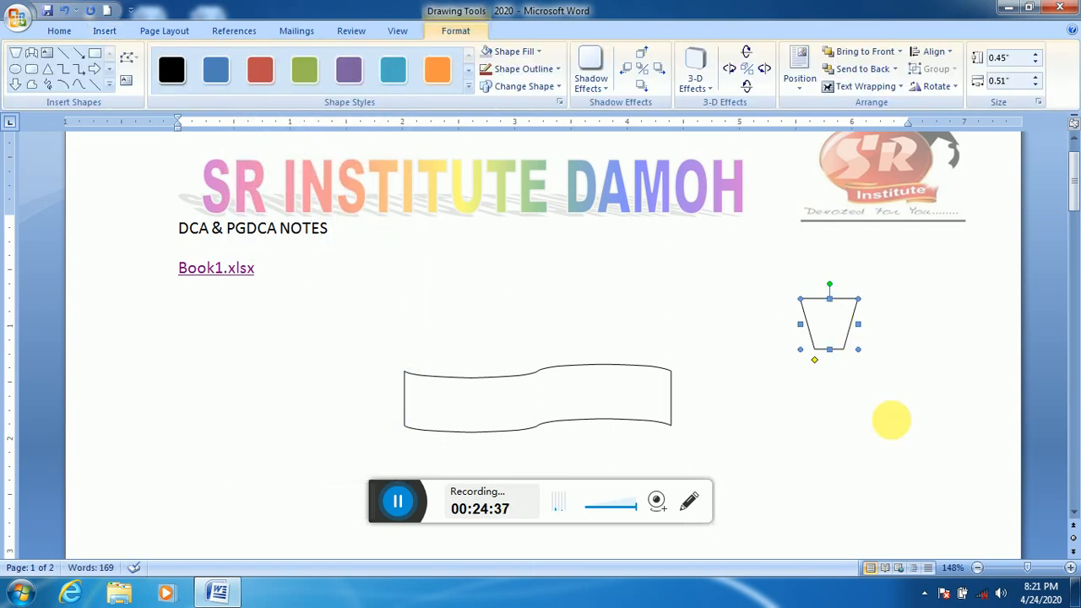
{"action": "left_click", "coordinate": [908, 473]}
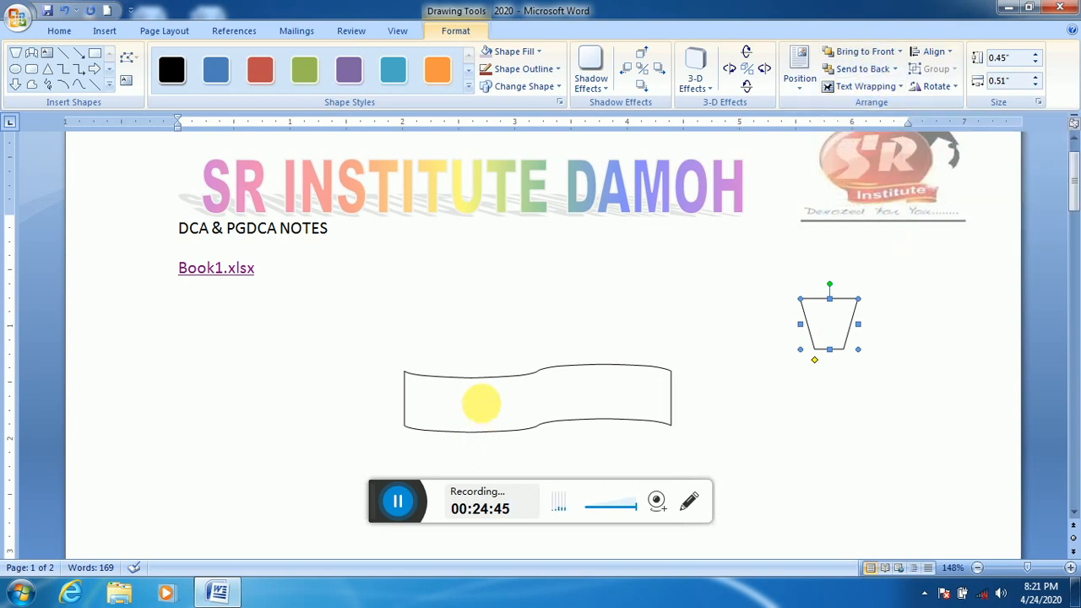
- Enter the sample text HGHFHGHFHFGHFFGHFHFHFH in the wavy text box
{"action": "left_click", "coordinate": [490, 411]}
{"action": "left_click", "coordinate": [490, 410]}
{"action": "type", "text": "HGH"}
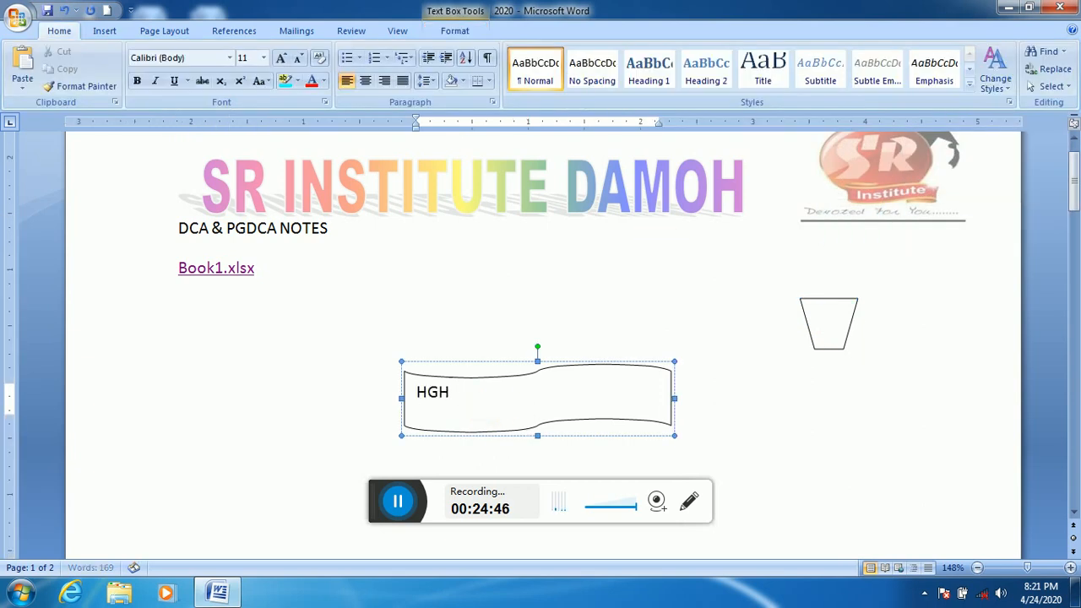
{"action": "type", "text": "FHFGHFFGHFHFHFH"}
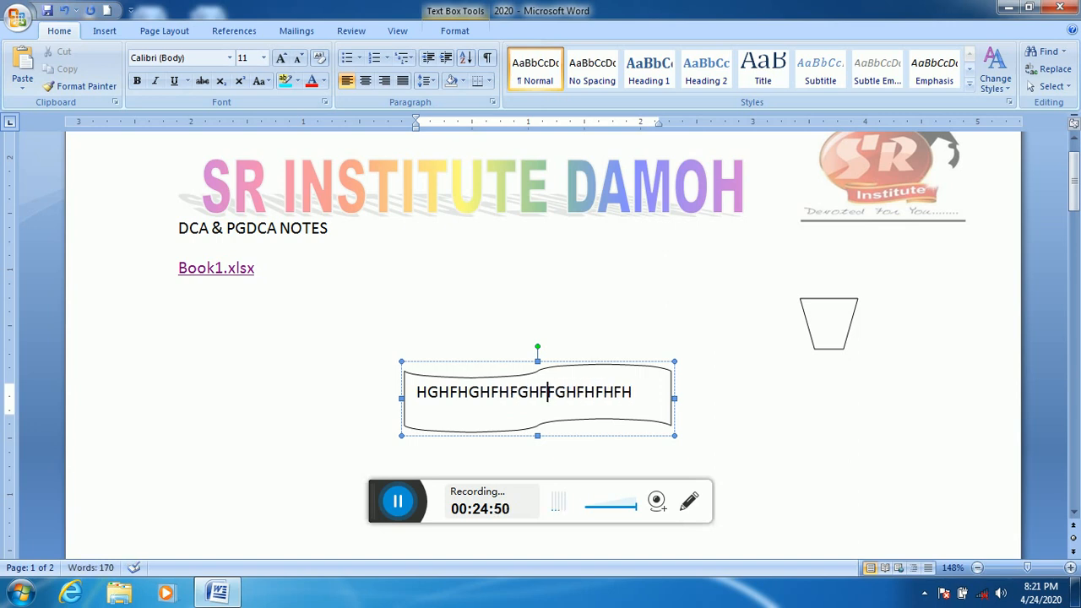
- Try inserting the Company Fax document property into the text box, review the other Quick Parts options, and remove the field
{"action": "left_click", "coordinate": [108, 33]}
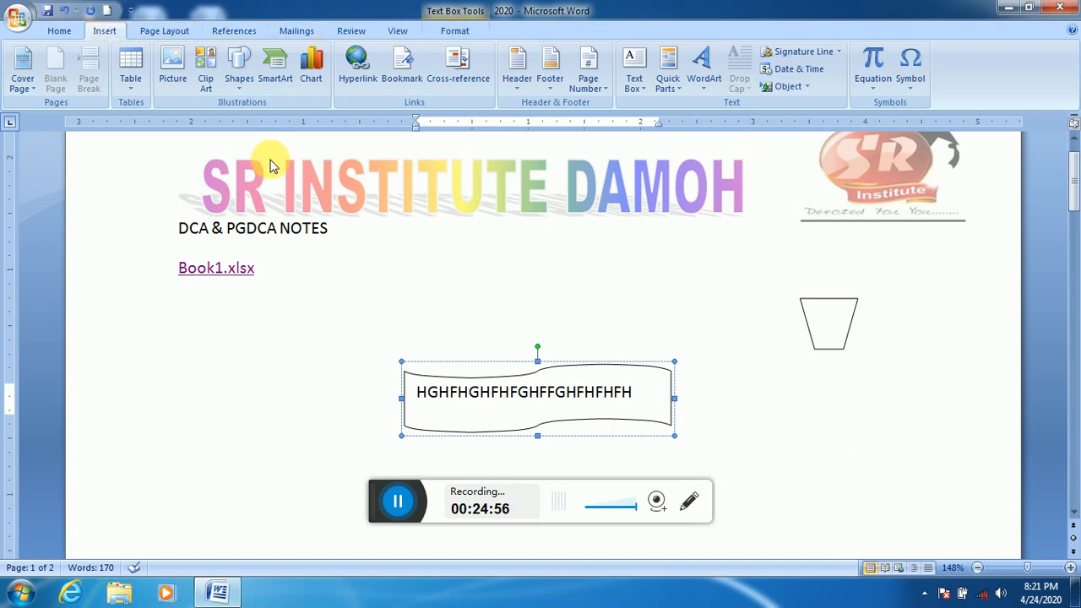
{"action": "left_click", "coordinate": [665, 86]}
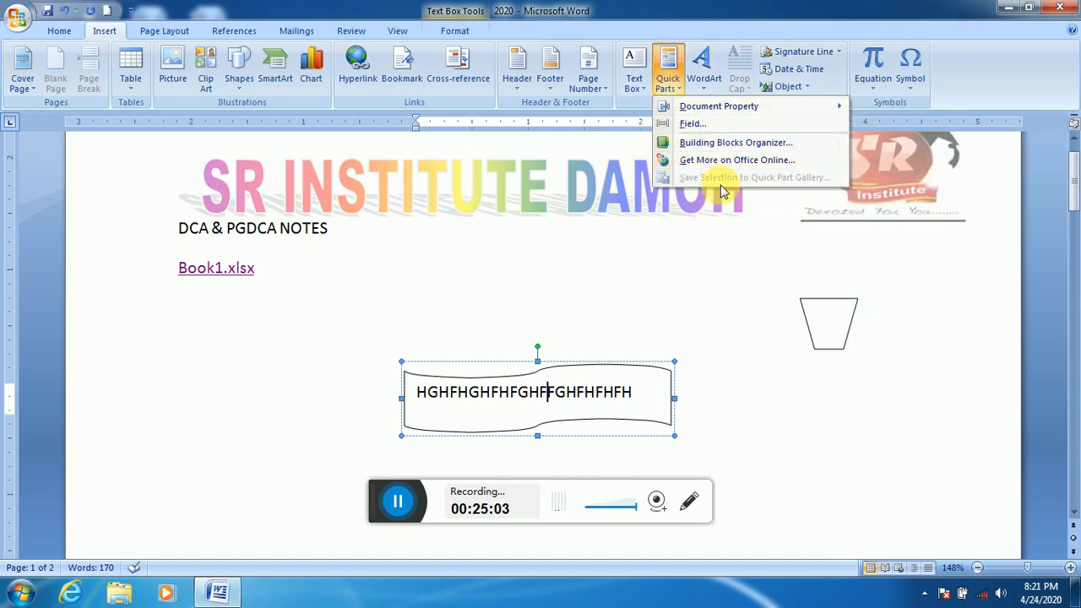
{"action": "mouse_move", "coordinate": [805, 112]}
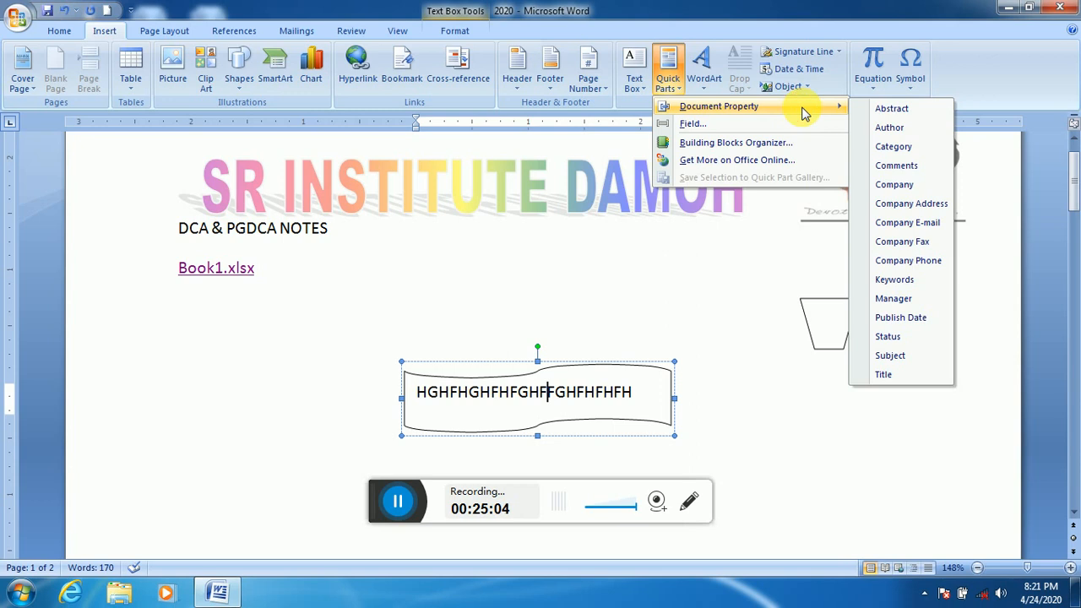
{"action": "left_click", "coordinate": [902, 241]}
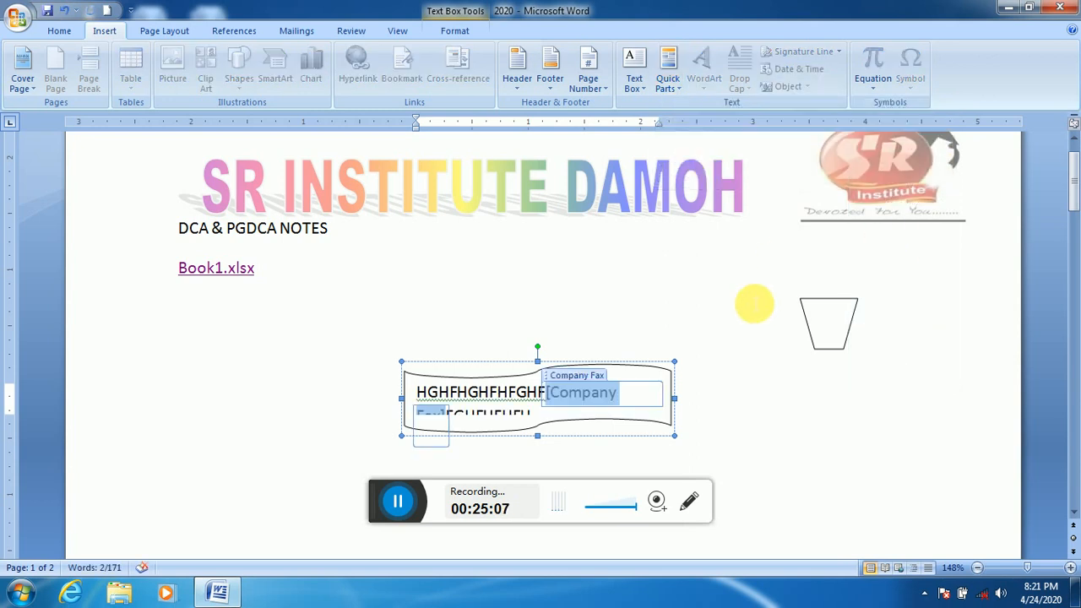
{"action": "left_click", "coordinate": [667, 80]}
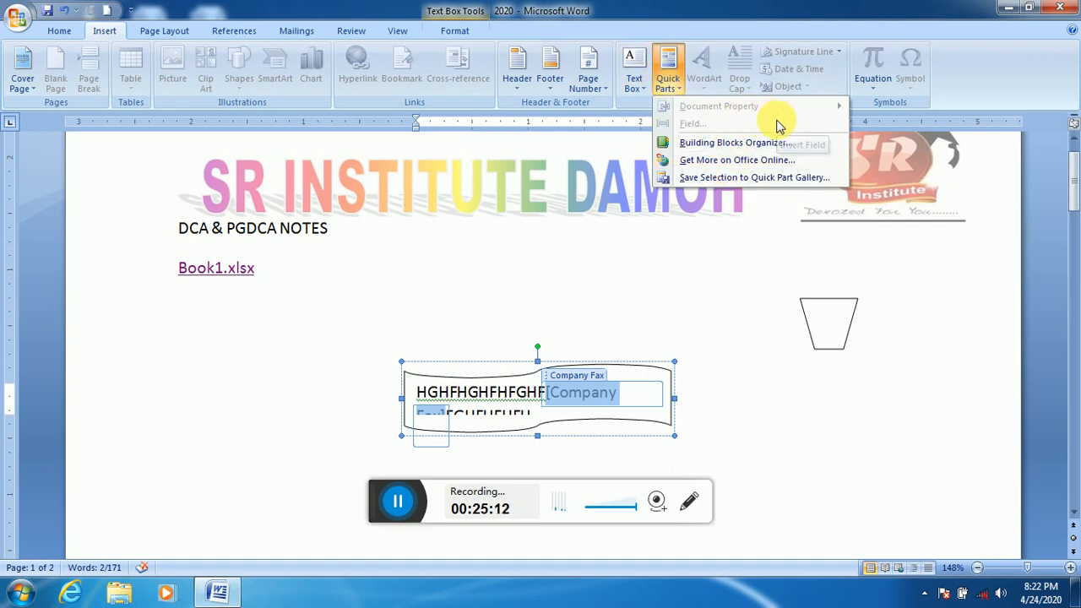
{"action": "left_click", "coordinate": [680, 324]}
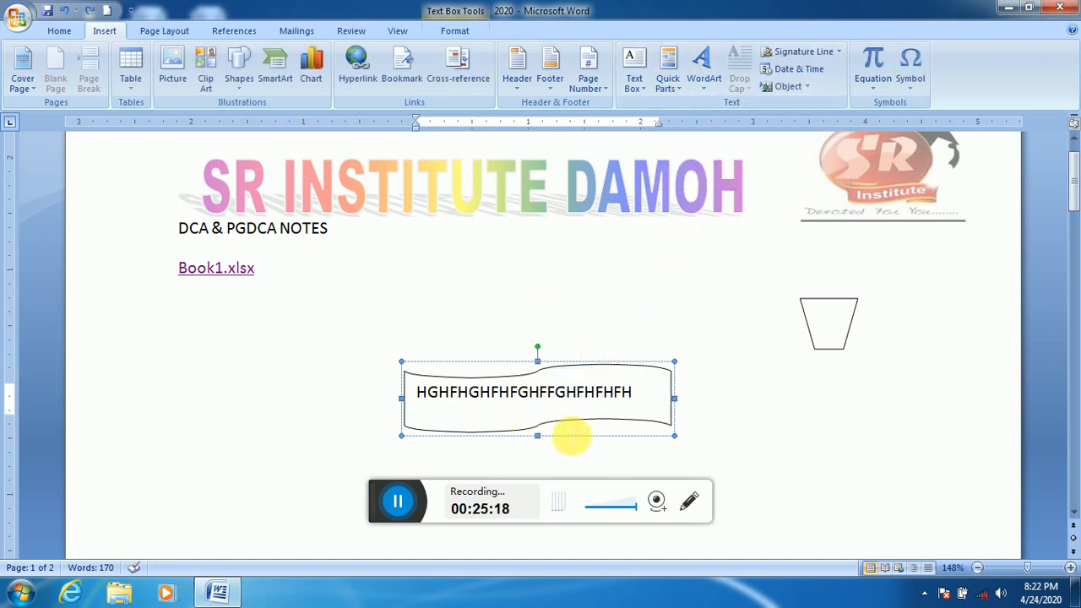
- Delete the sample text in the wavy text box back to HGH
{"action": "key", "text": "BackSpace"}
{"action": "key", "text": "BackSpace"}
{"action": "key", "text": "BackSpace"}
{"action": "key", "text": "BackSpace"}
{"action": "key", "text": "BackSpace"}
{"action": "key", "text": "BackSpace"}
{"action": "key", "text": "BackSpace"}
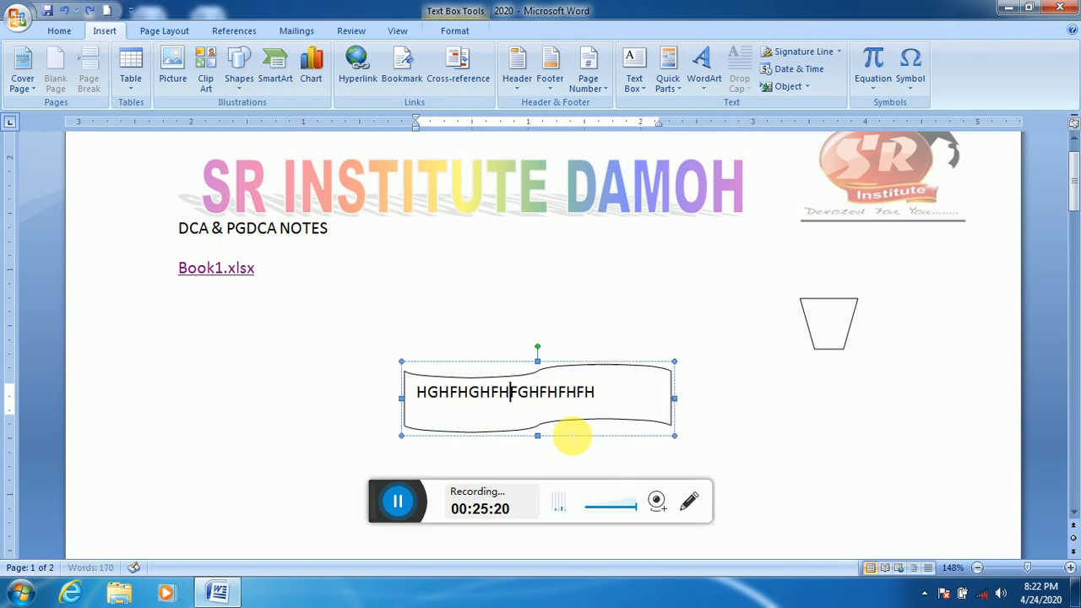
{"action": "key", "text": "End"}
{"action": "key", "text": "BackSpace"}
{"action": "key", "text": "BackSpace"}
{"action": "key", "text": "BackSpace"}
{"action": "key", "text": "BackSpace"}
{"action": "key", "text": "BackSpace"}
{"action": "key", "text": "BackSpace"}
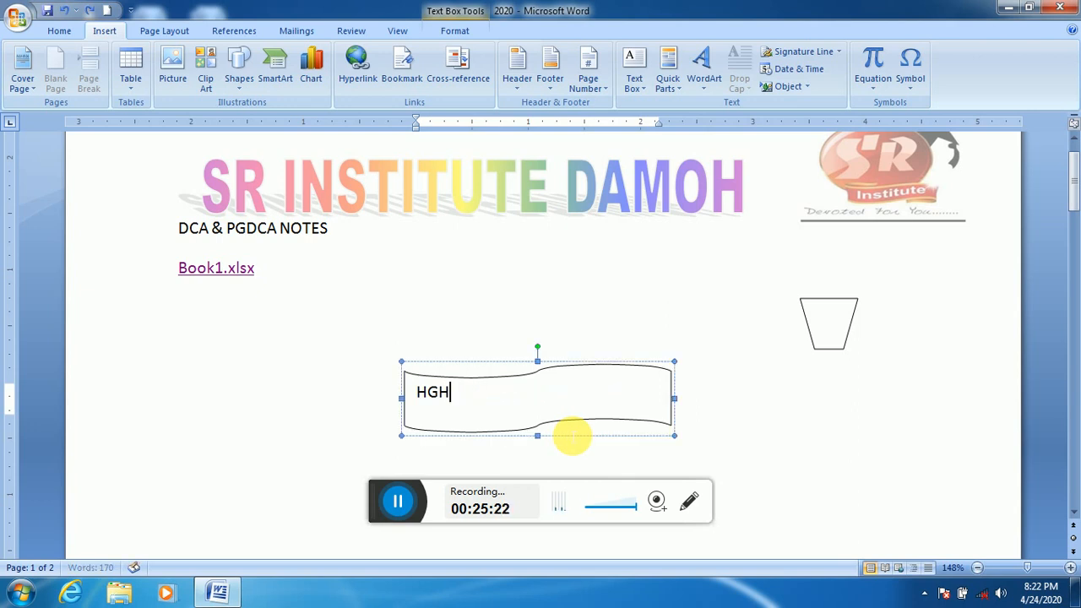
- Undo the text box and trapezoid insertions along with their edits
{"action": "key", "text": "ctrl+z"}
{"action": "key", "text": "ctrl+z"}
{"action": "key", "text": "ctrl+z"}
{"action": "key", "text": "ctrl+z"}
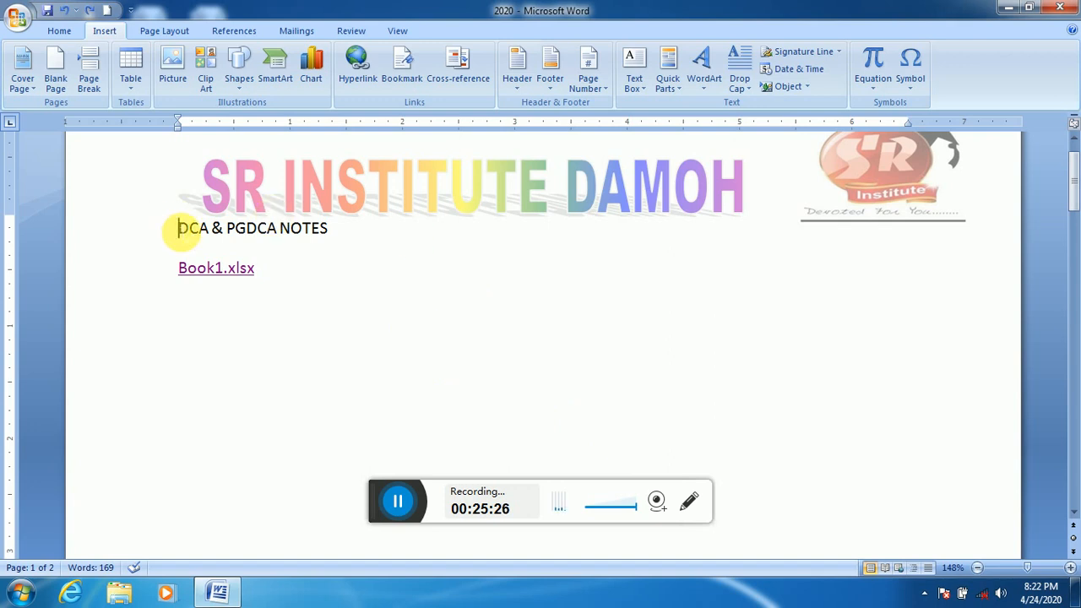
- Add an empty line above DCA & PGDCA NOTES and start turning that text into WordArt in the green shadowed style
{"action": "key", "text": "Return"}
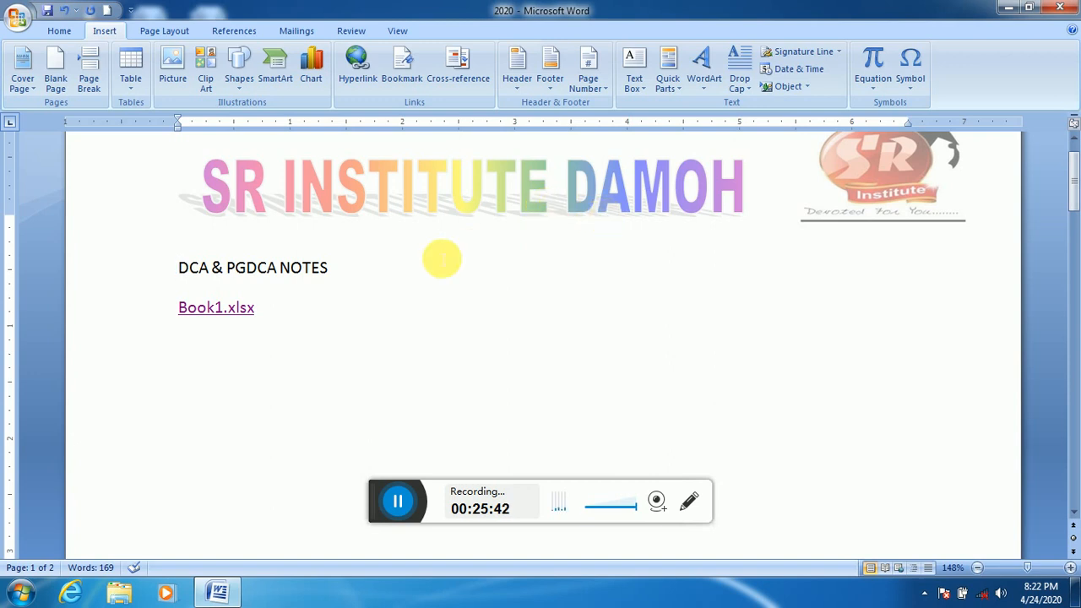
{"action": "left_click_drag", "start_coordinate": [178, 269], "coordinate": [355, 297]}
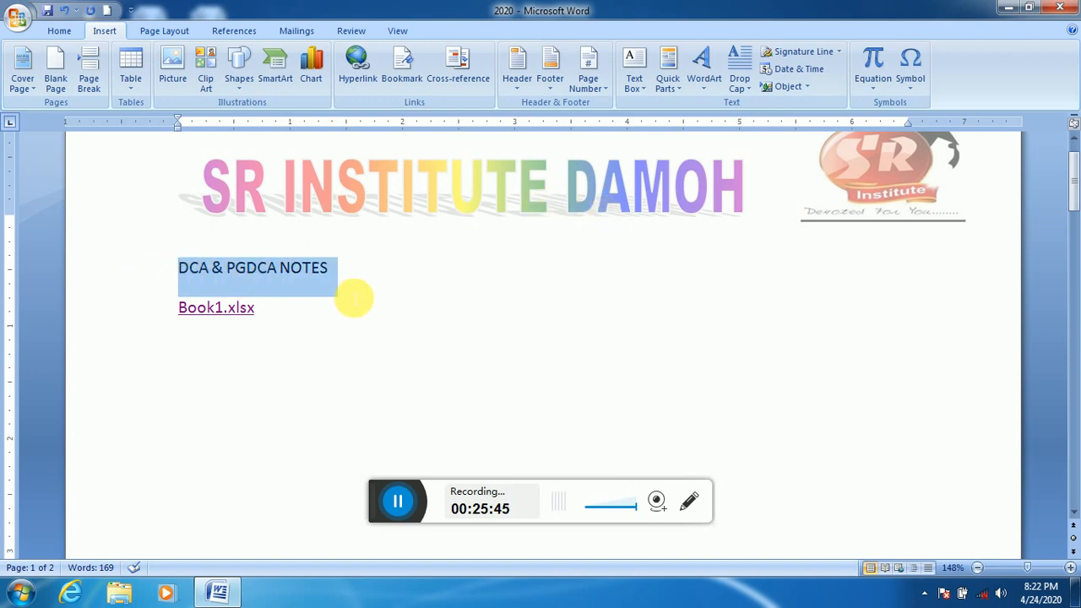
{"action": "left_click", "coordinate": [701, 76]}
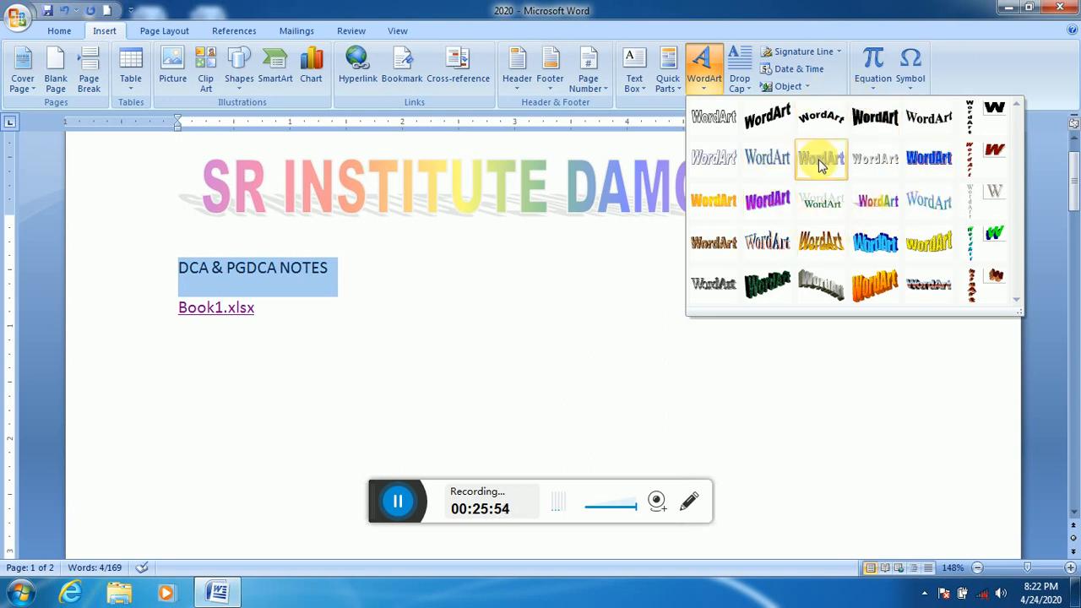
{"action": "left_click", "coordinate": [832, 210]}
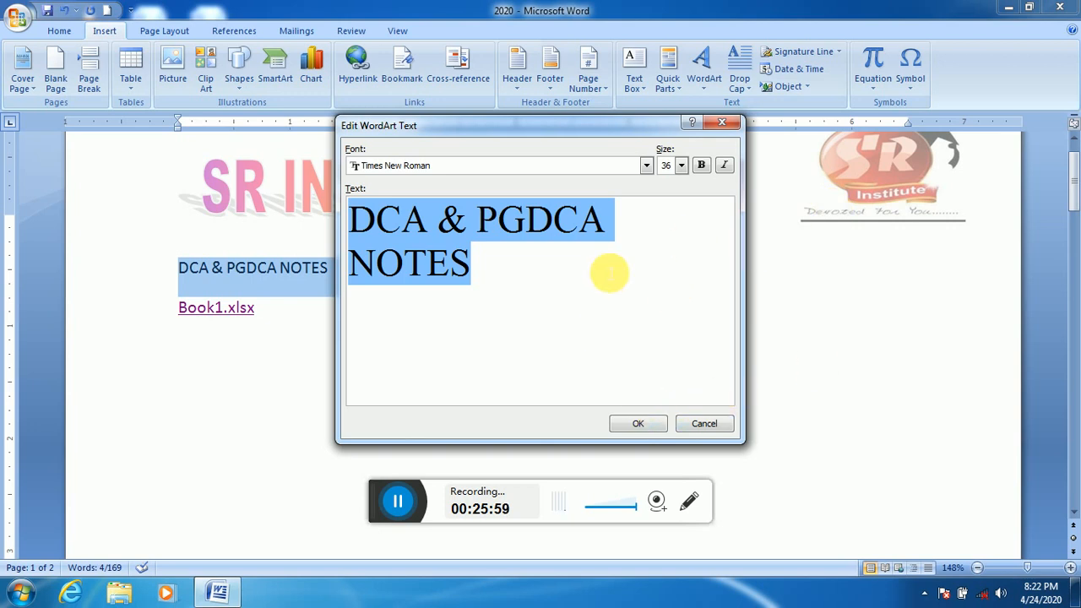
- Set the DCA & PGDCA NOTES WordArt to Times New Roman at size 20 and insert it
{"action": "left_click", "coordinate": [646, 167]}
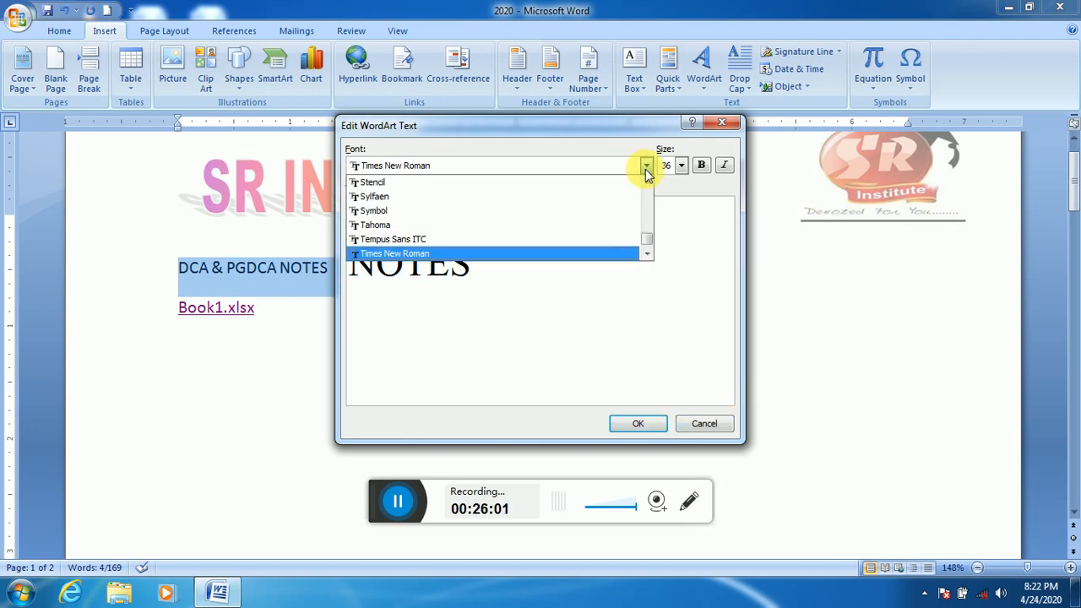
{"action": "left_click", "coordinate": [473, 253]}
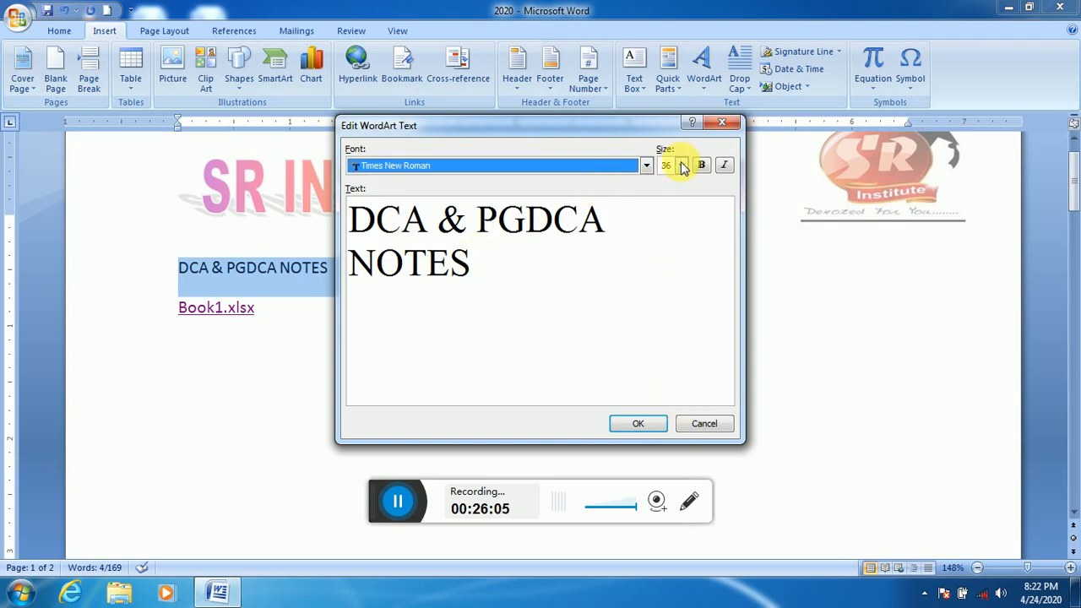
{"action": "left_click", "coordinate": [682, 164]}
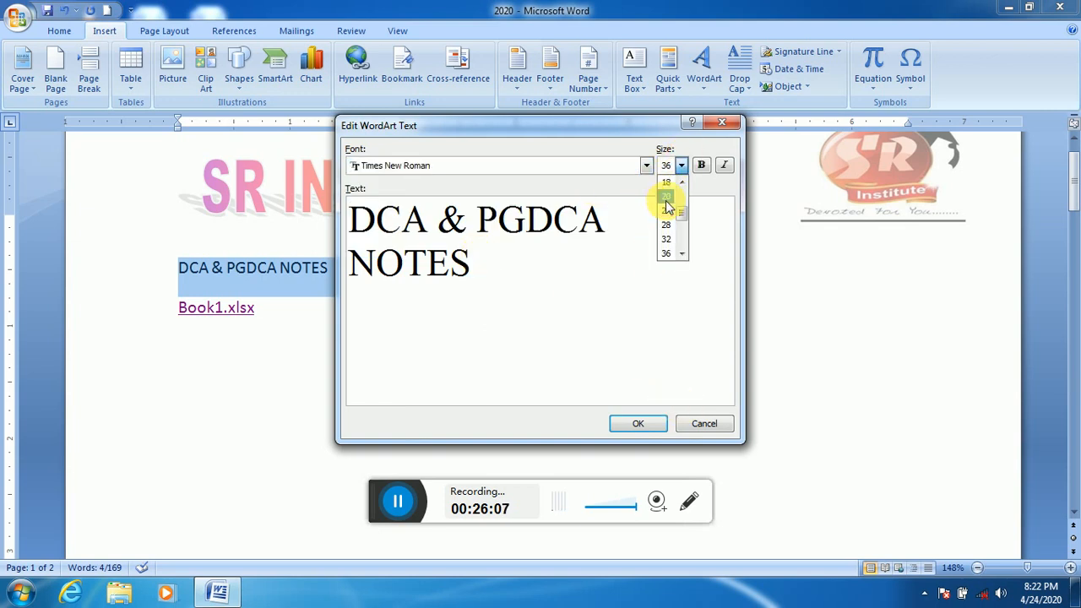
{"action": "left_click", "coordinate": [666, 197]}
{"action": "left_click", "coordinate": [647, 425]}
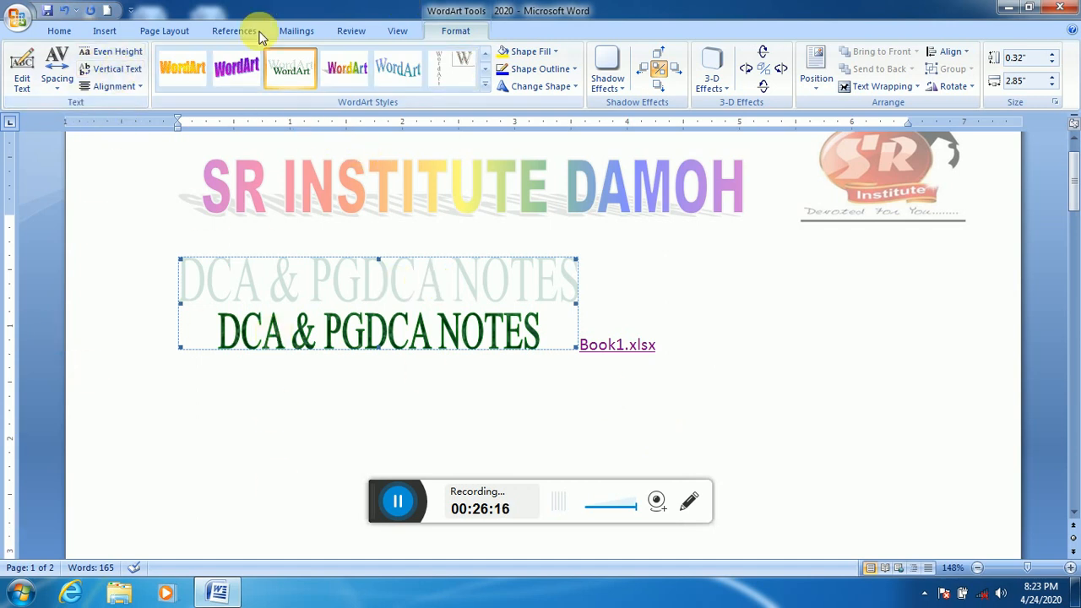
- Restyle the DCA & PGDCA NOTES WordArt with the red-and-grey block 3-D style and warp it into the bulging oval shape
{"action": "left_click", "coordinate": [488, 89]}
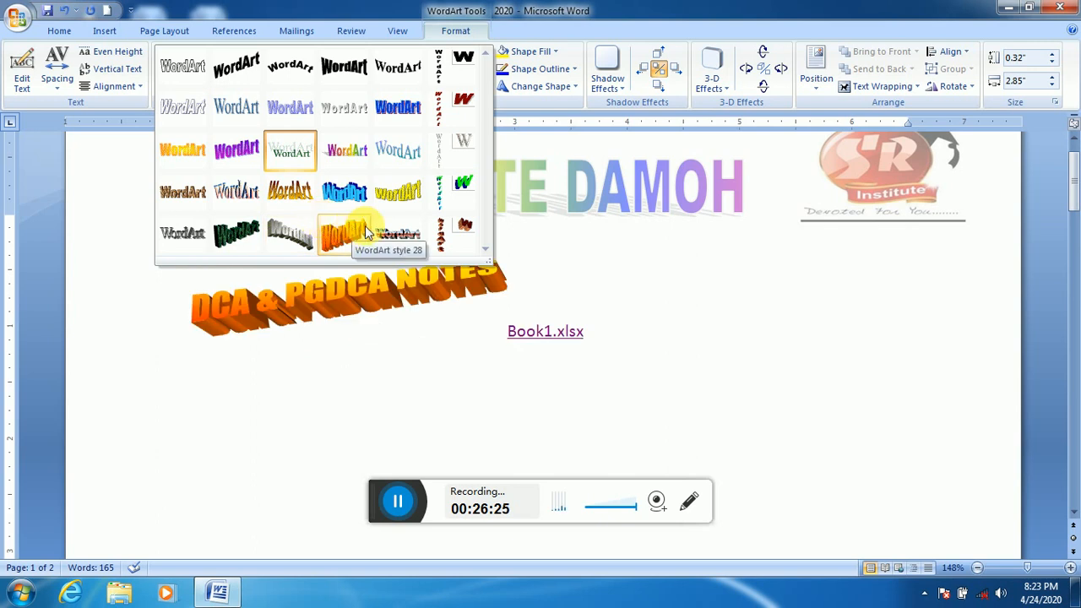
{"action": "left_click", "coordinate": [400, 235]}
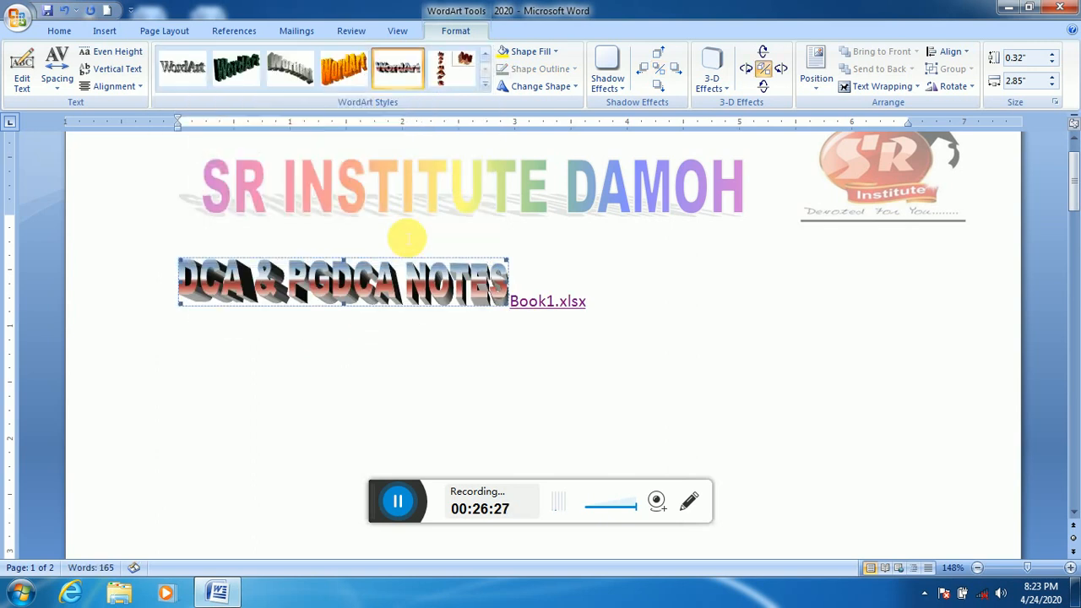
{"action": "left_click", "coordinate": [562, 88]}
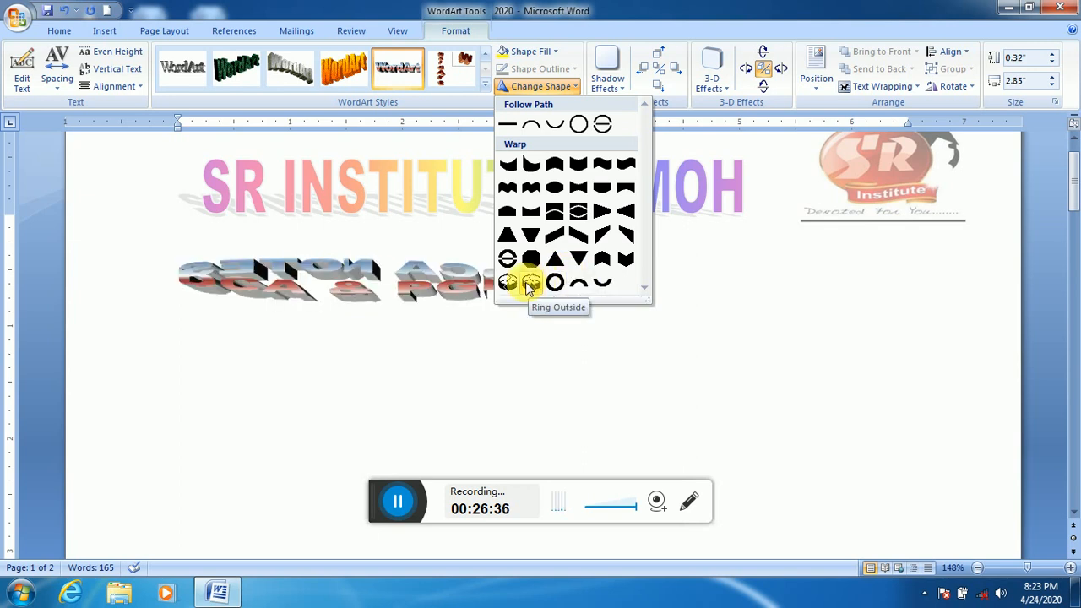
{"action": "left_click", "coordinate": [555, 185]}
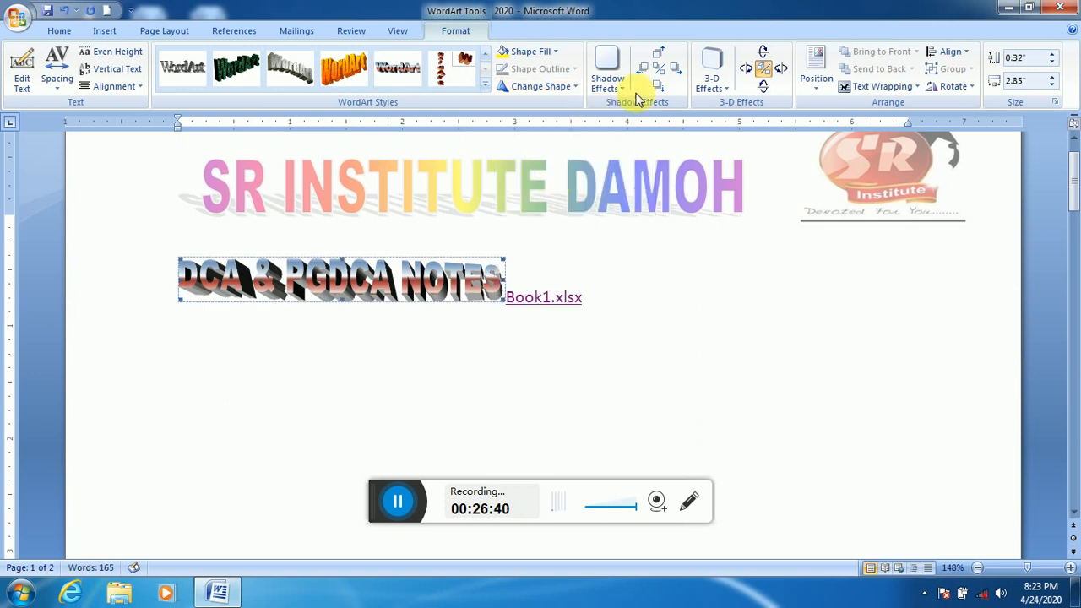
{"action": "left_click", "coordinate": [114, 28]}
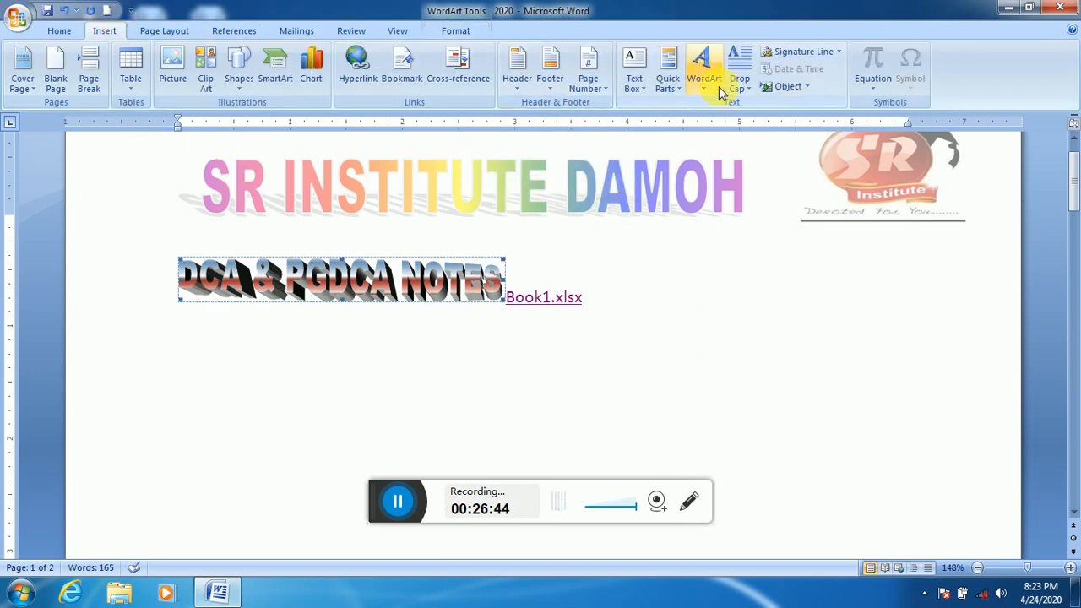
{"action": "left_click", "coordinate": [712, 305]}
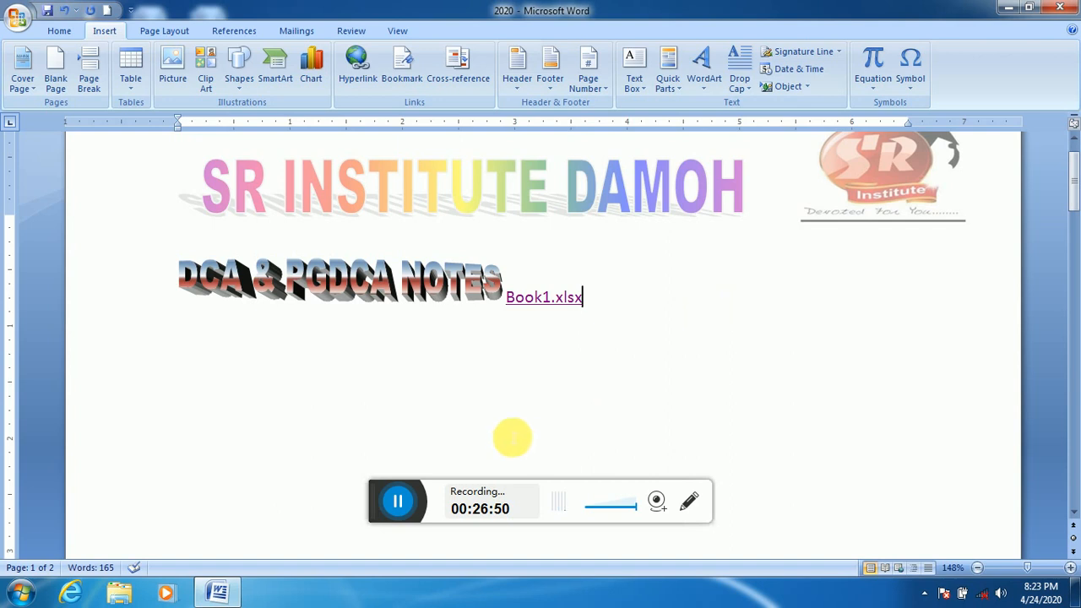
- Write HELLO DEAR STUDENTS on the line below the WordArt
{"action": "left_click", "coordinate": [512, 437]}
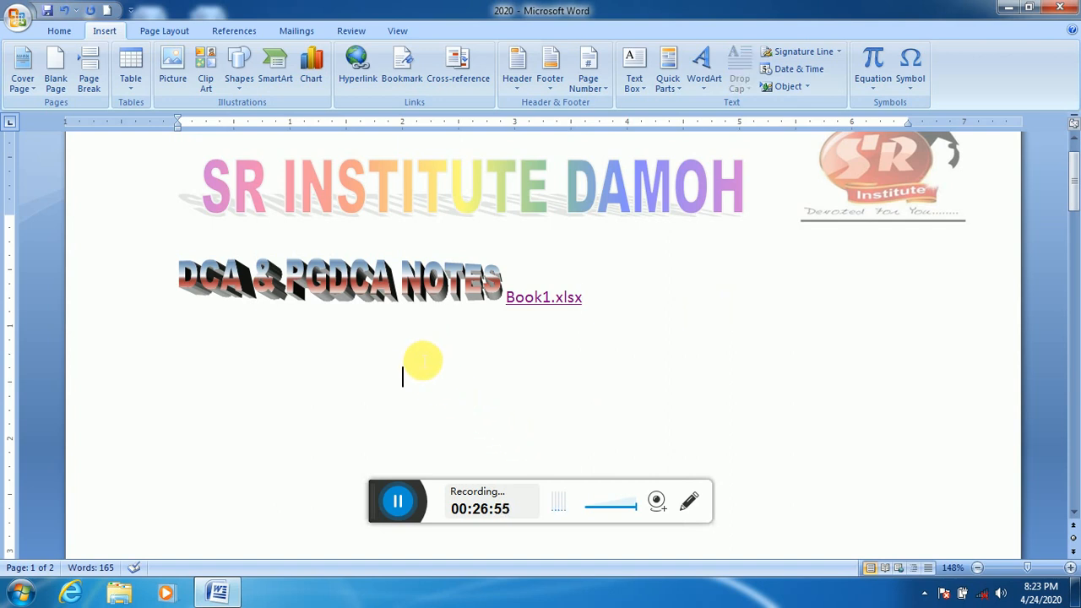
{"action": "type", "text": "HELLO"}
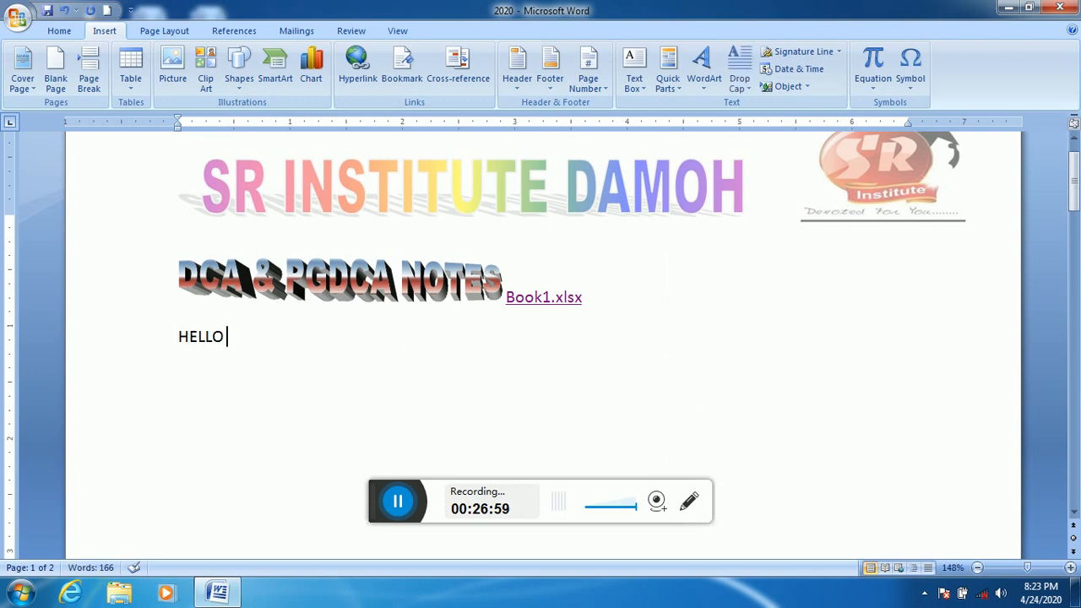
{"action": "type", "text": " FI"}
{"action": "key", "text": "BackSpace"}
{"action": "key", "text": "BackSpace"}
{"action": "type", "text": "DEAR"}
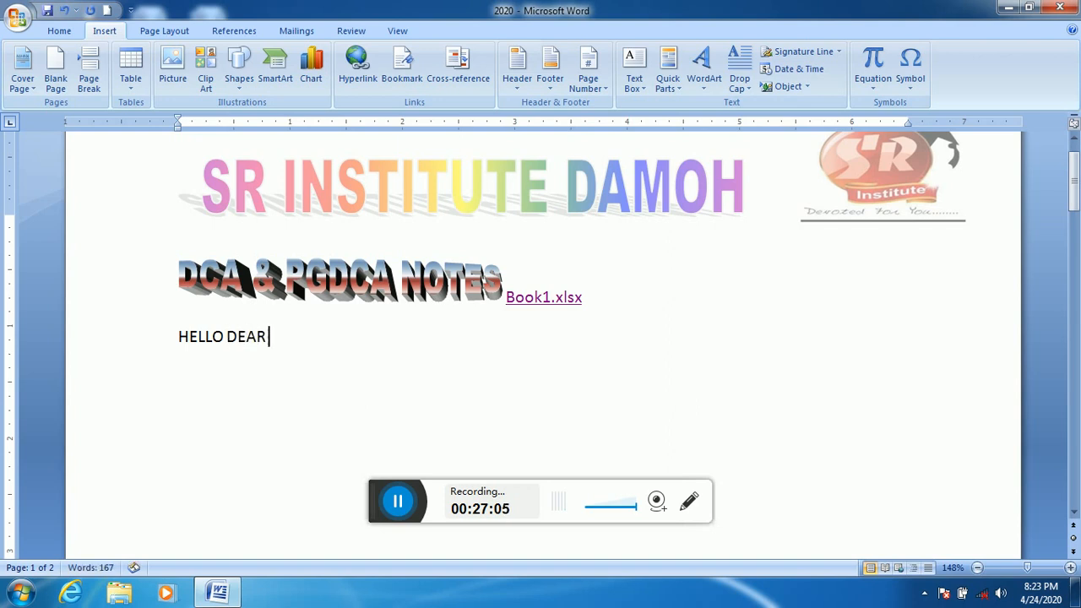
{"action": "type", "text": " STUDENTS"}
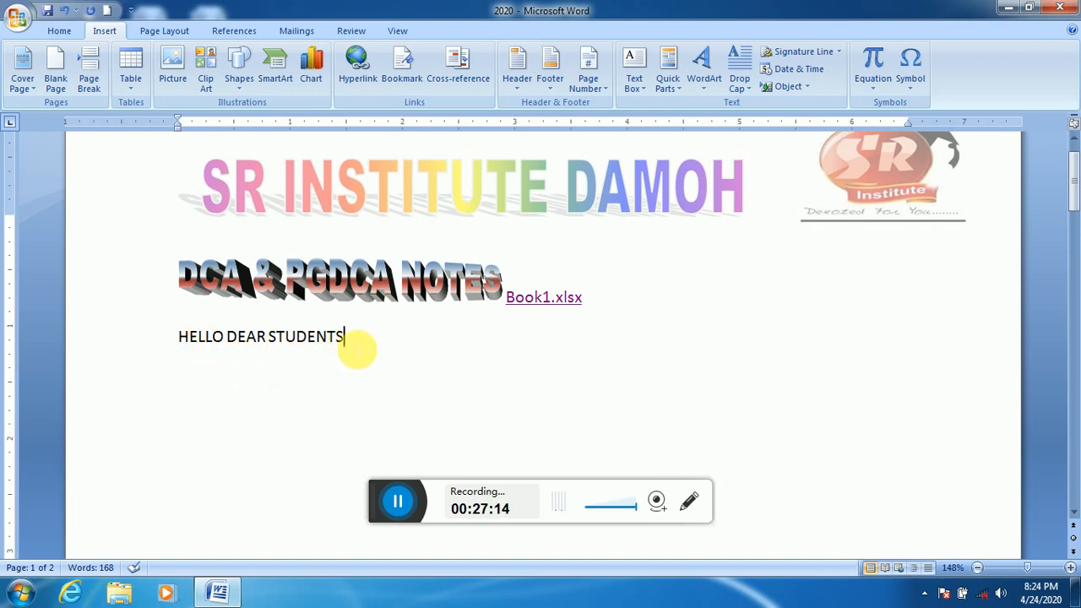
- Add a new line below HELLO DEAR STUDENTS reading KESE H AP SABHI
{"action": "left_click", "coordinate": [375, 338]}
{"action": "key", "text": "Return"}
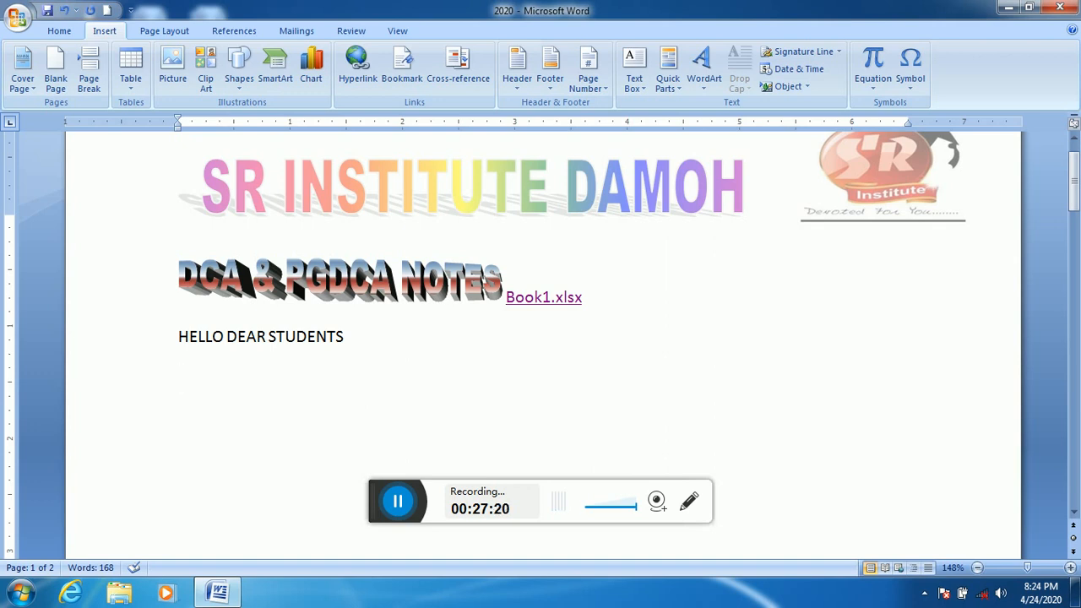
{"action": "type", "text": "KESE"}
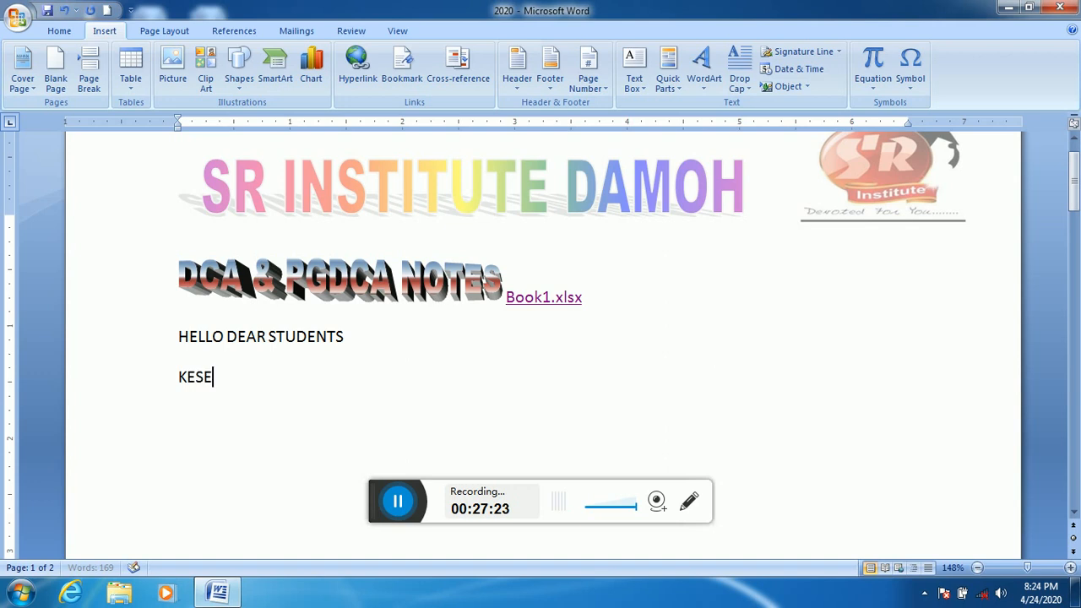
{"action": "type", "text": " H AP SABHO"}
{"action": "key", "text": "BackSpace"}
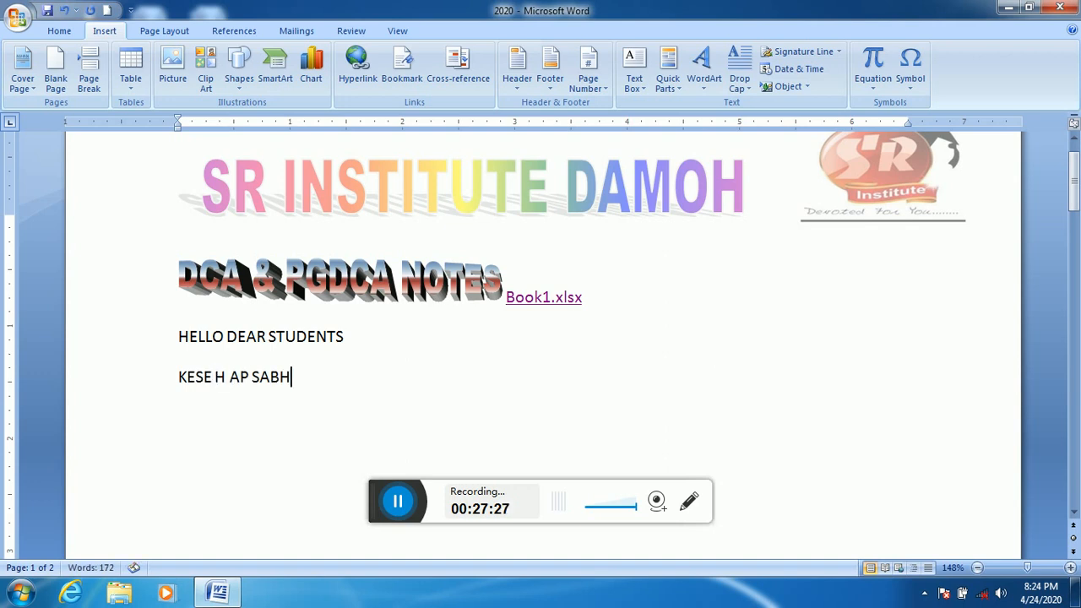
{"action": "type", "text": "I"}
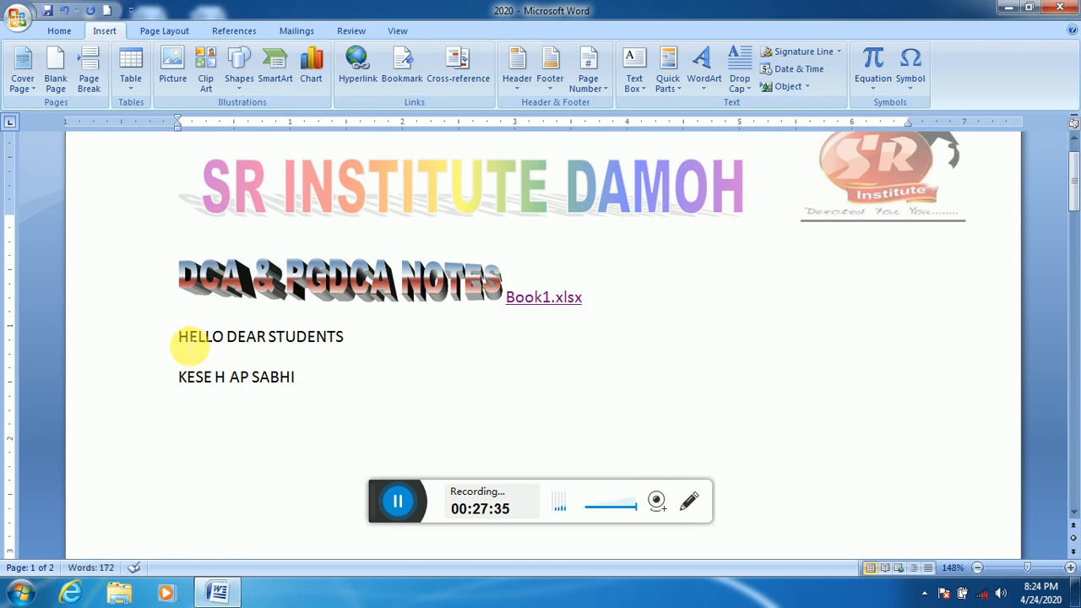
- Turn the H of HELLO into a drop cap in the Dropped position, spanning 2 lines
{"action": "left_click", "coordinate": [191, 337]}
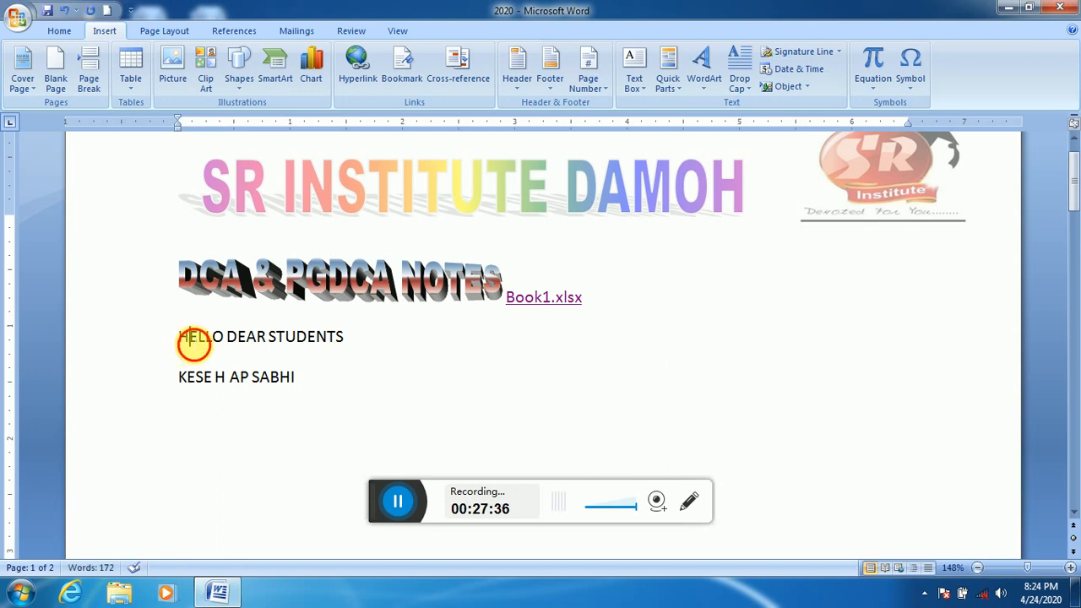
{"action": "left_click_drag", "start_coordinate": [193, 344], "coordinate": [173, 340]}
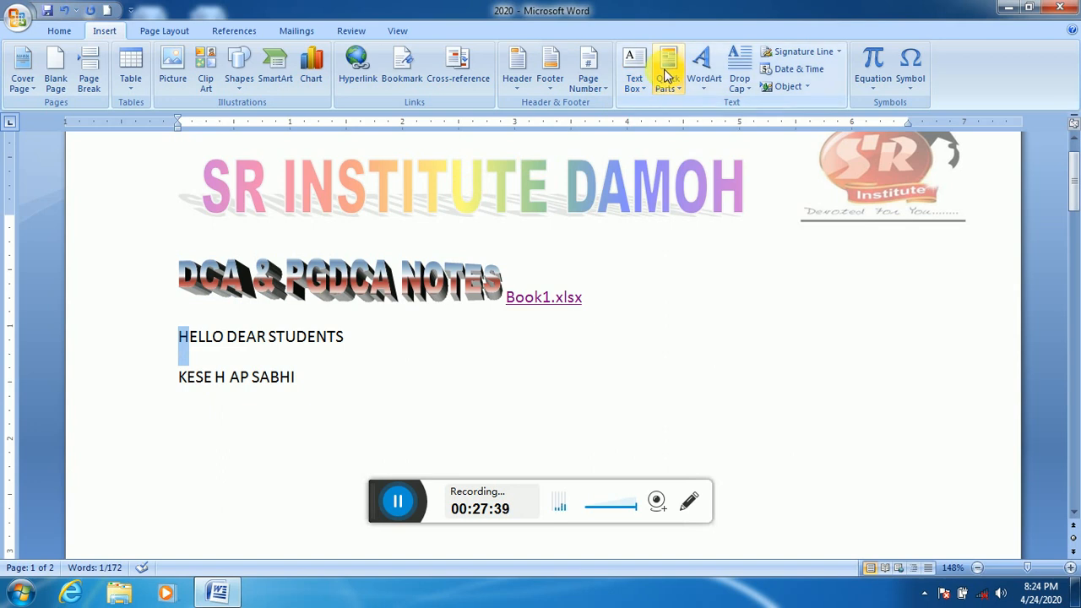
{"action": "left_click", "coordinate": [737, 84]}
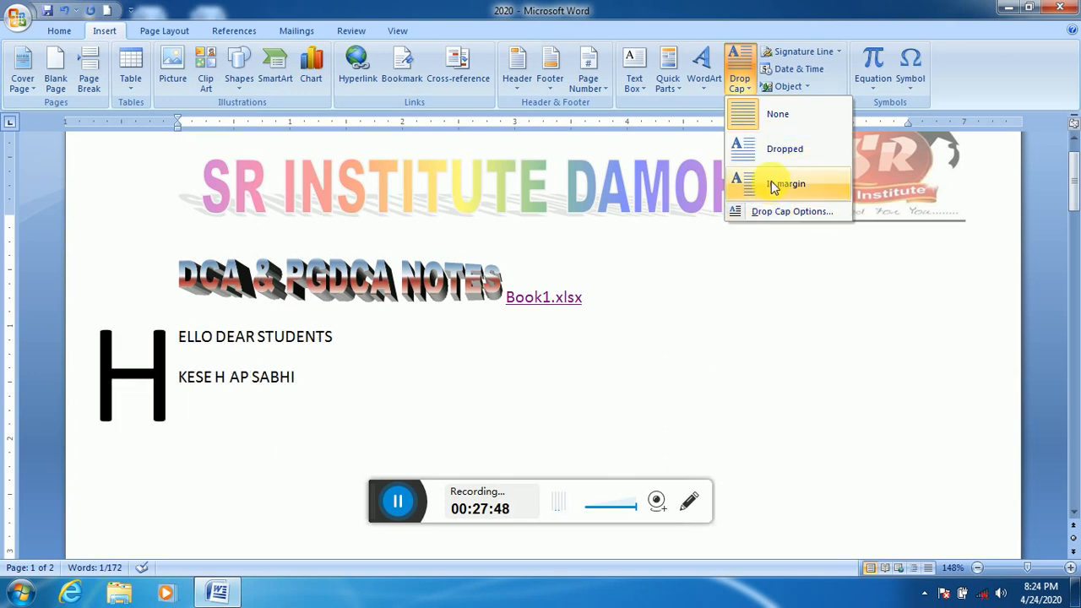
{"action": "left_click", "coordinate": [778, 211]}
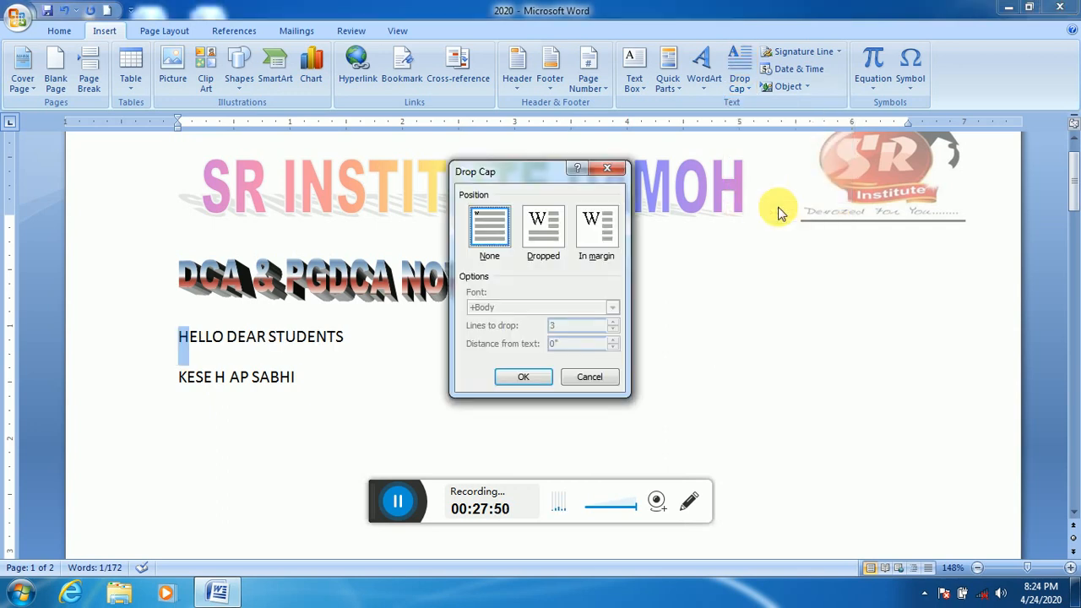
{"action": "left_click", "coordinate": [555, 218]}
{"action": "left_click", "coordinate": [614, 330]}
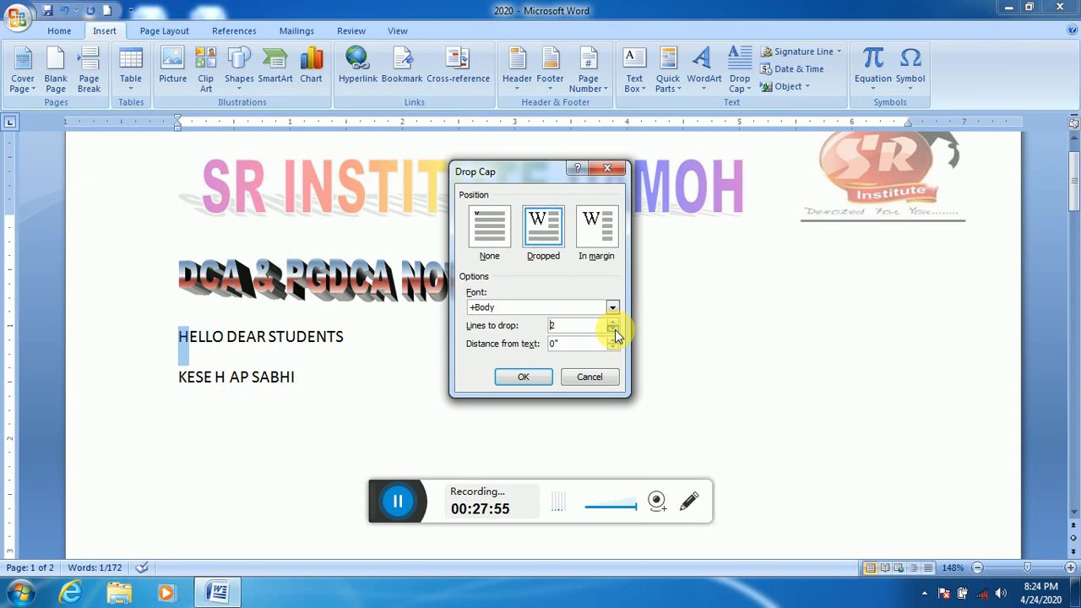
{"action": "left_click", "coordinate": [541, 379]}
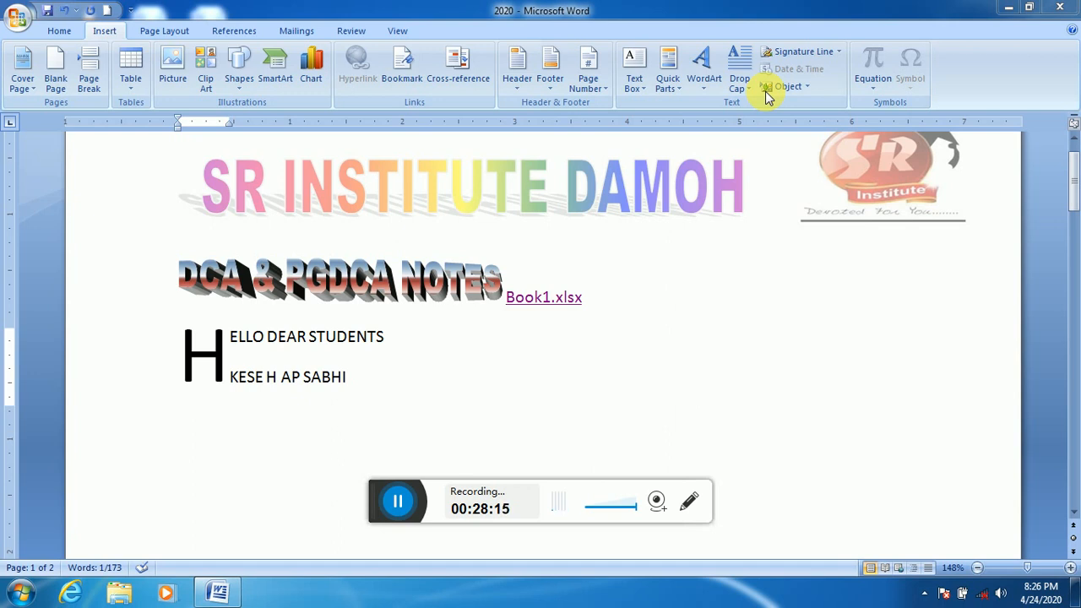
- Insert a signature line below the greeting with the signer's name and the title teacher, allowing the signer to add comments
{"action": "left_click", "coordinate": [402, 384]}
{"action": "left_click", "coordinate": [401, 384]}
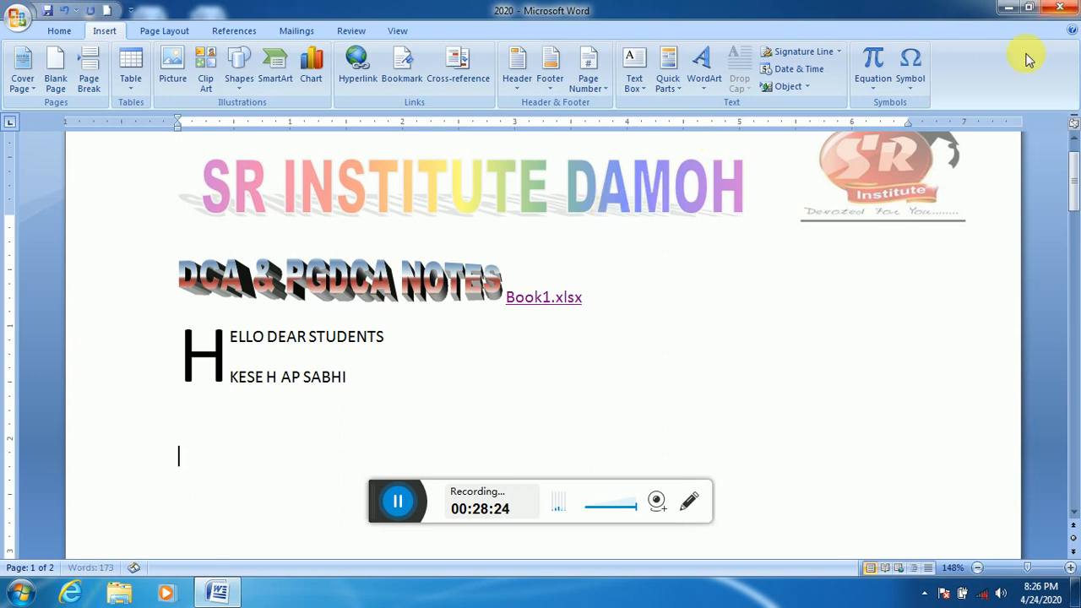
{"action": "left_click", "coordinate": [794, 52]}
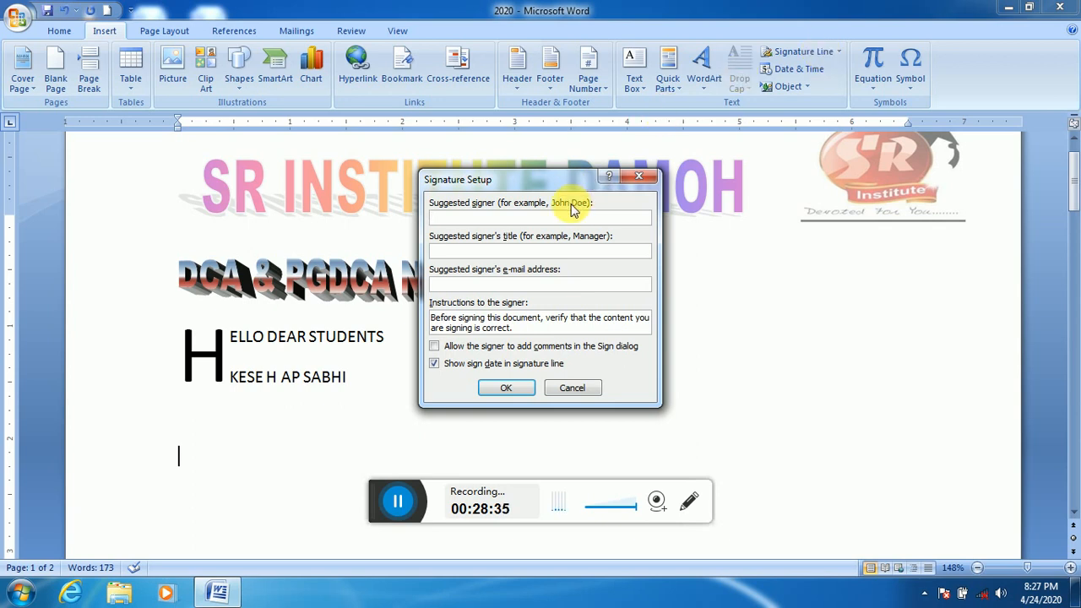
{"action": "type", "text": "RESHU"}
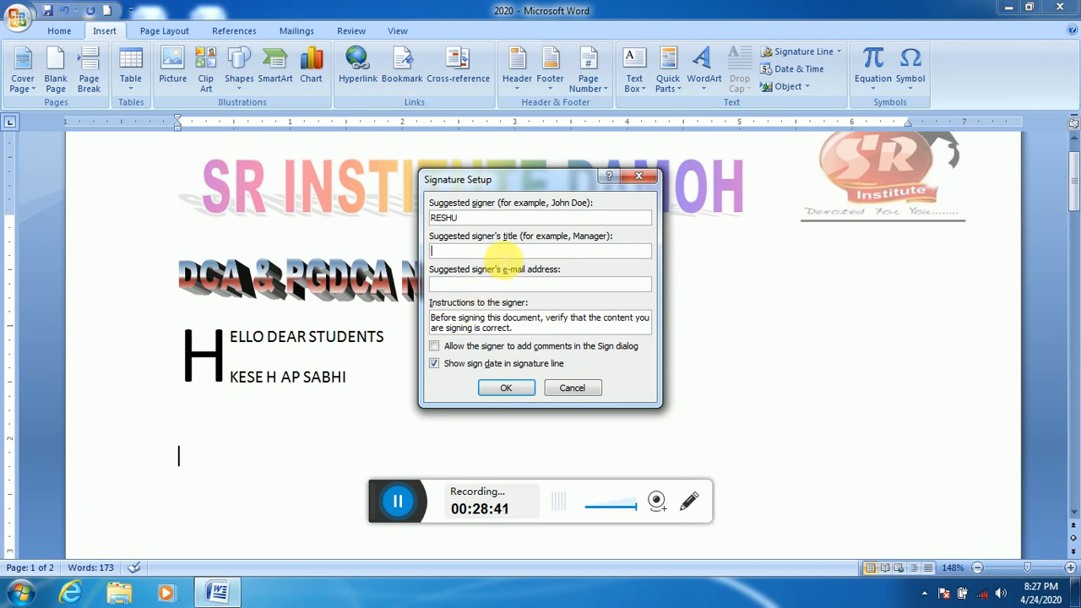
{"action": "left_click", "coordinate": [504, 251]}
{"action": "type", "text": "teacher"}
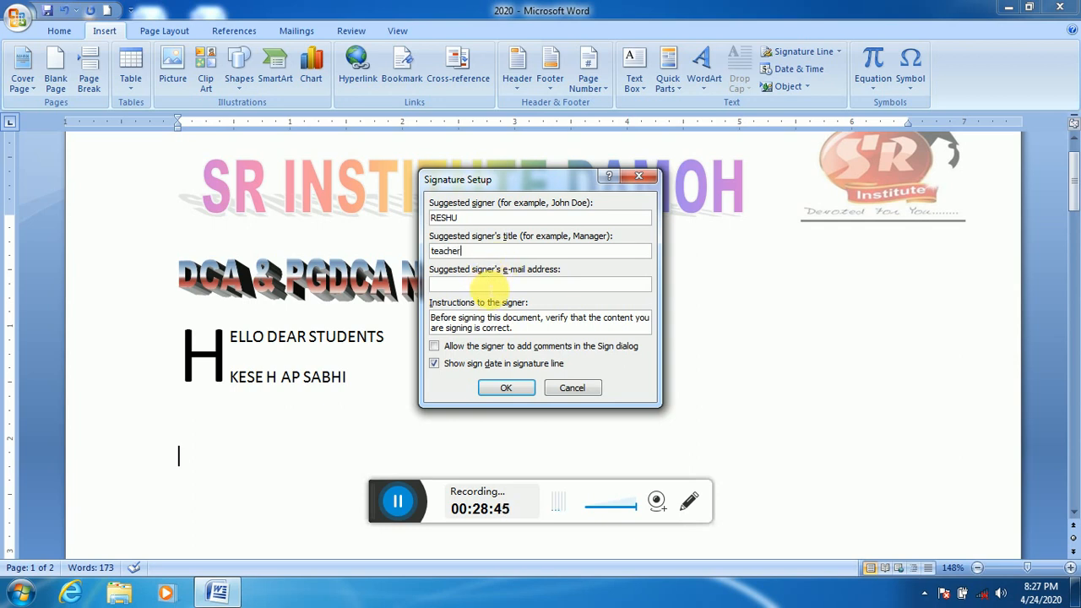
{"action": "left_click", "coordinate": [452, 348]}
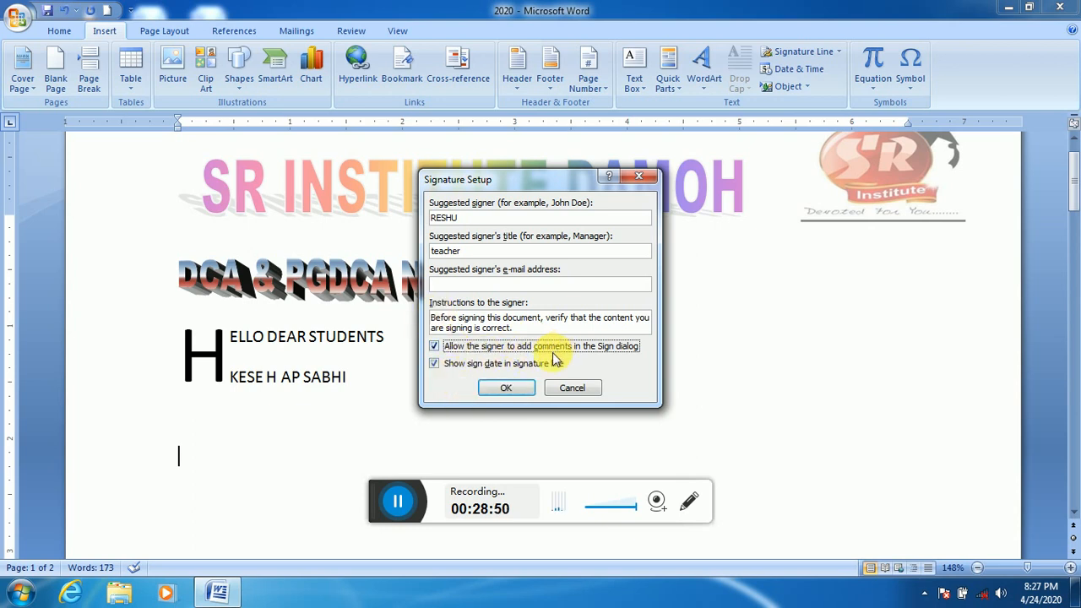
{"action": "left_click", "coordinate": [498, 387]}
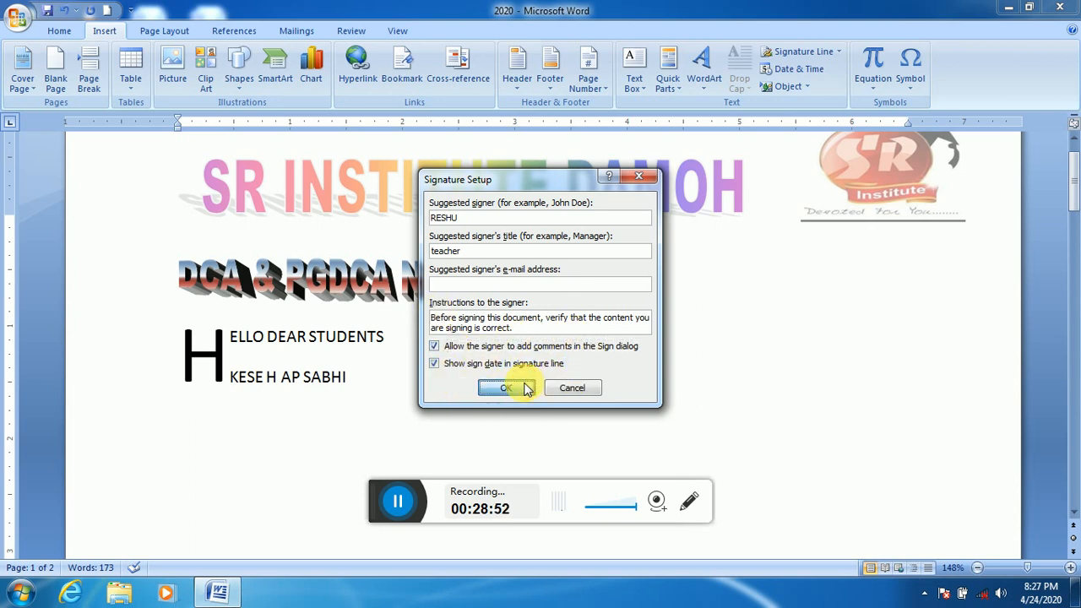
- Start signing the teacher signature line and browse the sample pictures for a signature image without choosing one
{"action": "left_click", "coordinate": [1074, 506]}
{"action": "left_click", "coordinate": [1075, 505]}
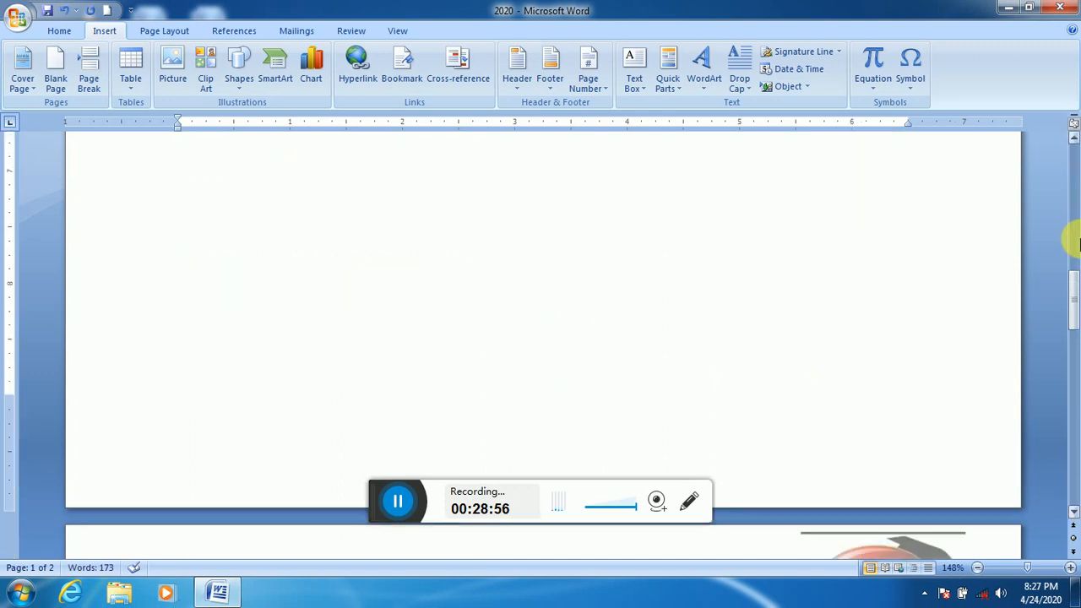
{"action": "left_click_drag", "start_coordinate": [1075, 280], "coordinate": [1063, 198]}
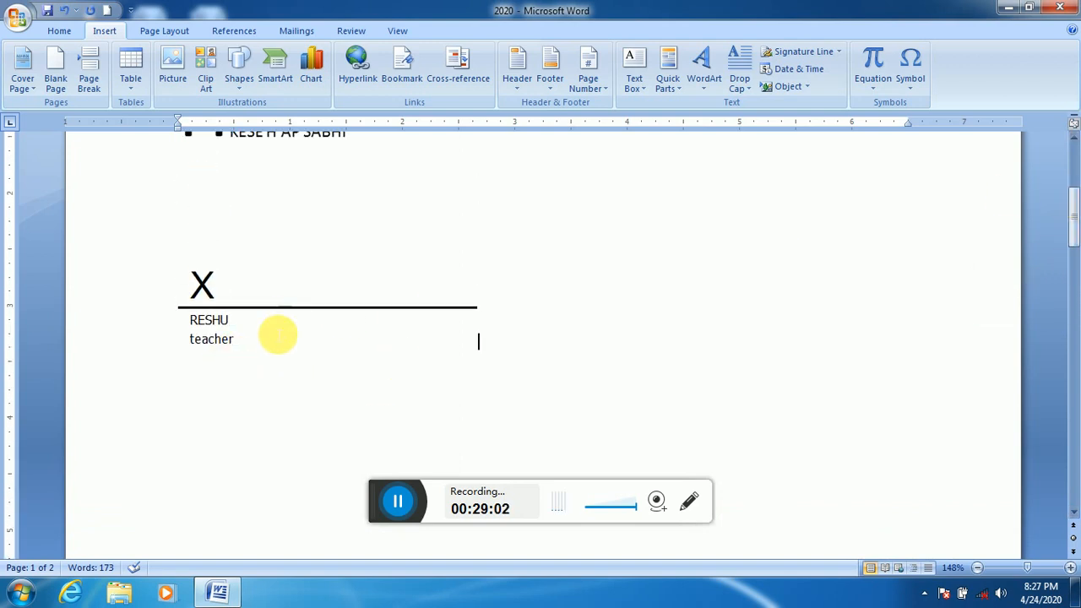
{"action": "left_click", "coordinate": [232, 309]}
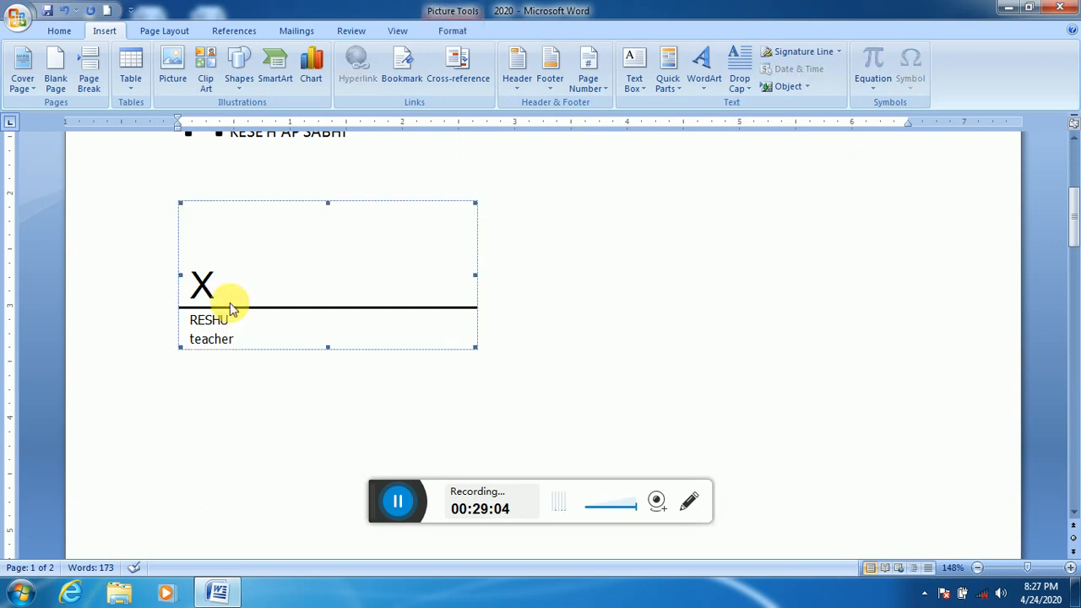
{"action": "right_click", "coordinate": [232, 309]}
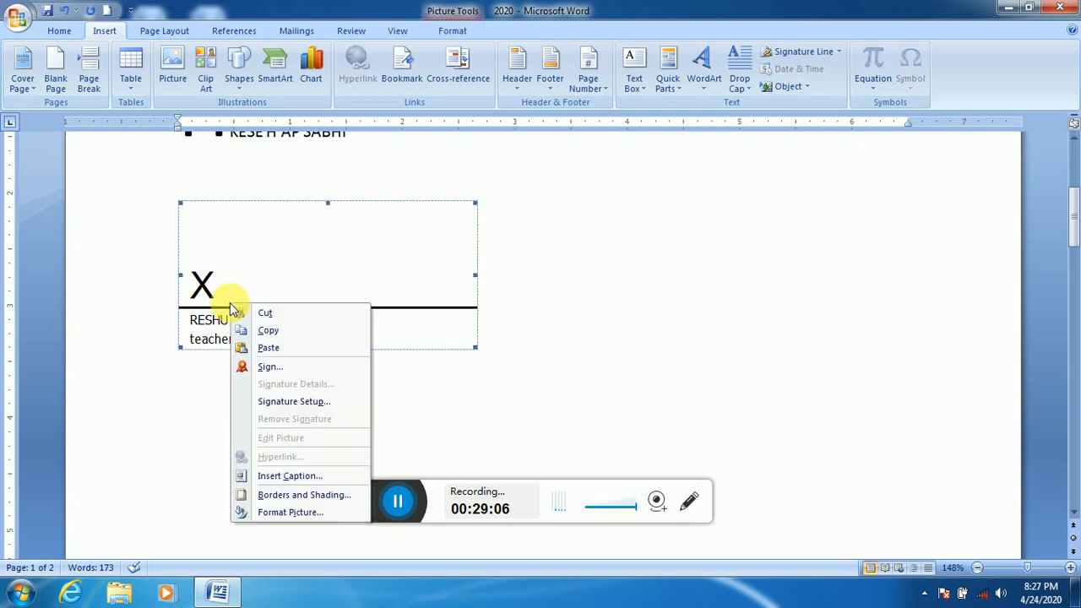
{"action": "left_click", "coordinate": [272, 371]}
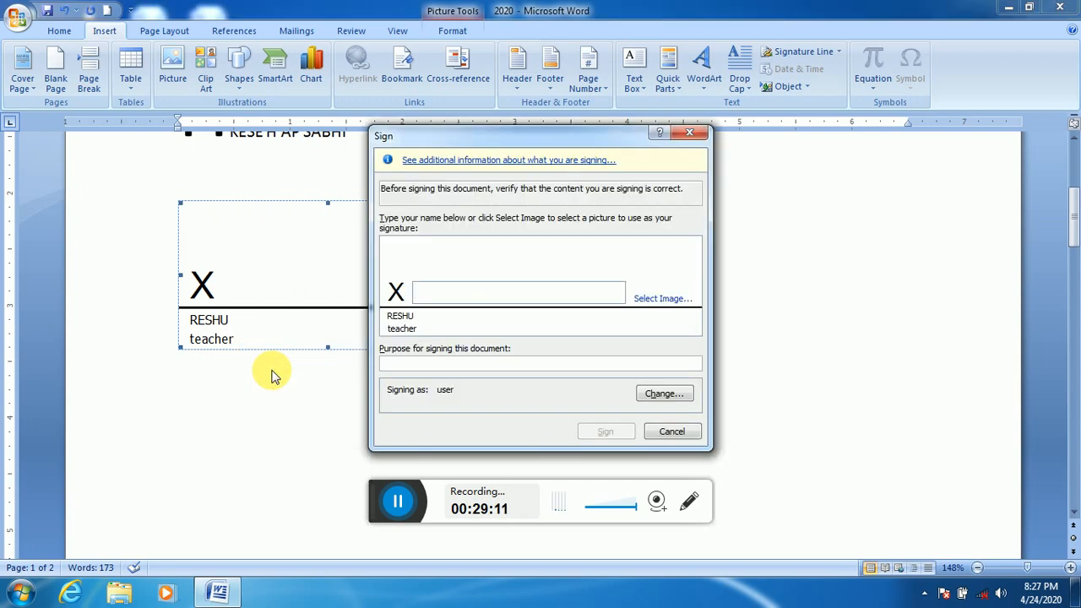
{"action": "left_click", "coordinate": [647, 301]}
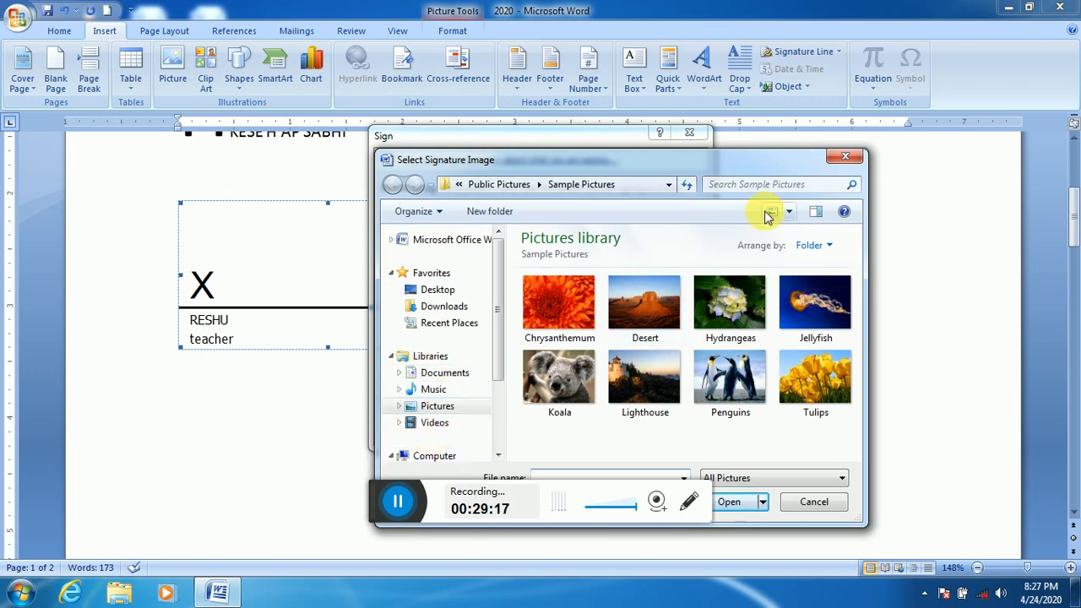
{"action": "left_click", "coordinate": [845, 156]}
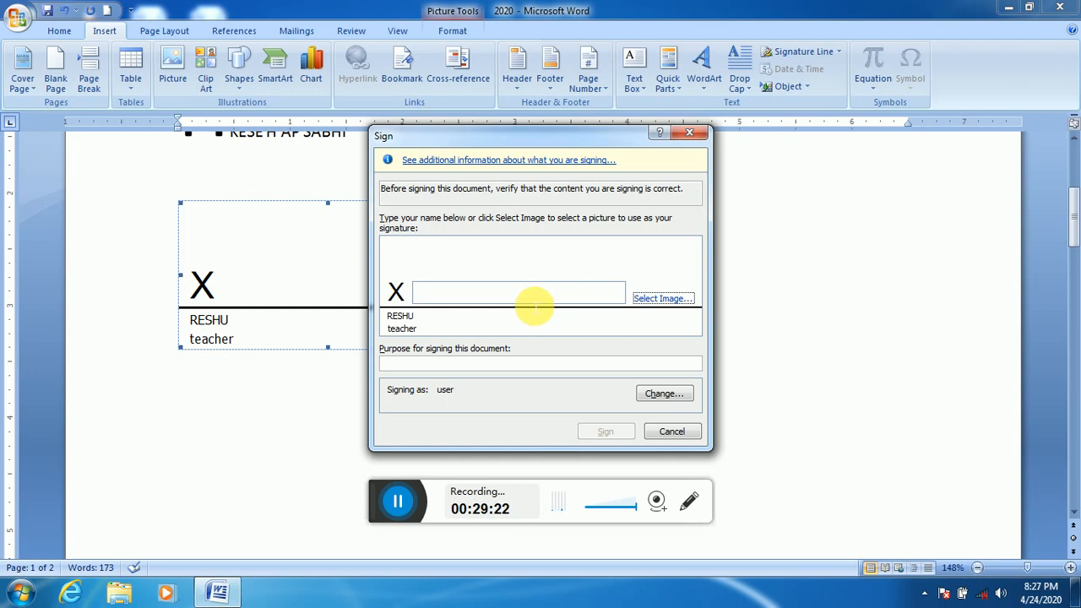
- Enter the signer's name, choose the Koala picture as the signature image and sign the document
{"action": "left_click", "coordinate": [529, 293]}
{"action": "type", "text": "aka"}
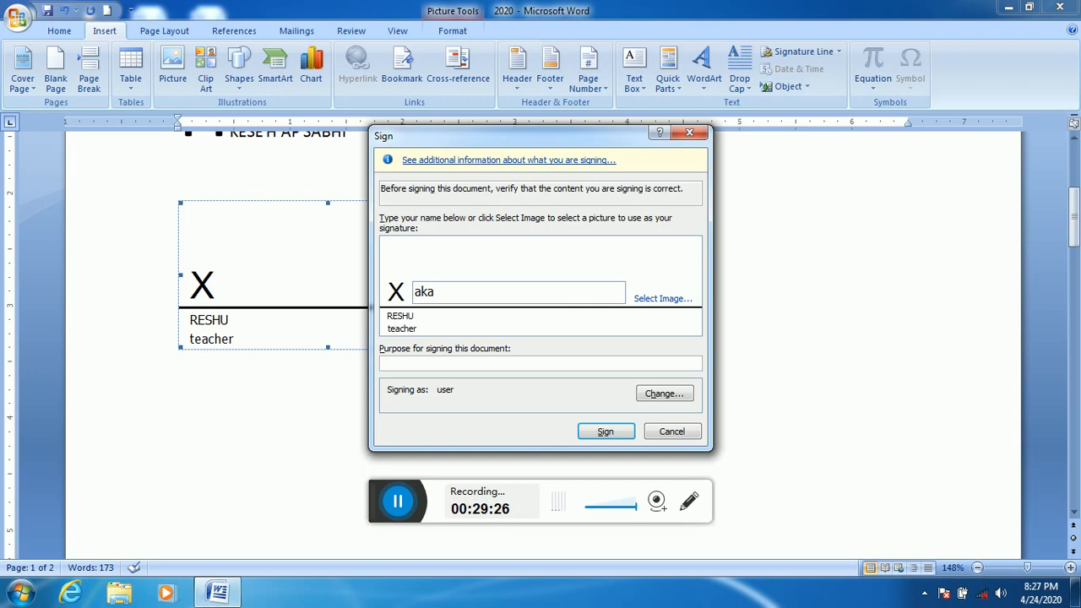
{"action": "type", "text": "nksha"}
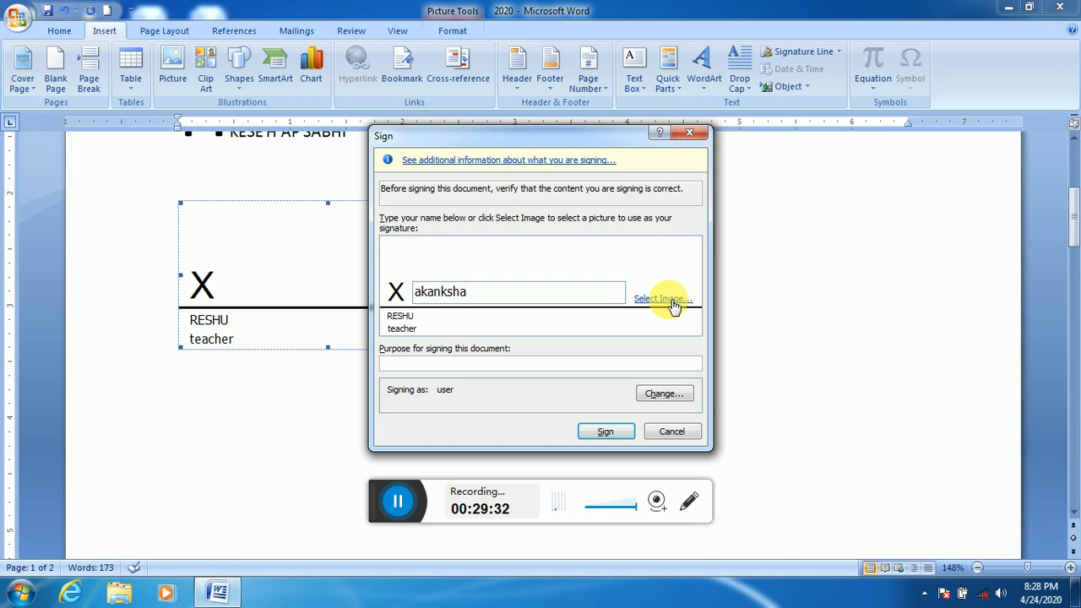
{"action": "left_click", "coordinate": [672, 300]}
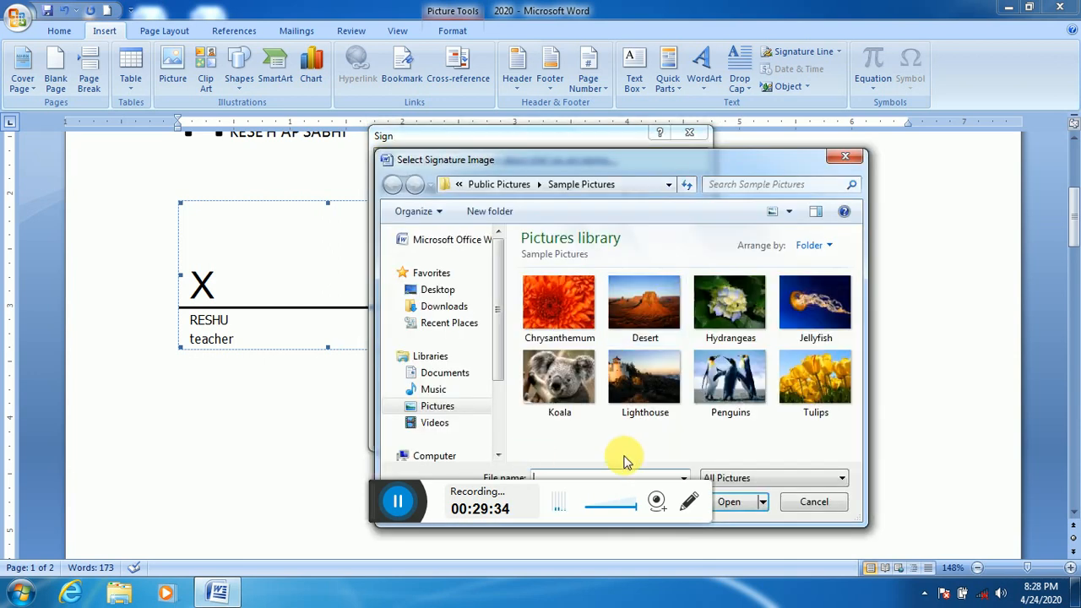
{"action": "left_click", "coordinate": [549, 395]}
{"action": "left_click", "coordinate": [729, 504]}
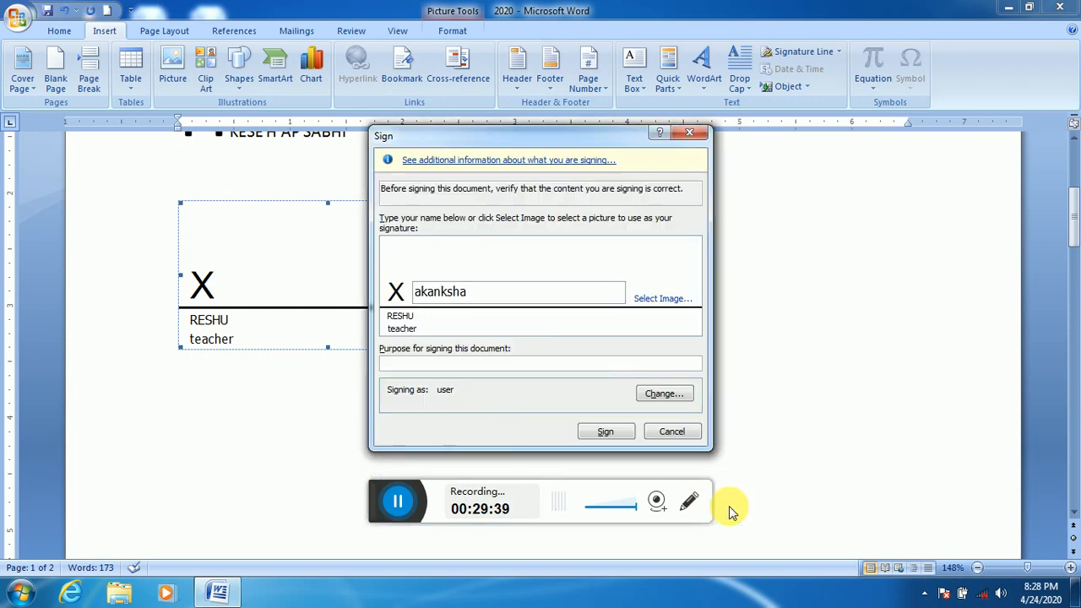
{"action": "left_click", "coordinate": [612, 435]}
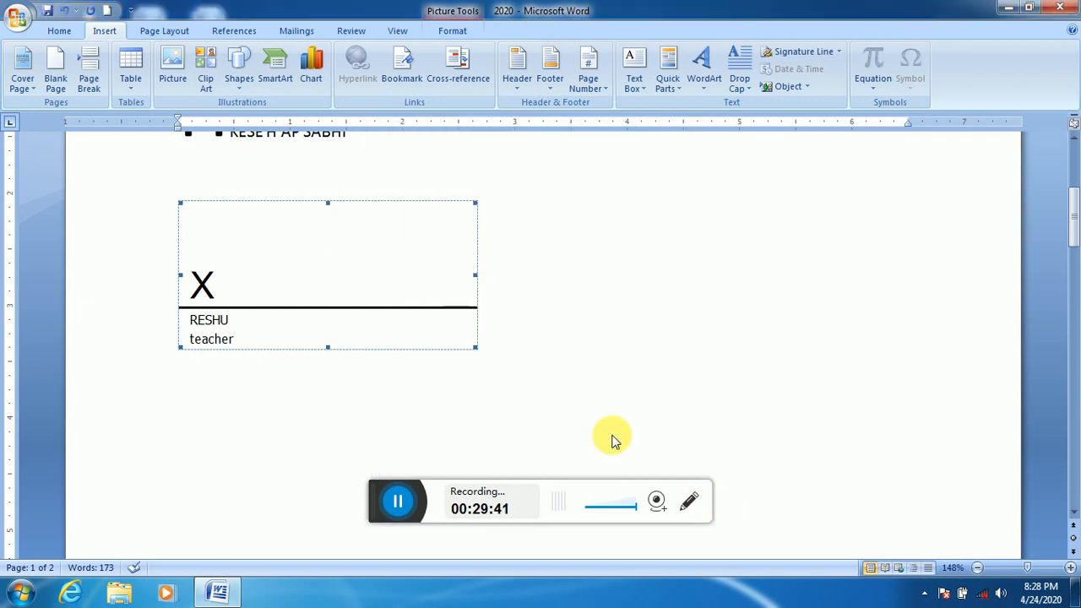
{"action": "left_click", "coordinate": [543, 347]}
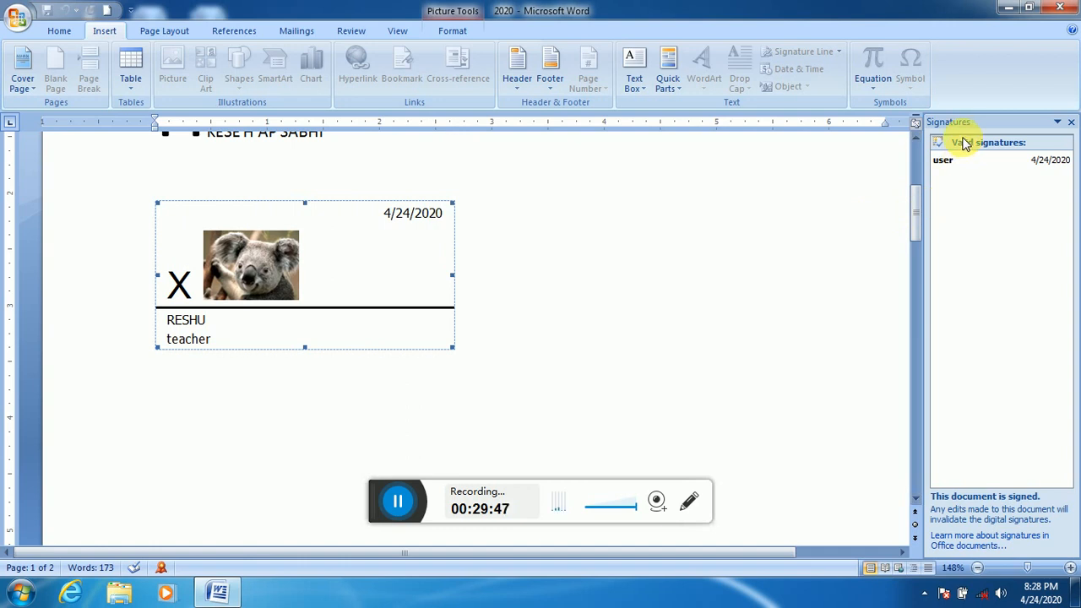
- Permanently remove the digital signature from the teacher signature line
{"action": "mouse_move", "coordinate": [966, 159]}
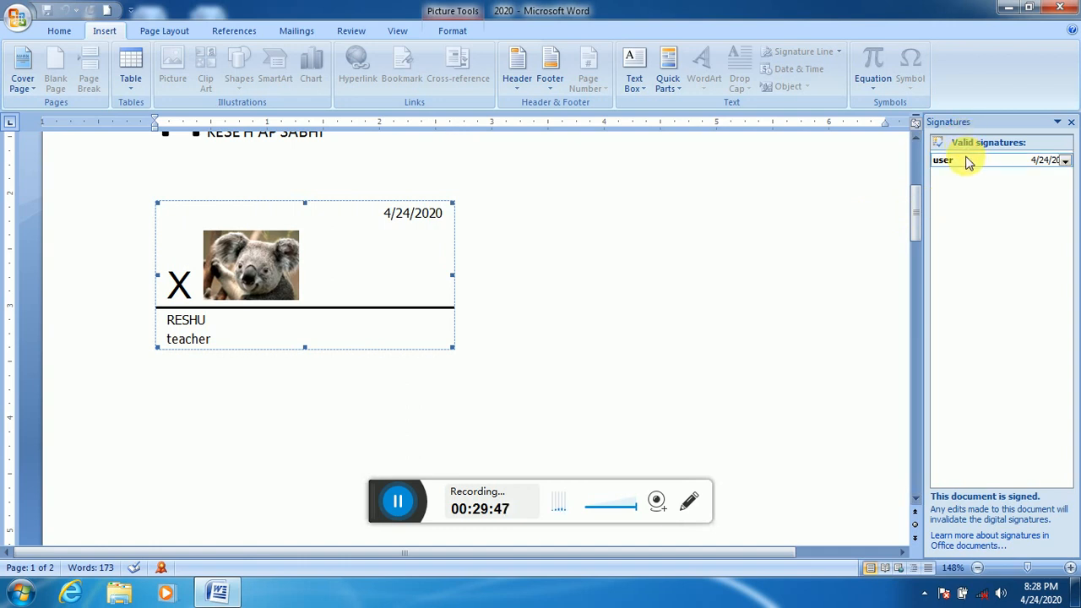
{"action": "left_click", "coordinate": [1064, 161]}
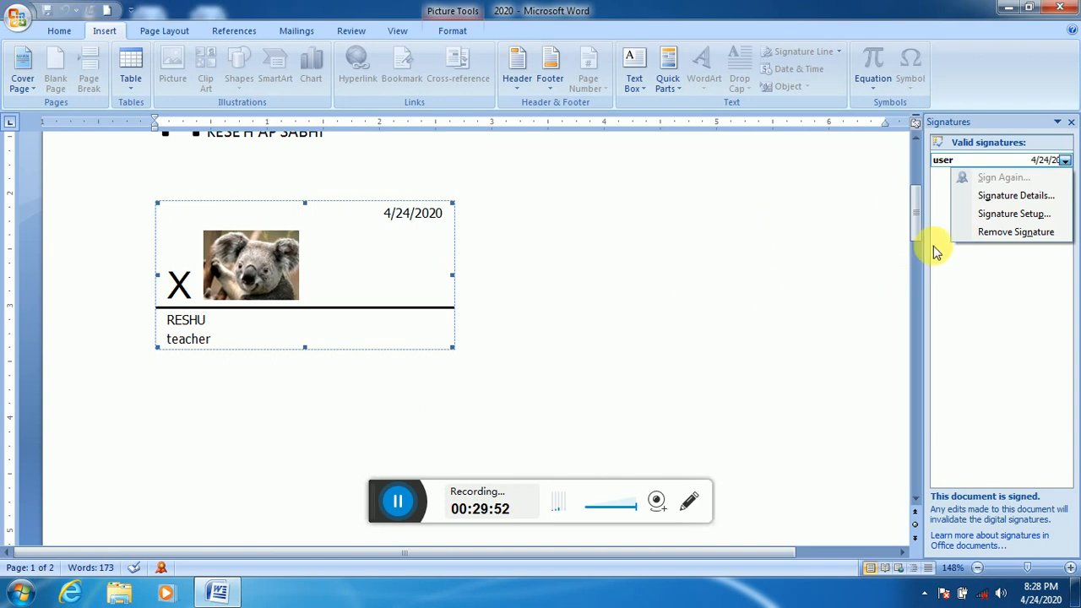
{"action": "left_click", "coordinate": [1045, 233]}
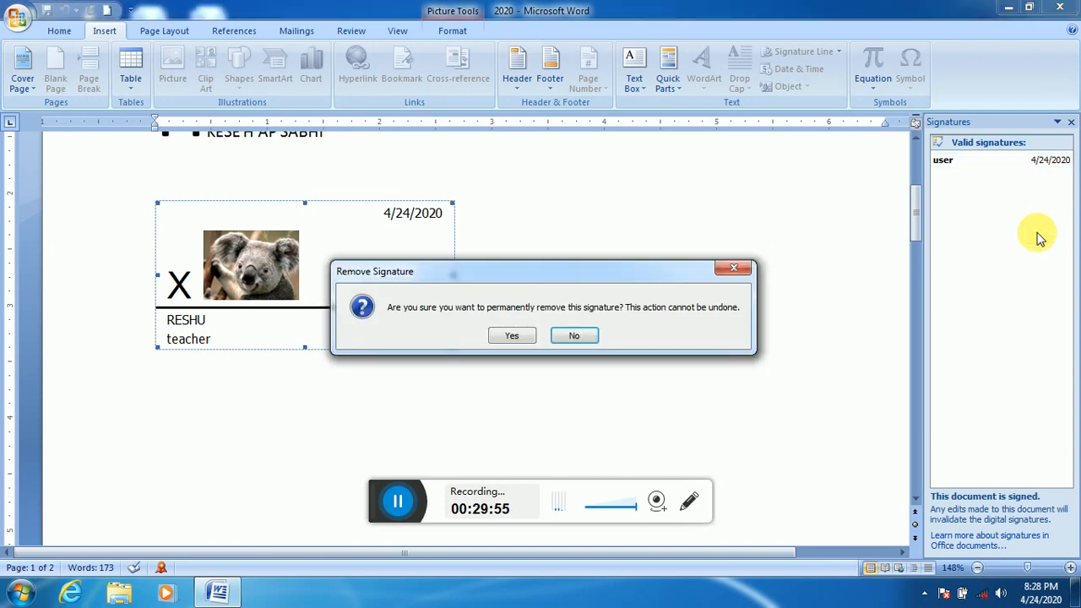
{"action": "left_click", "coordinate": [504, 337]}
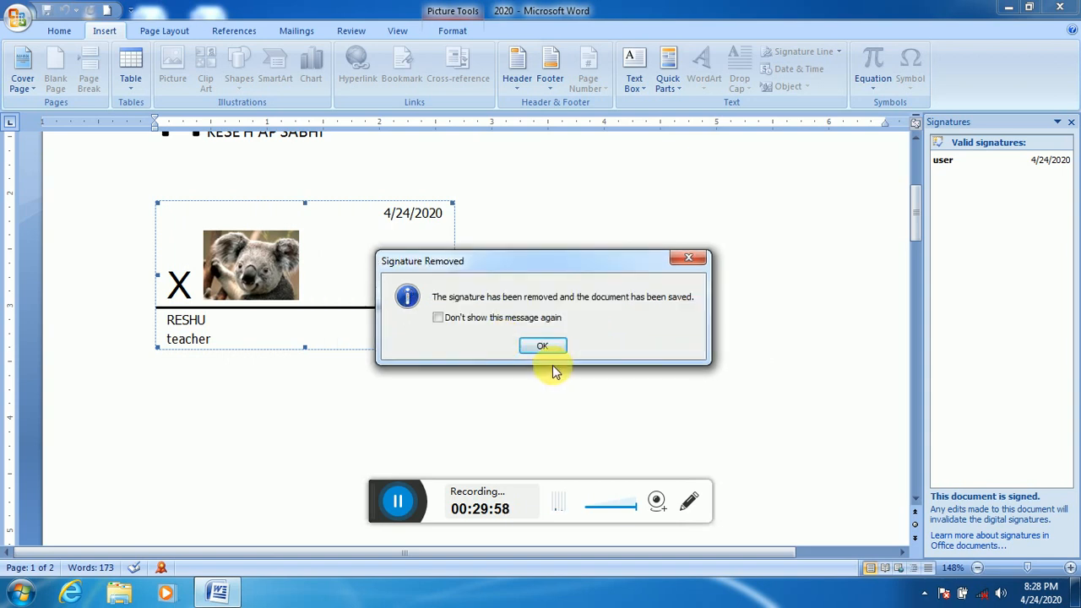
{"action": "left_click", "coordinate": [545, 344]}
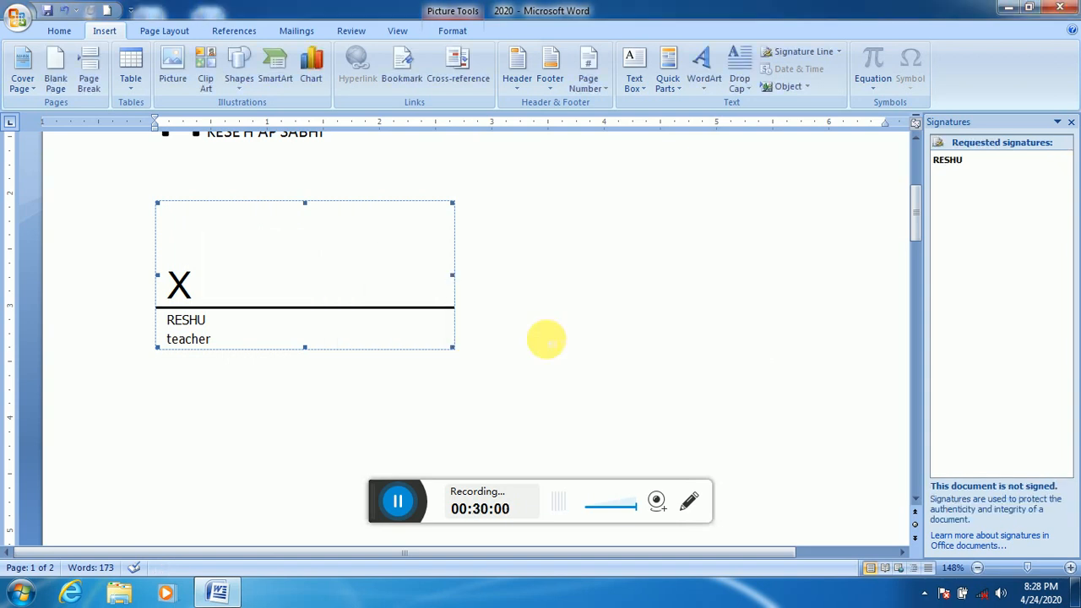
- Add blank lines below the signature line and insert the date there in the Friday, April 24, 2020 format
{"action": "mouse_move", "coordinate": [968, 162]}
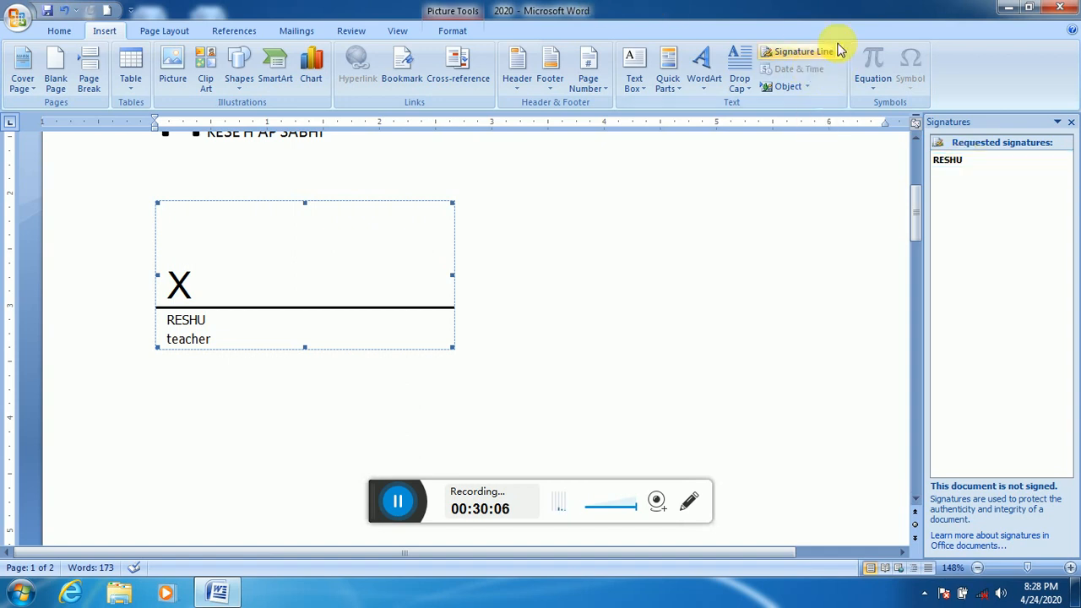
{"action": "left_click", "coordinate": [715, 206]}
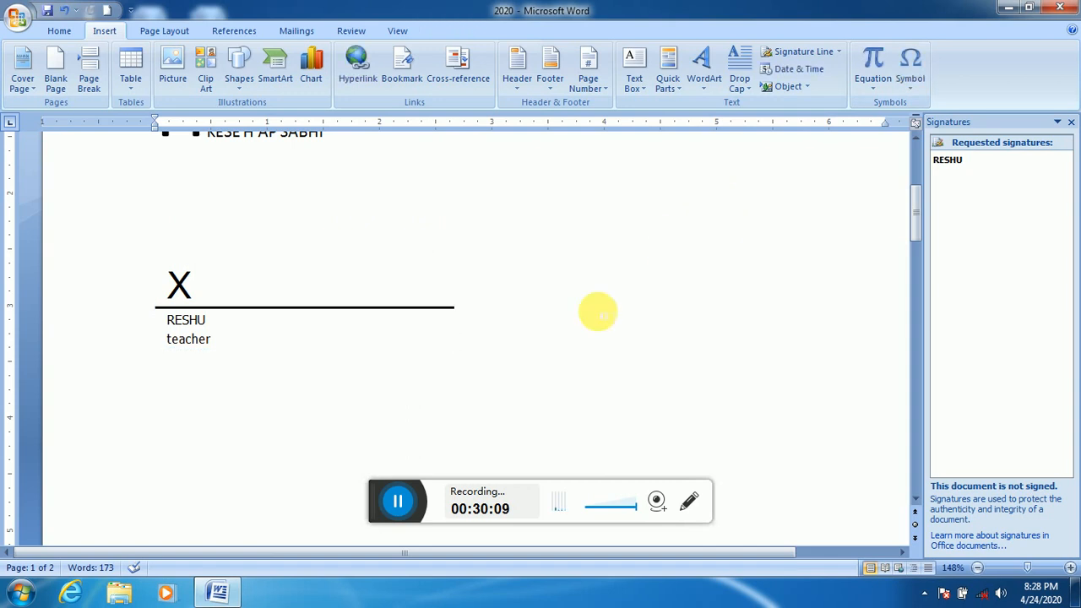
{"action": "key", "text": "Return"}
{"action": "key", "text": "Return"}
{"action": "key", "text": "Return"}
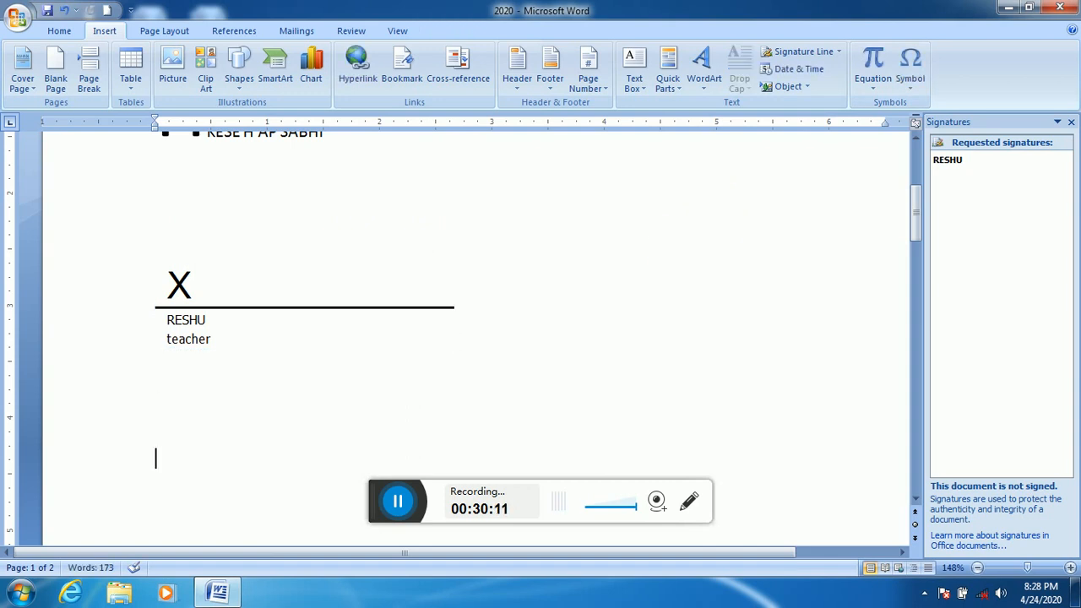
{"action": "left_click", "coordinate": [793, 69]}
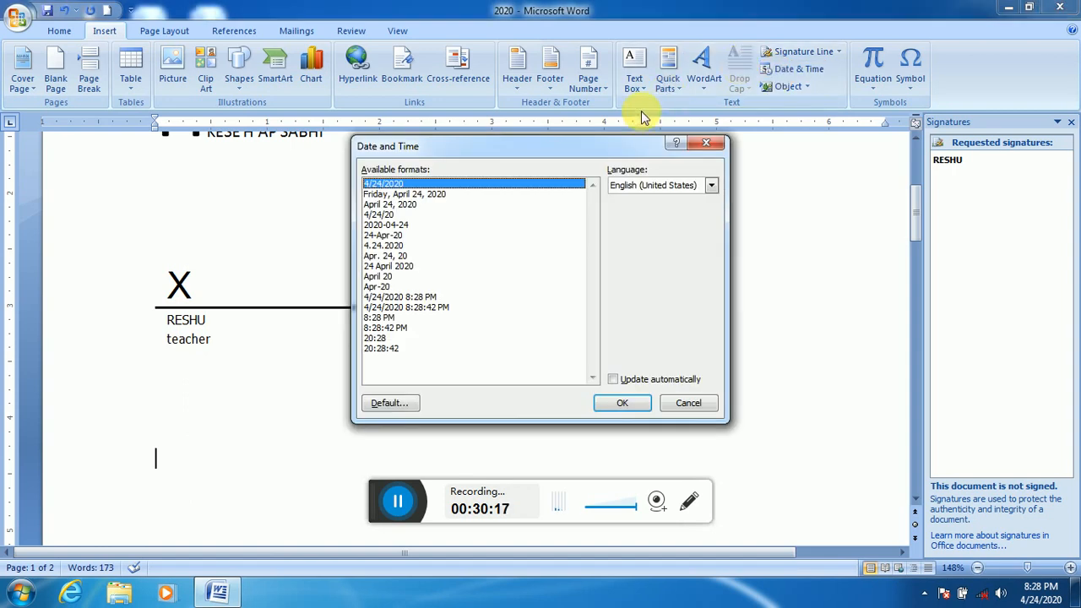
{"action": "left_click", "coordinate": [473, 196]}
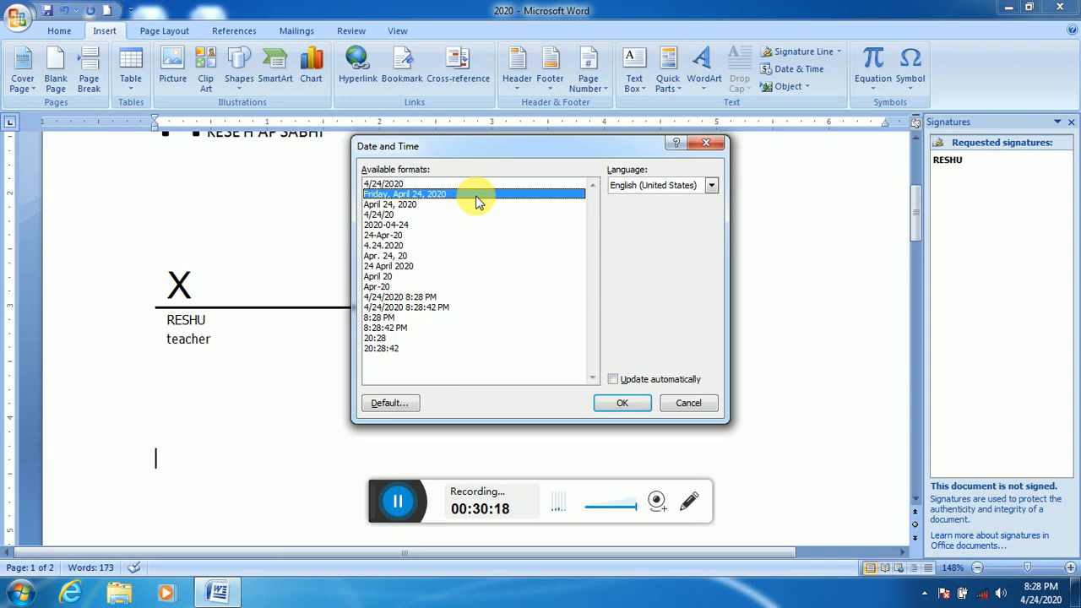
{"action": "left_click", "coordinate": [629, 404]}
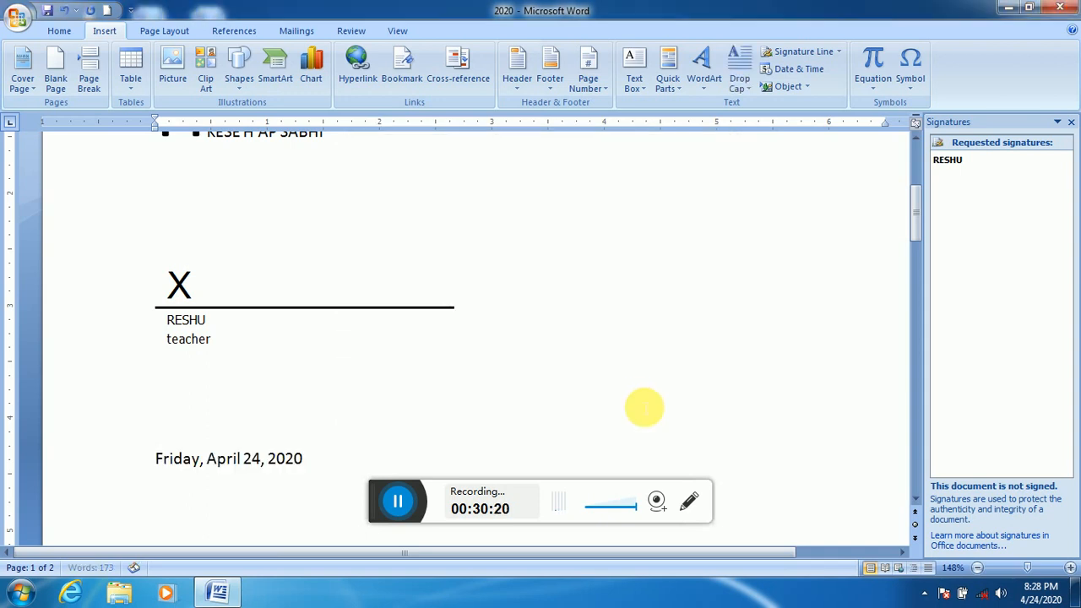
- Insert the current time on a new line below the date, using the 12-hour format with seconds and PM
{"action": "key", "text": "Return"}
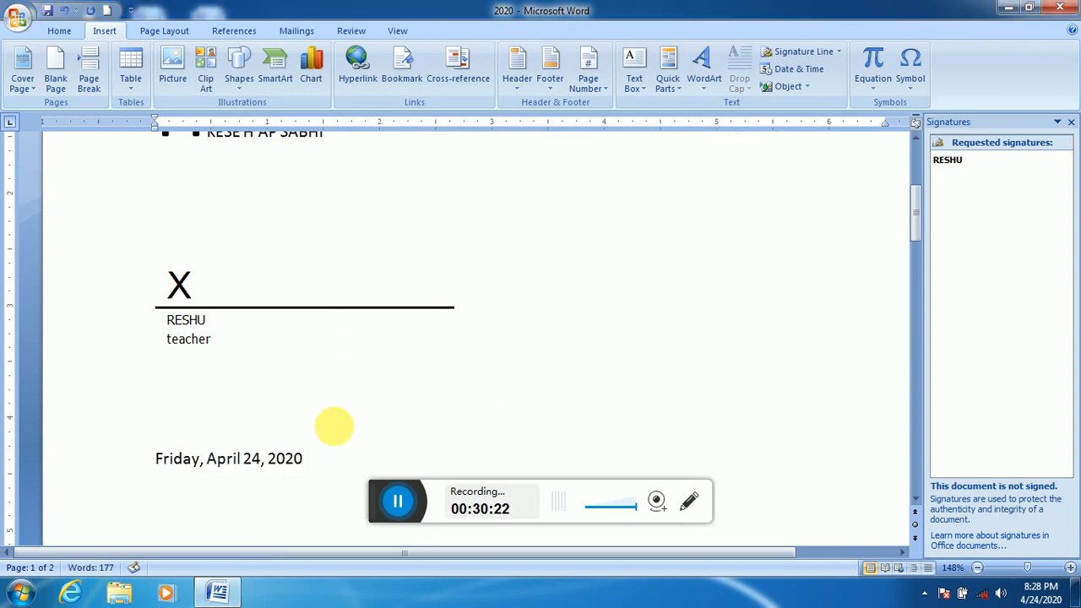
{"action": "left_click", "coordinate": [792, 69]}
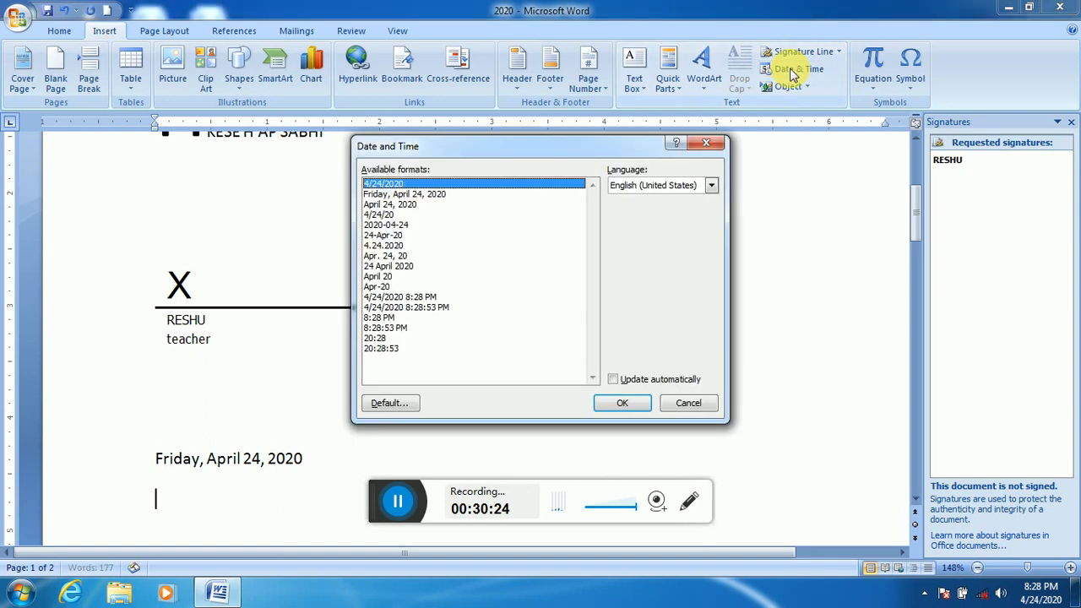
{"action": "left_click", "coordinate": [405, 328]}
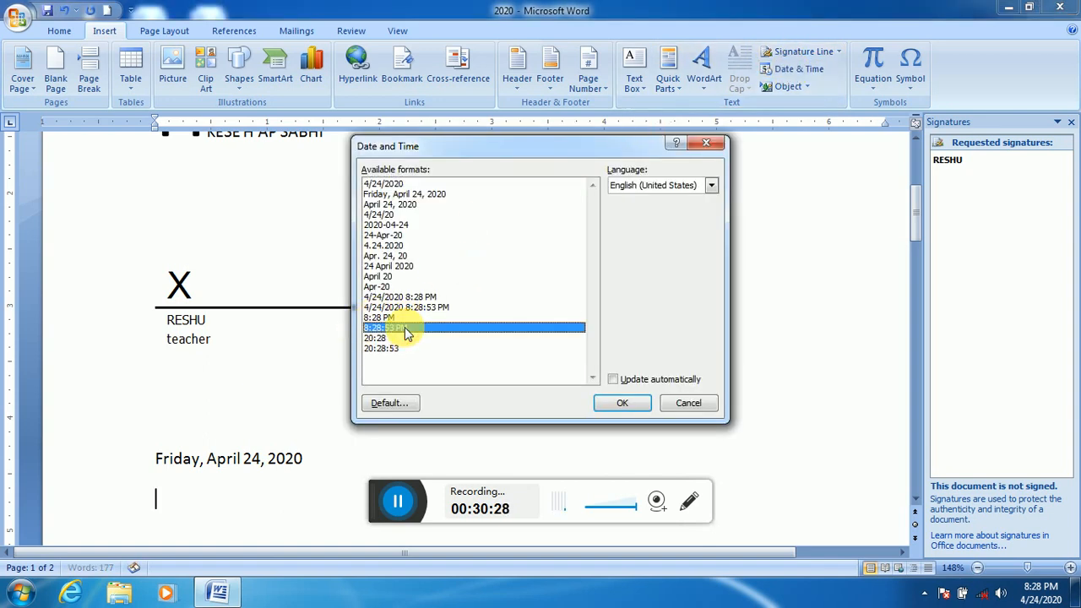
{"action": "double_click", "coordinate": [405, 327]}
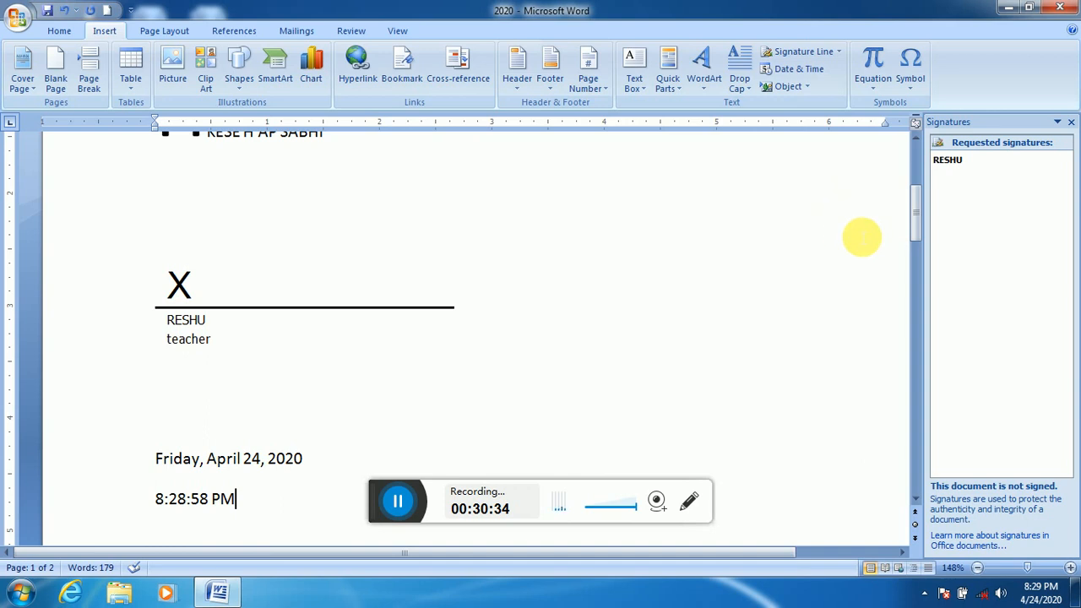
- Delete the drop-cap greeting, the signature line, and the date and time below the DCA & PGDCA NOTES WordArt
{"action": "left_click_drag", "start_coordinate": [917, 217], "coordinate": [908, 184]}
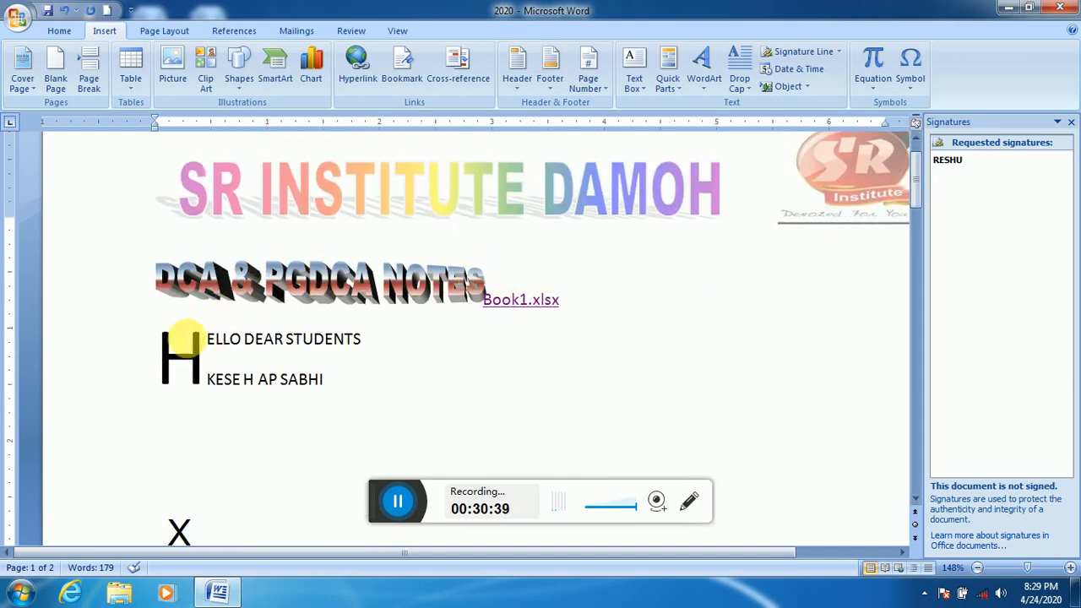
{"action": "left_click", "coordinate": [179, 342]}
{"action": "left_click_drag", "start_coordinate": [233, 397], "coordinate": [372, 543]}
{"action": "key", "text": "Delete"}
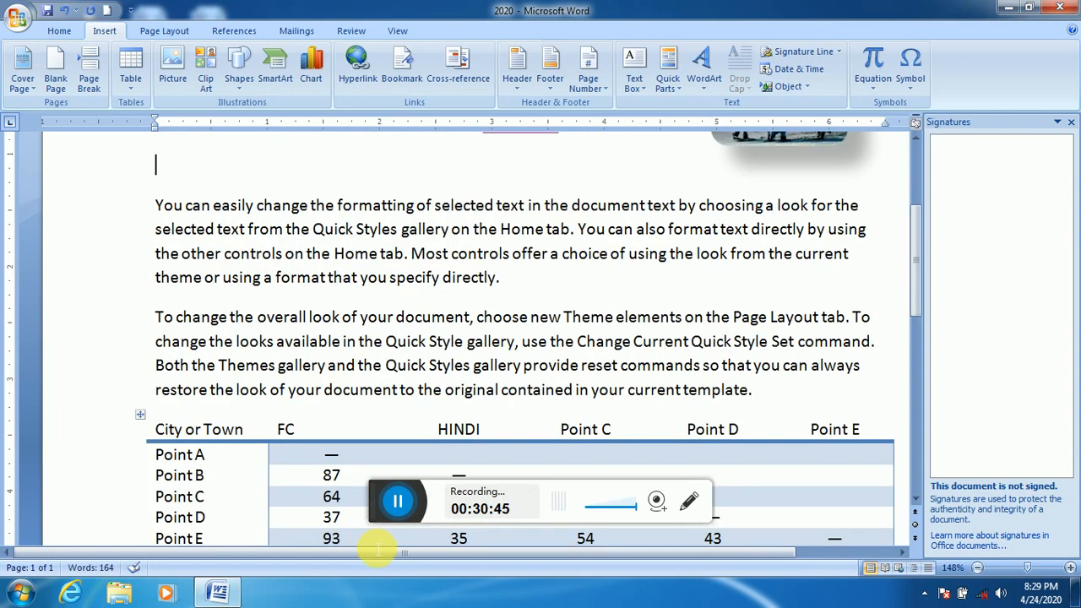
{"action": "left_click_drag", "start_coordinate": [379, 550], "coordinate": [321, 555]}
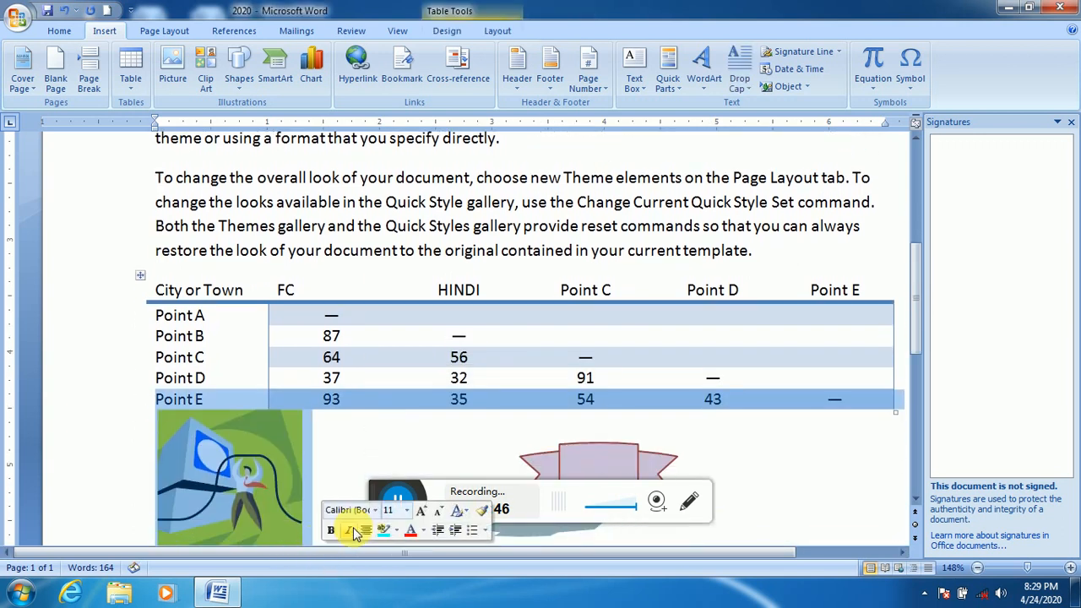
{"action": "key", "text": "Up"}
{"action": "key", "text": "ctrl+Home"}
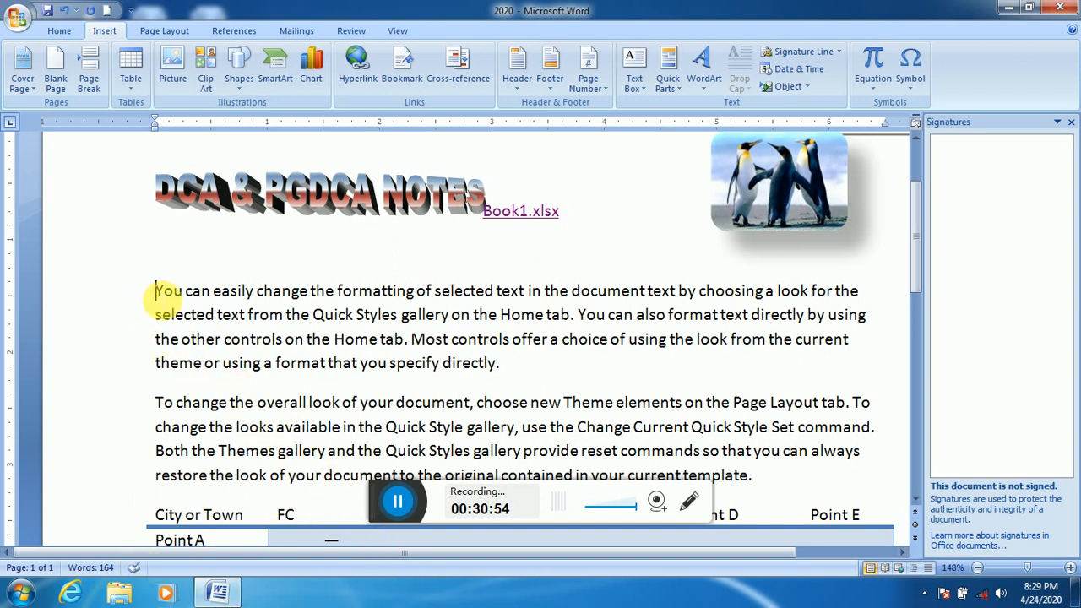
- Delete the body paragraphs and the table below the DCA & PGDCA NOTES WordArt
{"action": "left_click_drag", "start_coordinate": [155, 290], "coordinate": [751, 603]}
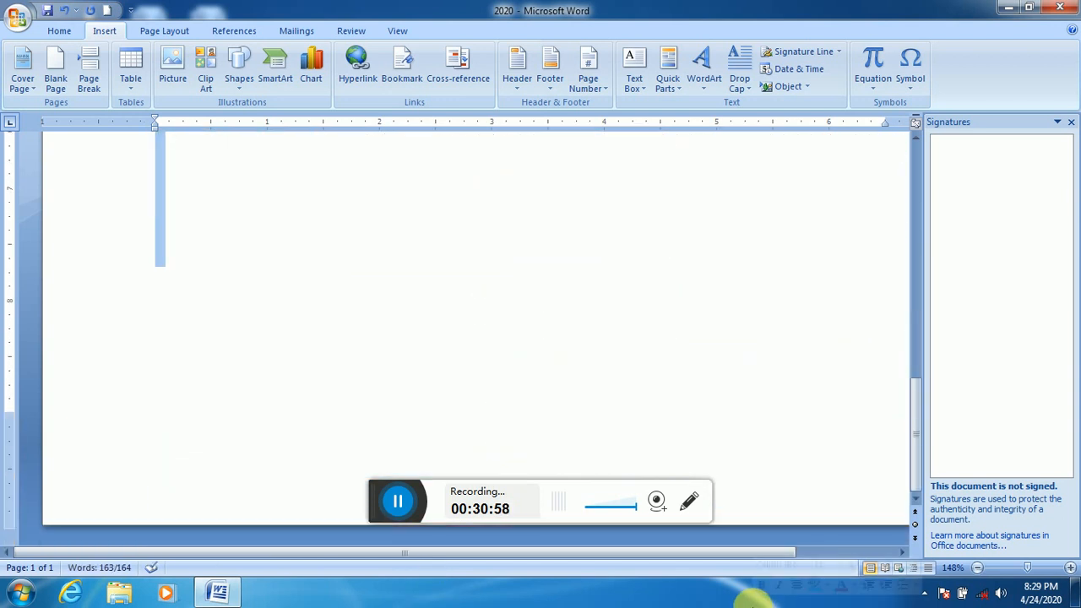
{"action": "key", "text": "Up"}
{"action": "key", "text": "Up"}
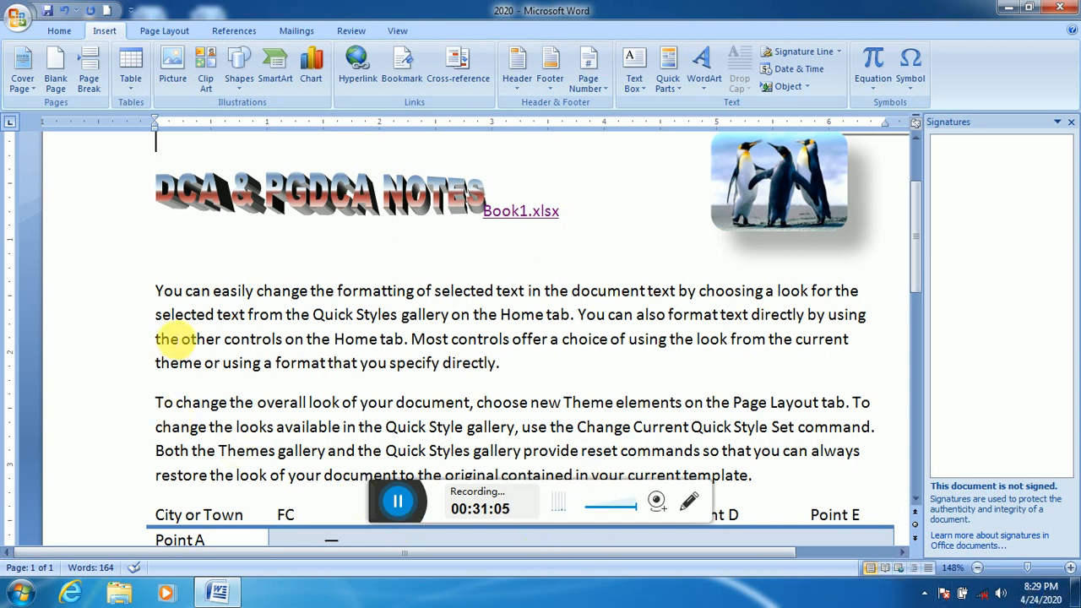
{"action": "left_click_drag", "start_coordinate": [155, 290], "coordinate": [174, 290]}
{"action": "key", "text": "ctrl+shift+End"}
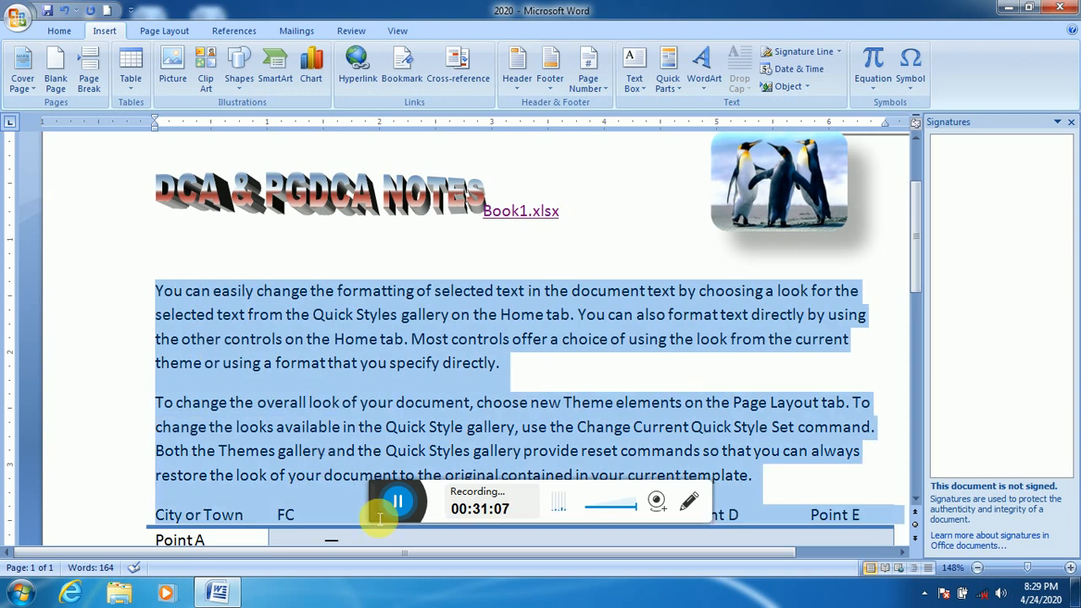
{"action": "key", "text": "Delete"}
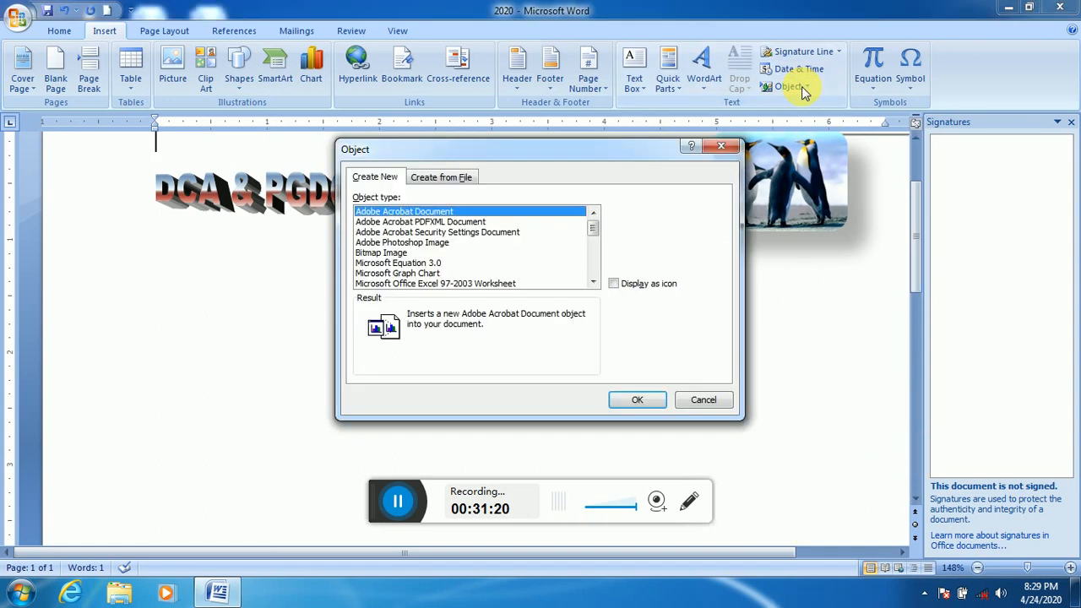
- Insert a new Microsoft Office Excel Chart object above the DCA & PGDCA NOTES WordArt
{"action": "left_click", "coordinate": [593, 283]}
{"action": "left_click", "coordinate": [593, 283]}
{"action": "left_click", "coordinate": [593, 283]}
{"action": "left_click", "coordinate": [593, 283]}
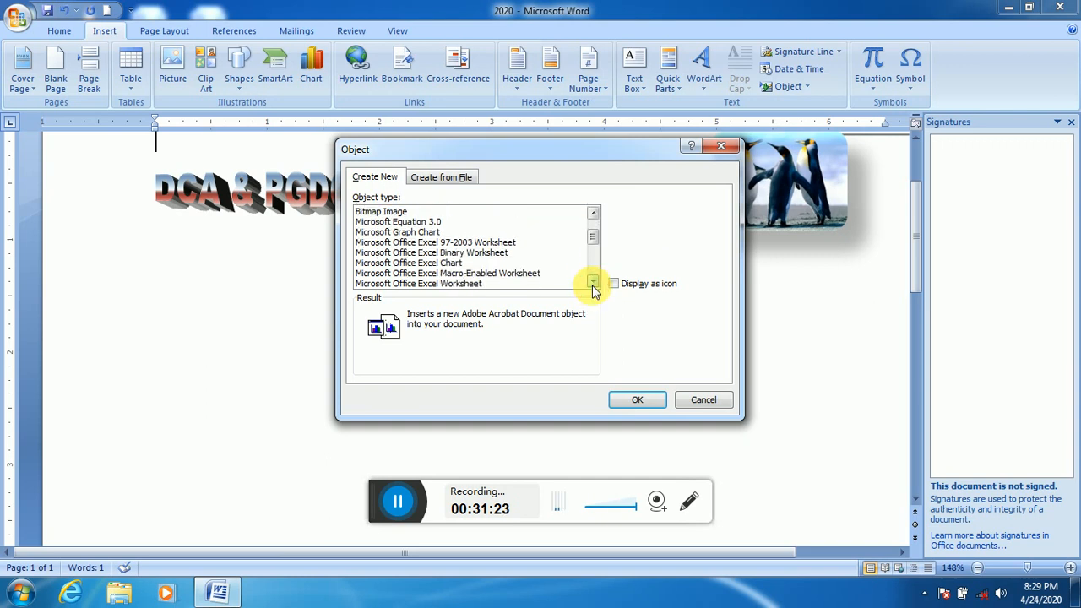
{"action": "left_click", "coordinate": [486, 284]}
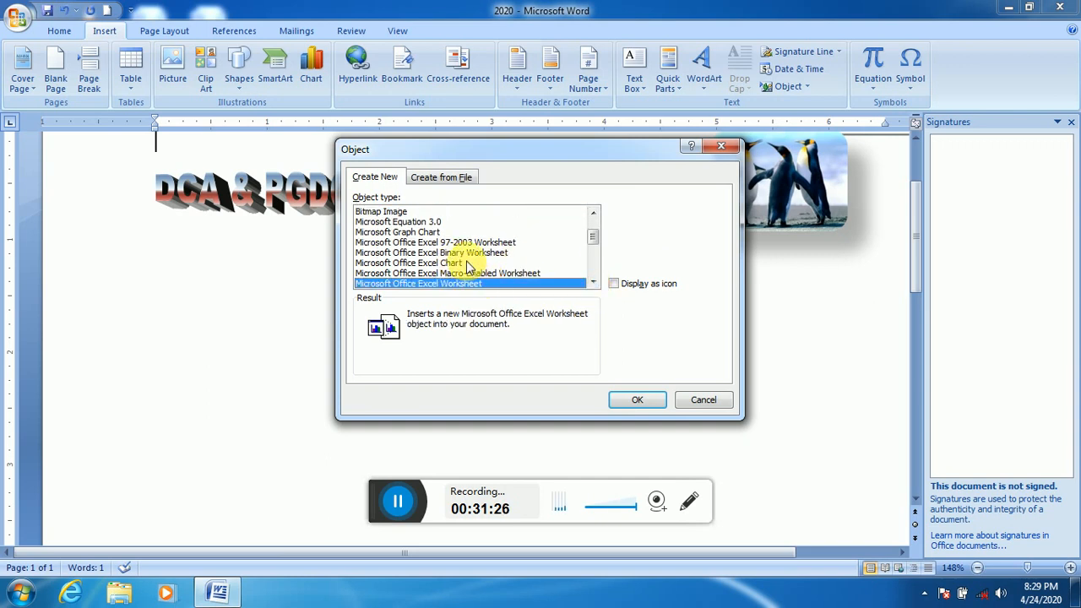
{"action": "left_click", "coordinate": [470, 265]}
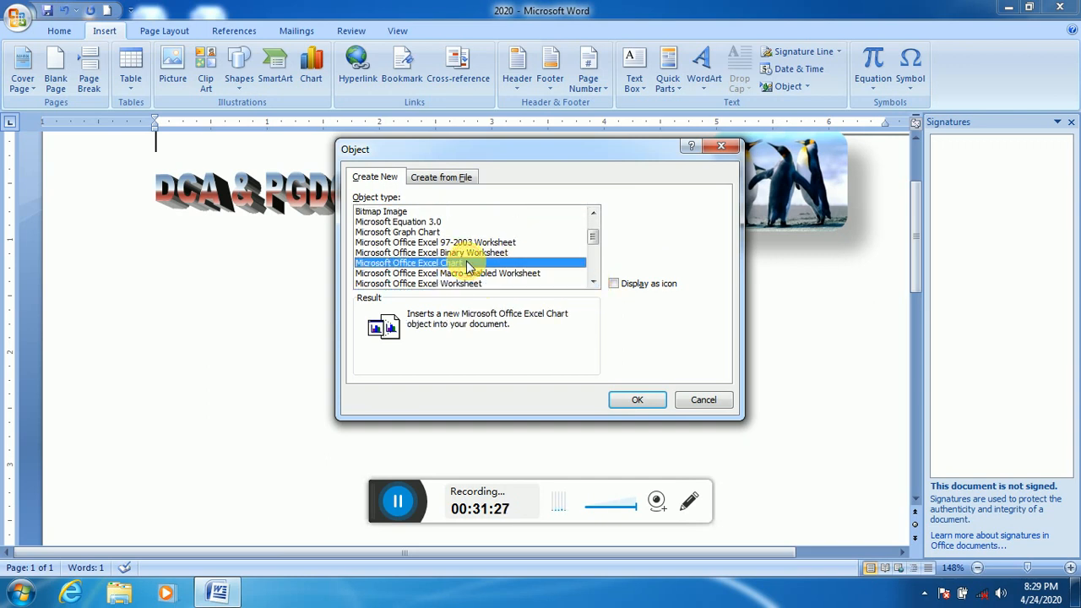
{"action": "left_click", "coordinate": [638, 402]}
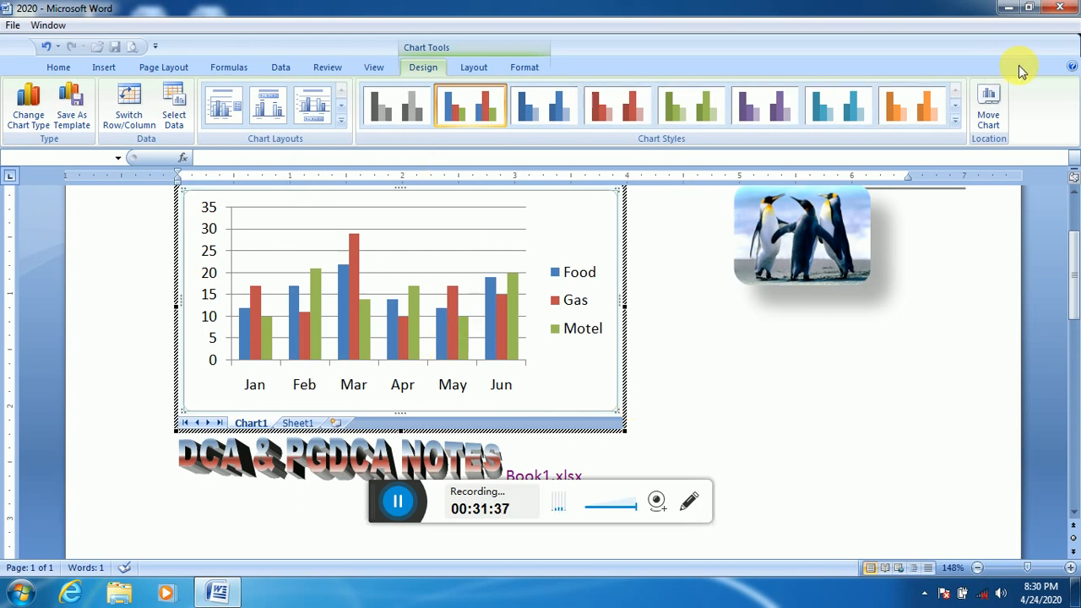
- Close the 2020 document without saving the changes and reopen it from Word's recent files
{"action": "left_click", "coordinate": [1065, 7]}
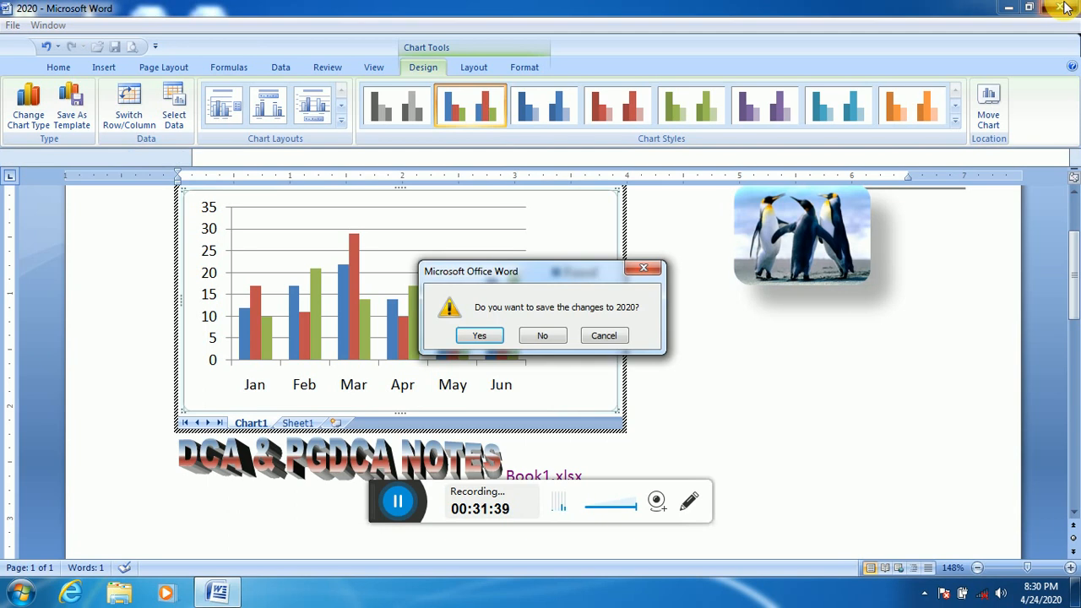
{"action": "left_click", "coordinate": [540, 336]}
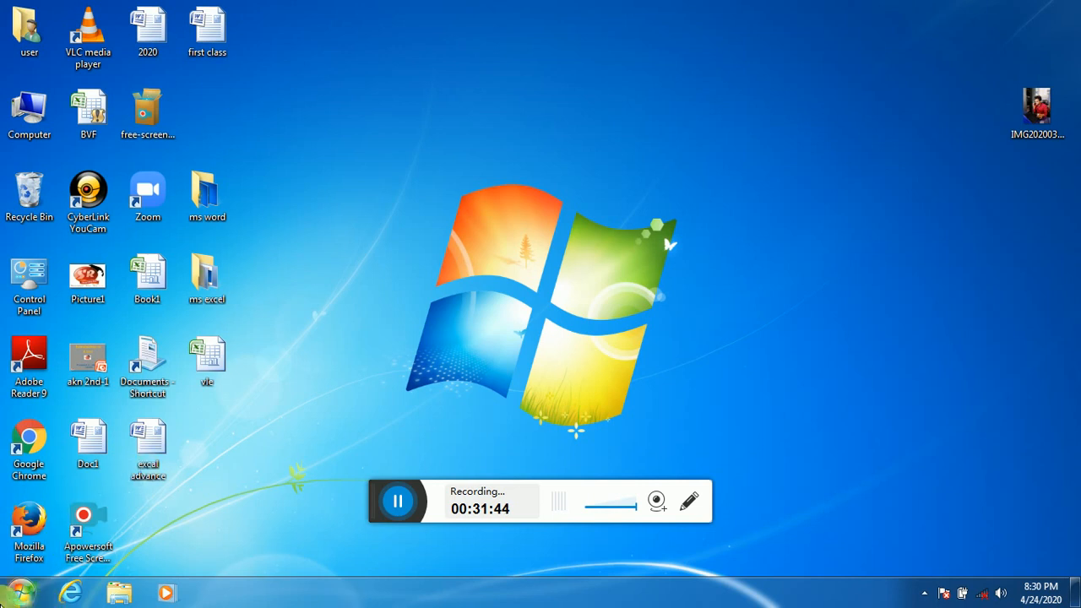
{"action": "left_click", "coordinate": [25, 594]}
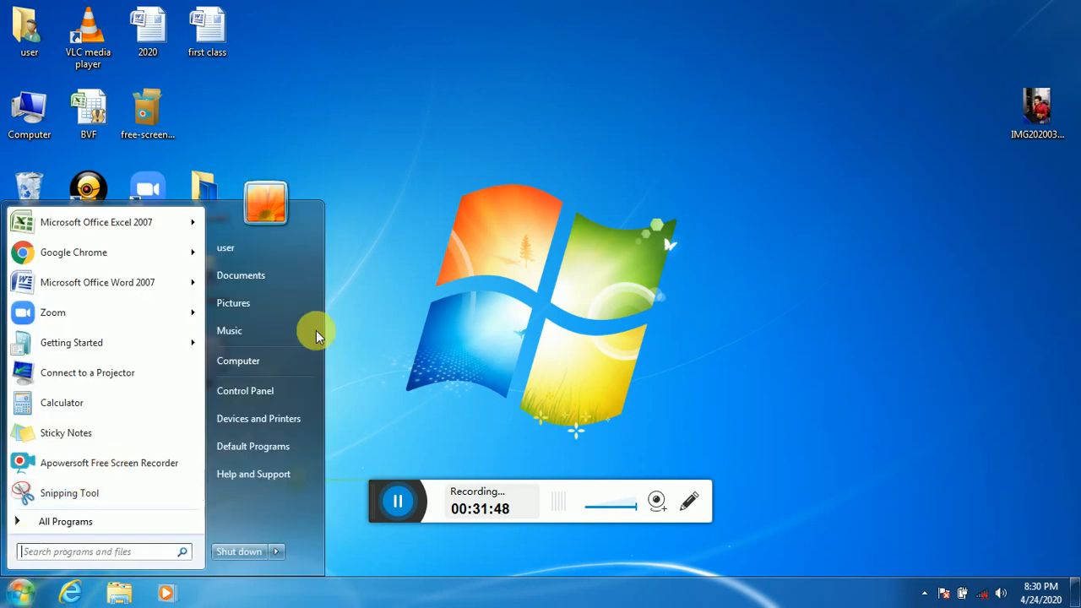
{"action": "left_click", "coordinate": [803, 194]}
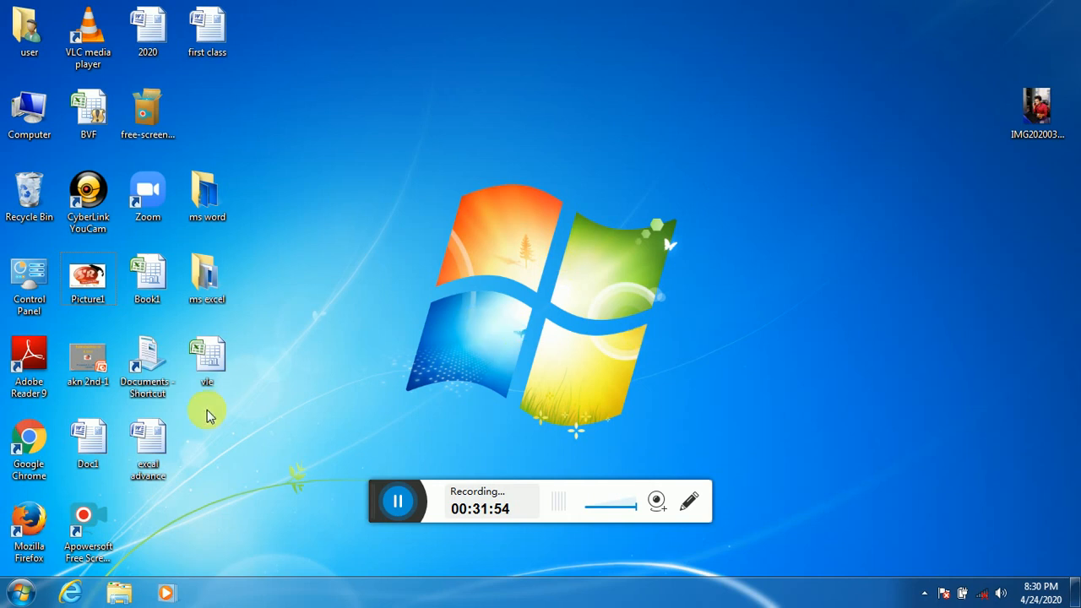
{"action": "left_click", "coordinate": [17, 592]}
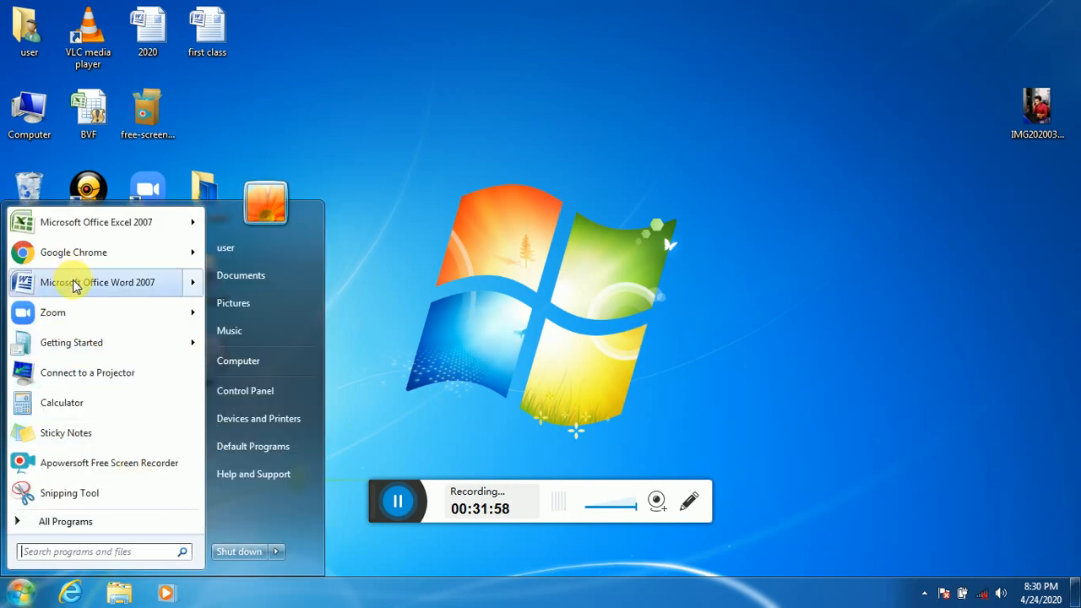
{"action": "mouse_move", "coordinate": [73, 285]}
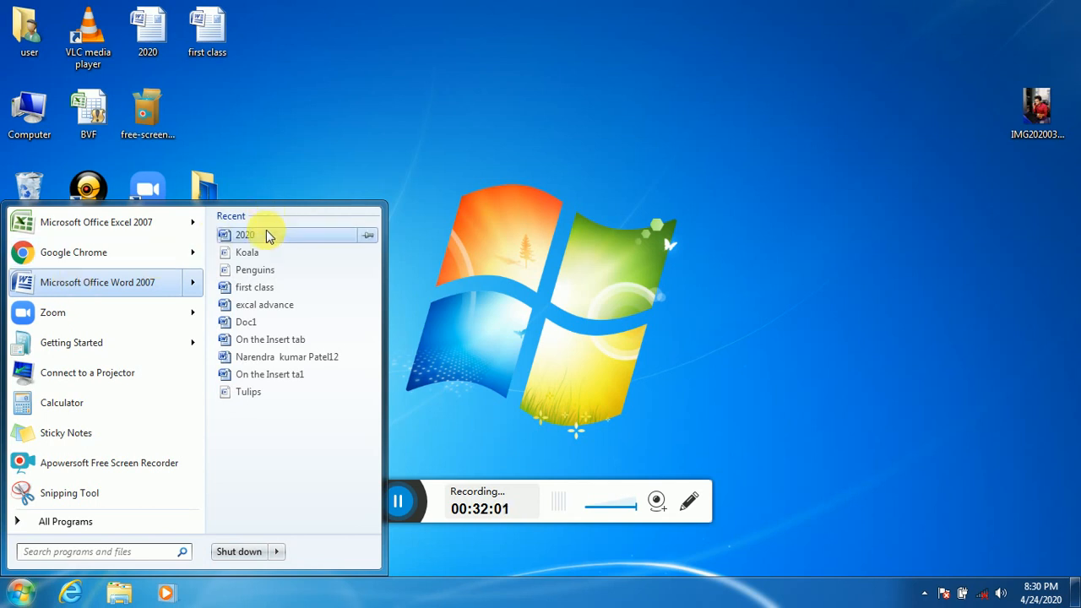
{"action": "left_click", "coordinate": [245, 235]}
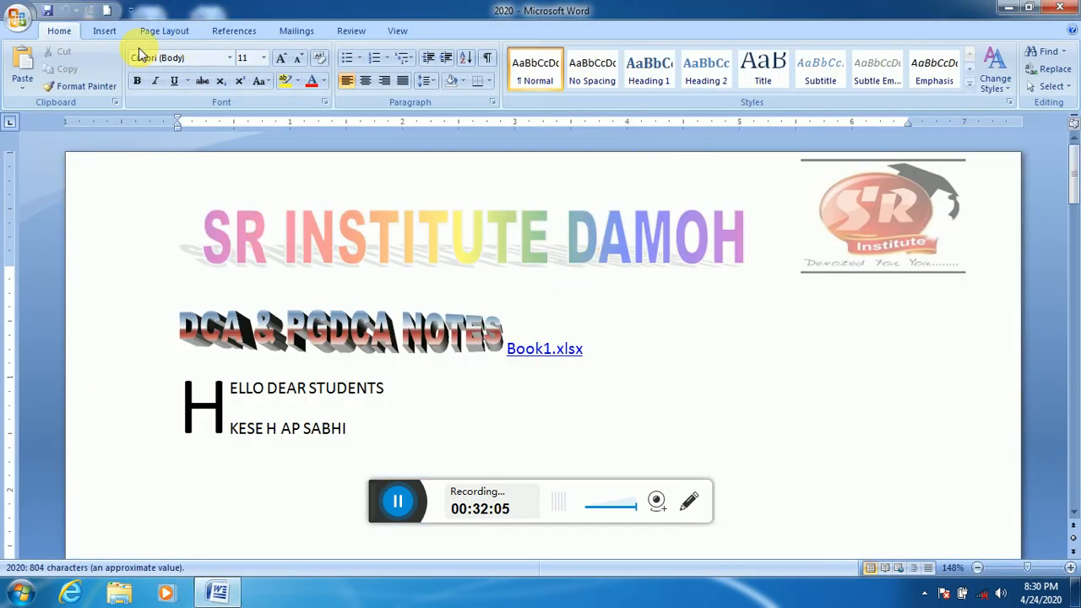
- Insert a Microsoft Office Excel Chart object below the KESE H AP SABHI line and start a new line after it
{"action": "left_click", "coordinate": [105, 32]}
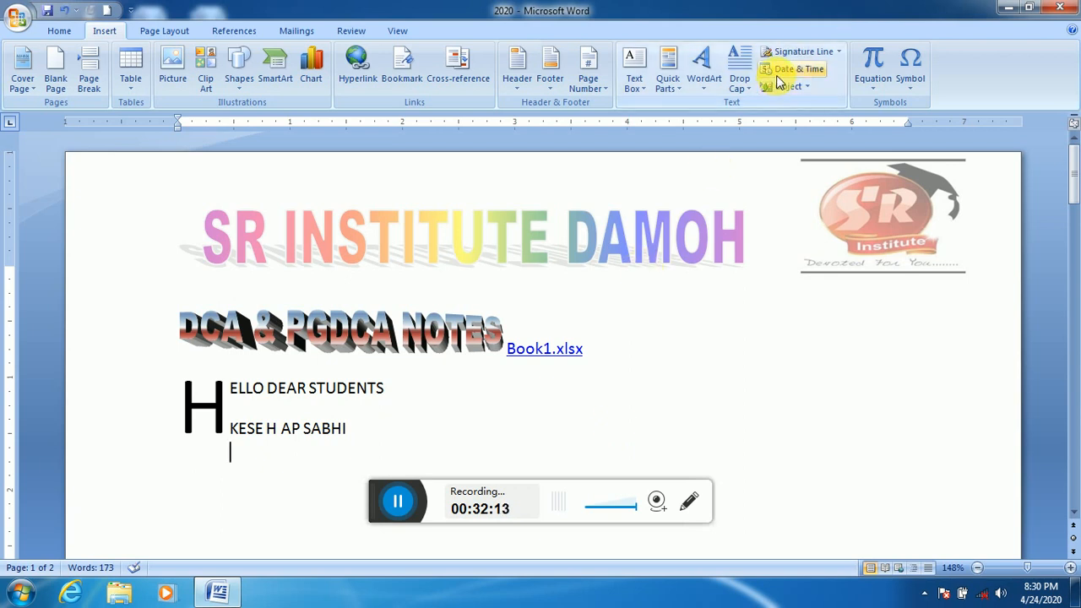
{"action": "left_click", "coordinate": [804, 89]}
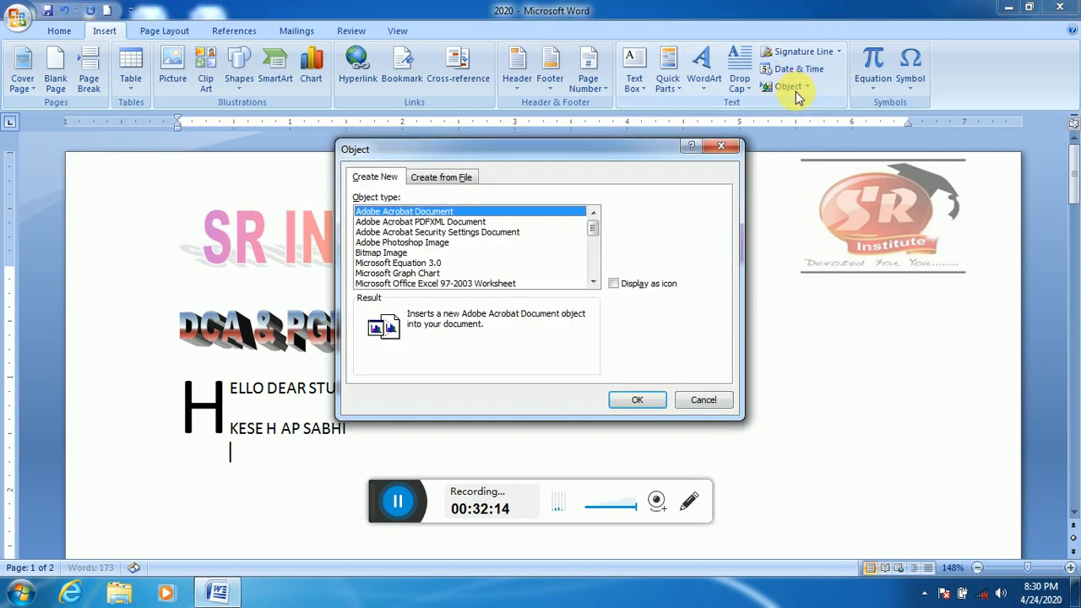
{"action": "left_click", "coordinate": [593, 281]}
{"action": "left_click", "coordinate": [592, 281]}
{"action": "left_click", "coordinate": [456, 284]}
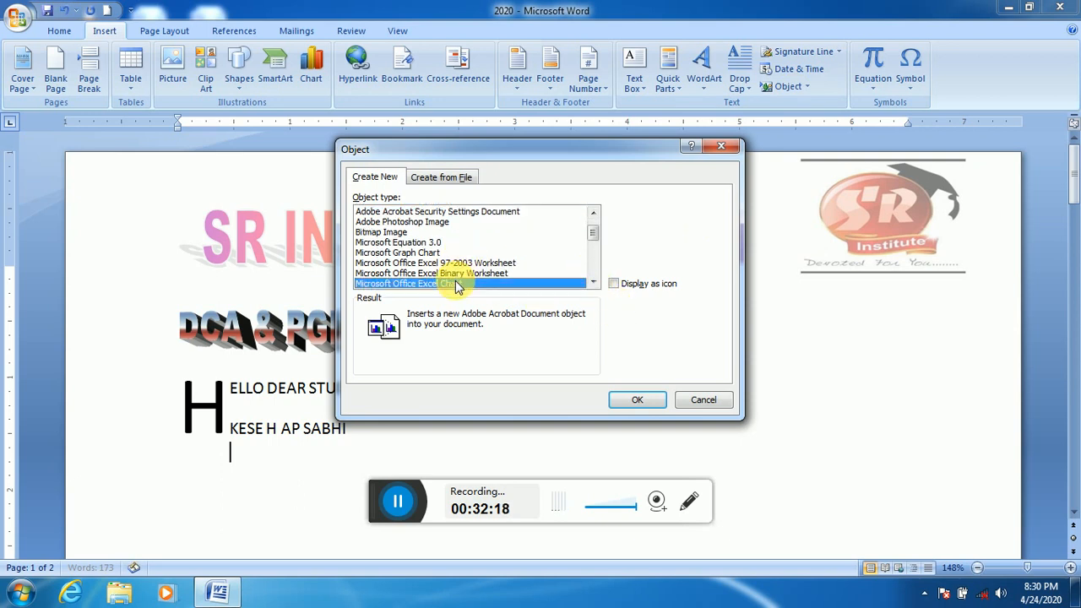
{"action": "left_click", "coordinate": [642, 403]}
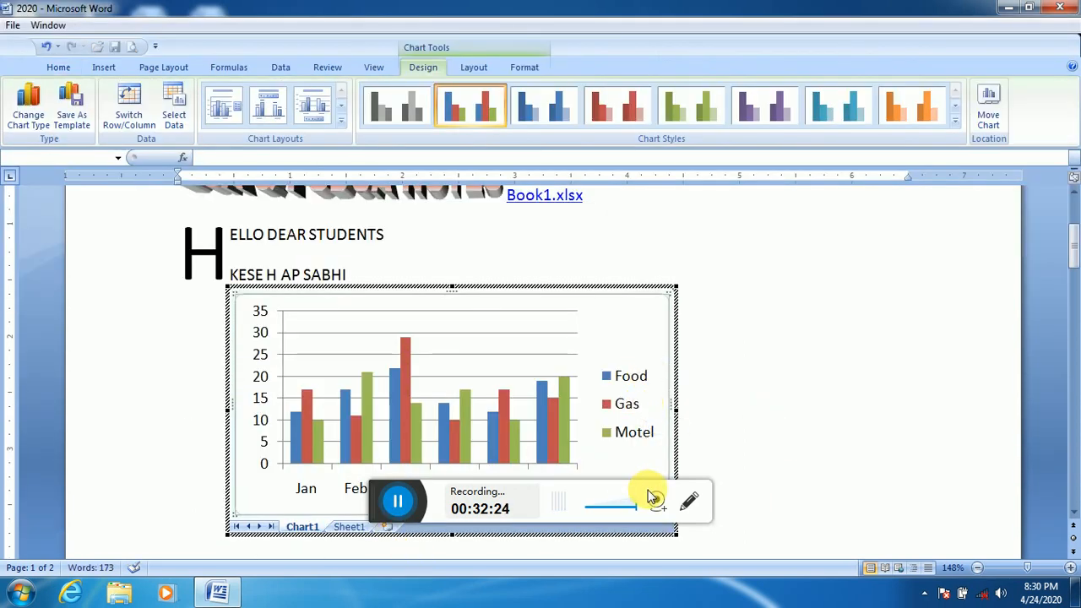
{"action": "left_click", "coordinate": [792, 398]}
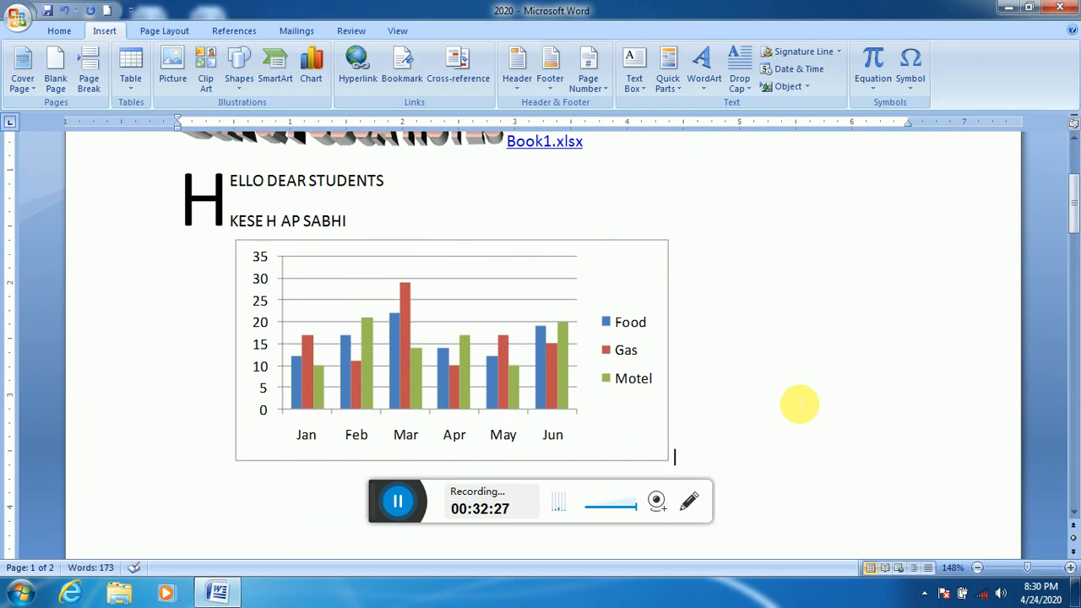
{"action": "key", "text": "Return"}
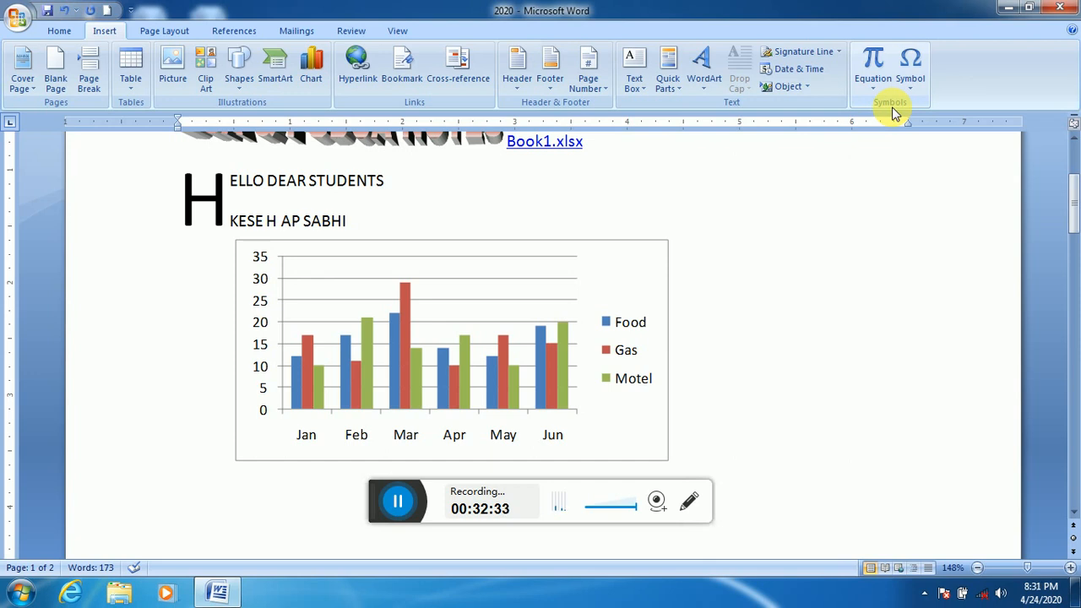
- Look through the built-in equations from Area of Circle to Trig Identity 2
{"action": "left_click", "coordinate": [879, 84]}
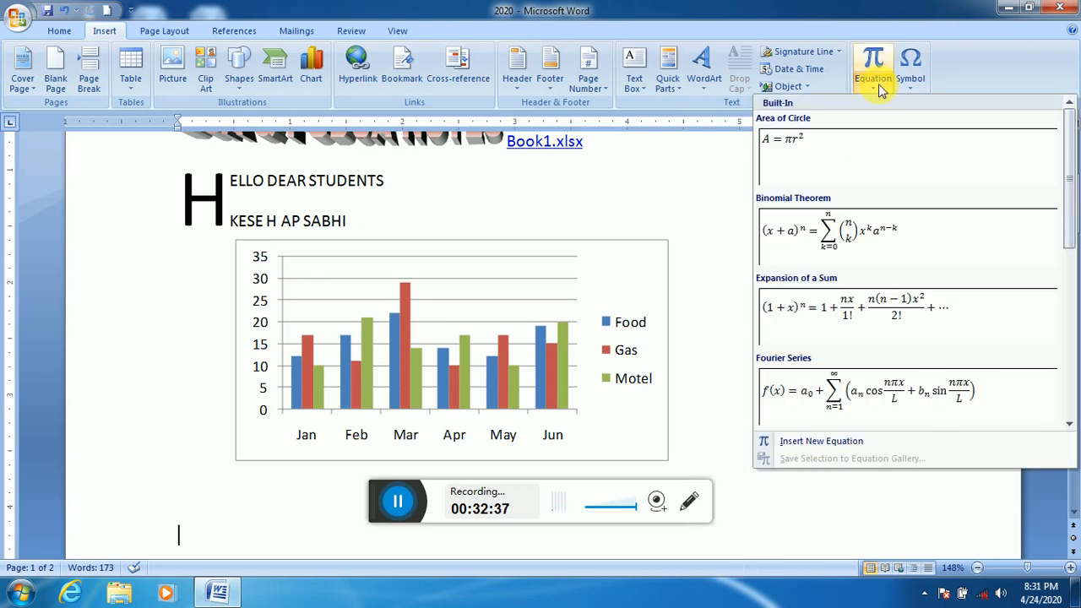
{"action": "key", "text": "Down"}
{"action": "key", "text": "Down"}
{"action": "key", "text": "Down"}
{"action": "key", "text": "Down"}
{"action": "key", "text": "Down"}
{"action": "key", "text": "Down"}
{"action": "key", "text": "Down"}
{"action": "key", "text": "Down"}
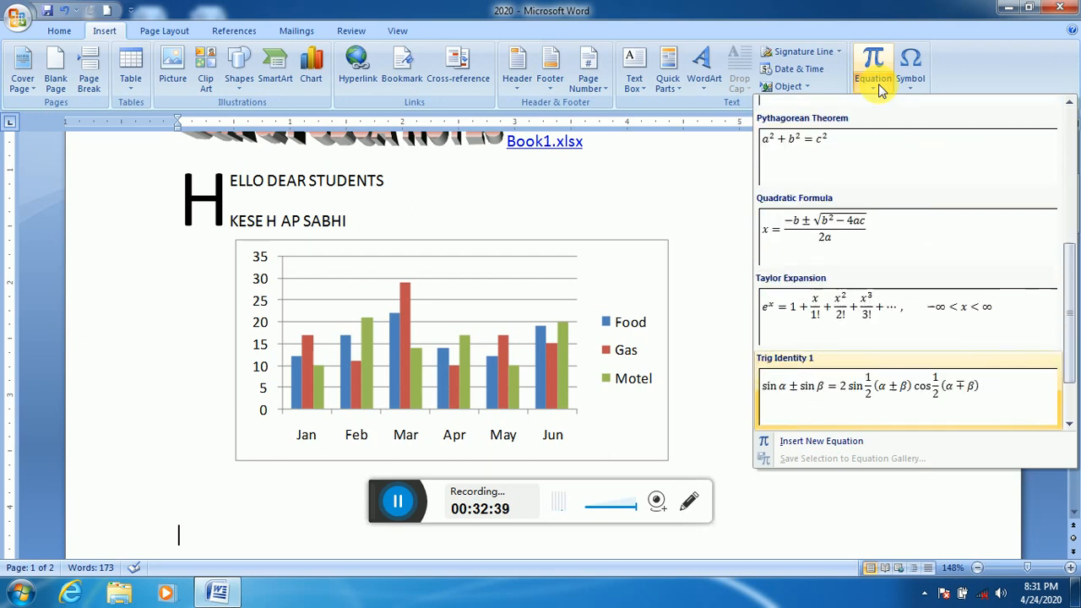
{"action": "key", "text": "Down"}
{"action": "key", "text": "Down"}
{"action": "key", "text": "Down"}
{"action": "key", "text": "Up"}
{"action": "key", "text": "Up"}
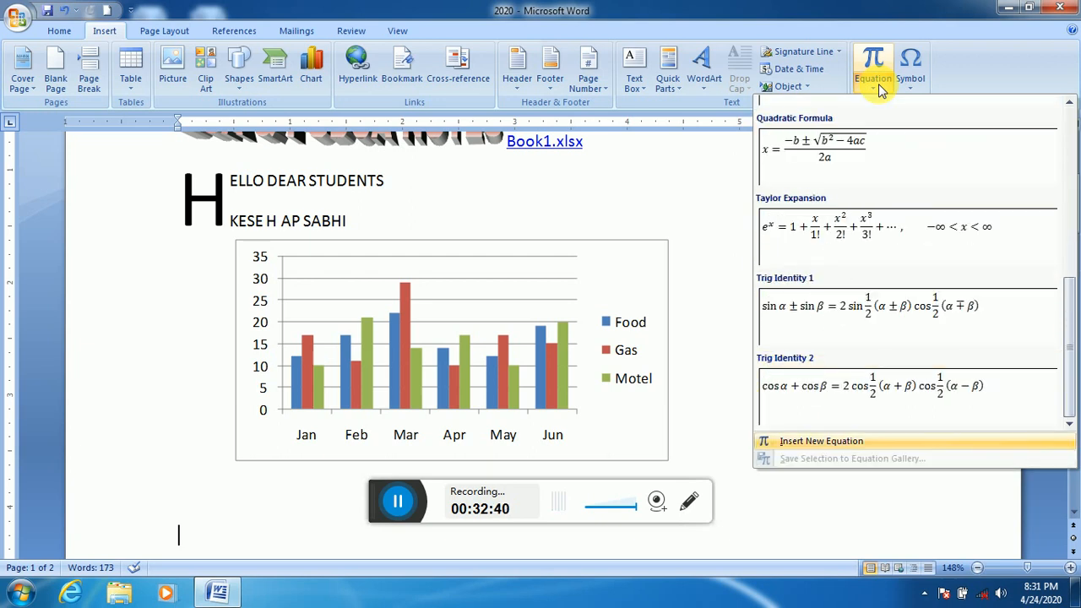
{"action": "key", "text": "Down"}
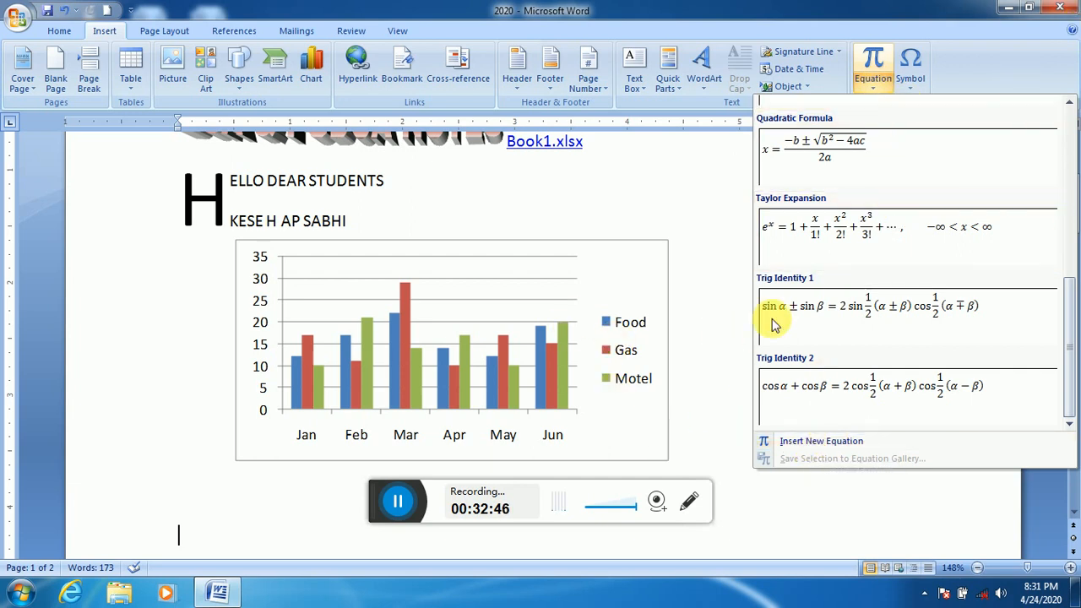
- Examine the full symbol set, the special characters list and the shortcut key settings for the euro sign
{"action": "left_click", "coordinate": [912, 88]}
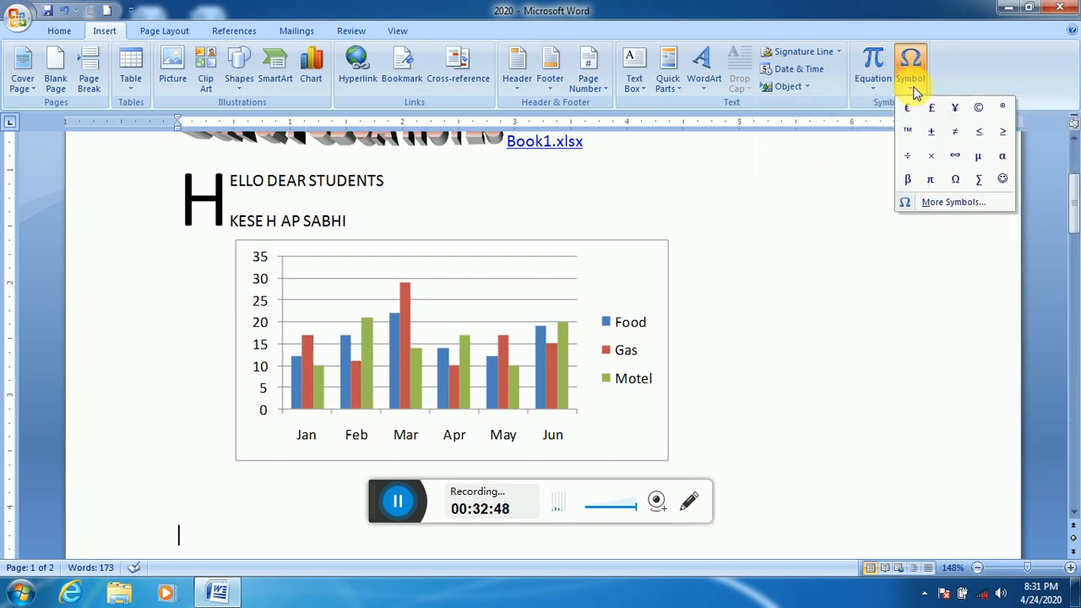
{"action": "left_click", "coordinate": [952, 203]}
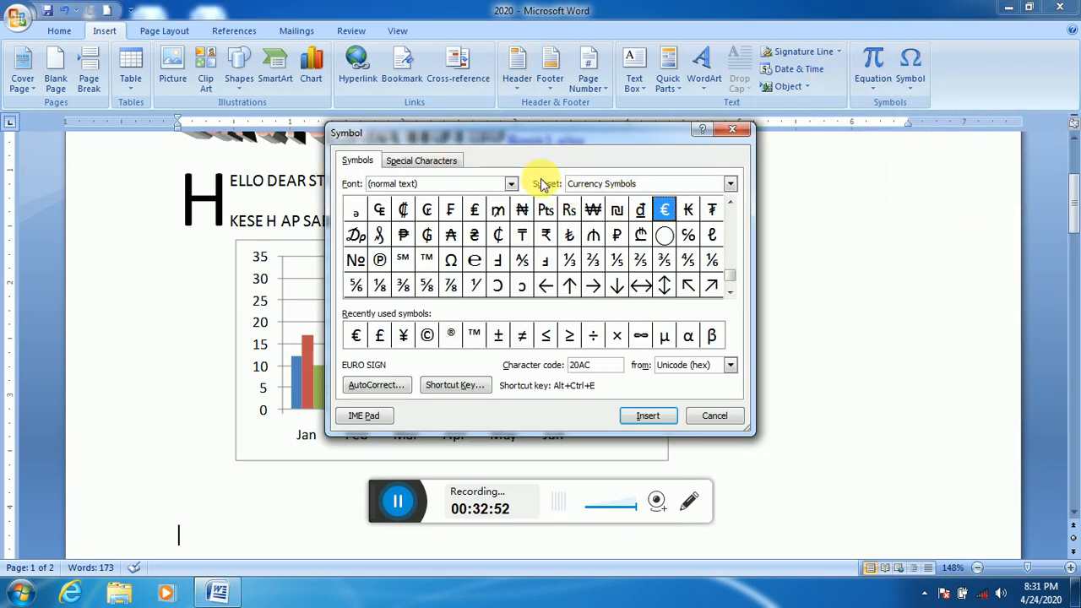
{"action": "left_click", "coordinate": [404, 163]}
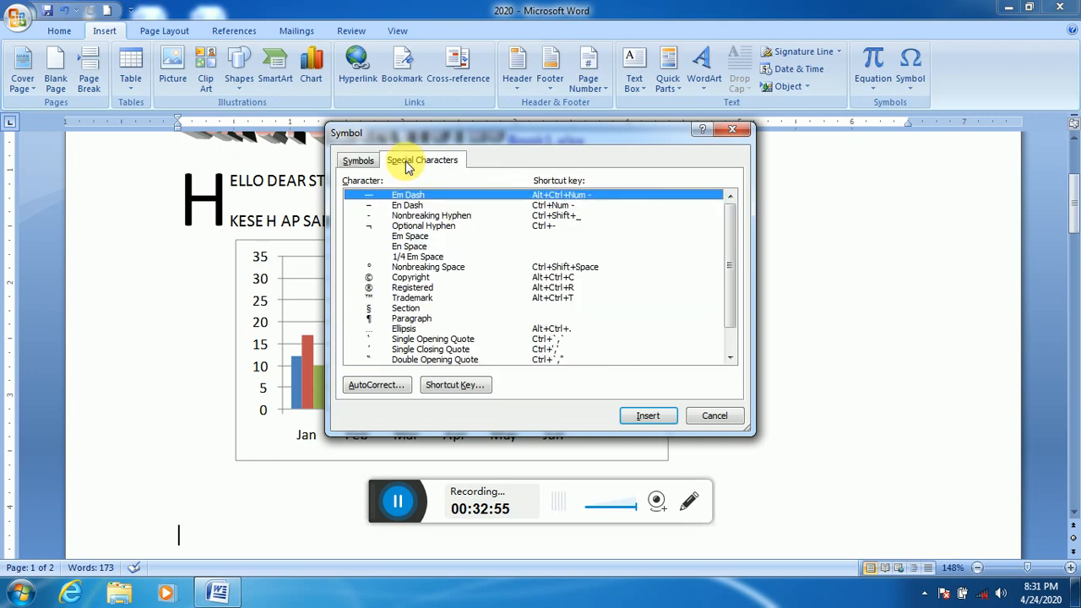
{"action": "left_click", "coordinate": [731, 358]}
{"action": "left_click", "coordinate": [730, 358]}
{"action": "left_click", "coordinate": [730, 358]}
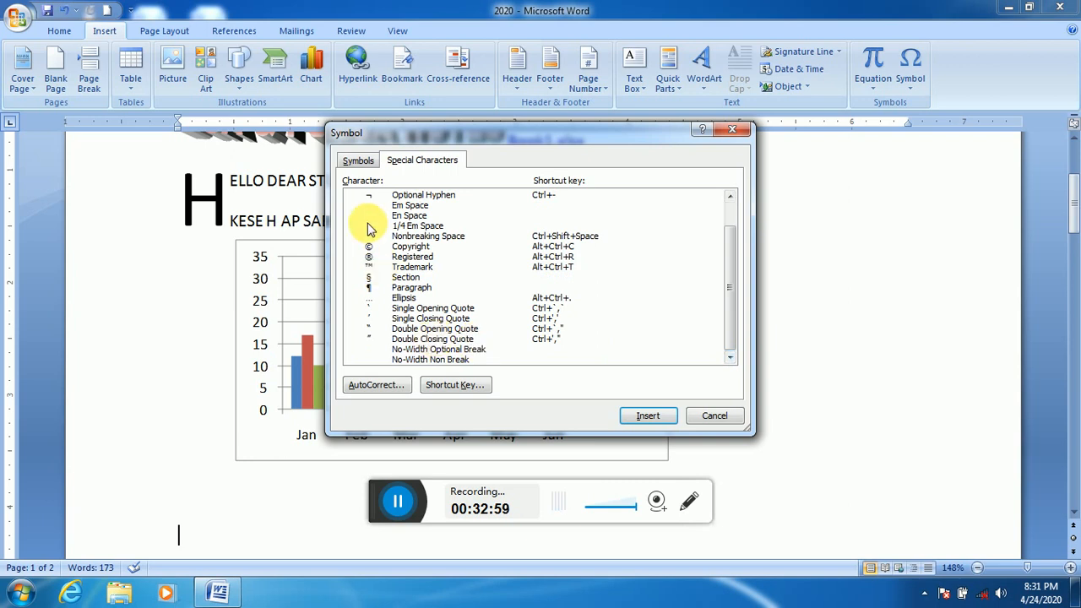
{"action": "left_click", "coordinate": [358, 165]}
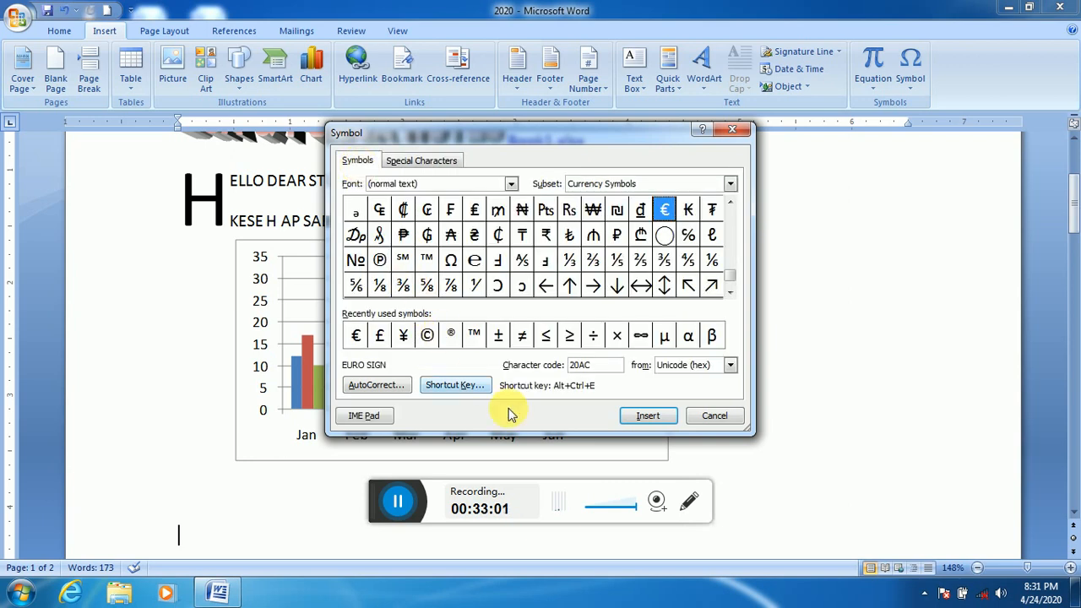
{"action": "left_click", "coordinate": [482, 387]}
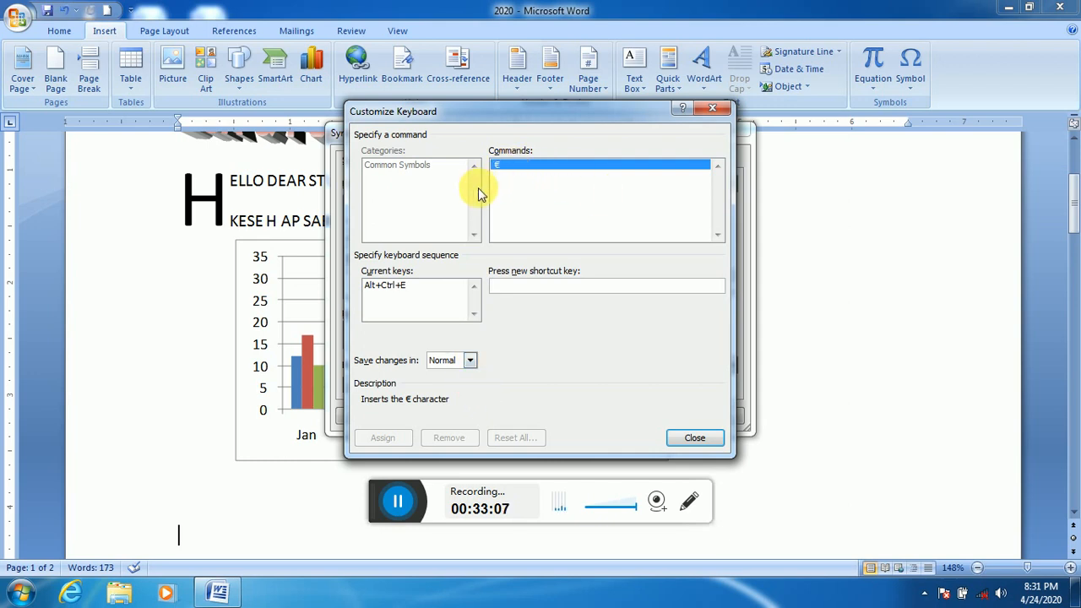
{"action": "left_click", "coordinate": [700, 437]}
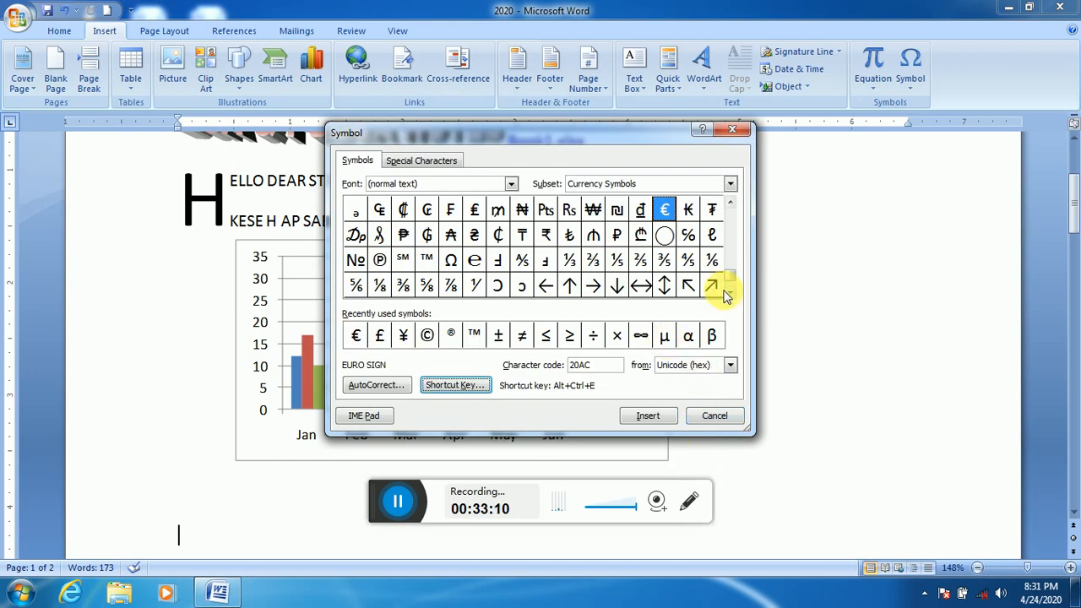
- Insert a rightwards arrow symbol in the normal text font on the empty line below the chart
{"action": "left_click", "coordinate": [511, 185]}
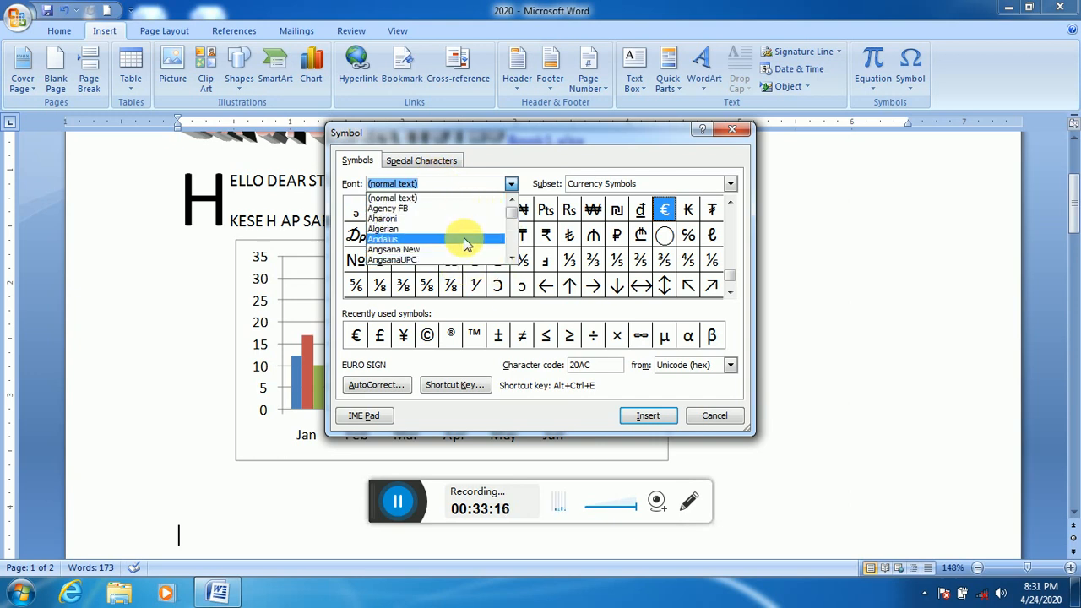
{"action": "left_click", "coordinate": [458, 199]}
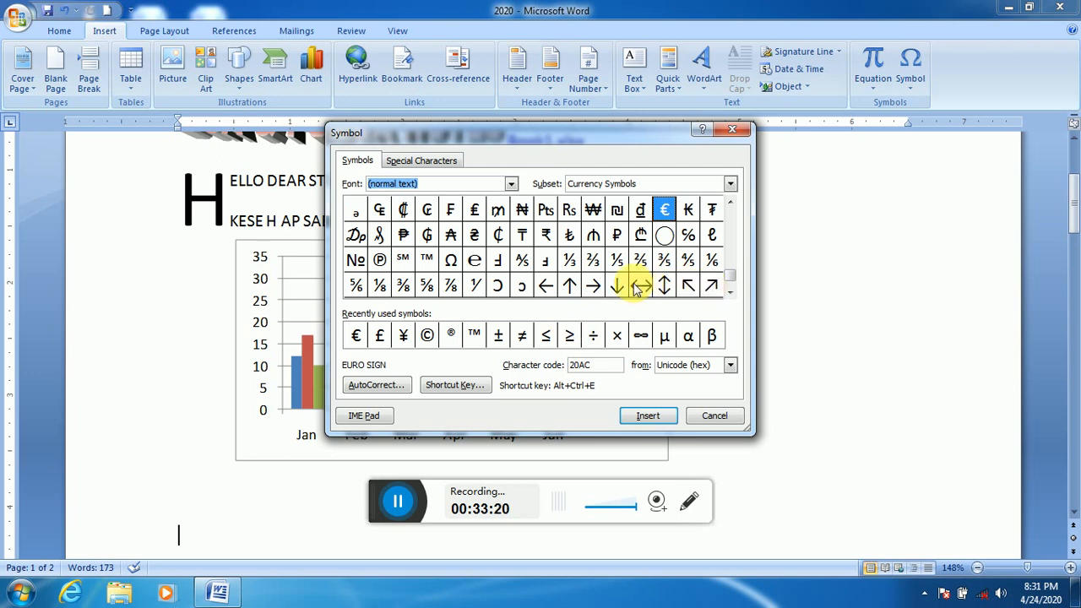
{"action": "left_click", "coordinate": [600, 288]}
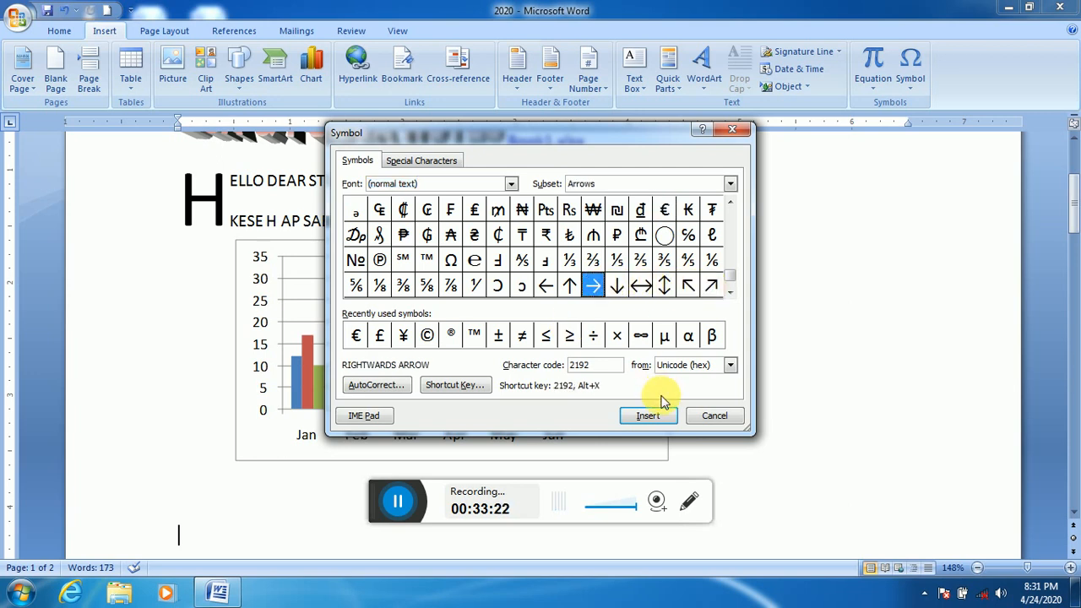
{"action": "left_click", "coordinate": [649, 416]}
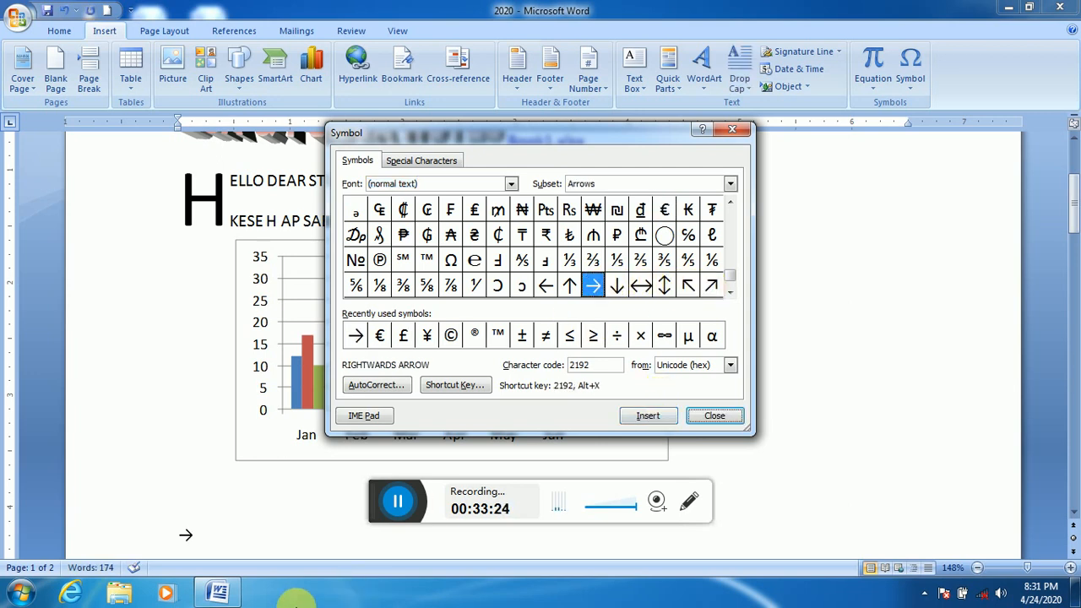
{"action": "left_click", "coordinate": [208, 556]}
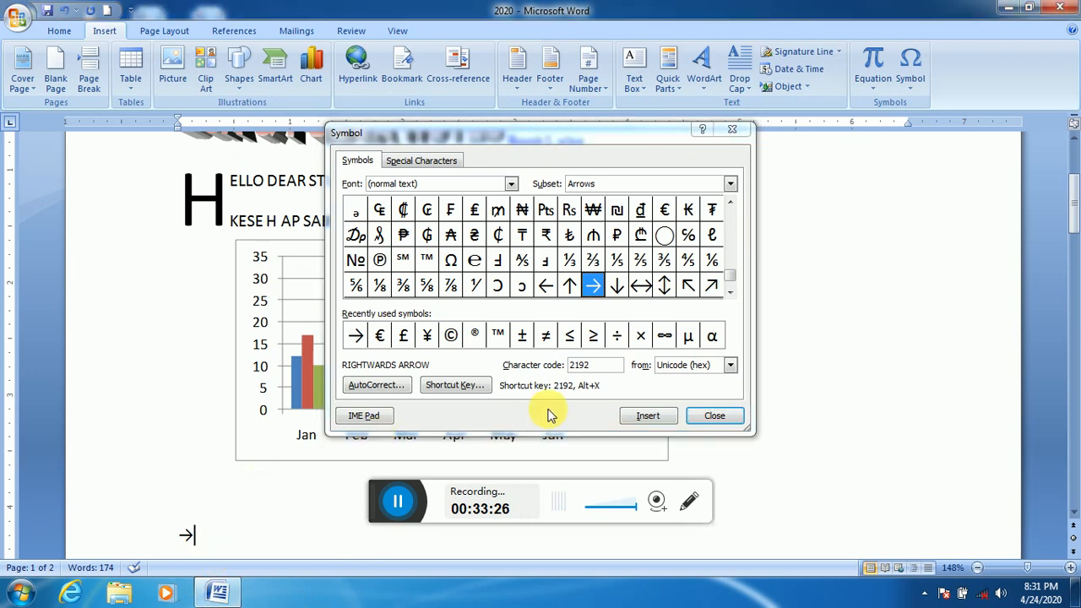
{"action": "left_click", "coordinate": [713, 416]}
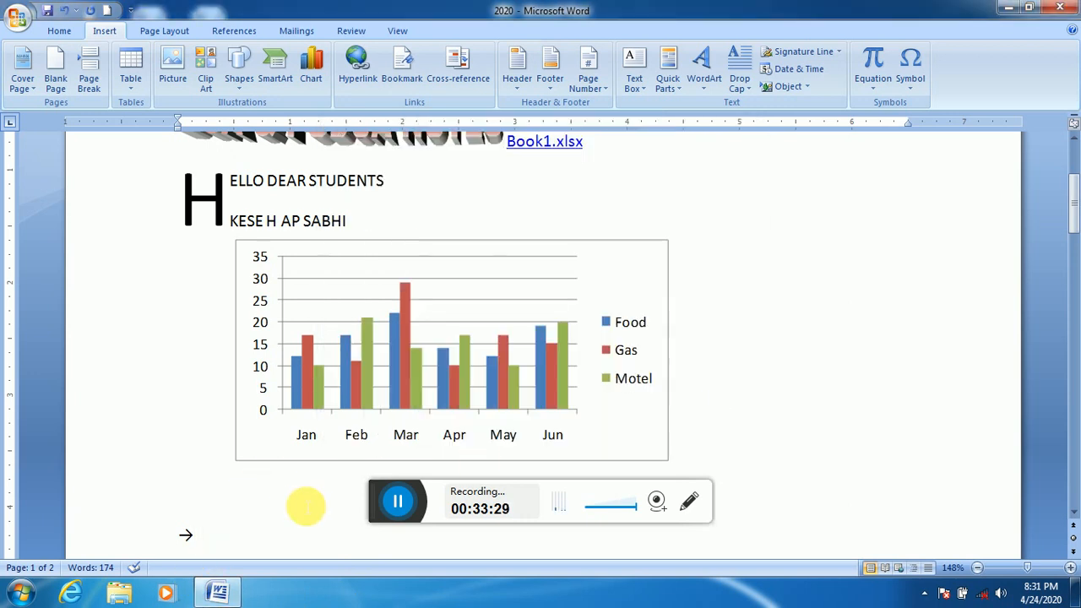
- Enlarge the arrow symbol below the chart to font size 22 and colour it red
{"action": "left_click_drag", "start_coordinate": [289, 511], "coordinate": [161, 534]}
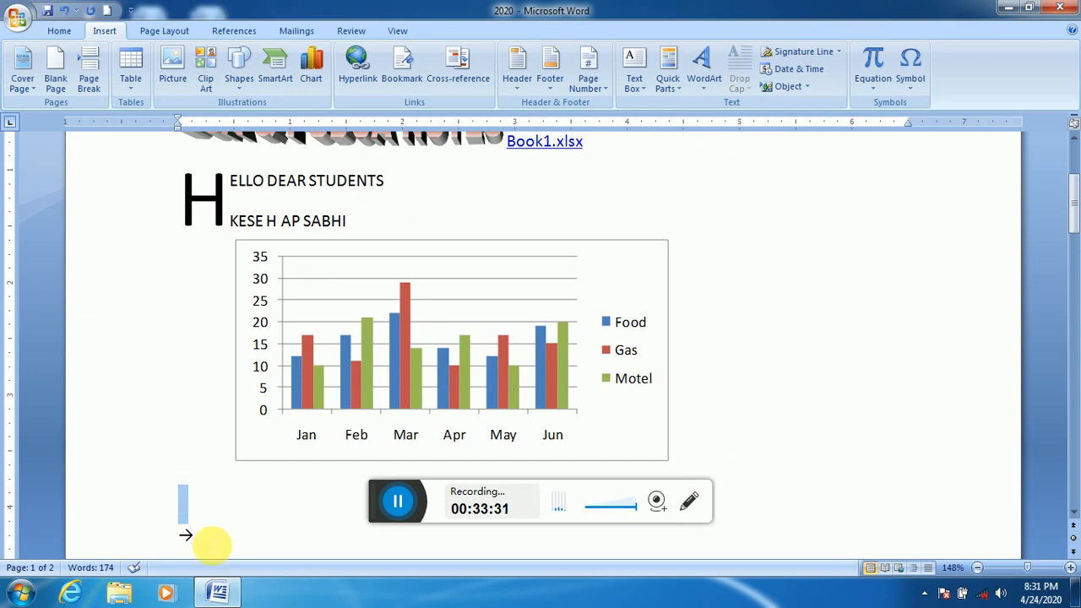
{"action": "left_click_drag", "start_coordinate": [194, 543], "coordinate": [164, 540]}
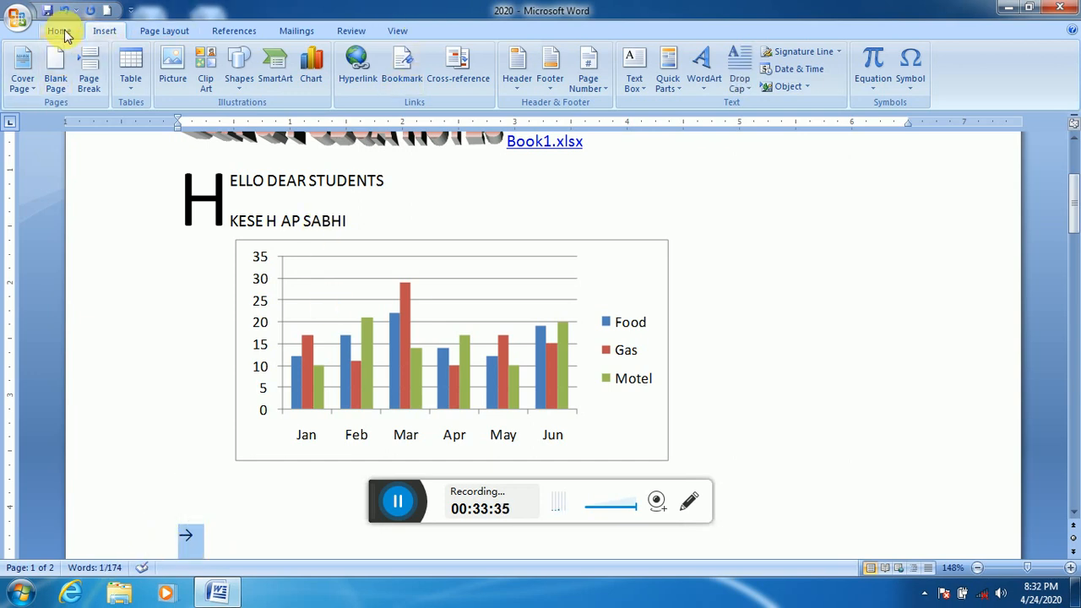
{"action": "left_click", "coordinate": [59, 31]}
{"action": "left_click", "coordinate": [285, 57]}
{"action": "left_click", "coordinate": [286, 58]}
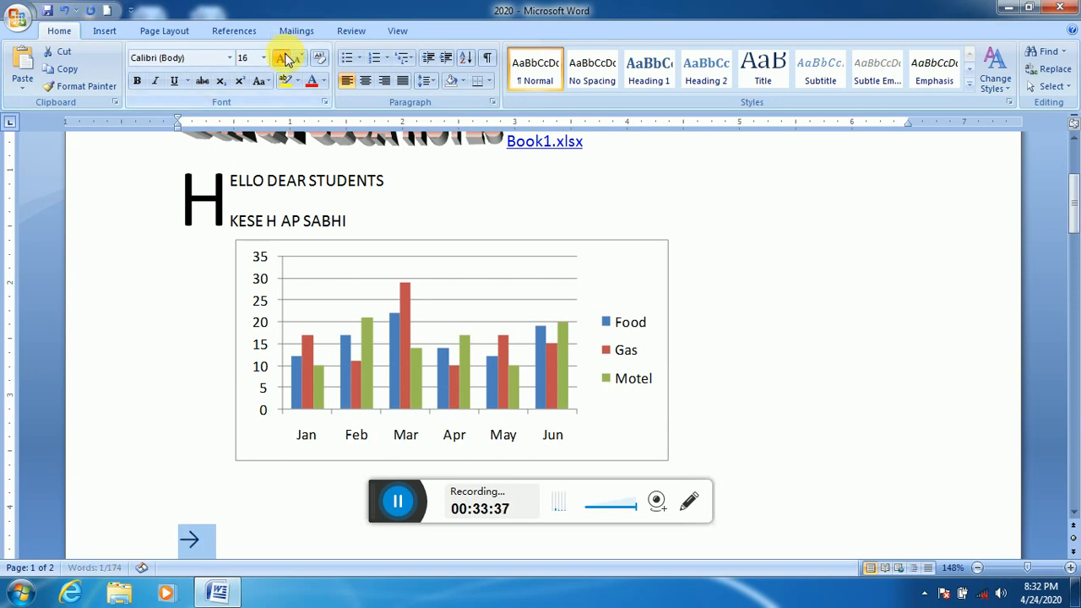
{"action": "left_click", "coordinate": [286, 57]}
{"action": "left_click", "coordinate": [285, 58]}
{"action": "left_click", "coordinate": [286, 58]}
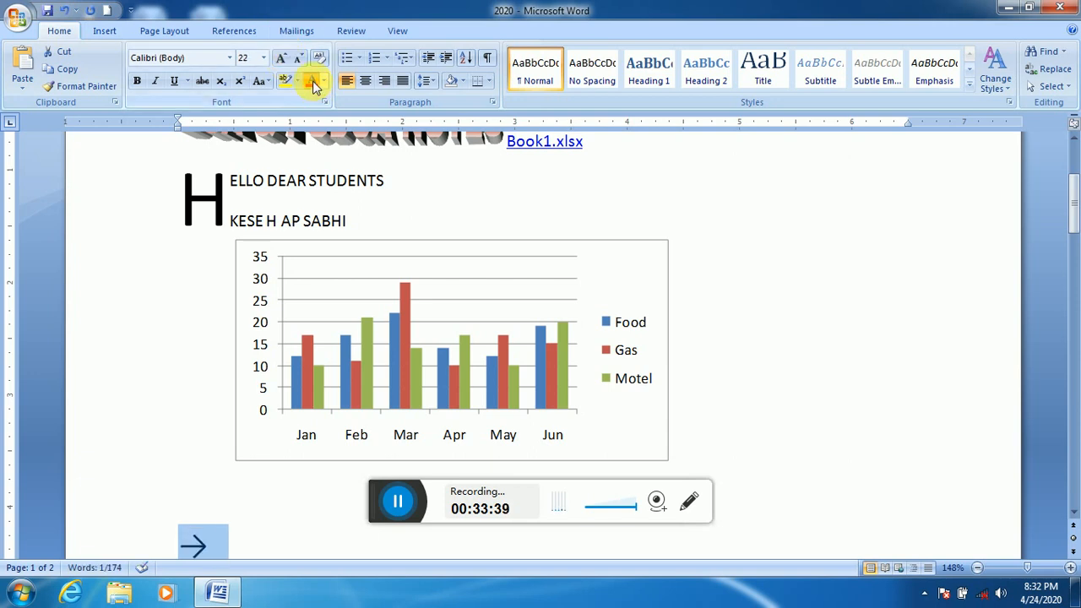
{"action": "left_click", "coordinate": [311, 81]}
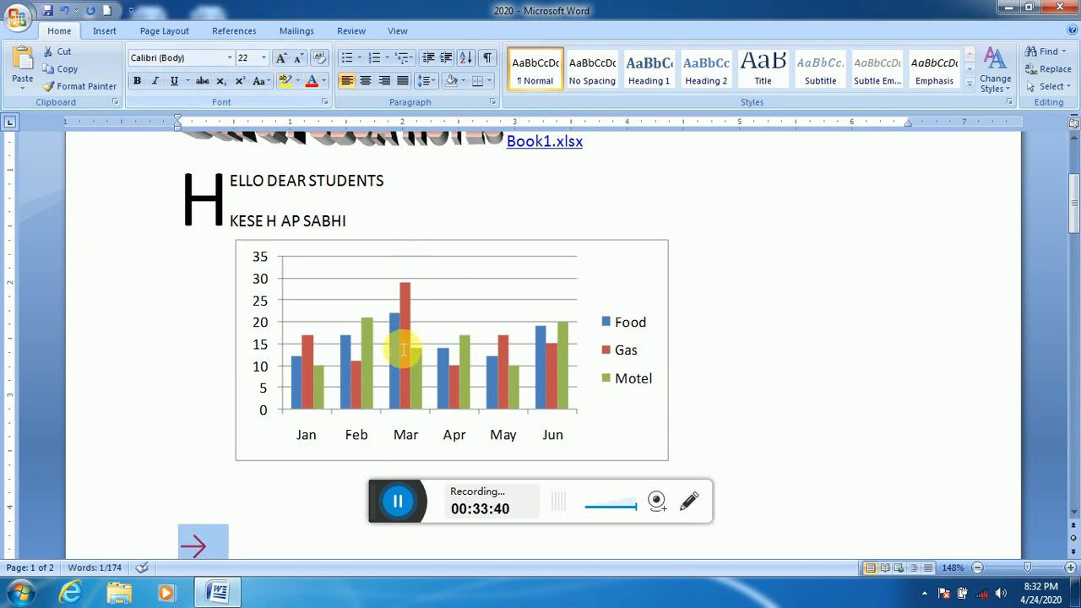
{"action": "left_click", "coordinate": [291, 468]}
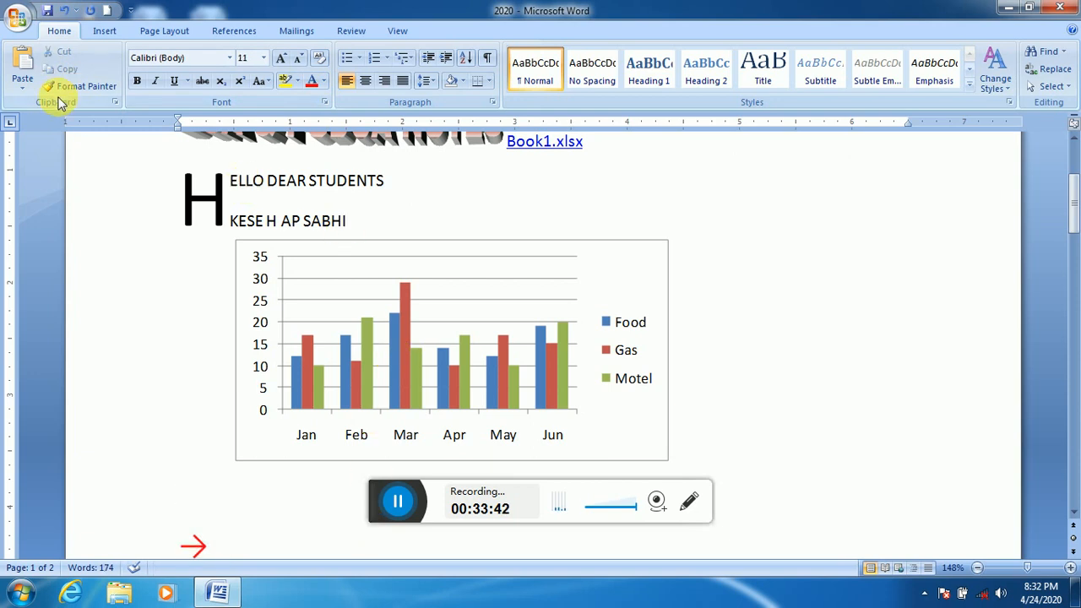
{"action": "left_click", "coordinate": [101, 31]}
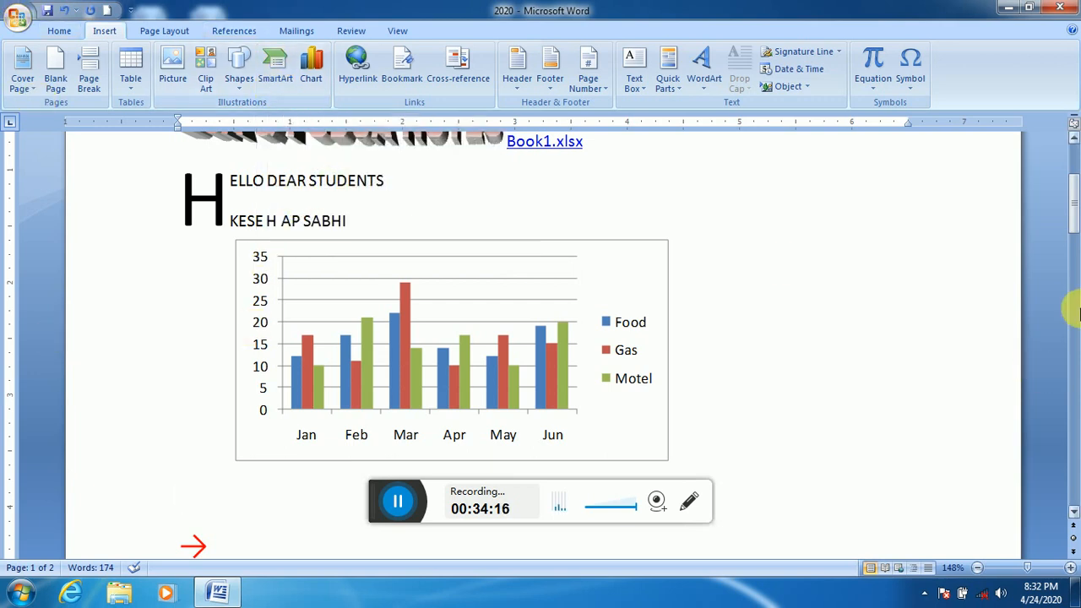
{"action": "left_click_drag", "start_coordinate": [1076, 200], "coordinate": [1071, 159]}
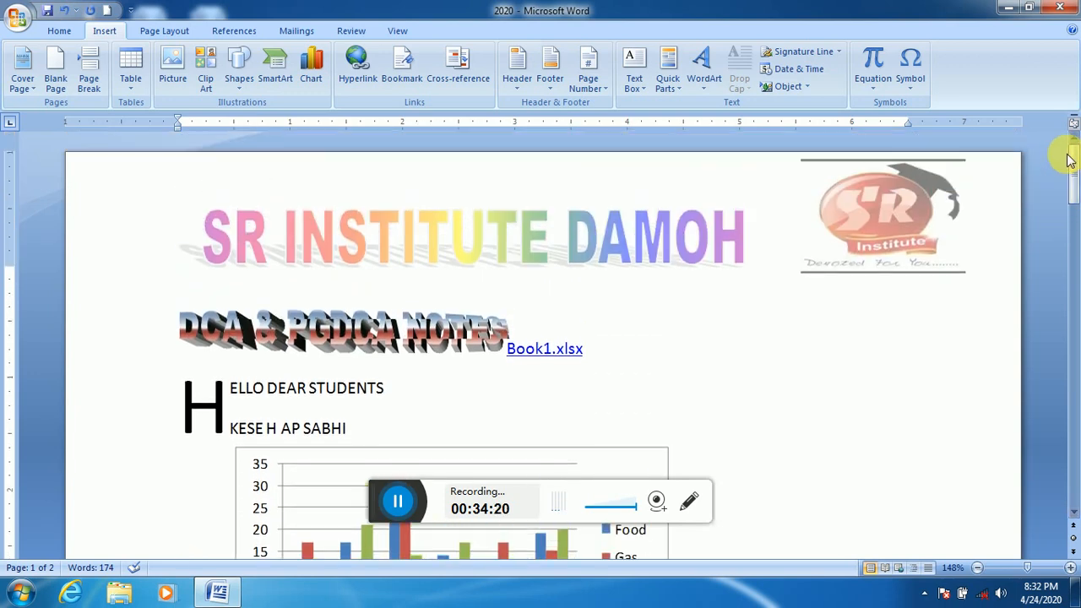